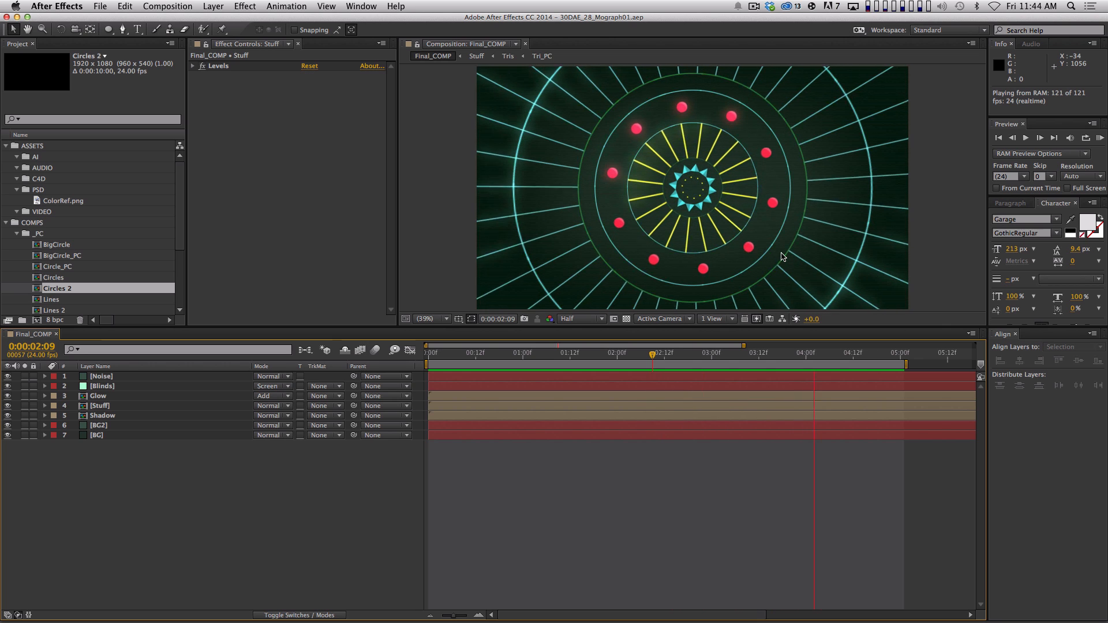
Stop the preview and create a 10-second HDTV 1080 24 composition named Dot
key(space)
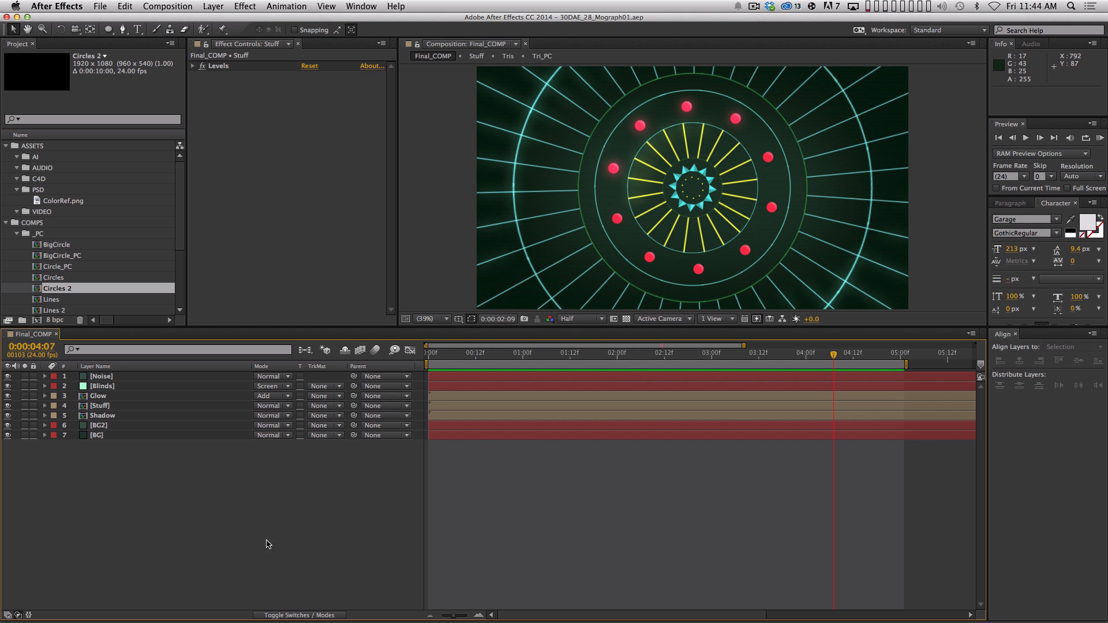
click(16, 233)
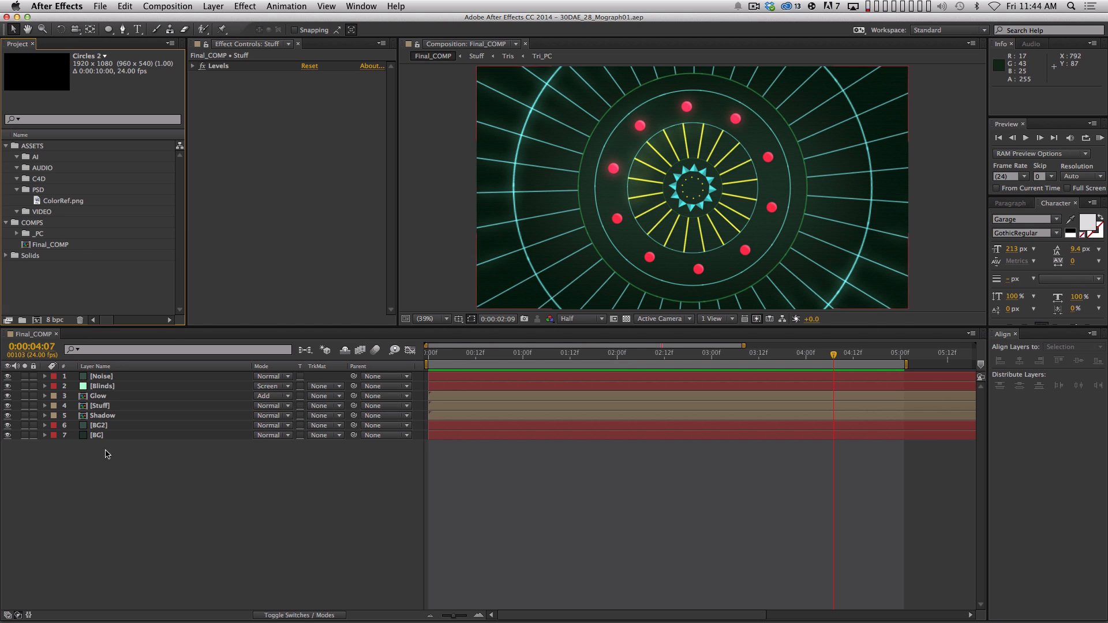
key(super+n)
key(super+space)
click(302, 217)
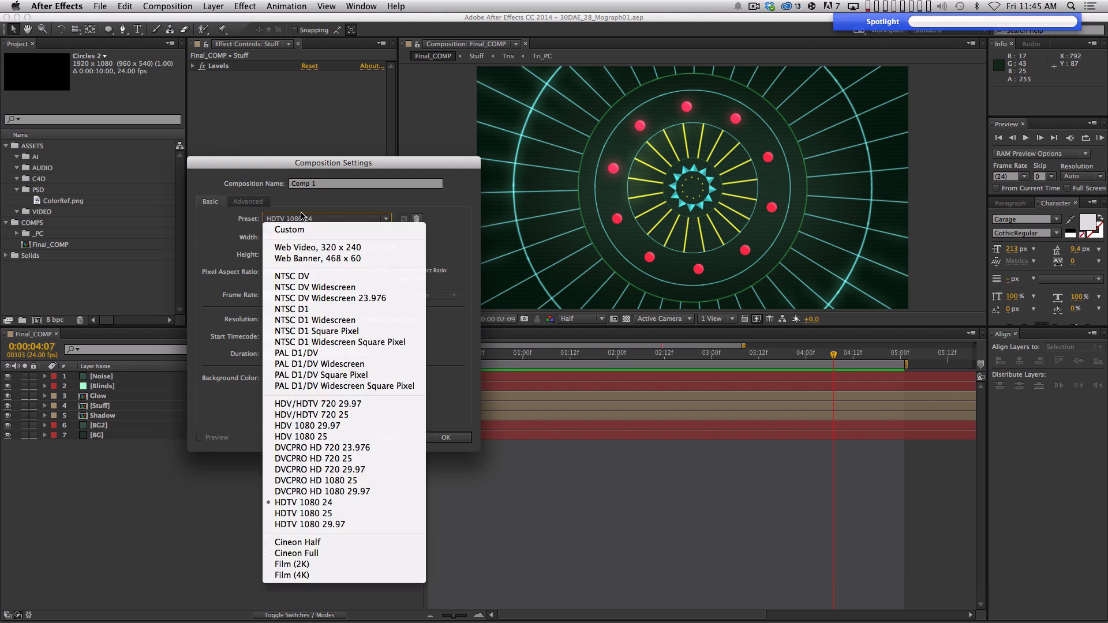
click(327, 187)
drag(326, 186, 267, 155)
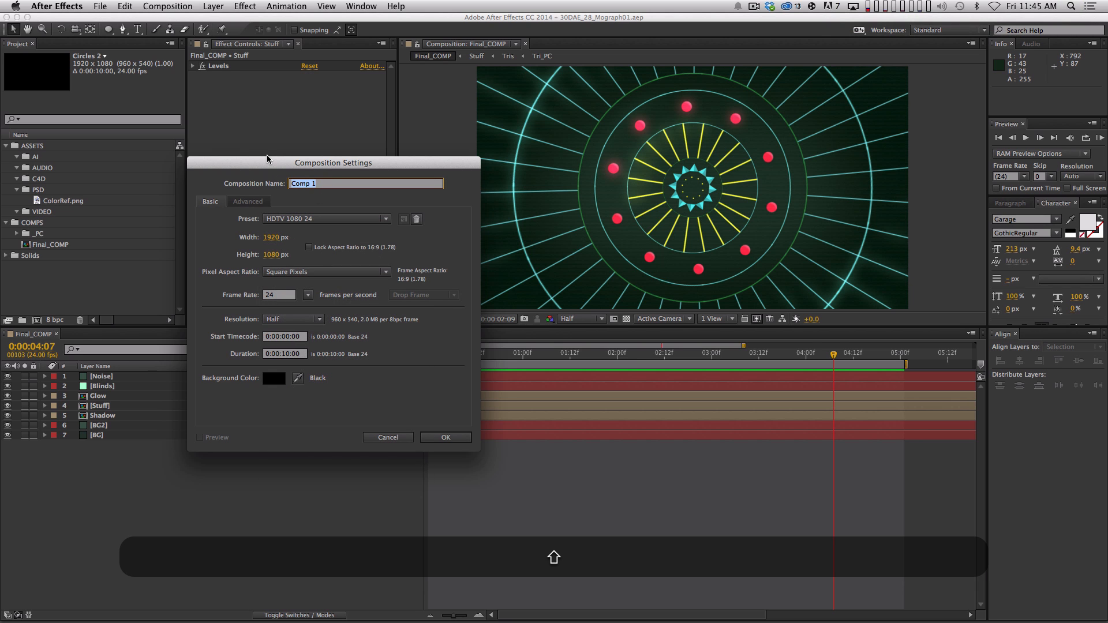
text(Dot)
key(Return)
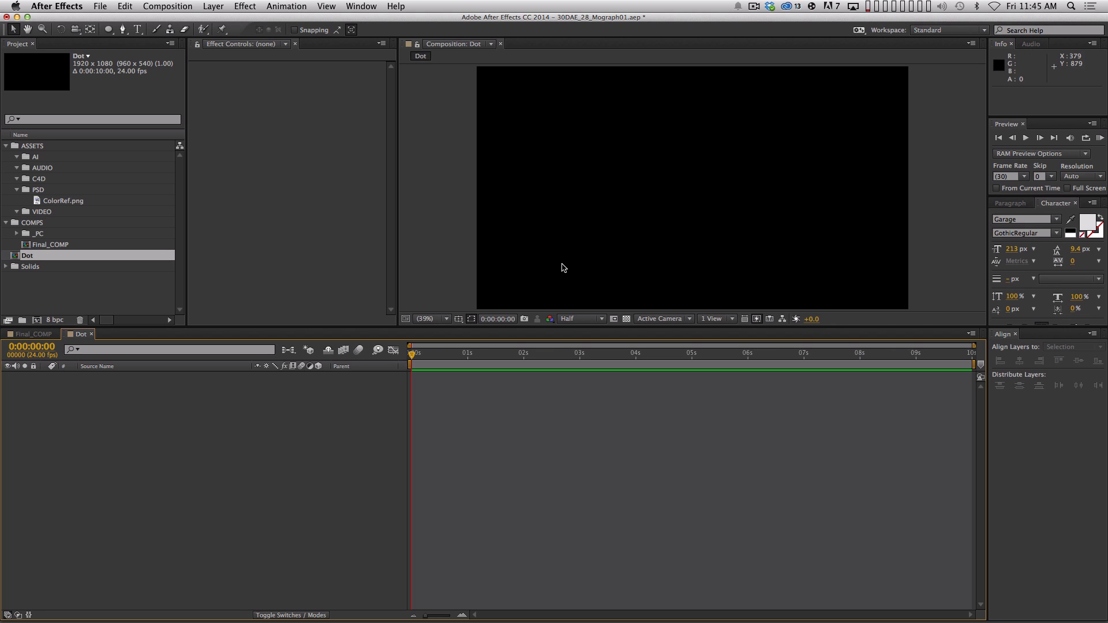
Turn on the title/action safe guides and add a composition-sized ellipse shape layer with the Ellipse Tool
click(108, 29)
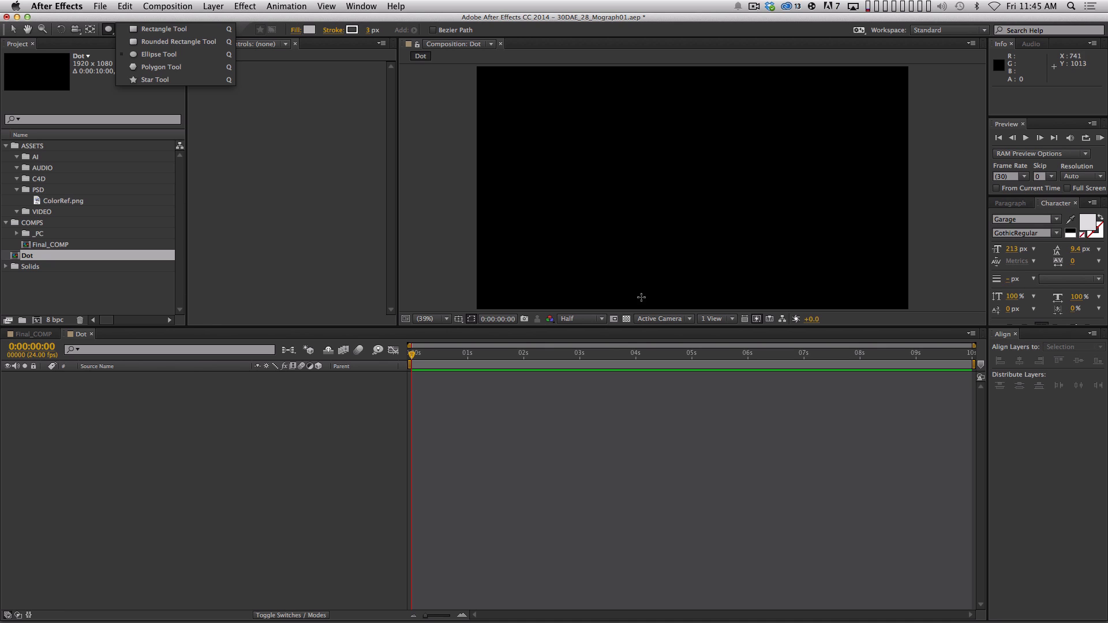
key(apostrophe)
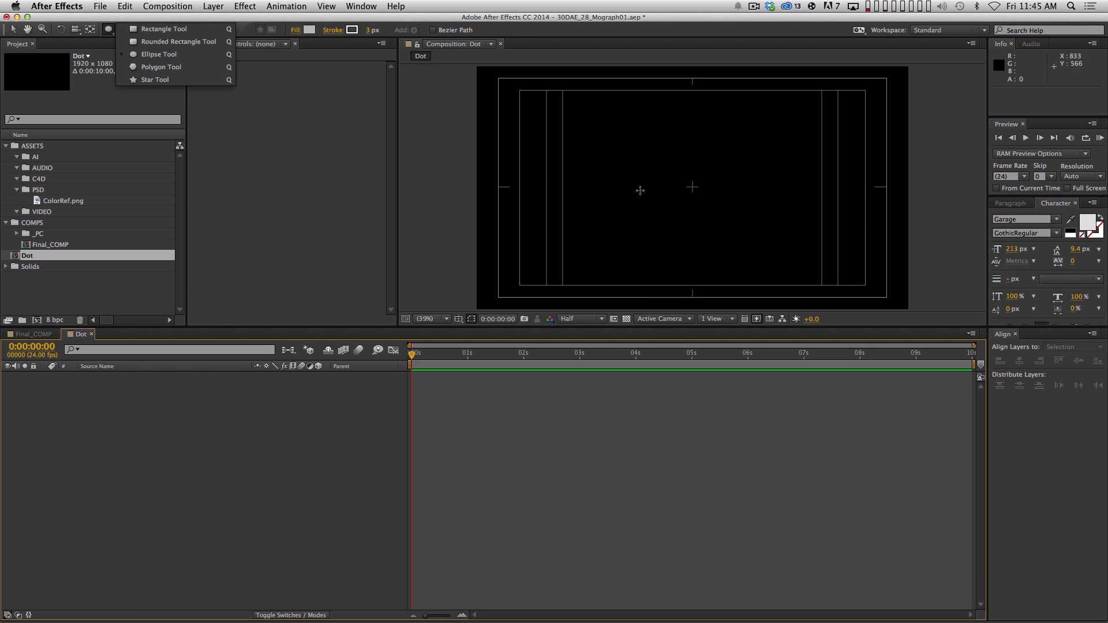
click(158, 55)
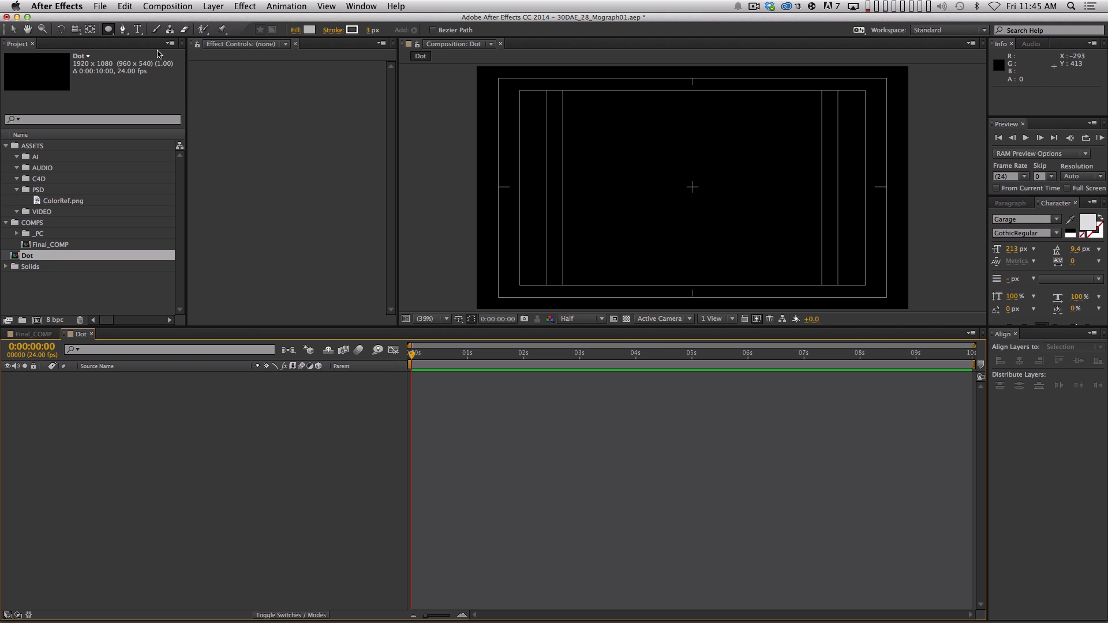
double_click(108, 29)
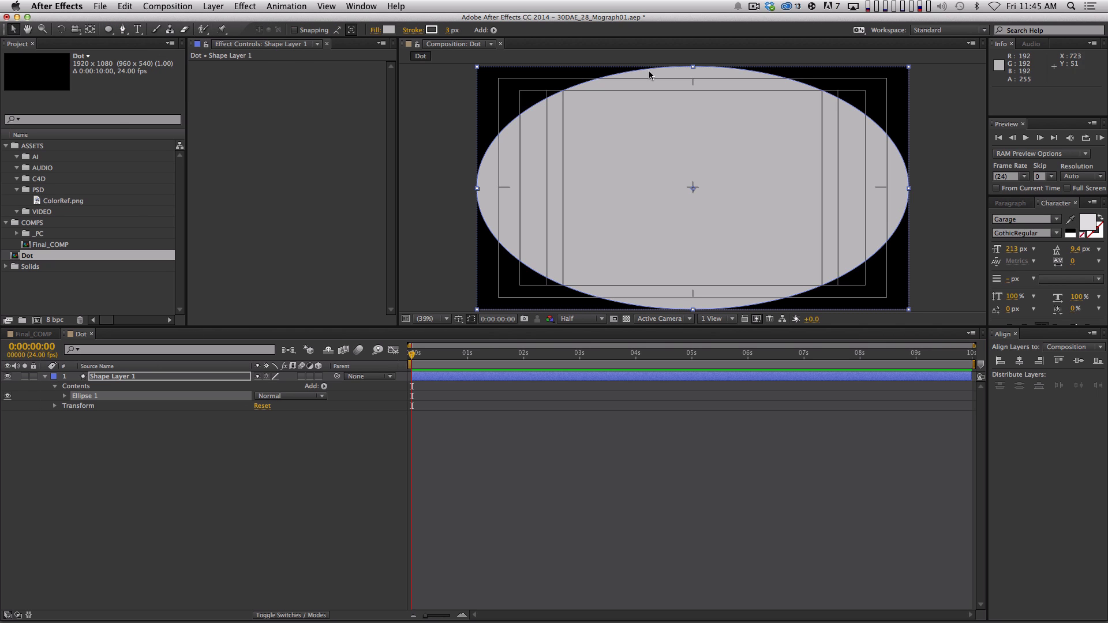
Make the ellipse path a 1080 by 1080 circle, and shrink it proportionally to 56 by 56
click(139, 376)
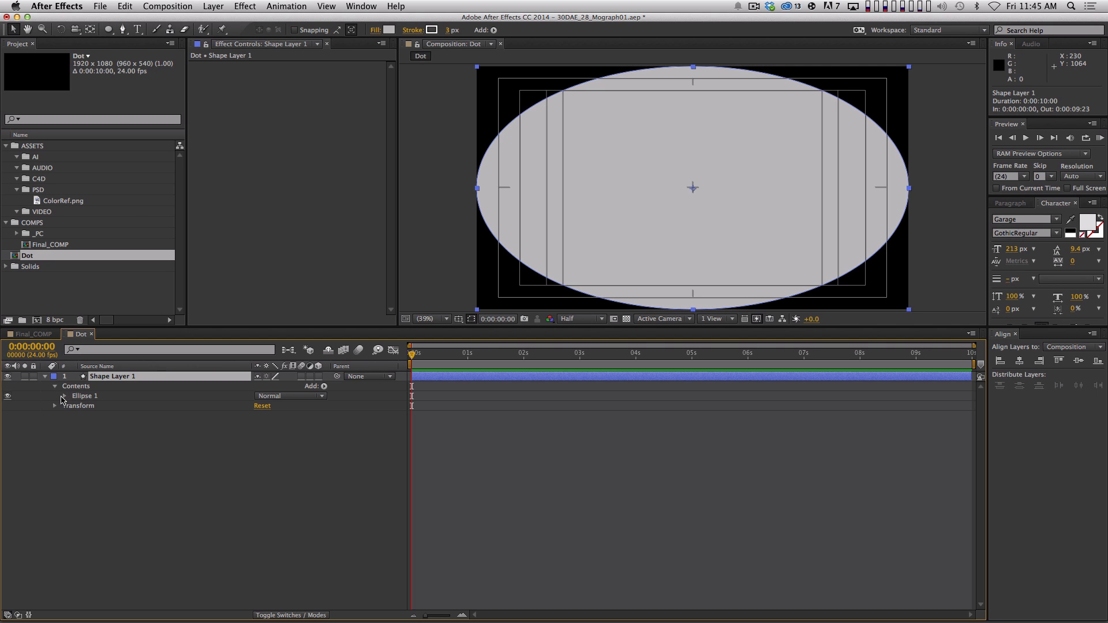
click(64, 397)
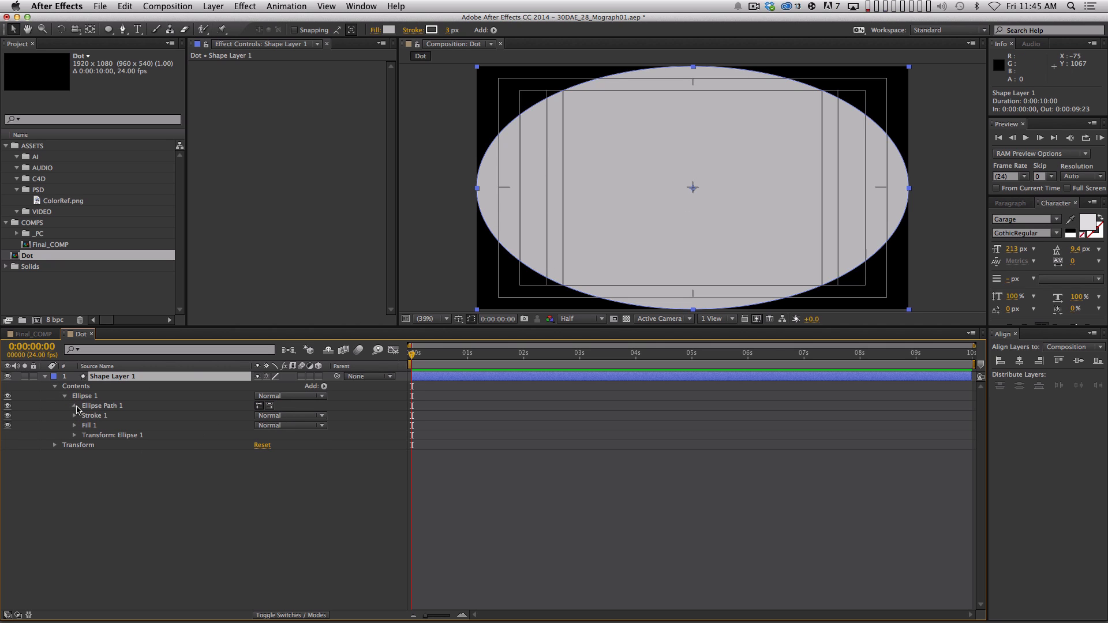
click(75, 406)
click(277, 415)
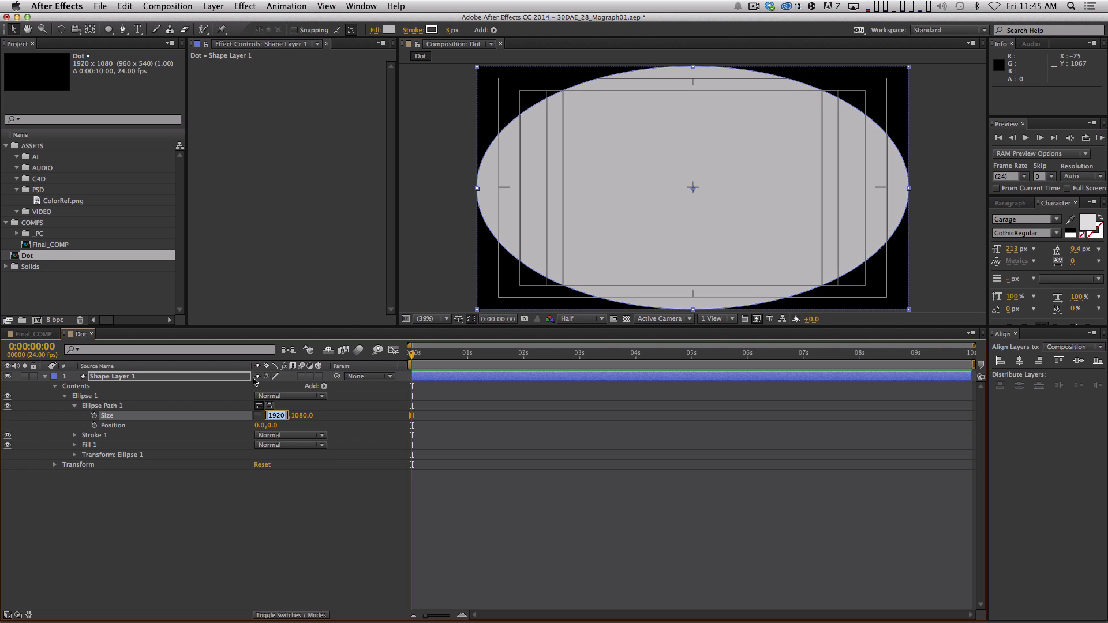
text(1080)
key(Return)
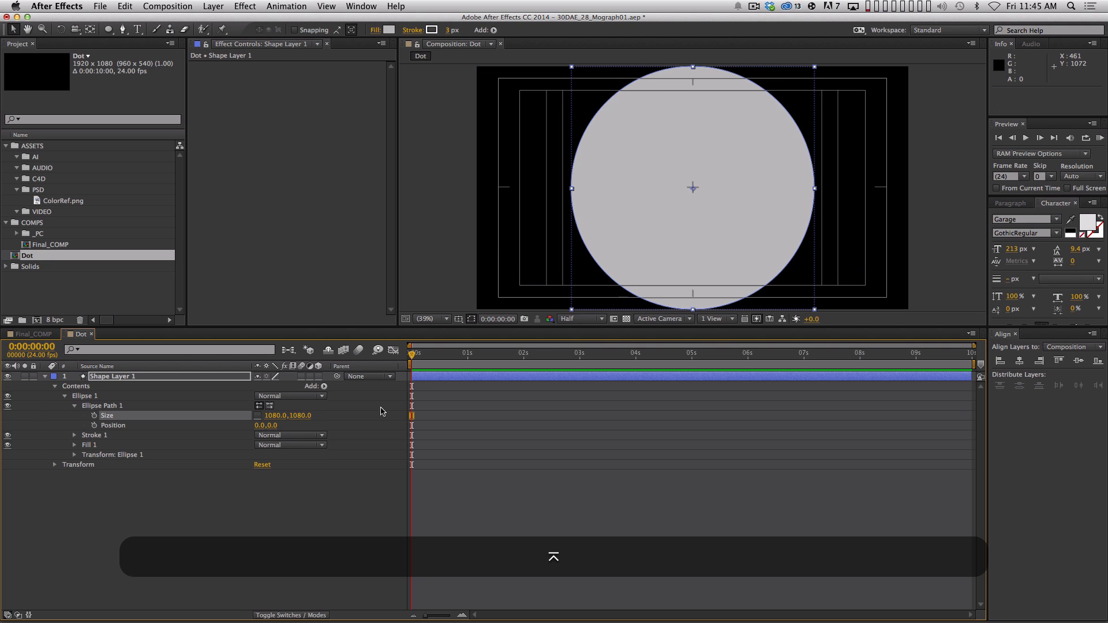
drag(270, 415, 222, 416)
click(289, 513)
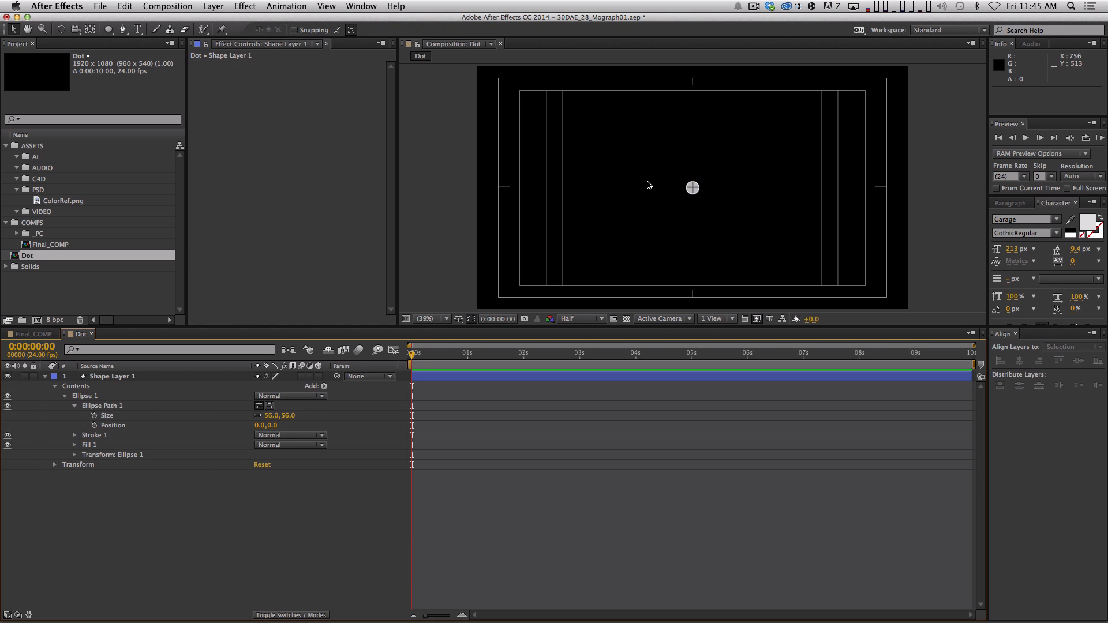
Set the circle's stroke width to 0 px and hide the title/action safe guides
click(158, 375)
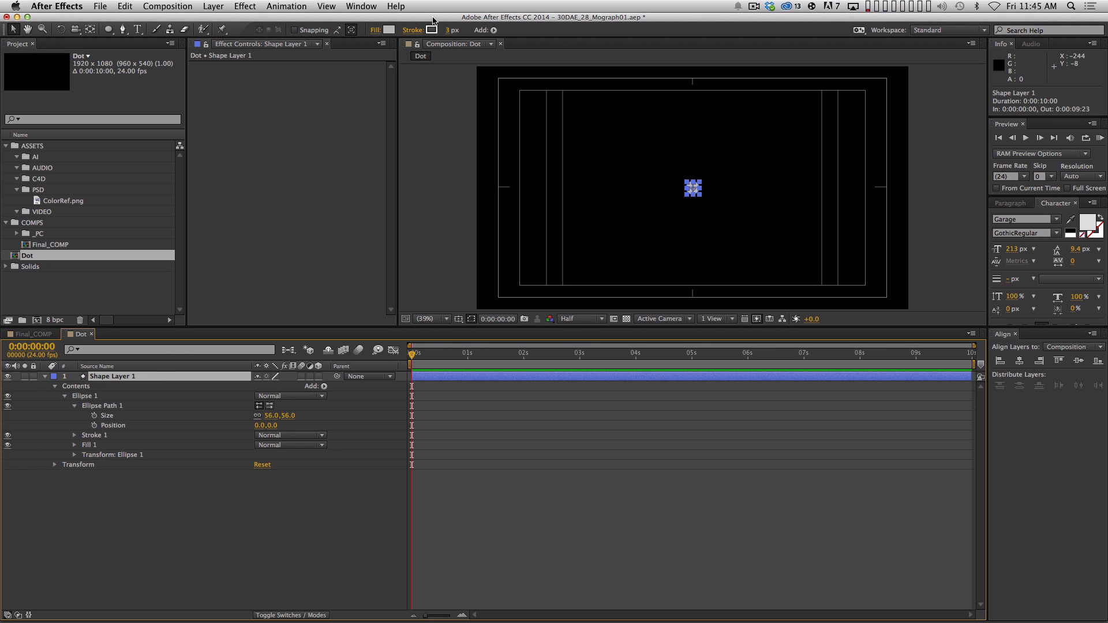
click(447, 29)
click(316, 418)
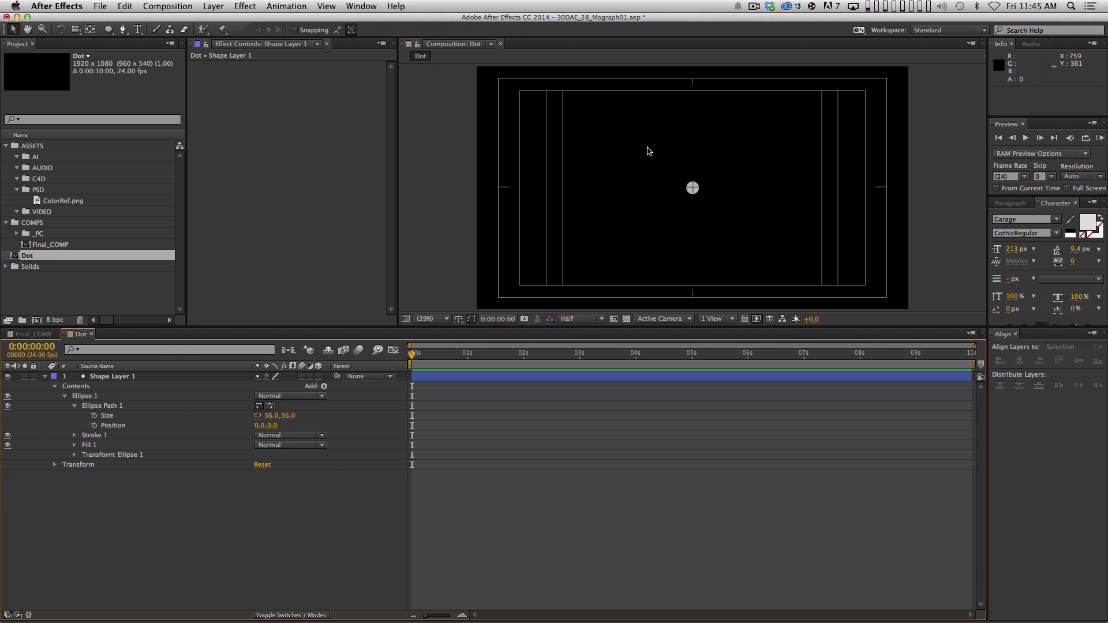
key(apostrophe)
Collapse the shape layer's properties and rename the layer as Dot
click(49, 379)
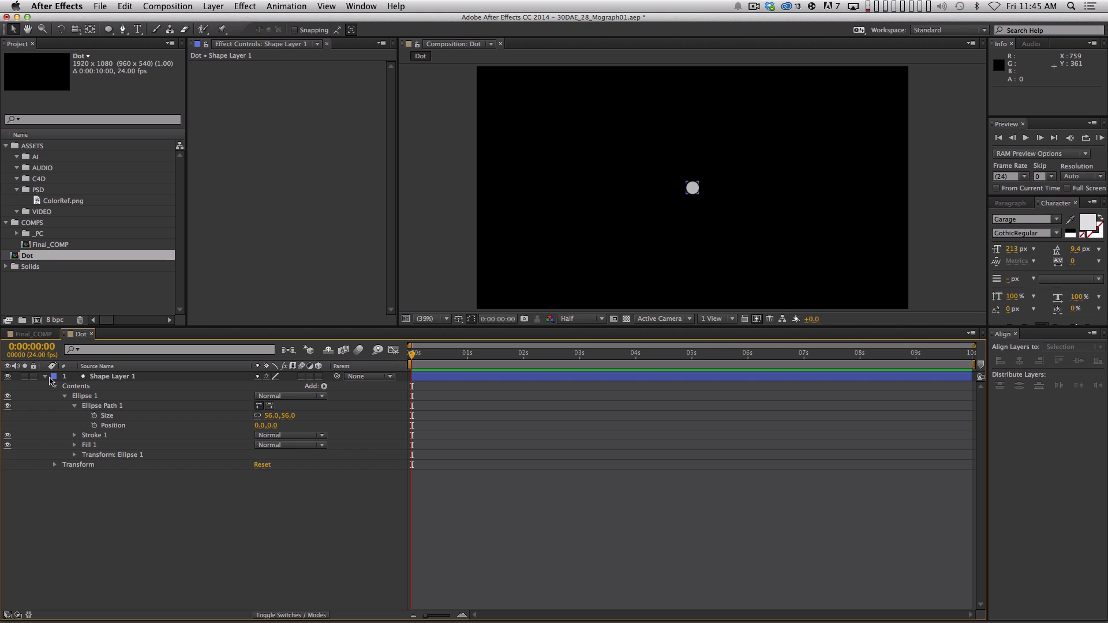
click(100, 379)
click(45, 376)
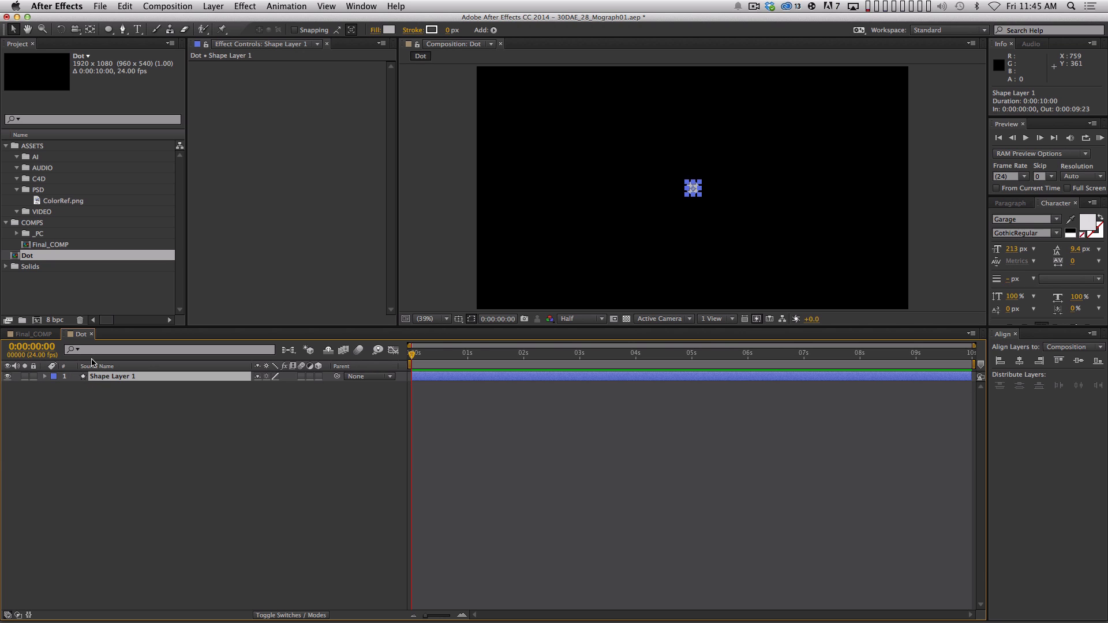
key(Return)
text(Dot)
key(Return)
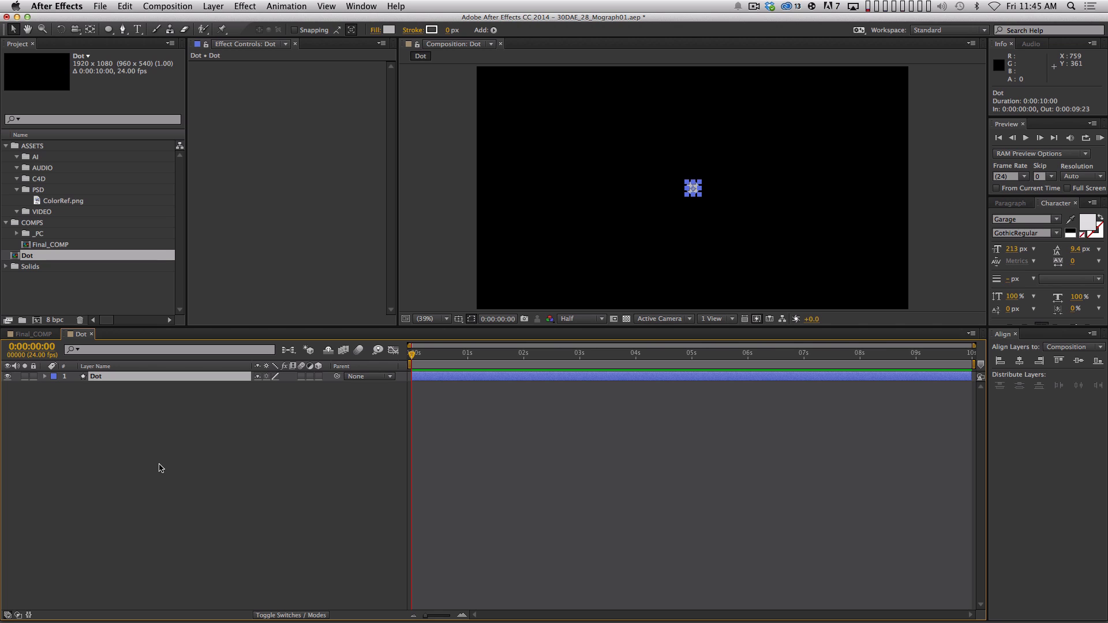
Separate the Dot layer's Position dimensions and set an X Position keyframe at frame 0
key(p)
key(ctrl)
ctrl+click(96, 386)
click(116, 406)
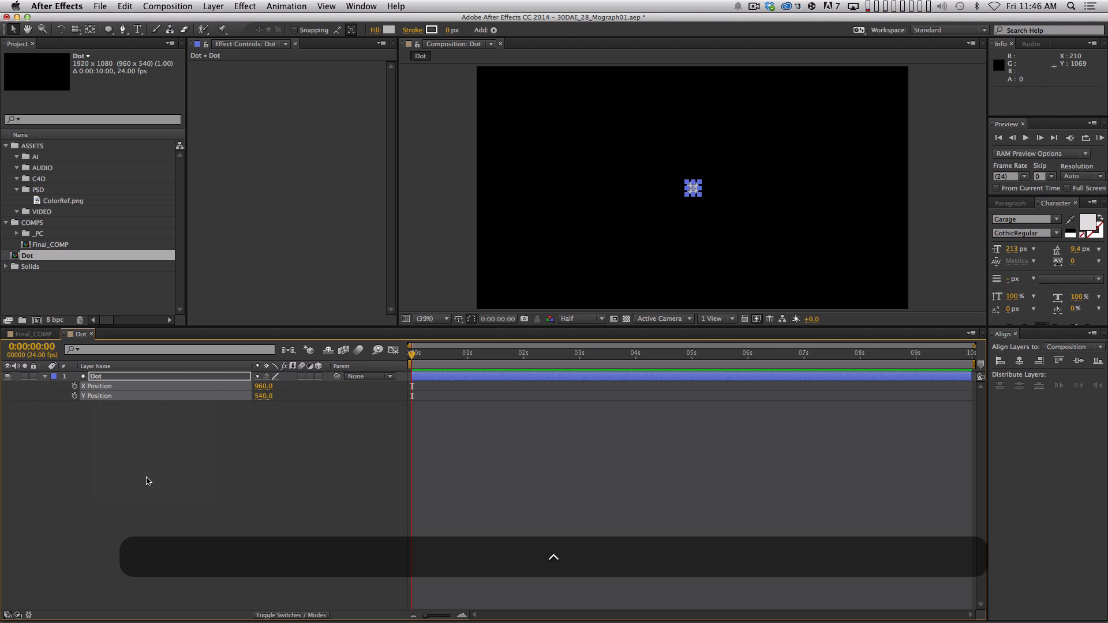
click(75, 386)
Add a second X Position keyframe at frame 16, moving the dot horizontally to 1489
key(shift)
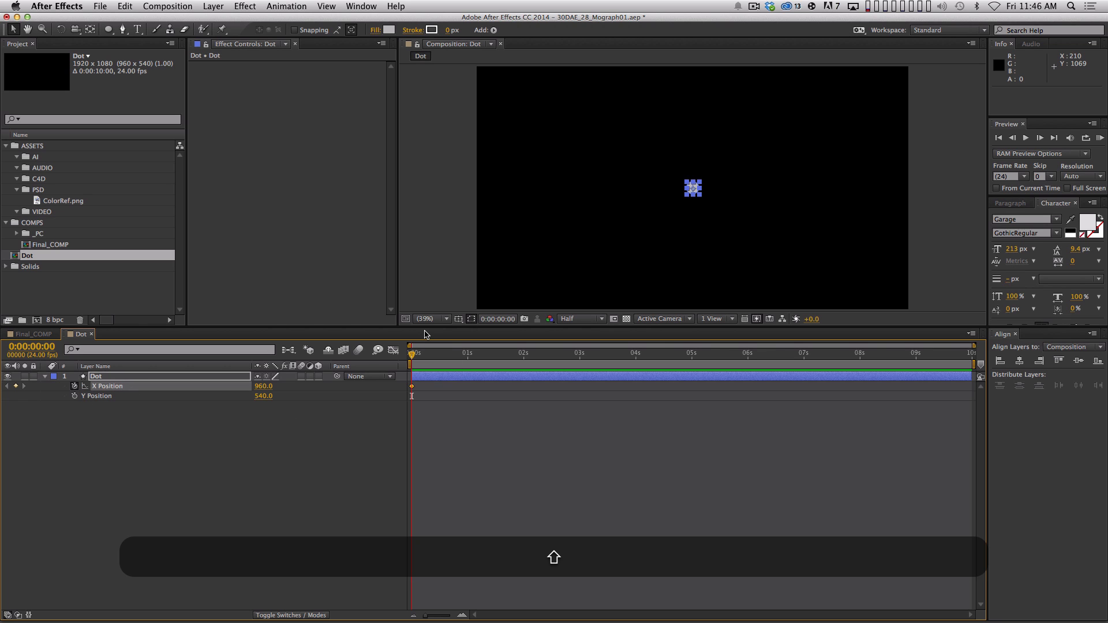
key(shift+Page_Down)
key(Page_Down)
key(Page_Down)
key(Page_Down)
key(Page_Down)
key(Page_Down)
key(Page_Down)
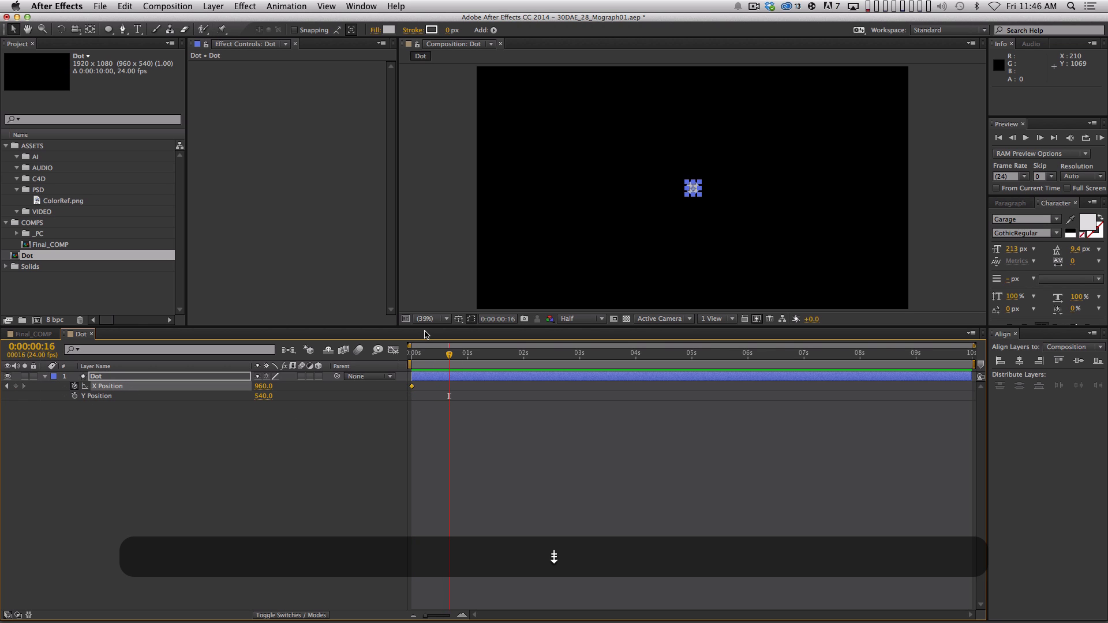
drag(257, 386, 288, 386)
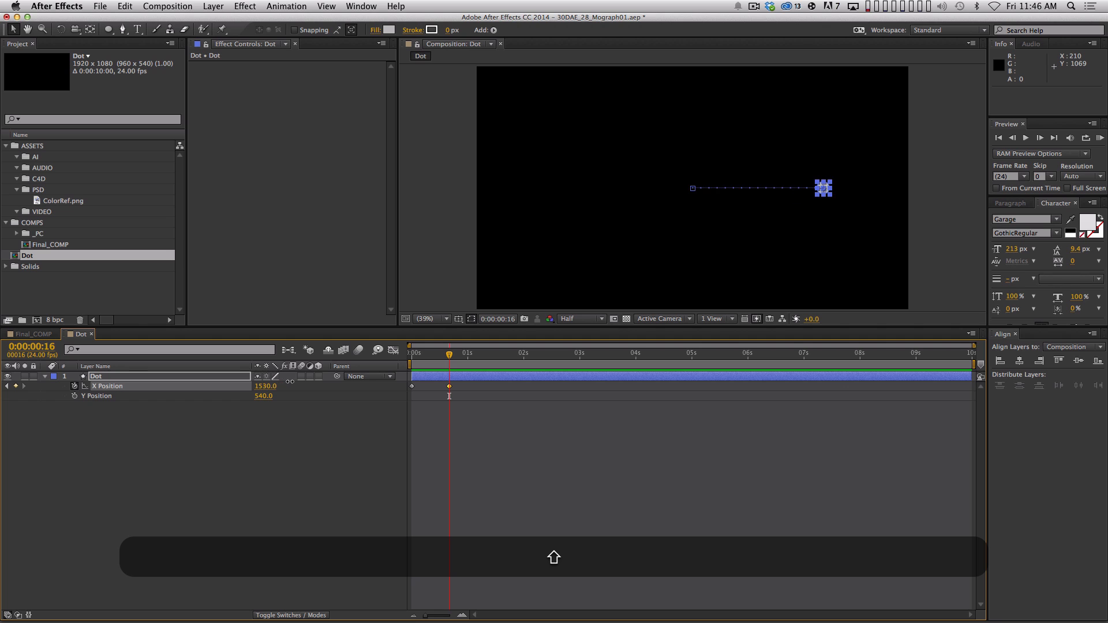
click(334, 386)
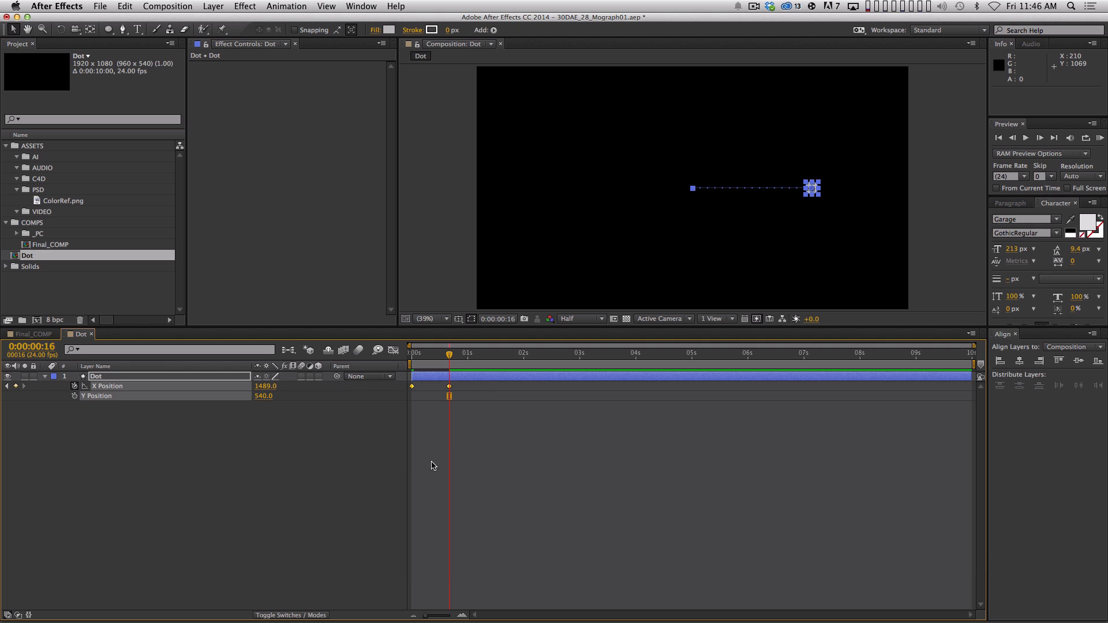
Apply Easy Ease to both X Position keyframes and show the fitted X Position curve in the Graph Editor
key(F9)
key(equal)
key(Home)
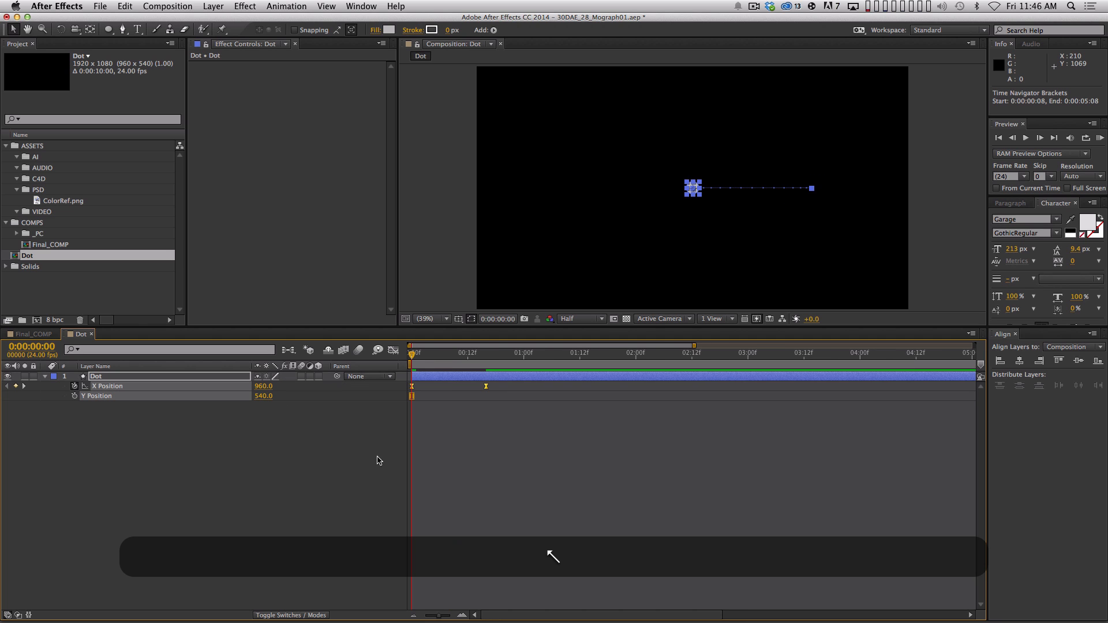
click(393, 350)
click(328, 478)
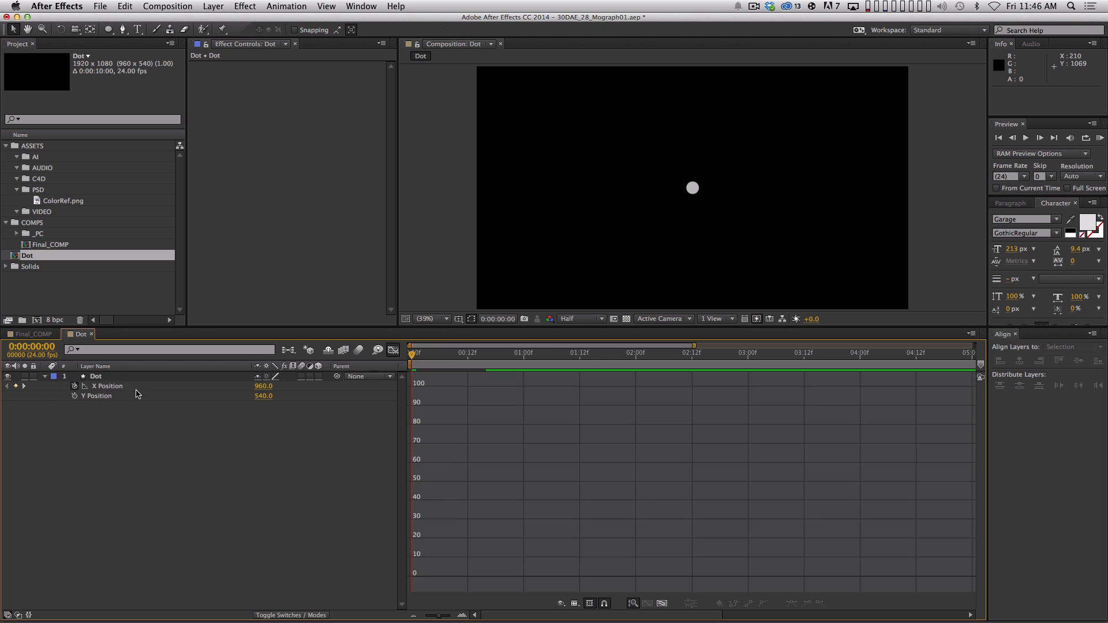
click(228, 388)
click(662, 603)
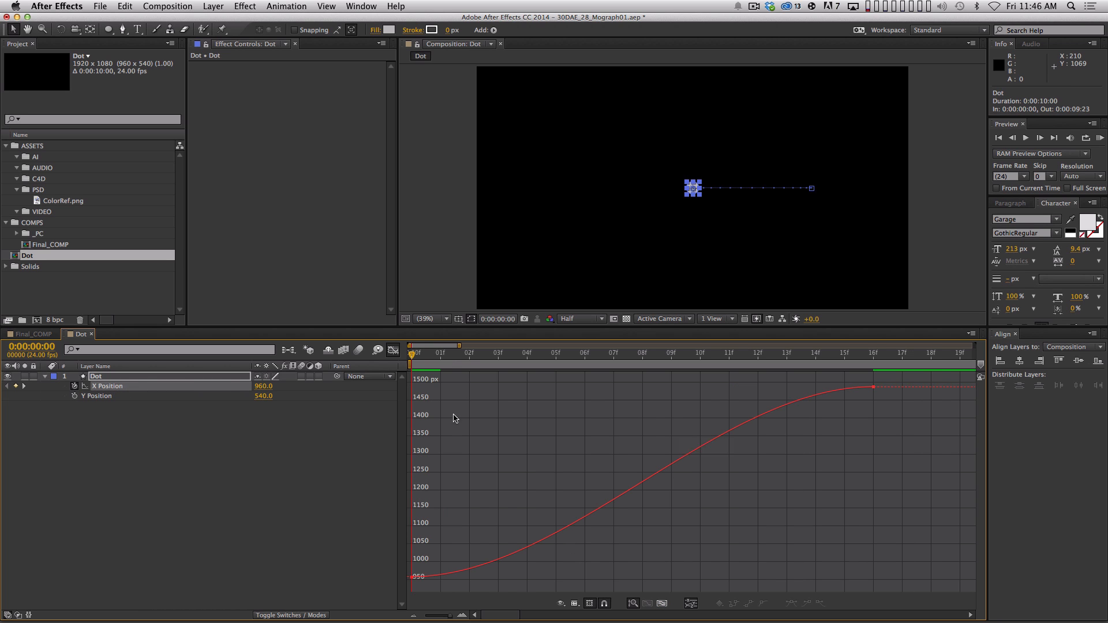
Add an eased X Position keyframe at frame 12 that overshoots the end value, at about 1536 px
click(459, 358)
drag(459, 358, 761, 379)
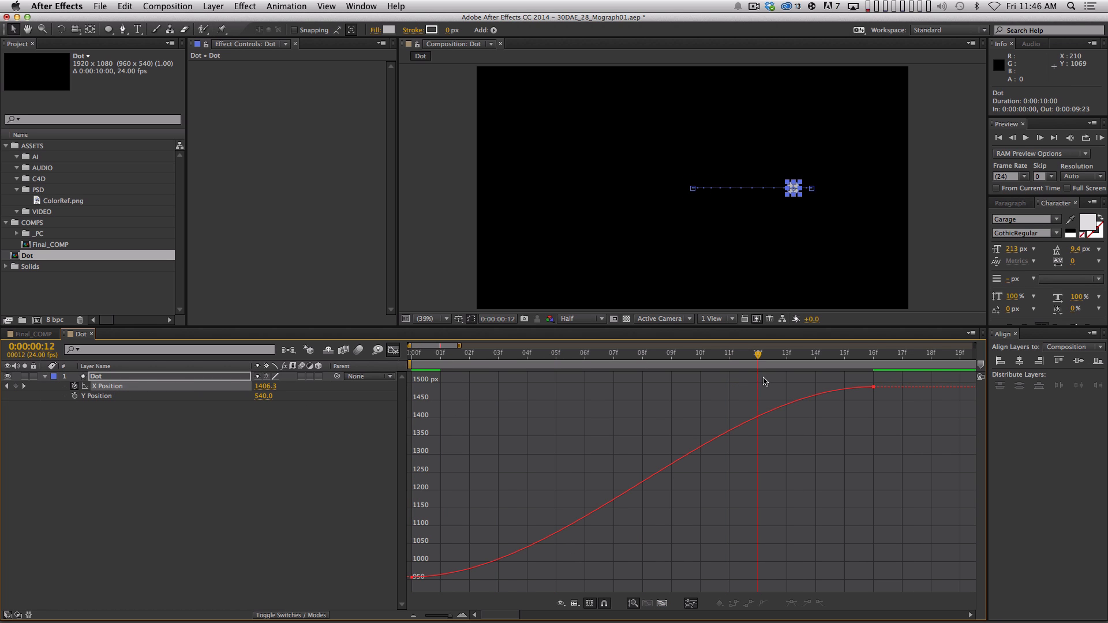
super+click(760, 418)
drag(759, 417, 757, 380)
key(F9)
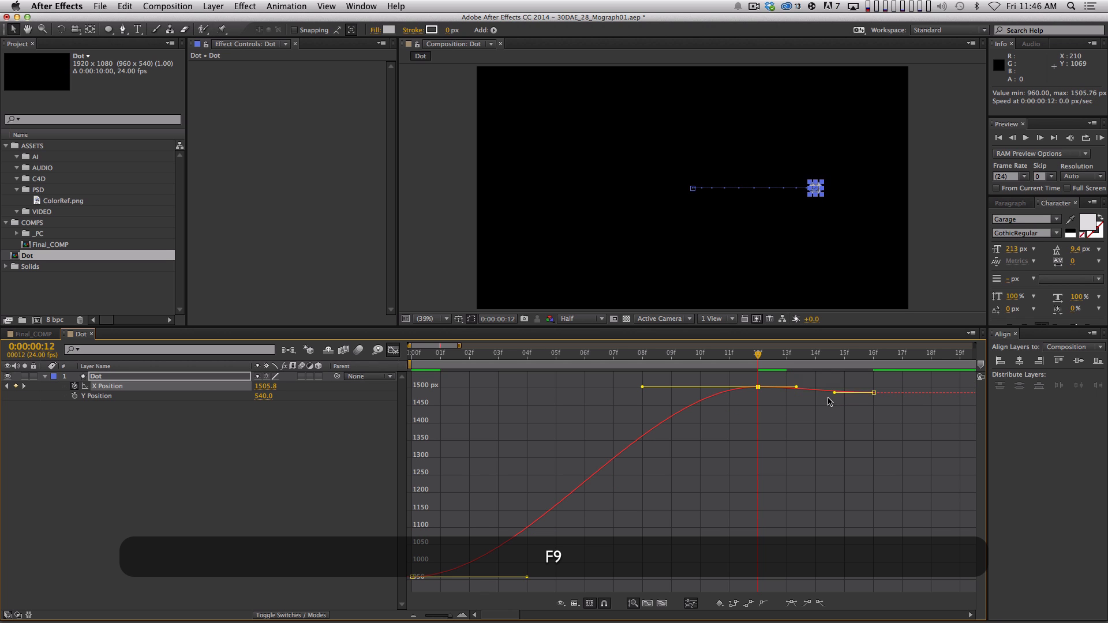
drag(758, 387, 816, 358)
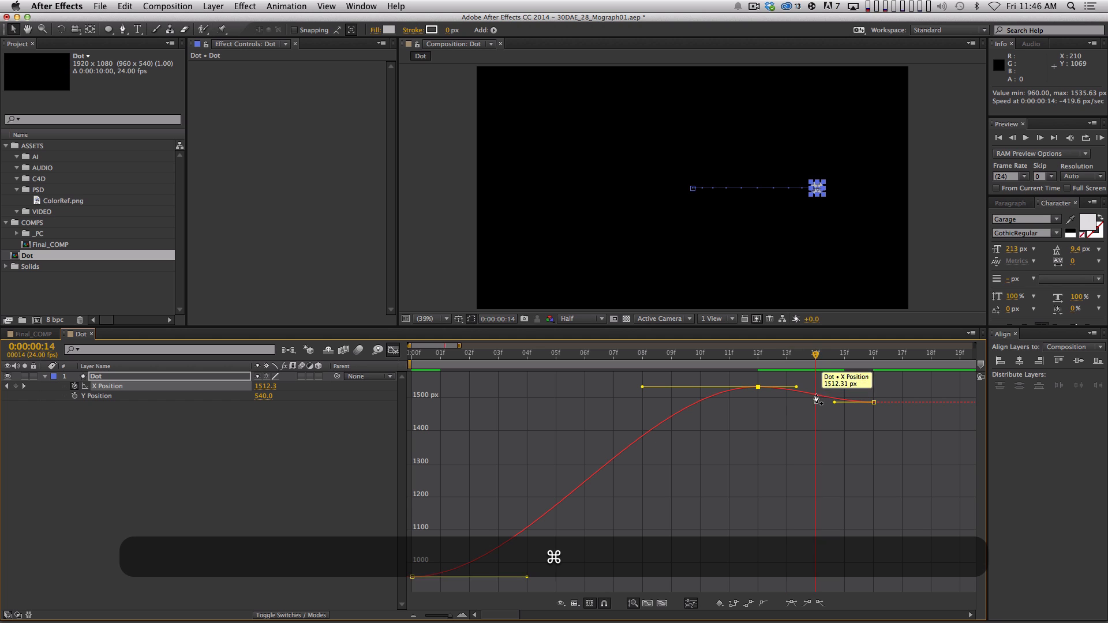
Add an eased X Position keyframe dipping below the end value, placing the overshoot at frame 10 and the dip at frame 13
super+click(816, 396)
drag(816, 395, 835, 410)
key(F9)
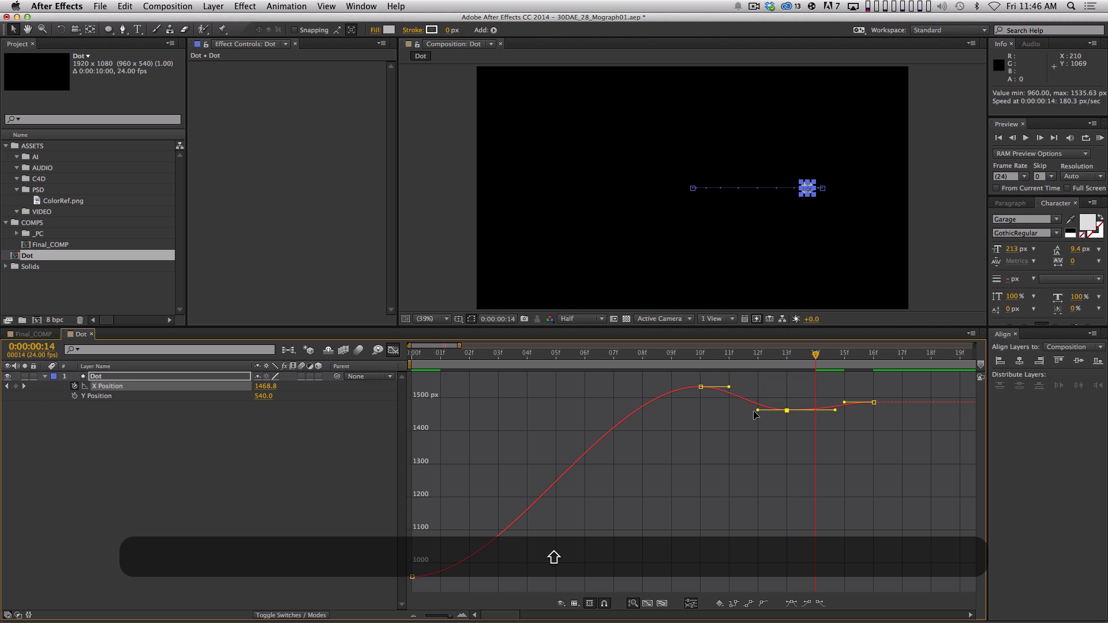
Adjust the X Position curve's easing handles, extending the overshoot keyframe's incoming handle back to about frame 4
drag(758, 410, 755, 386)
drag(601, 387, 524, 400)
mouse_move(508, 577)
mouse_down()
mouse_move(542, 577)
mouse_move(506, 577)
mouse_move(521, 578)
mouse_up()
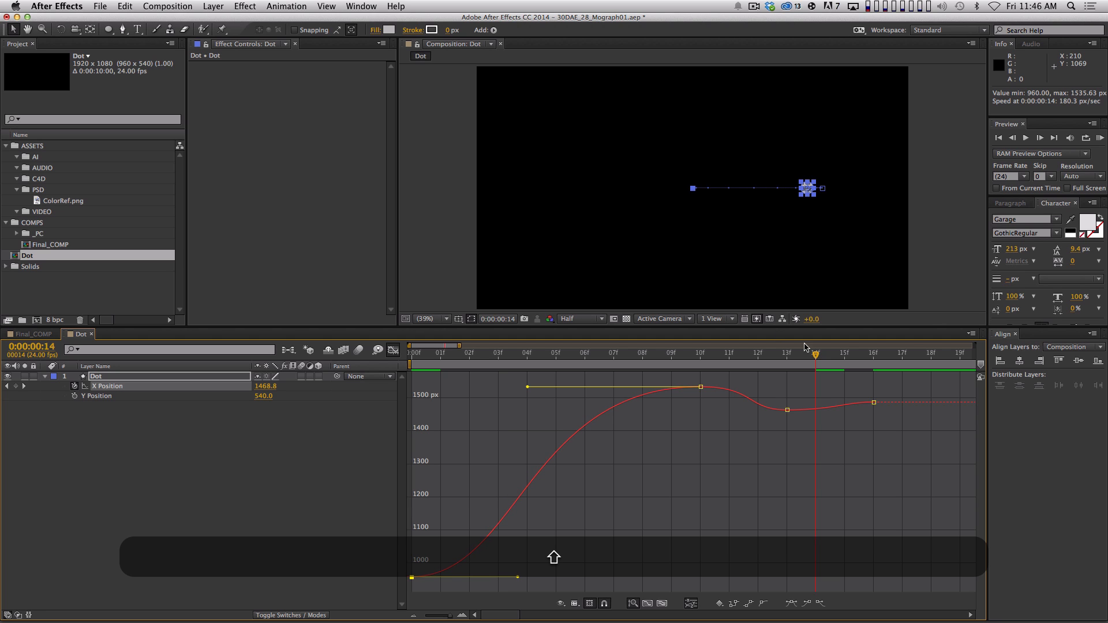
End the work area at frame 18, RAM preview the dot's movement, and return to the first frame with everything deselected
click(930, 351)
key(KP_0)
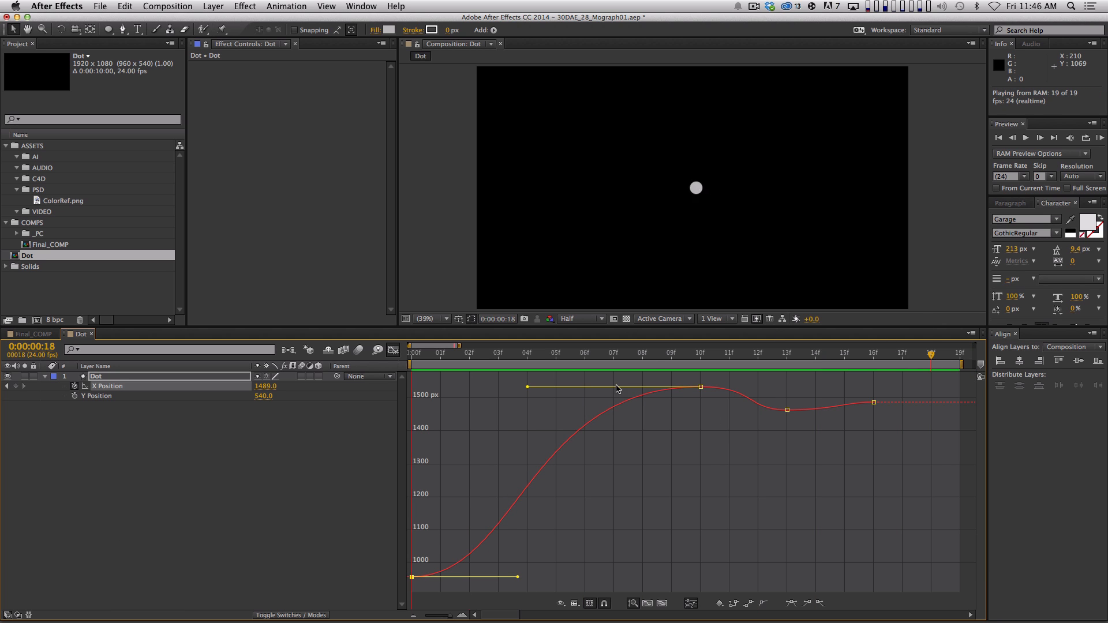
key(space)
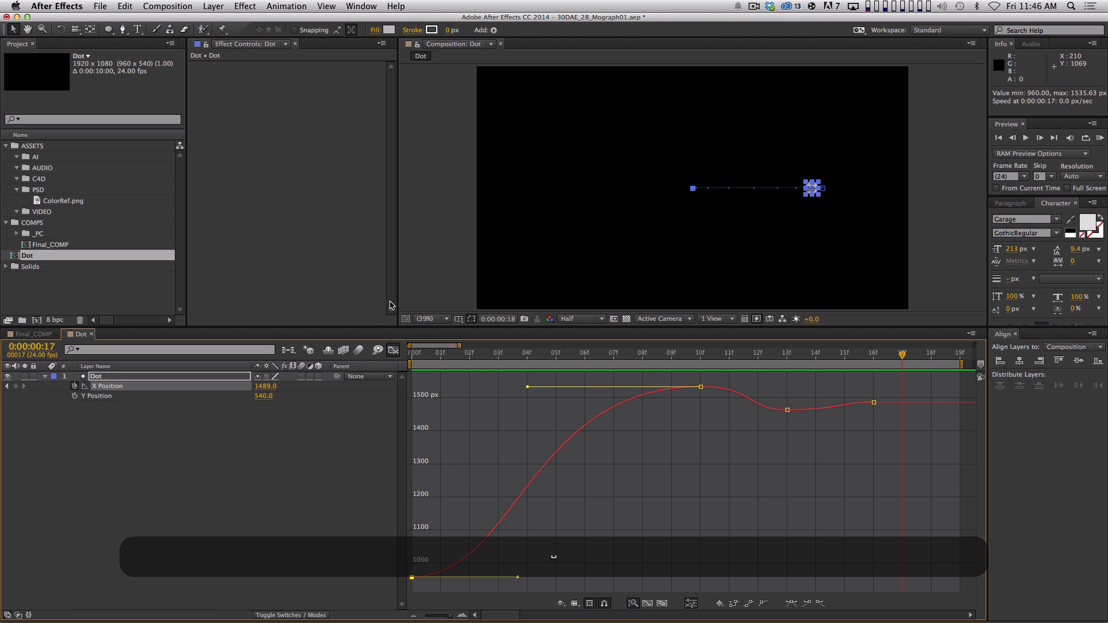
key(Home)
key(super+shift+a)
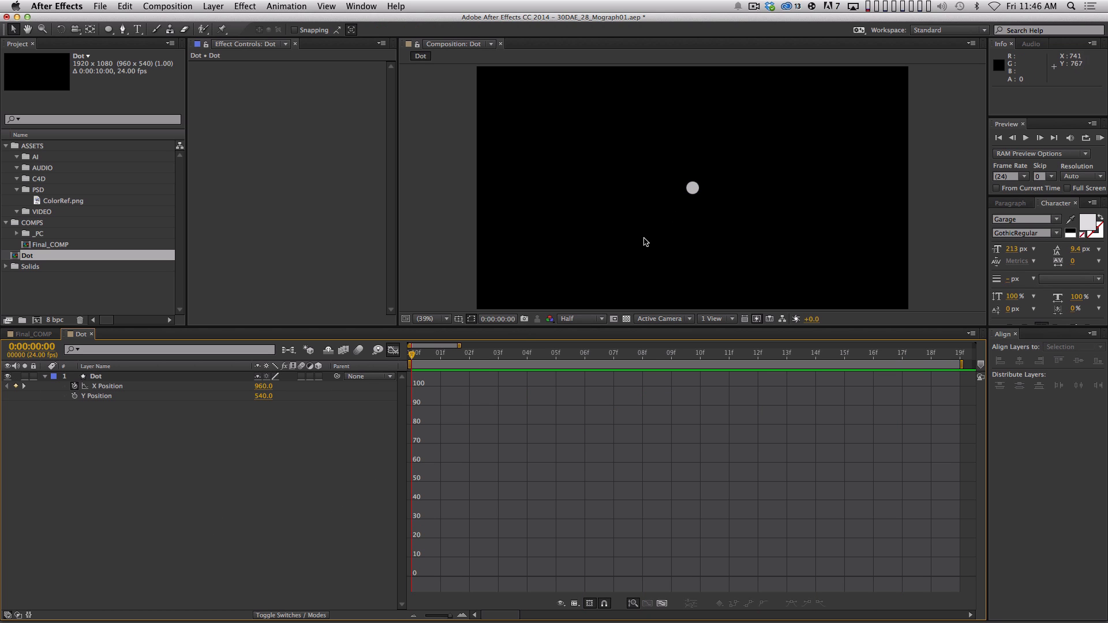
Leave the graph view and keyframe the Dot layer's Scale from 0% at the first frame to 100% at frame 6
click(393, 350)
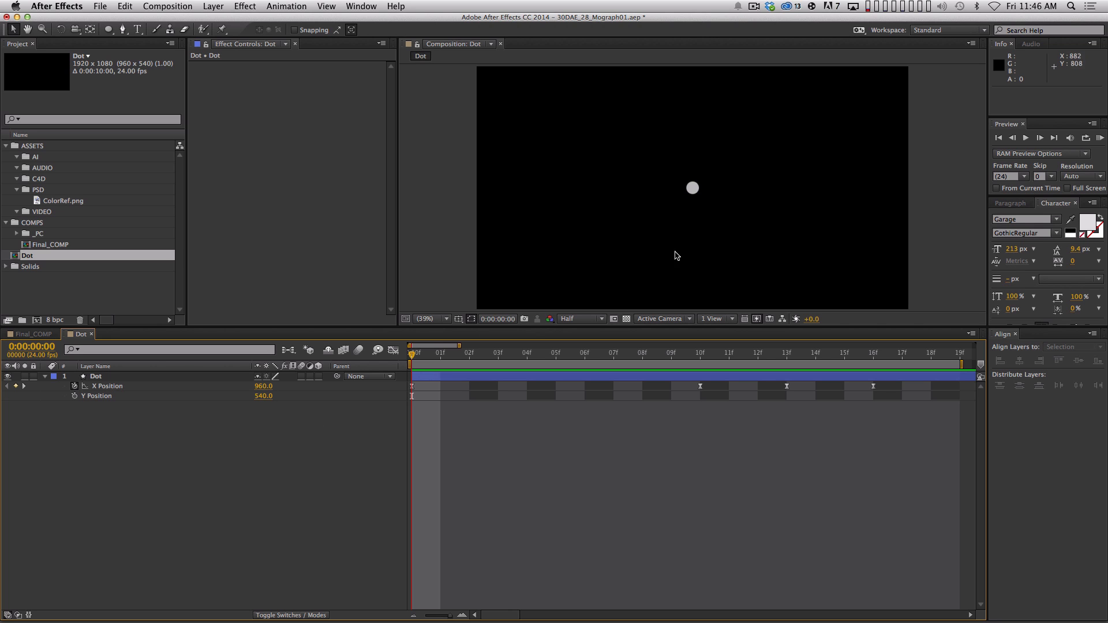
click(160, 381)
key(alt+s)
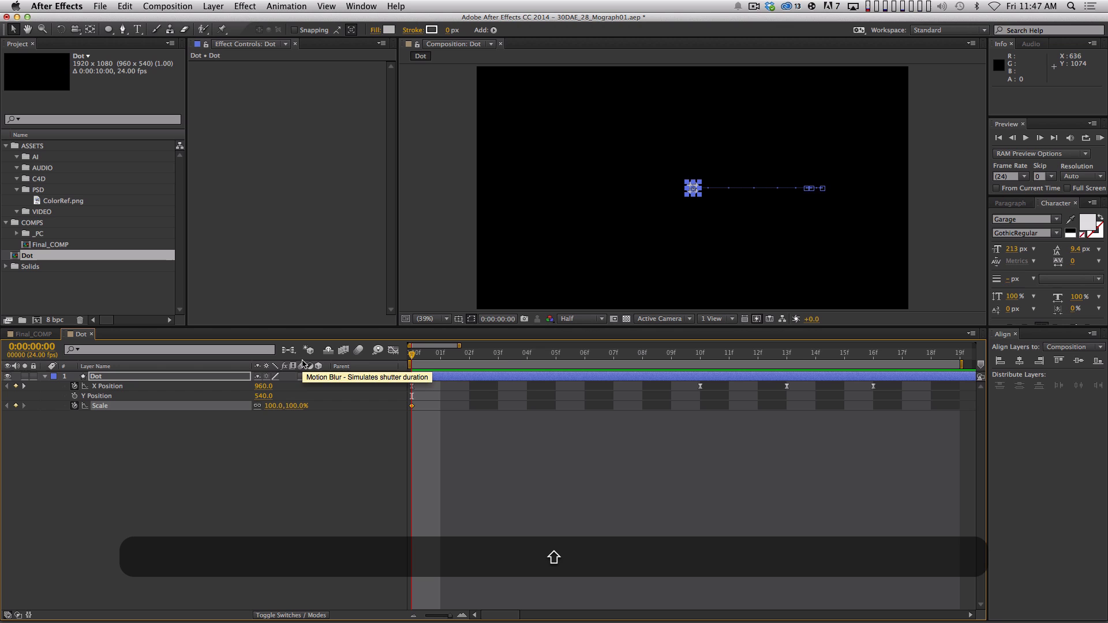
drag(550, 357, 585, 355)
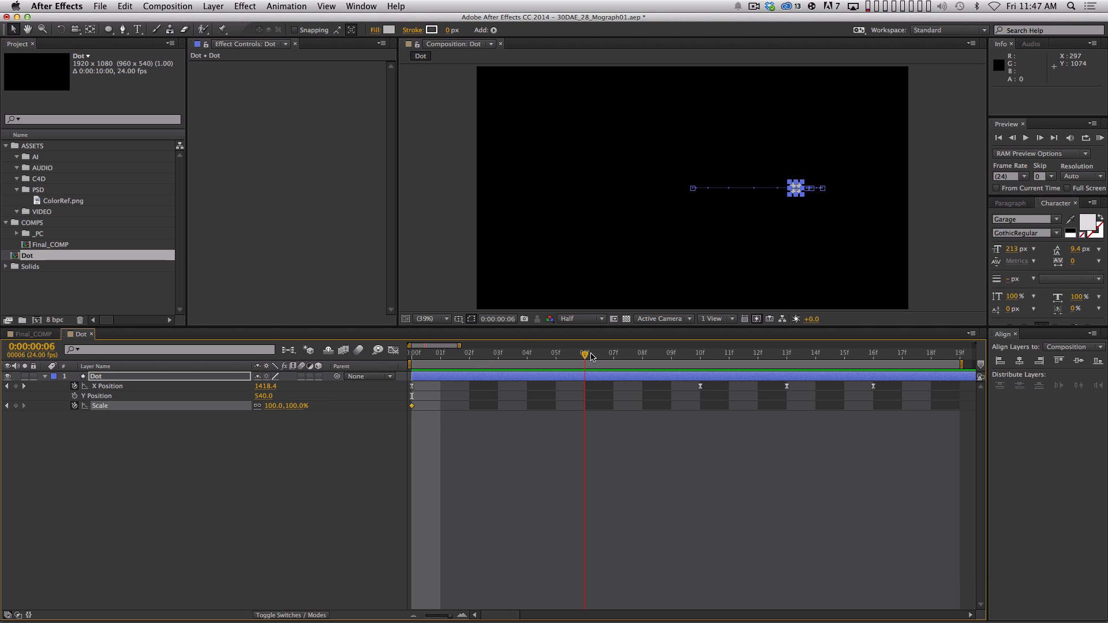
click(15, 406)
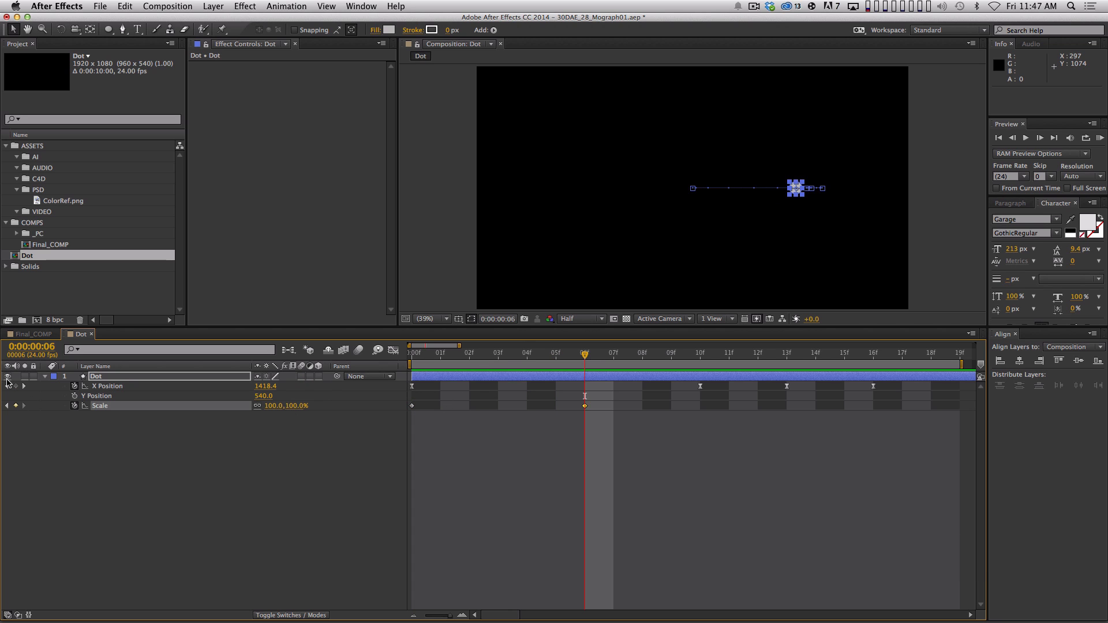
key(Home)
click(297, 406)
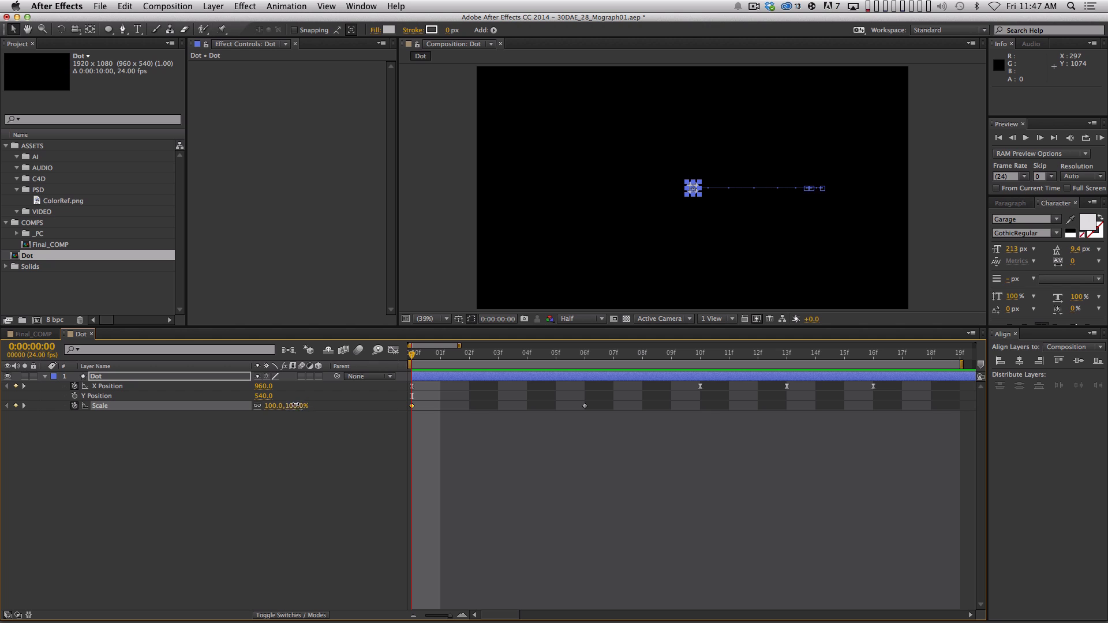
text(0)
key(Return)
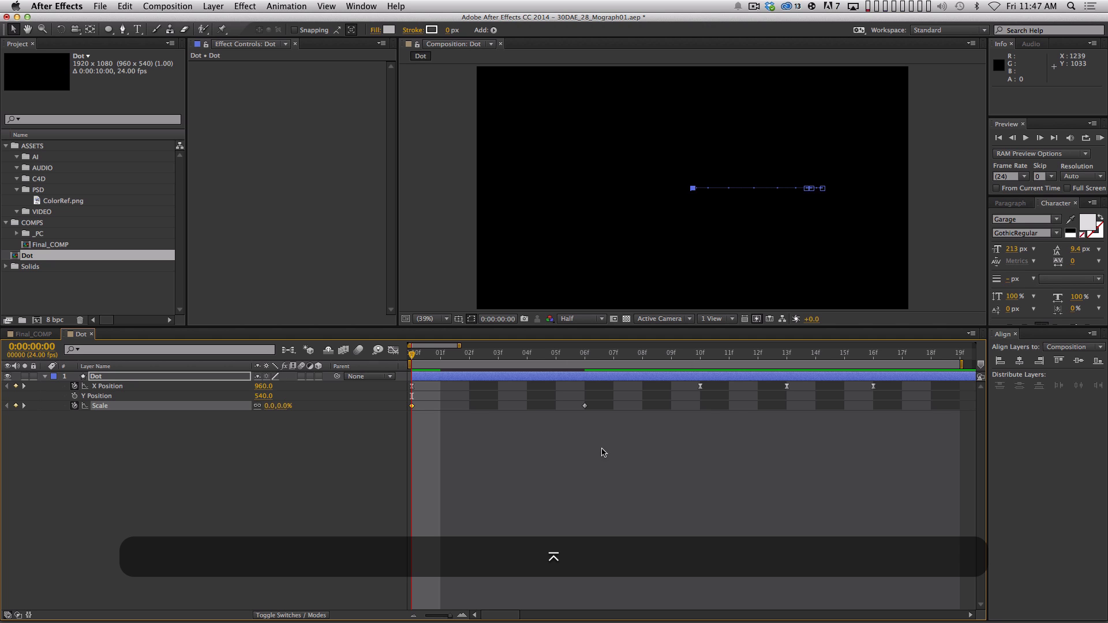
Apply Easy Ease to the Scale keyframe at frame 6, preview the animation, and collapse the Dot layer's properties
click(584, 406)
key(F9)
click(420, 433)
key(space)
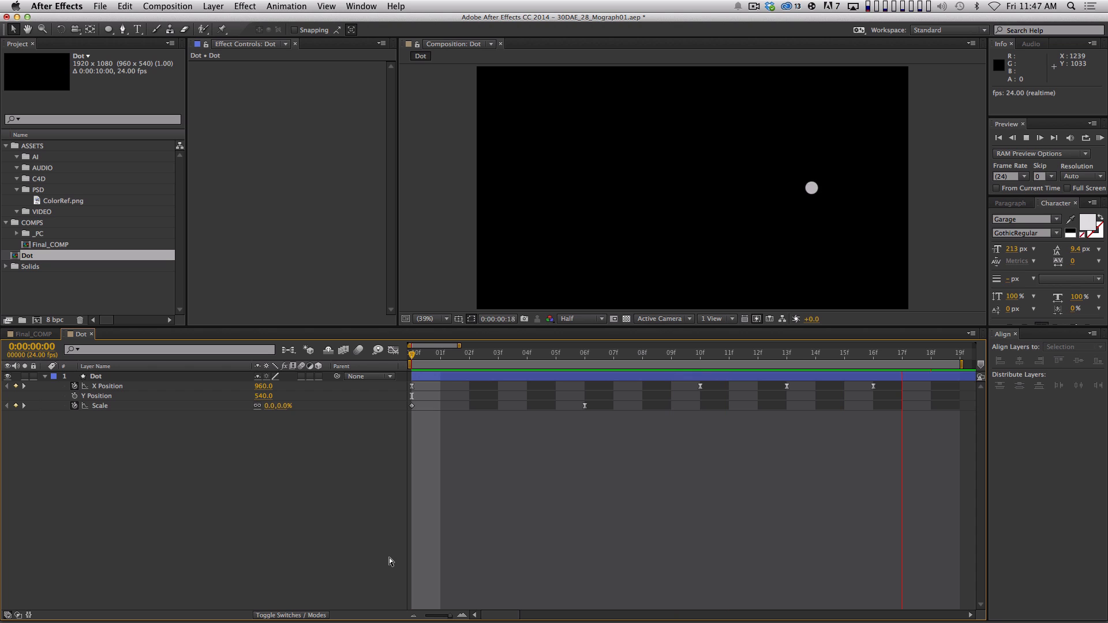
key(space)
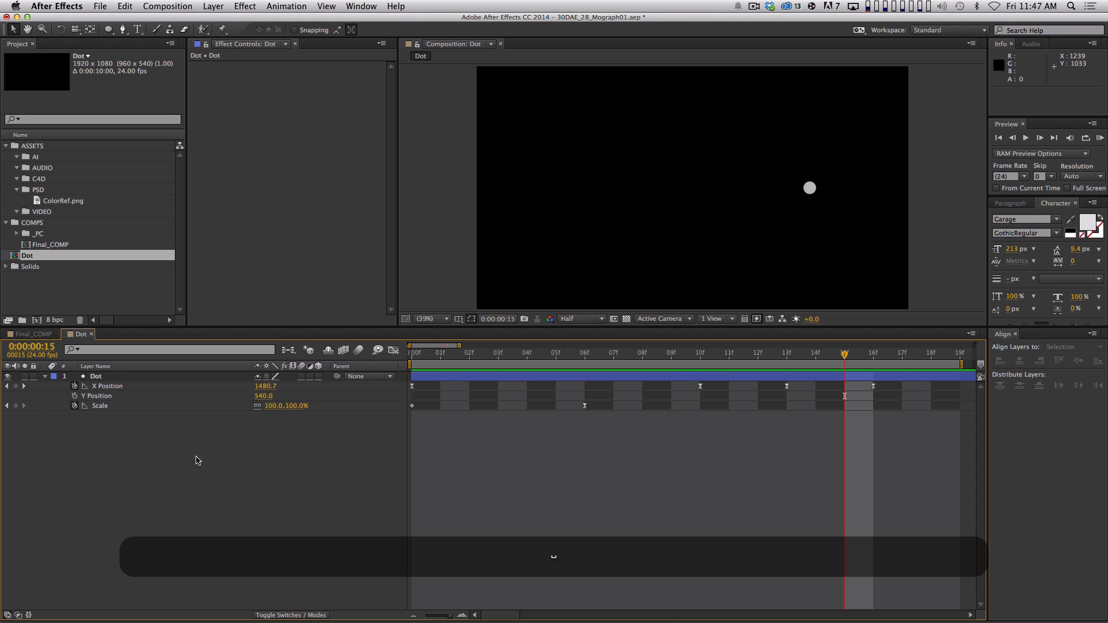
click(45, 377)
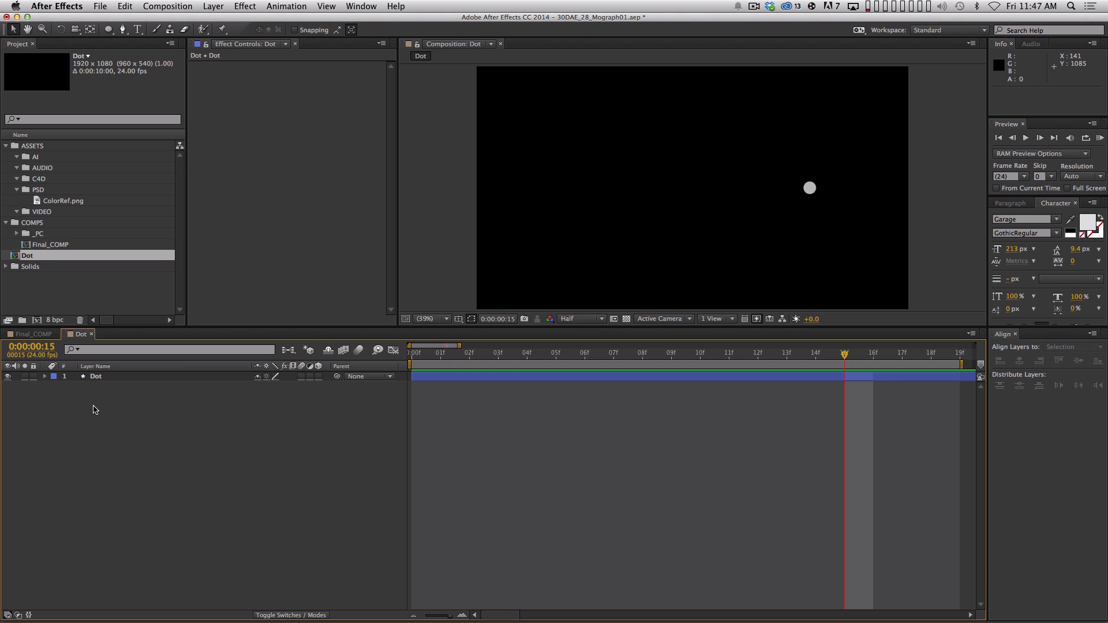
Create a composition named Dot_MOGRAPH, nest the Dot composition in it, and save the project
key(super+n)
text(Dot)
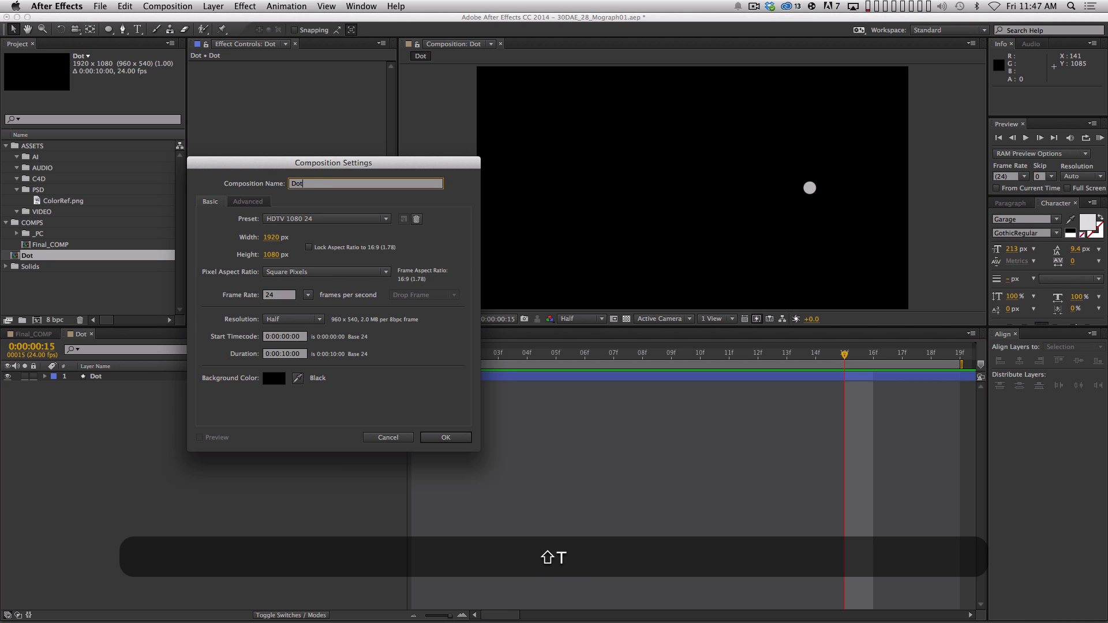
text(_MOGRAPH)
key(Return)
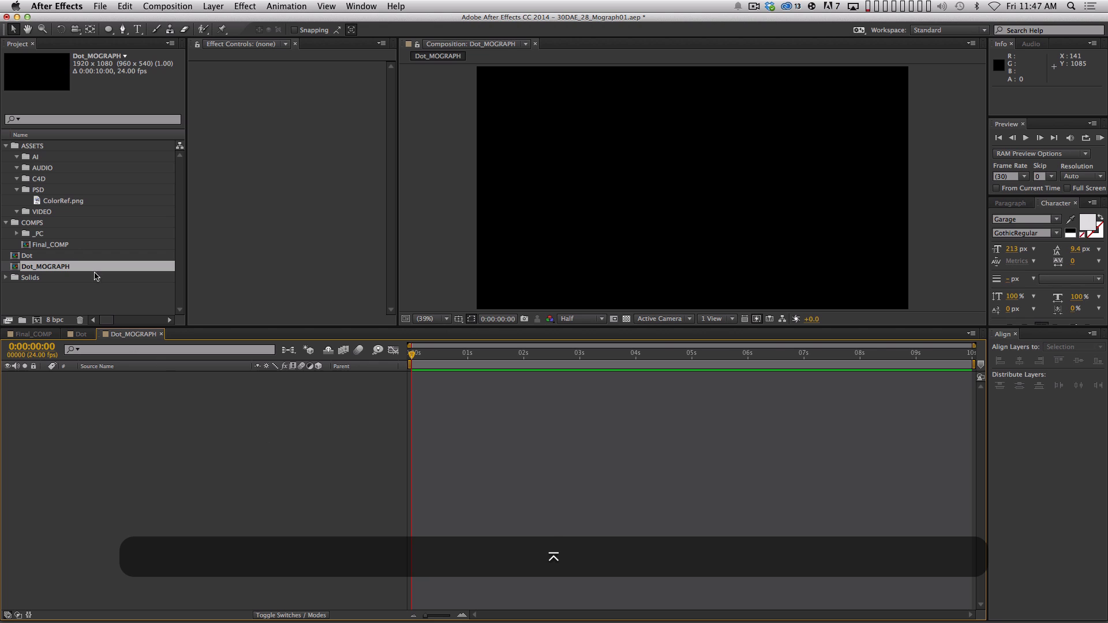
key(space)
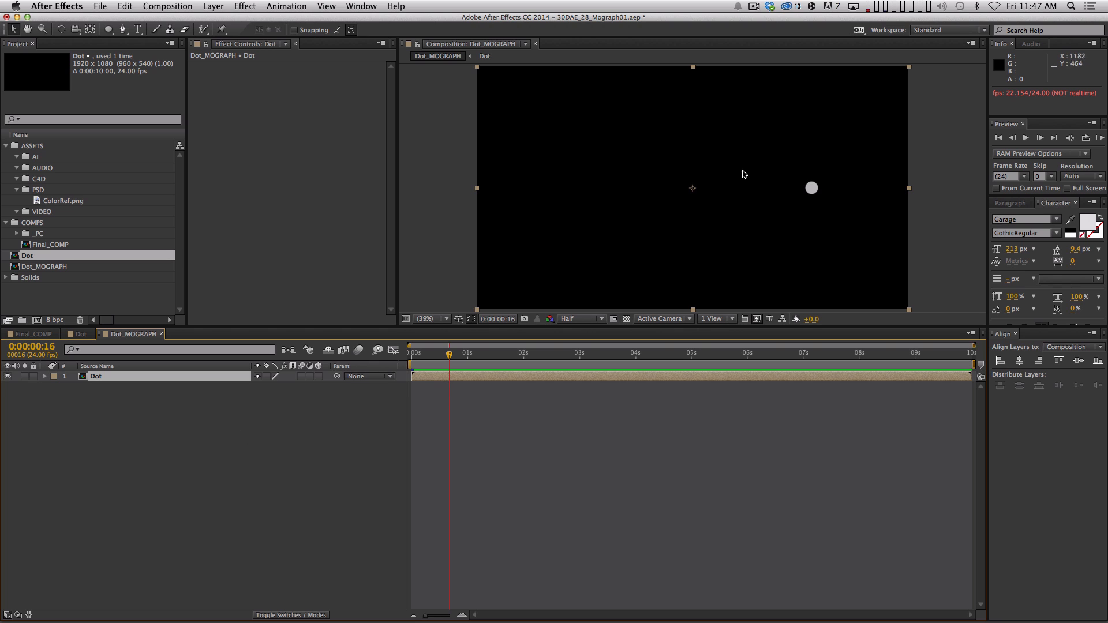
key(super+s)
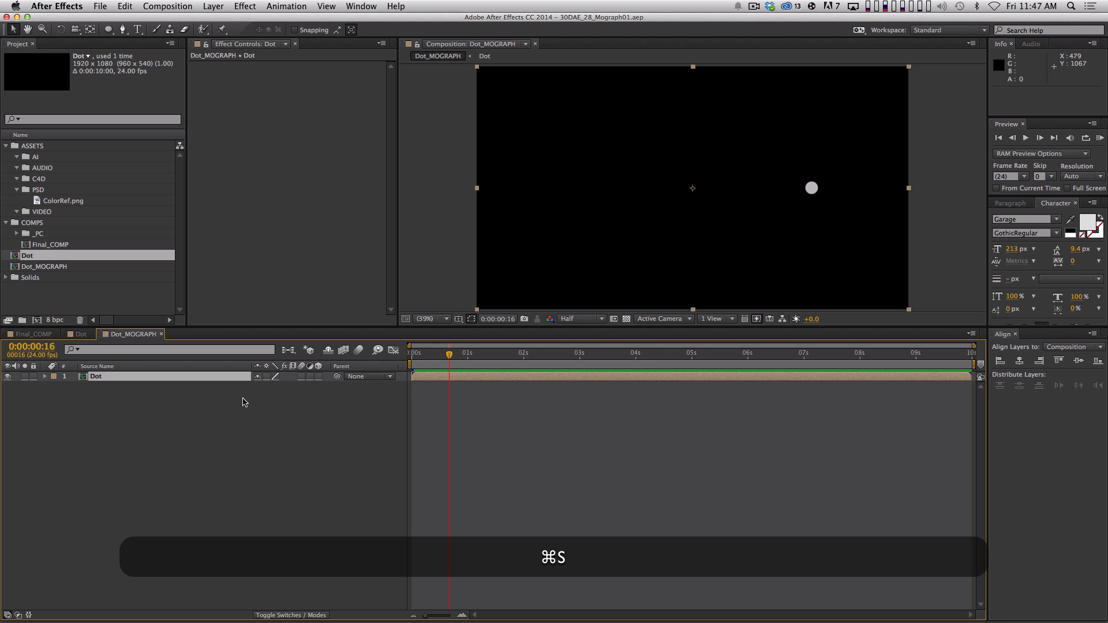
Duplicate the nested Dot layer and rotate the copy to -21°
click(234, 404)
key(super+a)
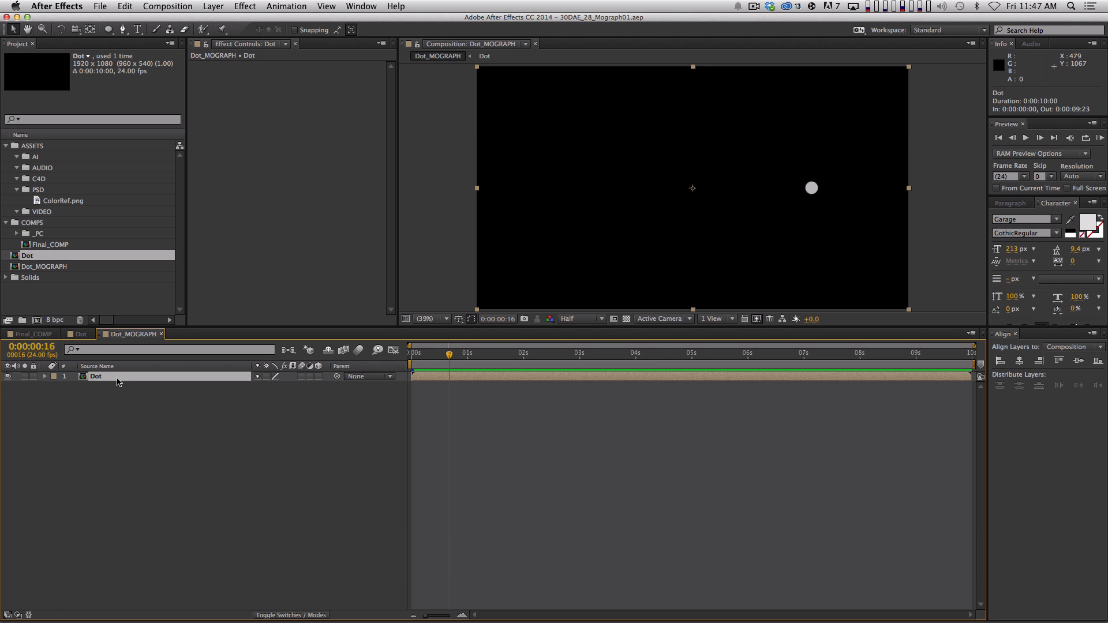
key(super+d)
key(alt+shift+r)
drag(267, 386, 230, 384)
key(super+r)
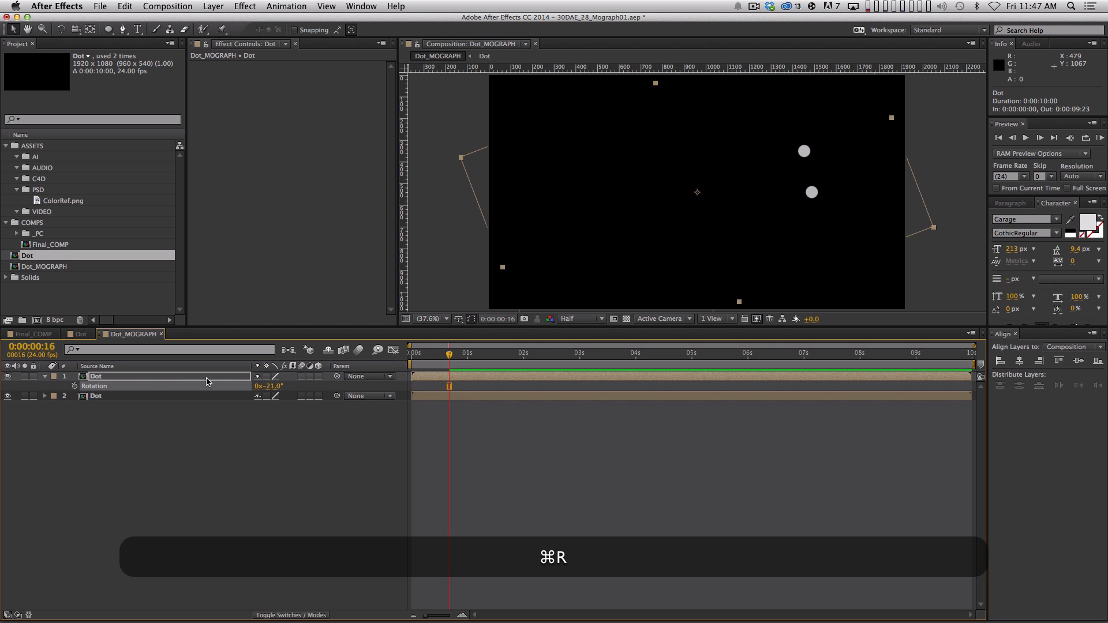
Duplicate the rotated Dot layer and set the new copy's rotation to -39°
click(207, 381)
key(super+d)
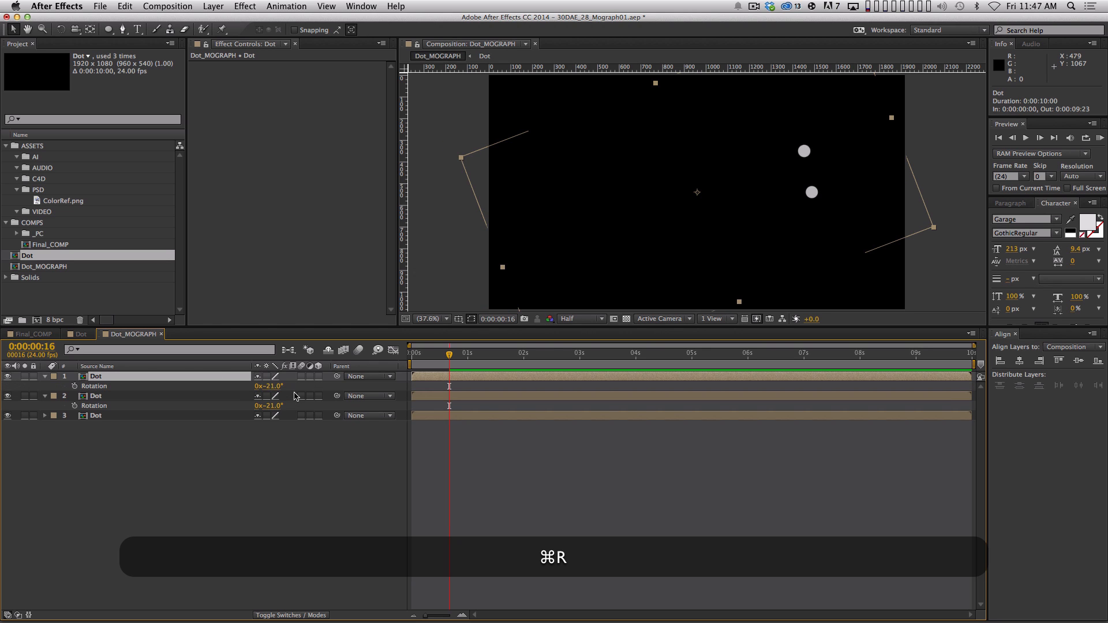
drag(270, 386, 260, 387)
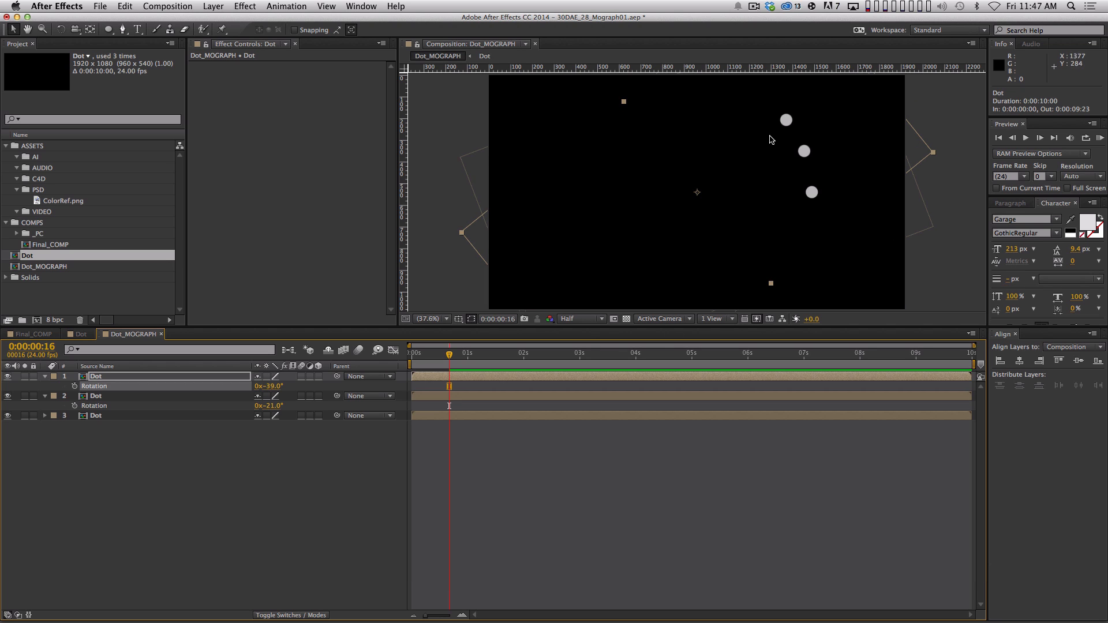
Stagger the rotated Dot copies by delaying the -21° layer one frame and the -39° layer two frames, and preview the result
click(438, 397)
key(alt+Page_Down)
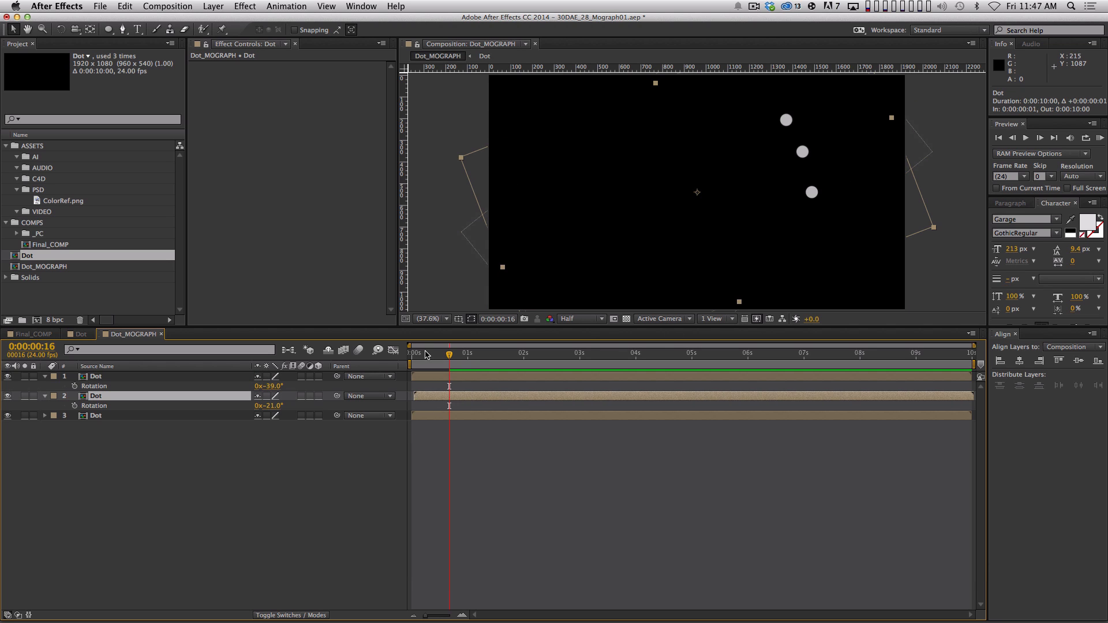
key(alt+super+Up)
key(alt+Page_Down)
key(alt+Page_Down)
key(space)
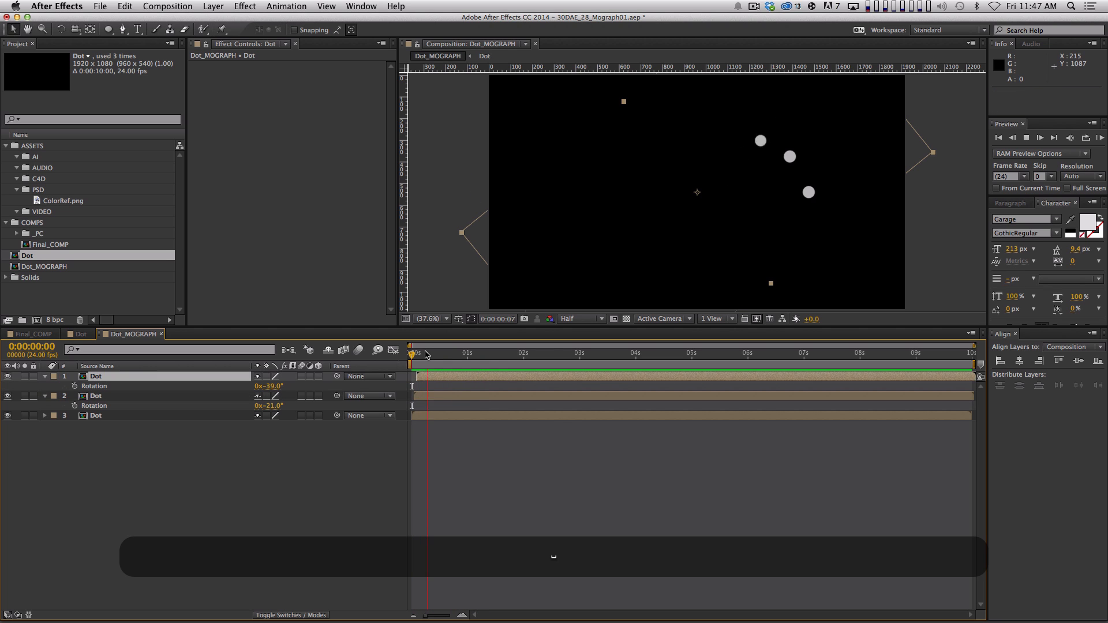
key(space)
click(321, 513)
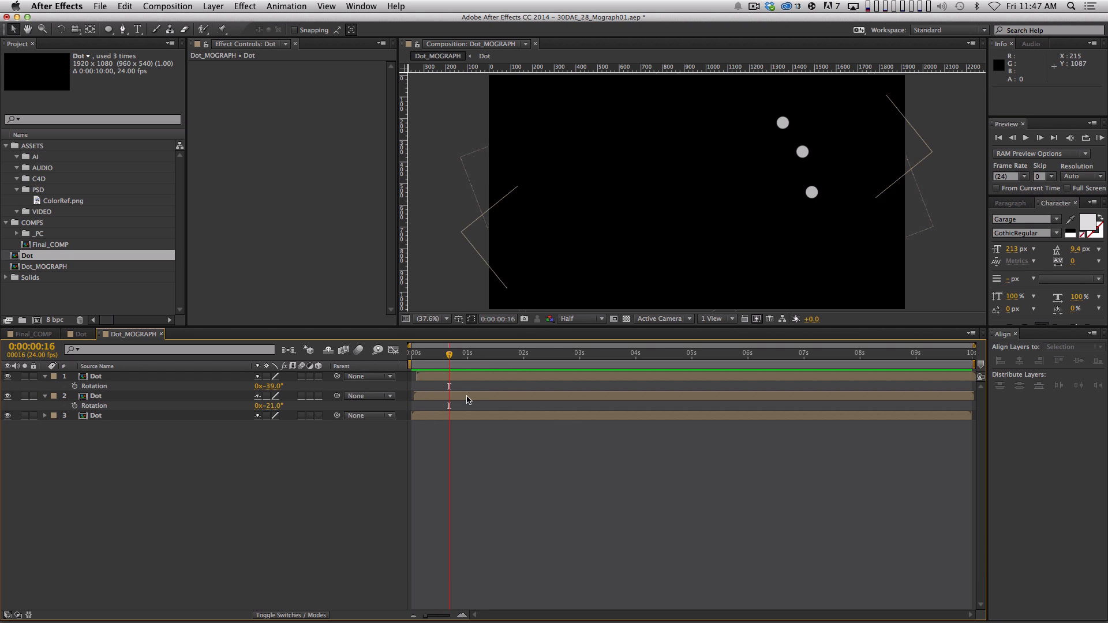
Delete the two rotated Dot copies and hide the composition rulers
click(127, 397)
shift+click(124, 377)
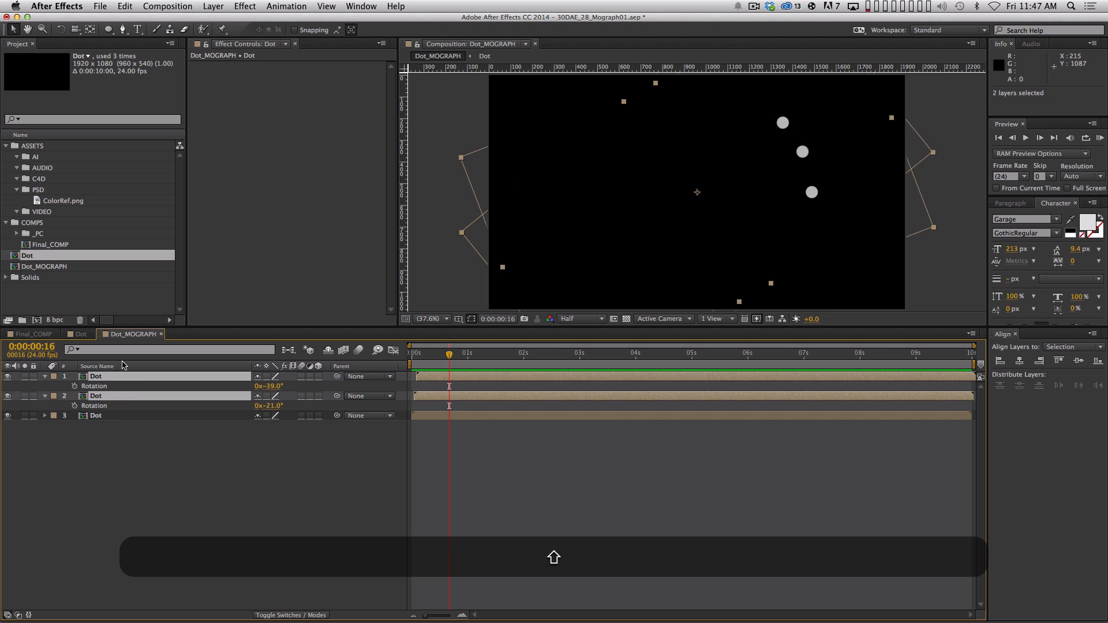
key(shift+BackSpace)
key(super+r)
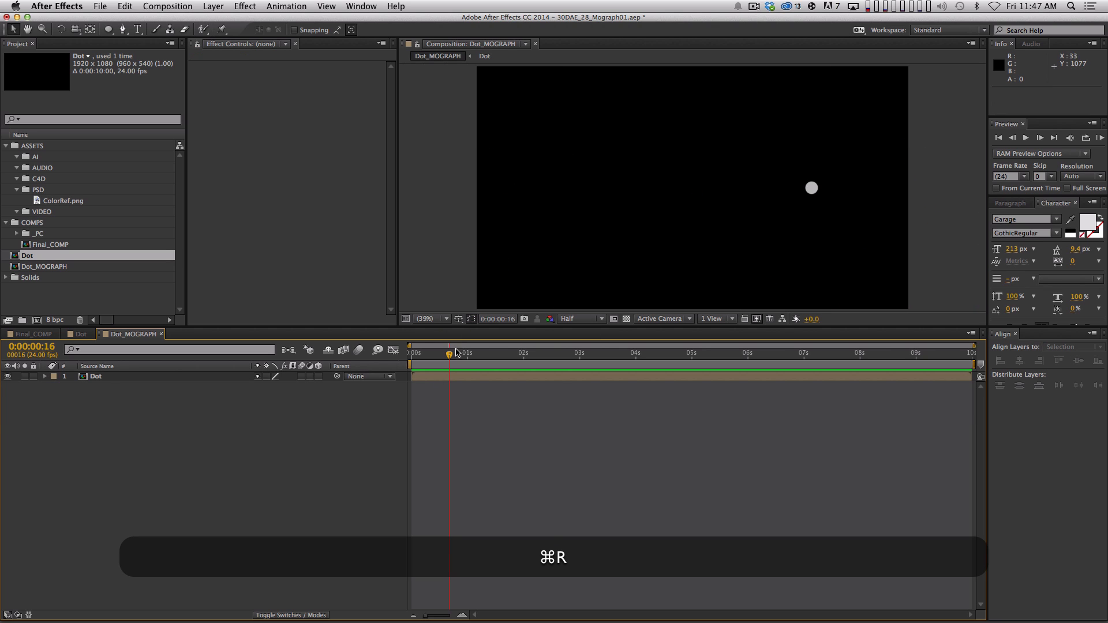
Preview the single dot's animation from the first frame in Dot_MOGRAPH
key(Home)
key(space)
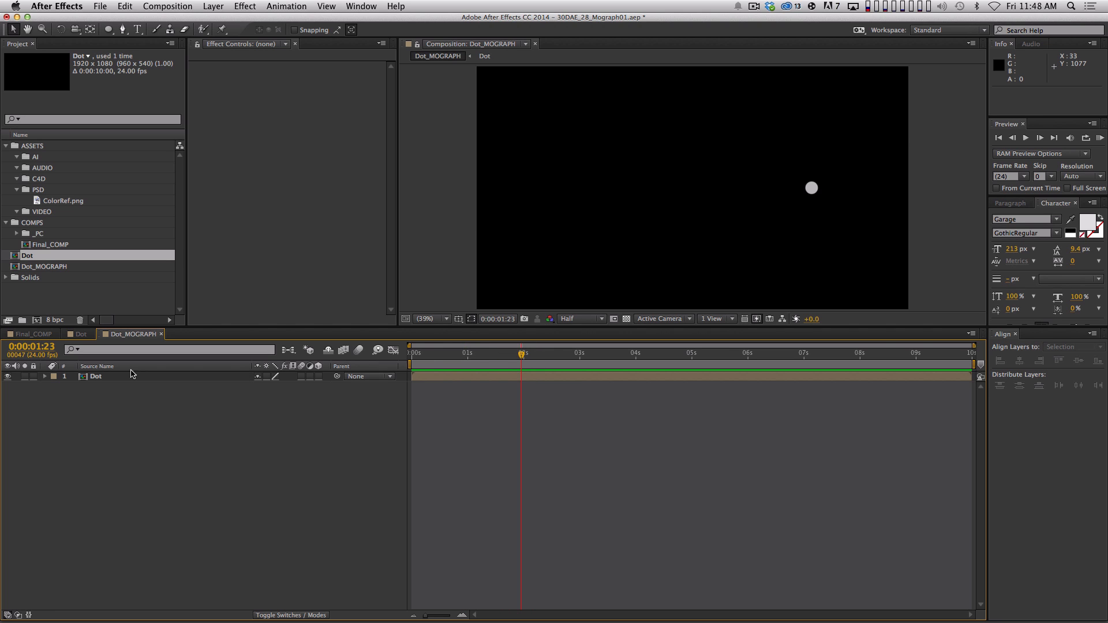
click(141, 377)
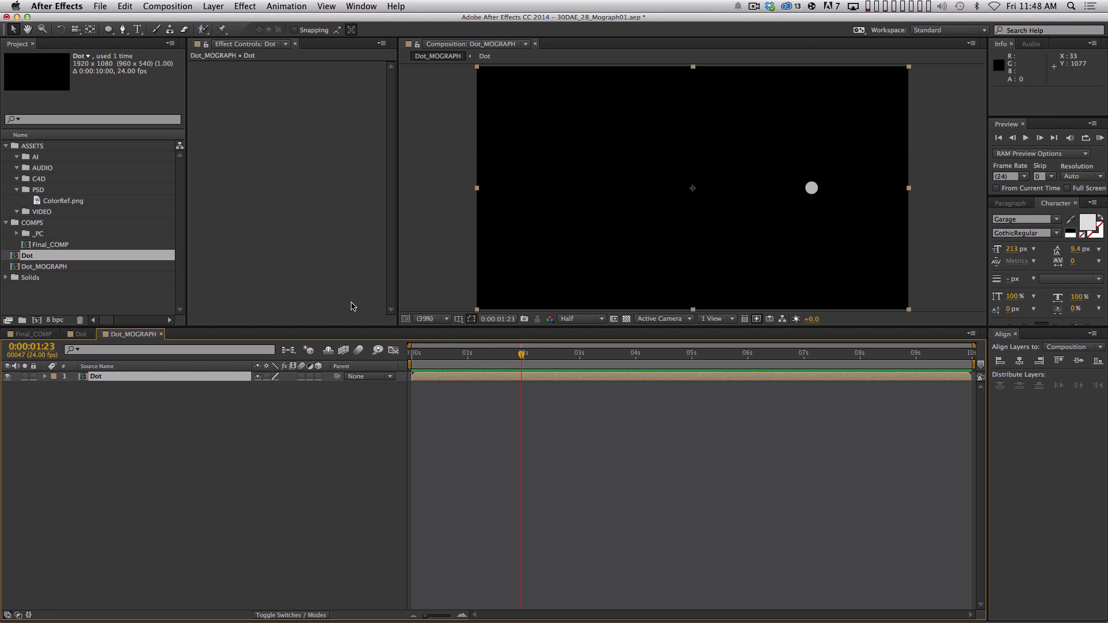
click(294, 516)
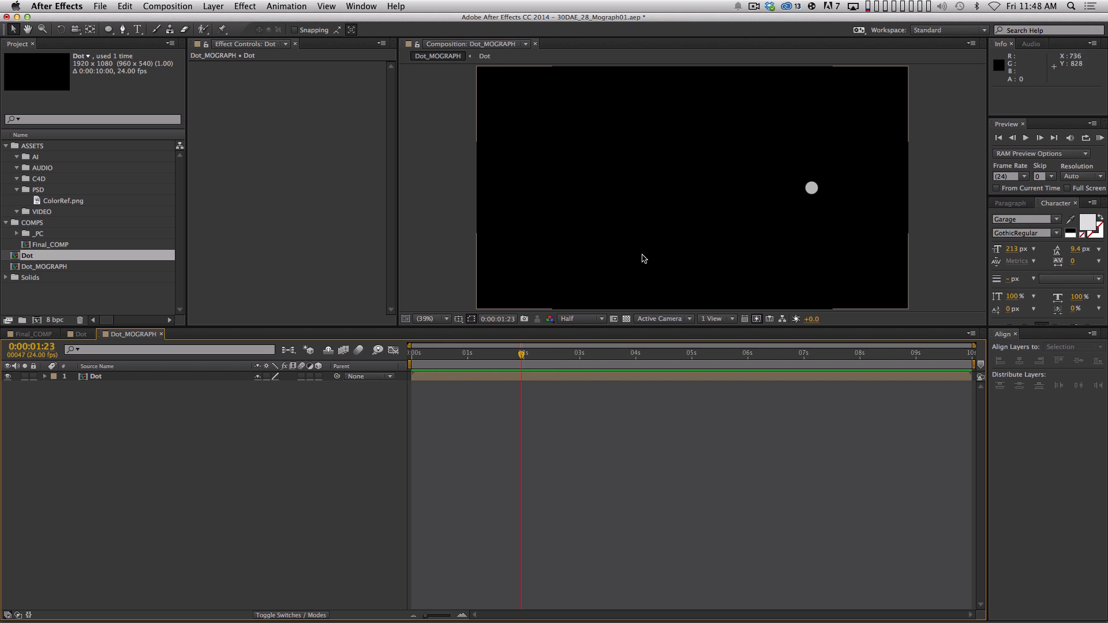
Try a duplicate of the Dot layer starting at frame 4, preview it with the original, and delete the duplicate
click(211, 378)
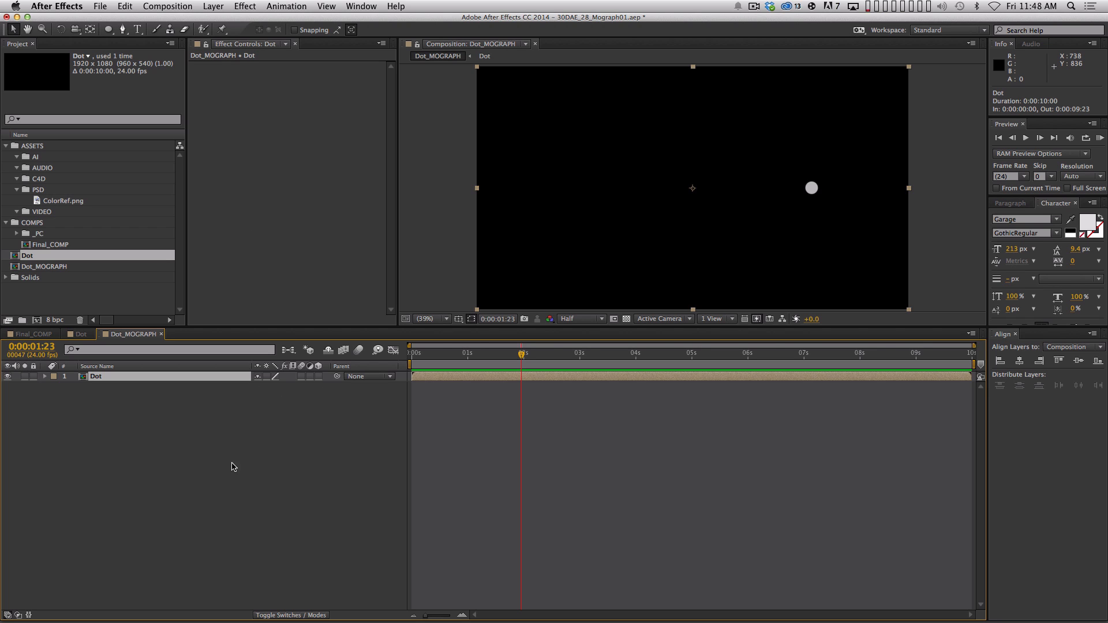
key(super+d)
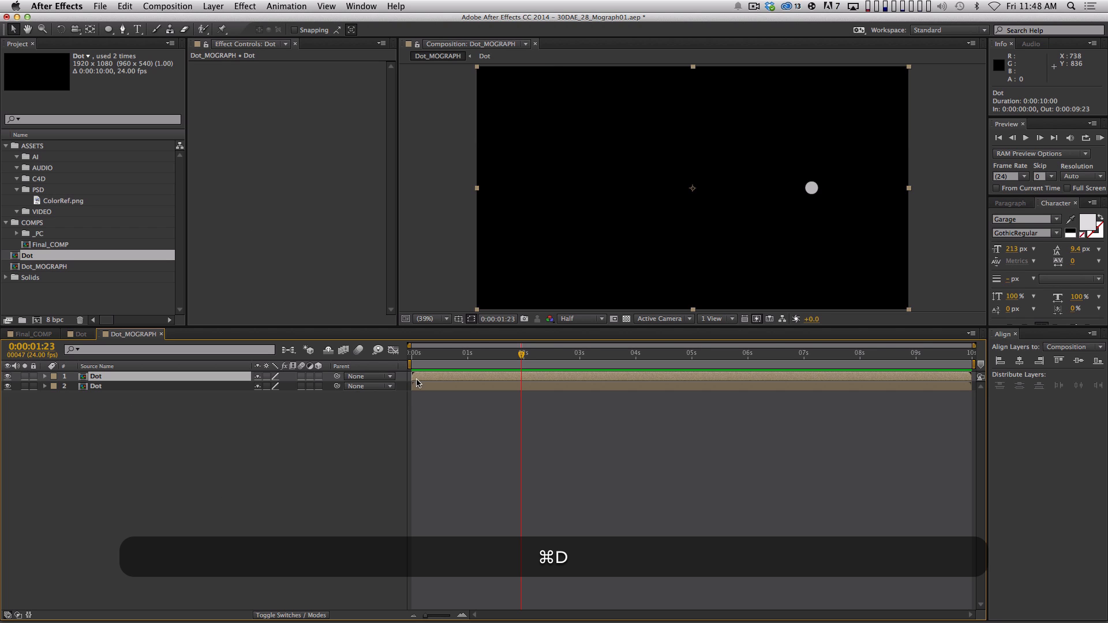
drag(417, 382, 427, 381)
click(406, 354)
key(space)
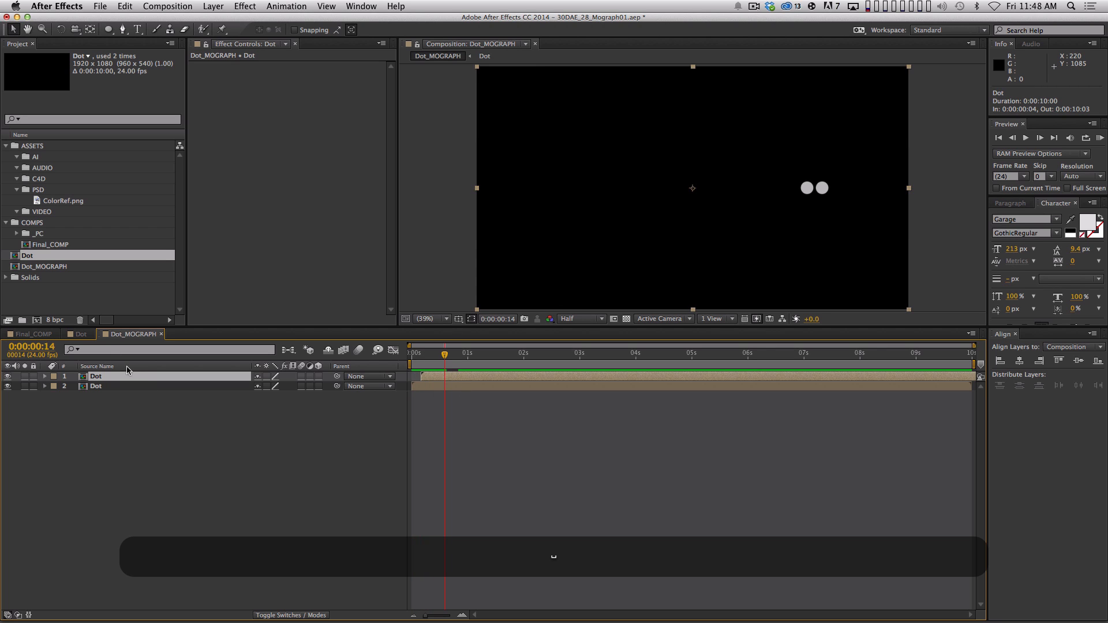
key(BackSpace)
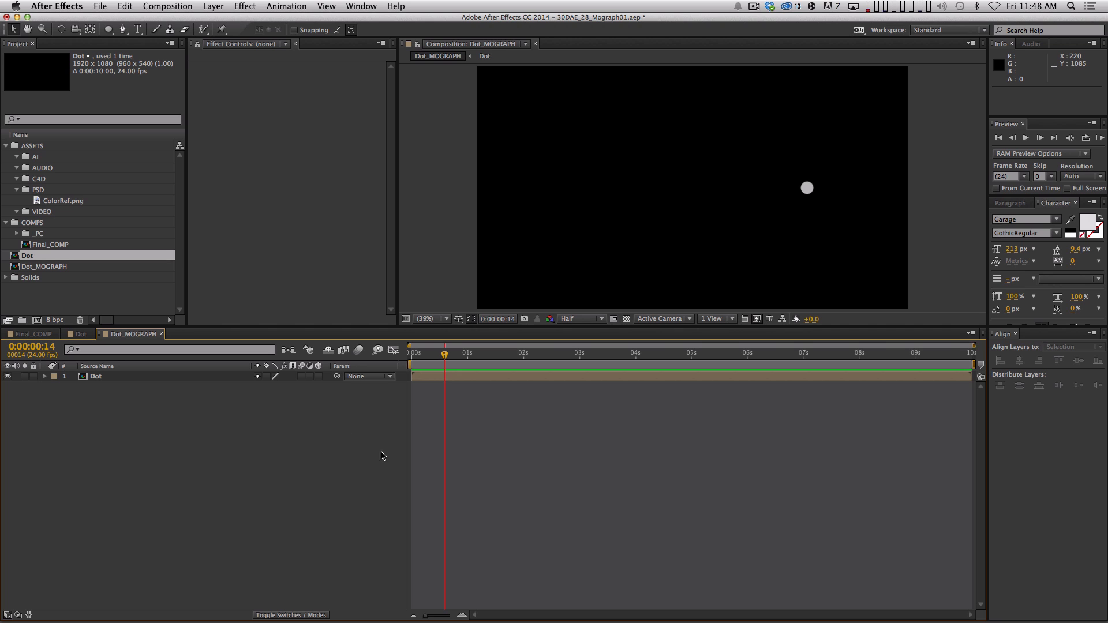
Try staggering two duplicates of the Dot layer in time, starting one at frame 6, and preview how the dots overlap
drag(414, 354, 445, 372)
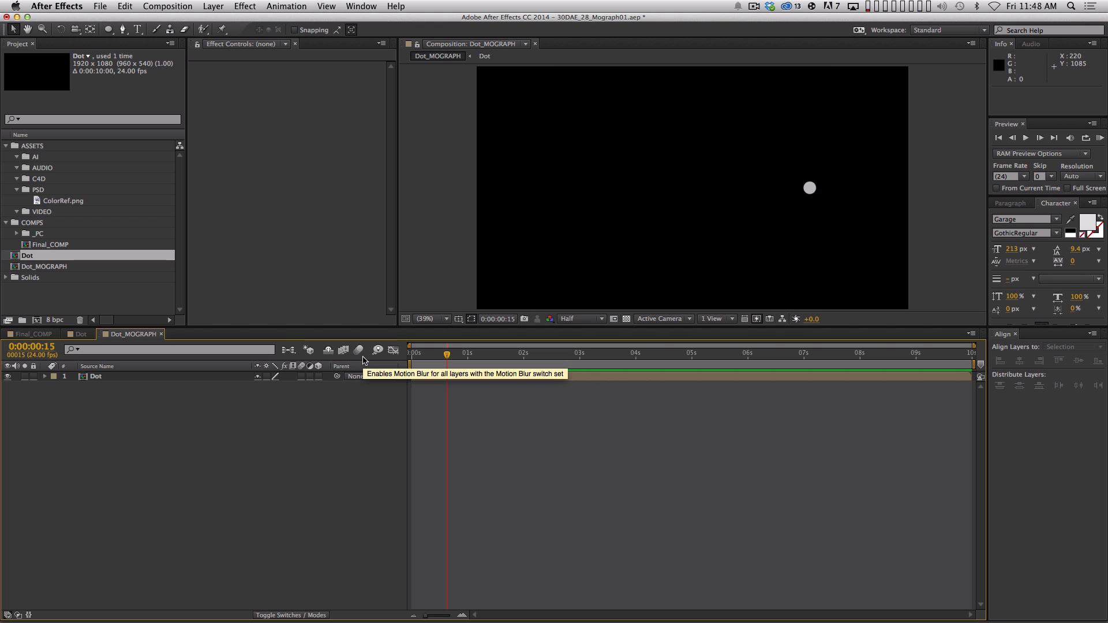
click(427, 379)
key(super+d)
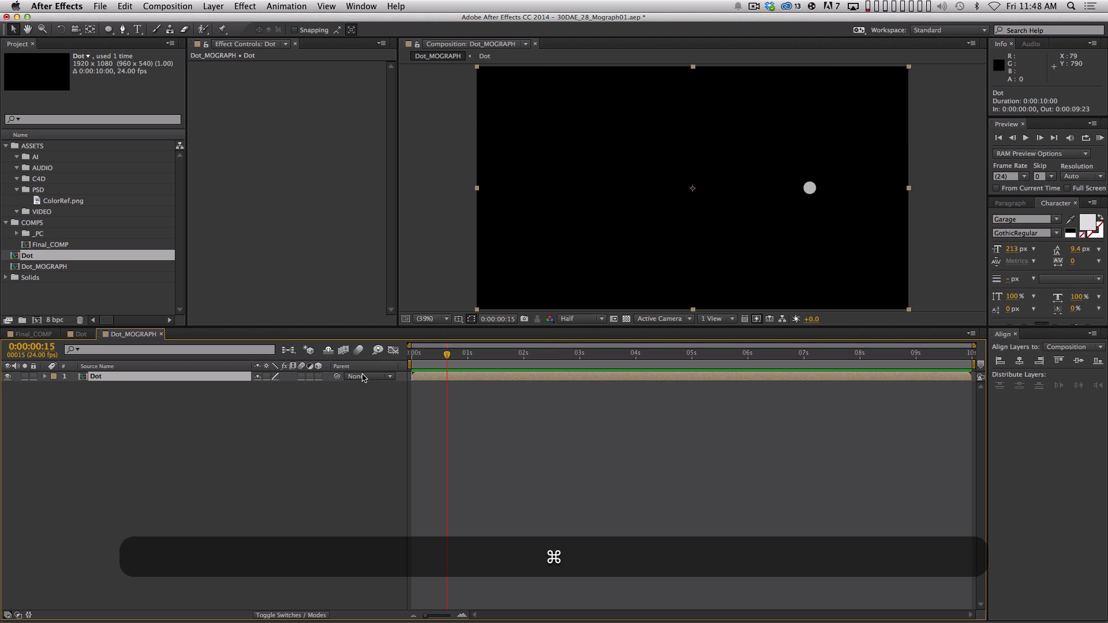
drag(427, 379, 491, 386)
key(super+d)
drag(486, 378, 451, 391)
key(space)
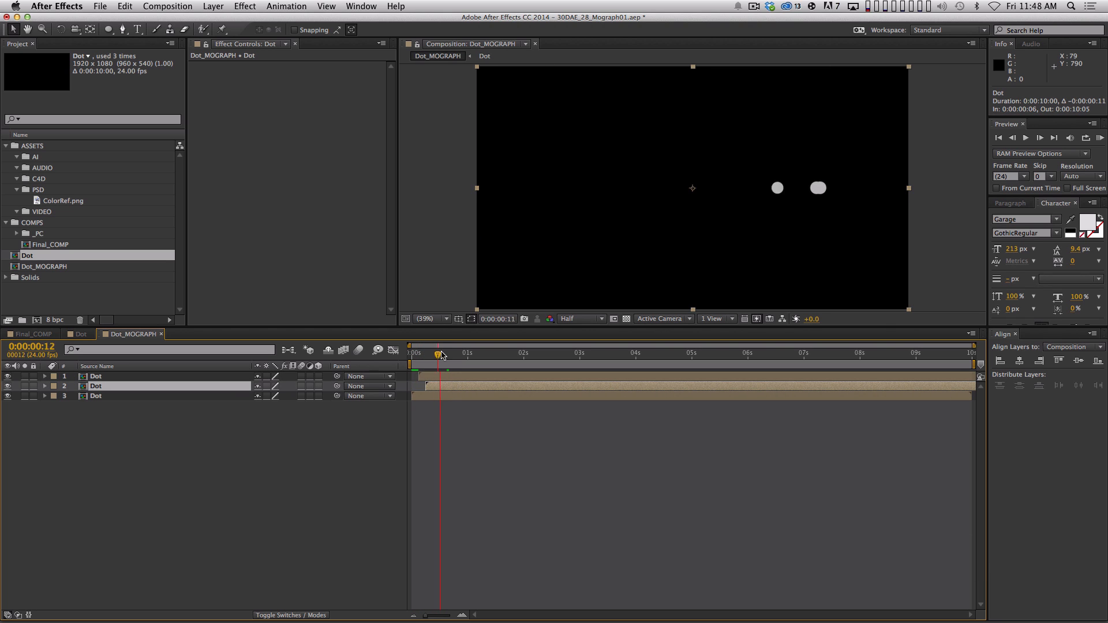
Delete the two time-offset Dot duplicates and select the remaining Dot layer
click(427, 462)
click(201, 376)
shift+click(200, 382)
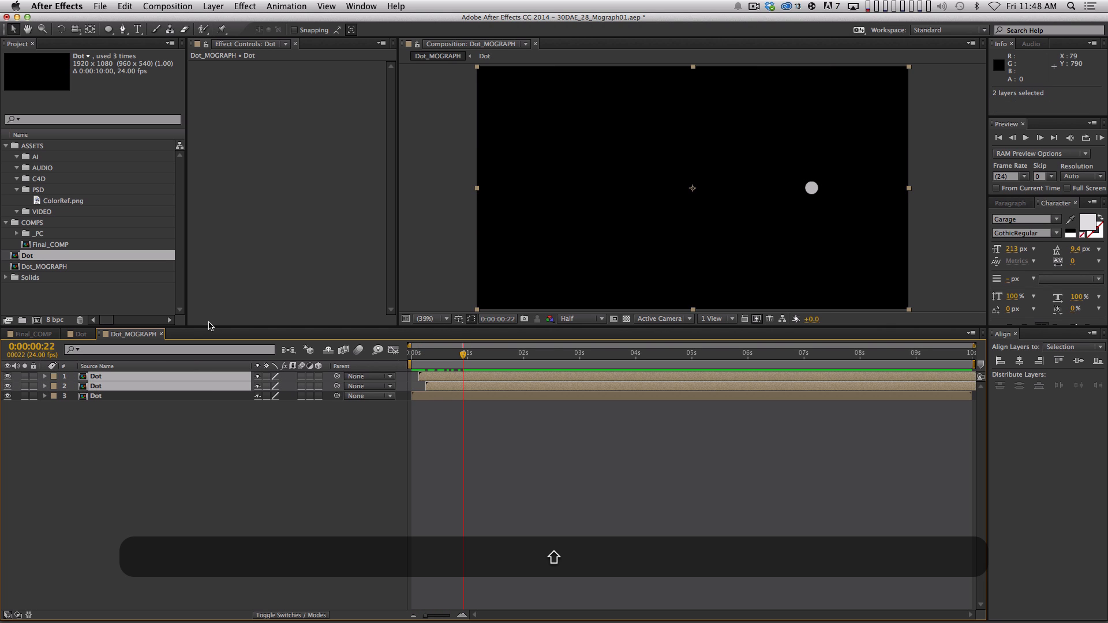
key(shift+BackSpace)
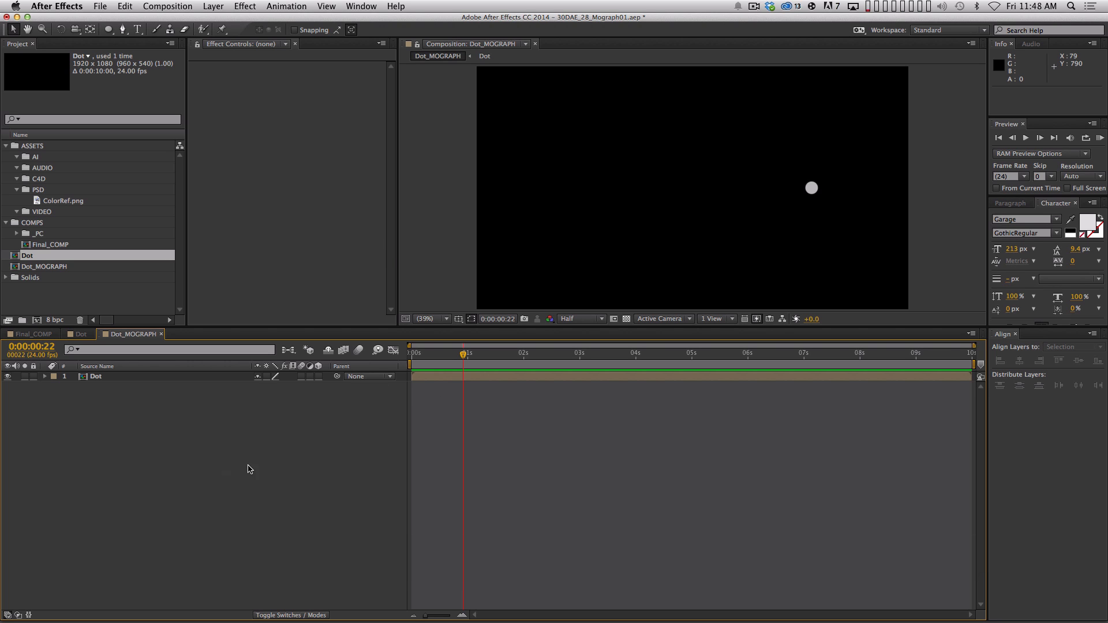
click(175, 378)
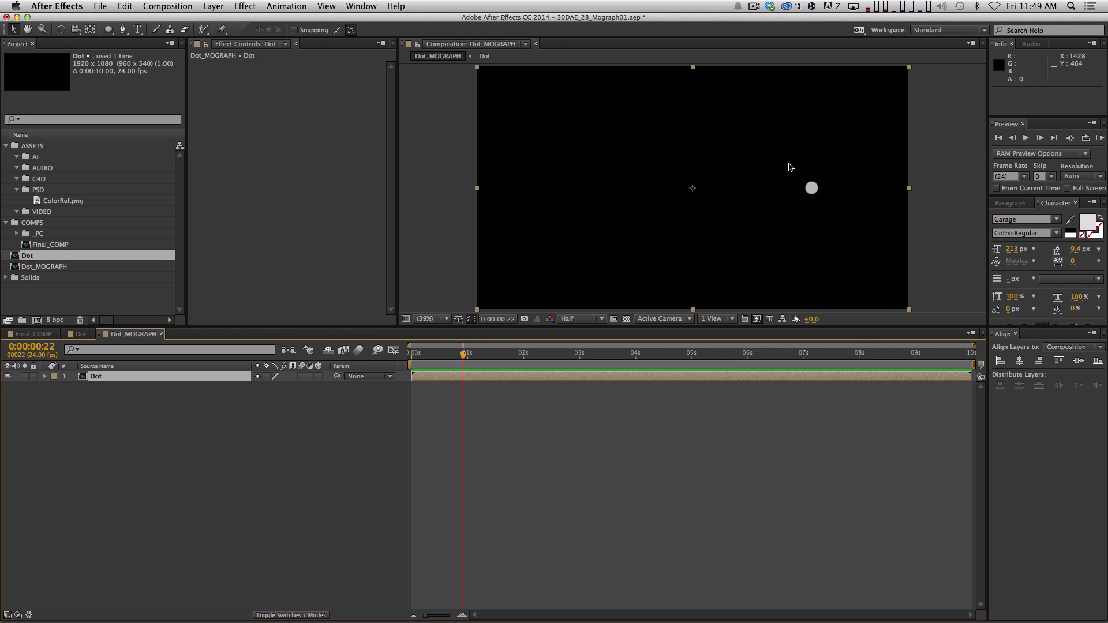
Try a duplicate of the Dot layer with its rotation set to 180°
key(super+d)
key(r)
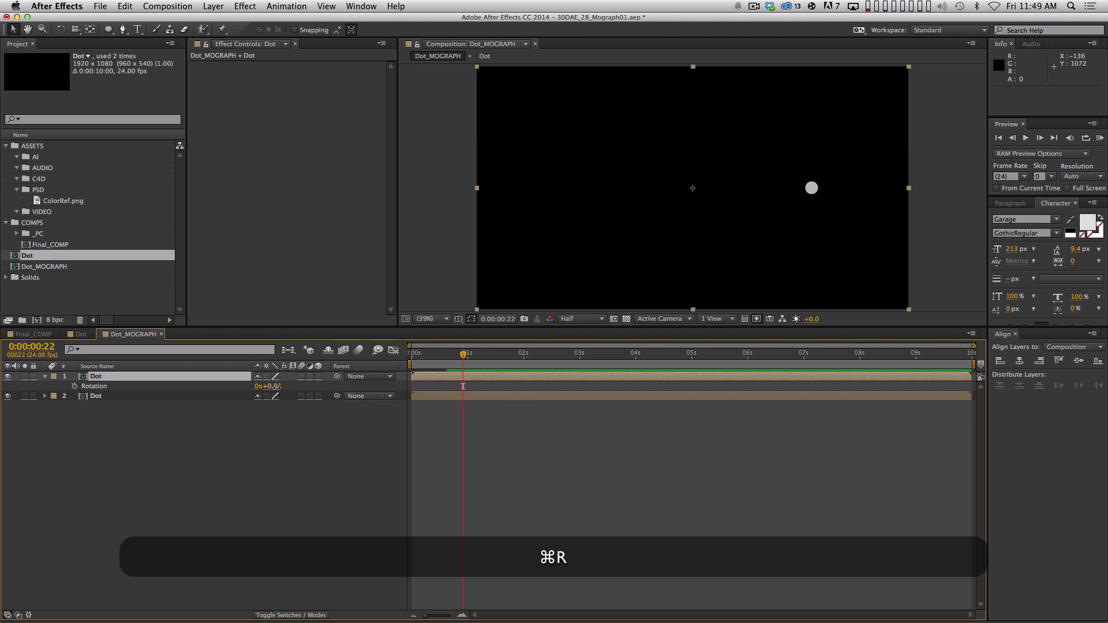
click(268, 386)
text(180)
key(Return)
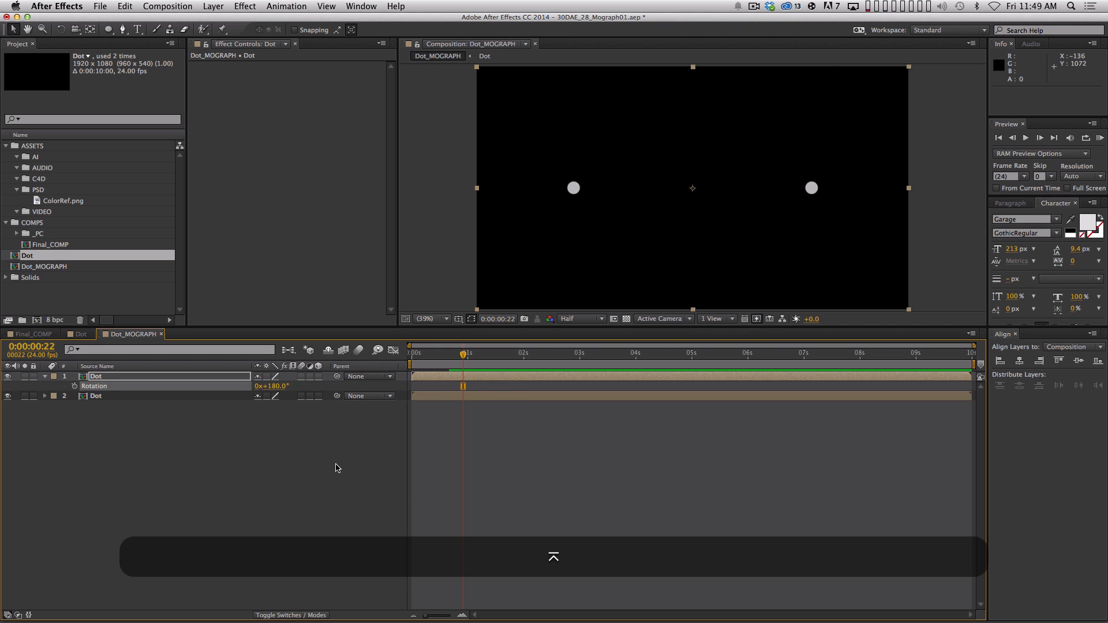
Try a third Dot layer, set the two copies' rotations to 120° and 240°, and preview the three-dot arrangement
click(179, 376)
key(super+d)
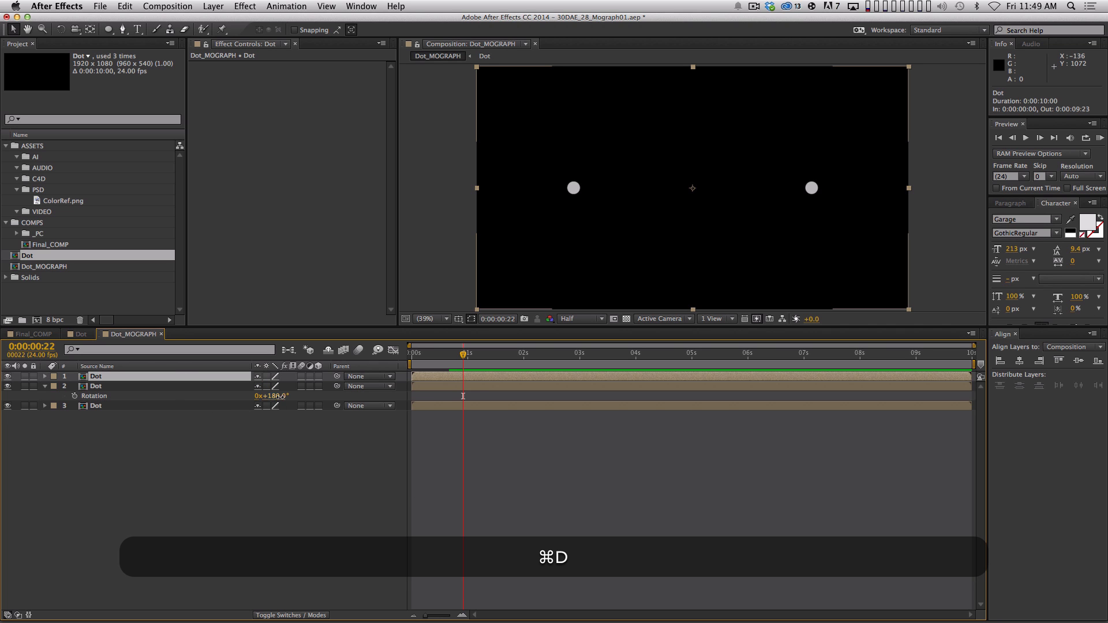
click(277, 396)
text(120)
key(Return)
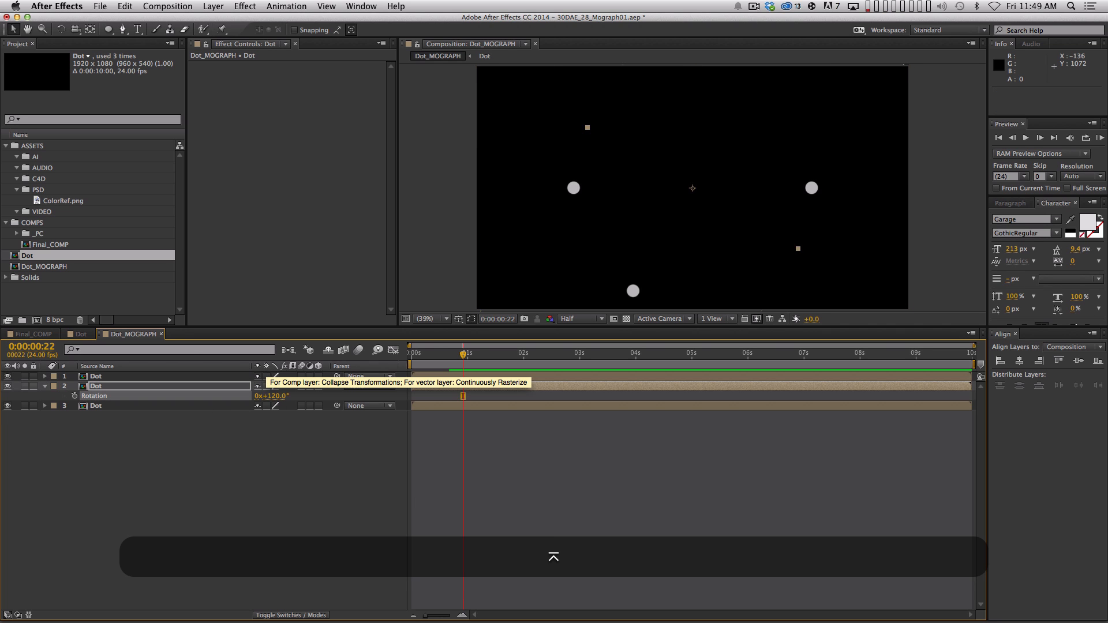
click(173, 376)
key(r)
click(272, 386)
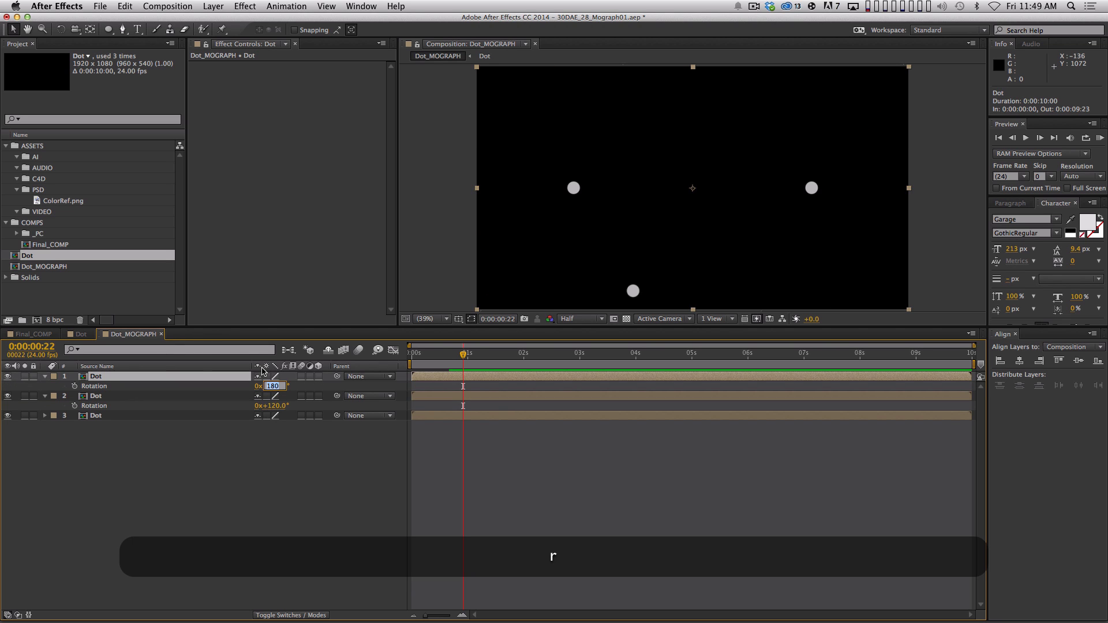
text(240)
key(Return)
click(448, 450)
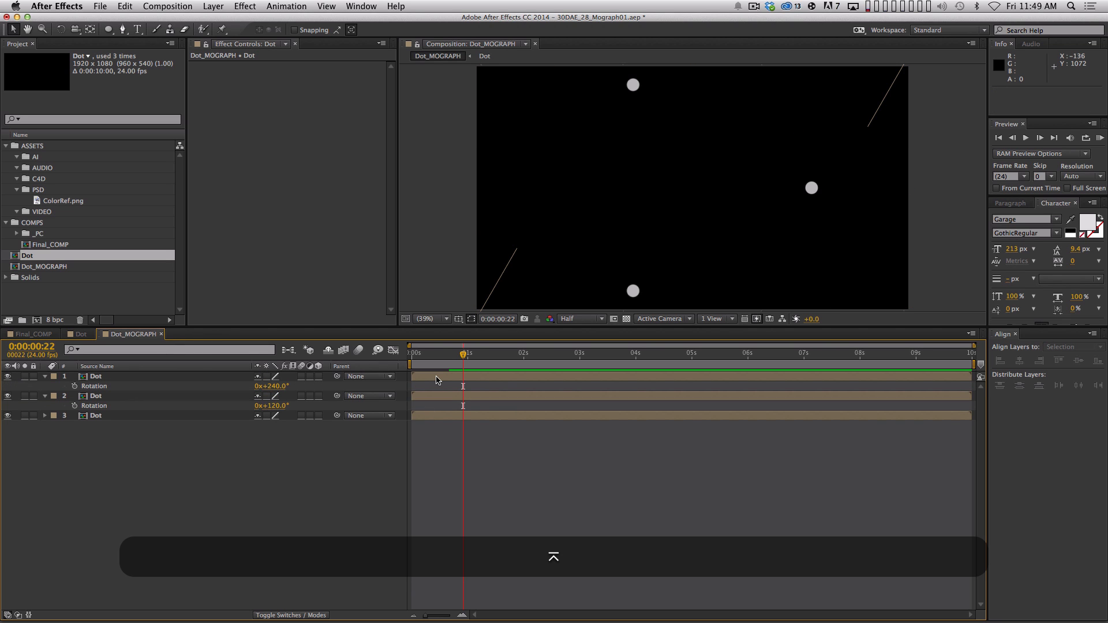
key(space)
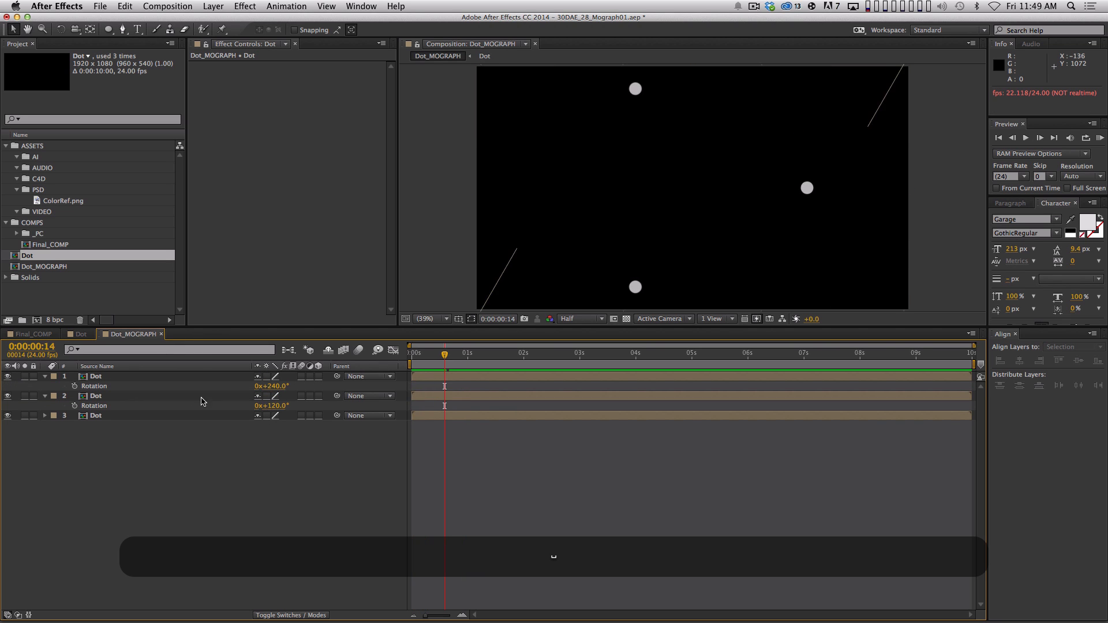
Delete the two rotated Dot duplicates
click(165, 377)
click(161, 396)
shift+click(193, 379)
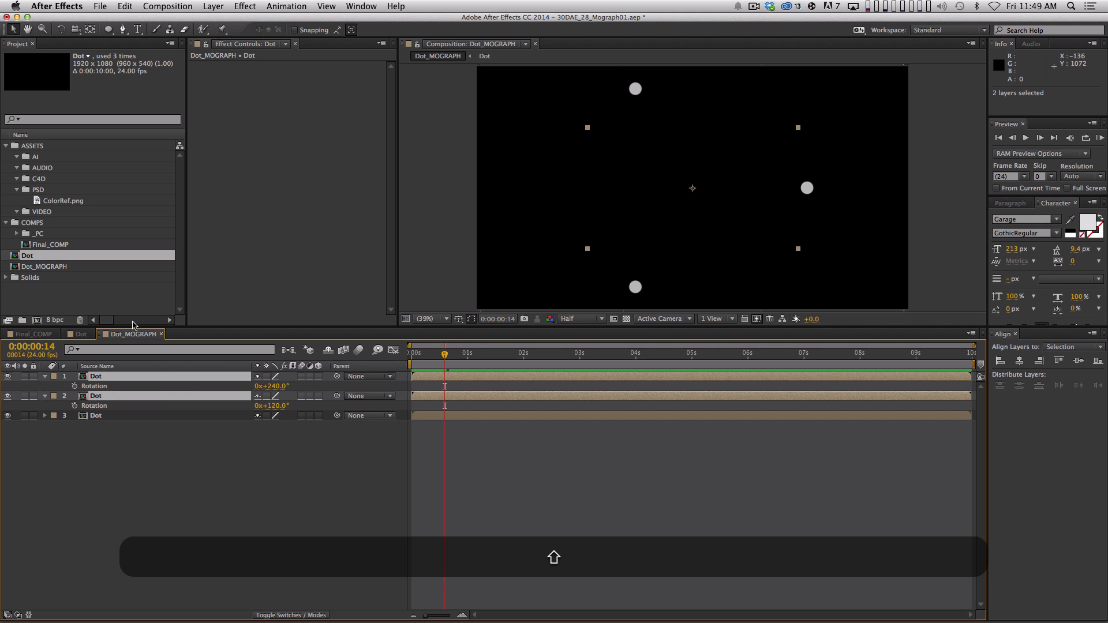
key(shift+BackSpace)
Add a null object named MOGRAPH-CTRL to Dot_MOGRAPH and hide it from view
click(213, 6)
mouse_move(231, 15)
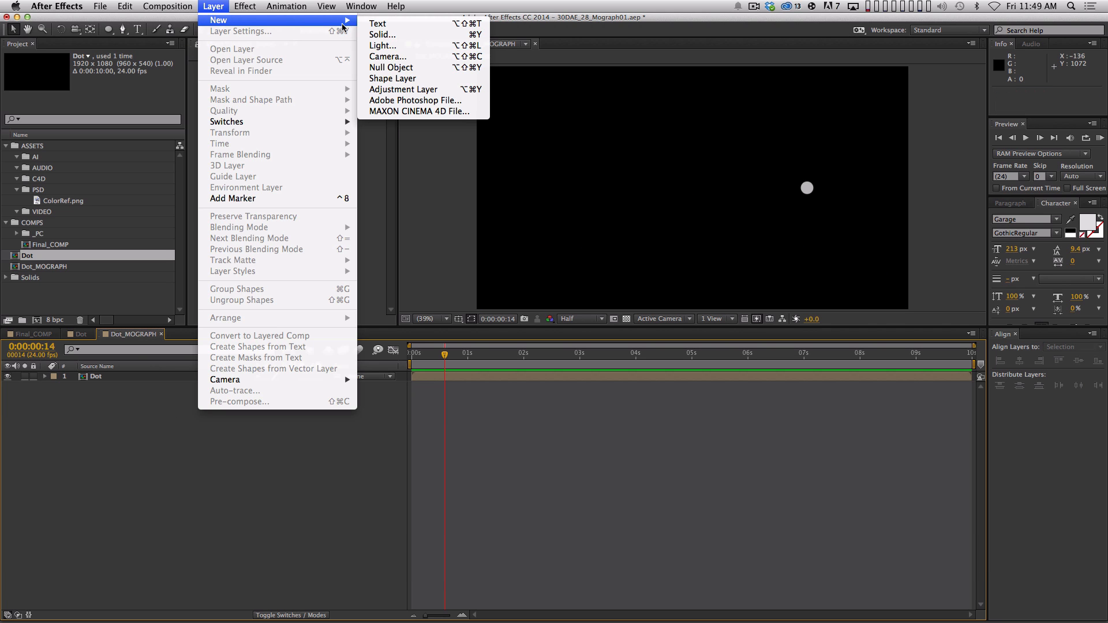
click(381, 70)
click(120, 370)
key(shift+Return)
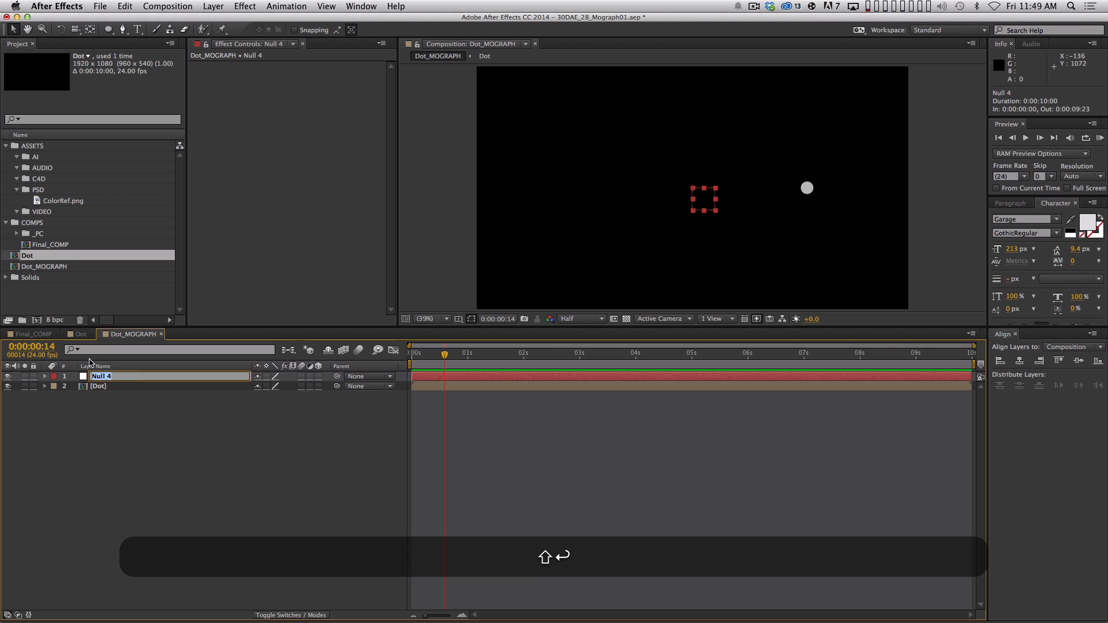
text(MOGRAPH-CTRL)
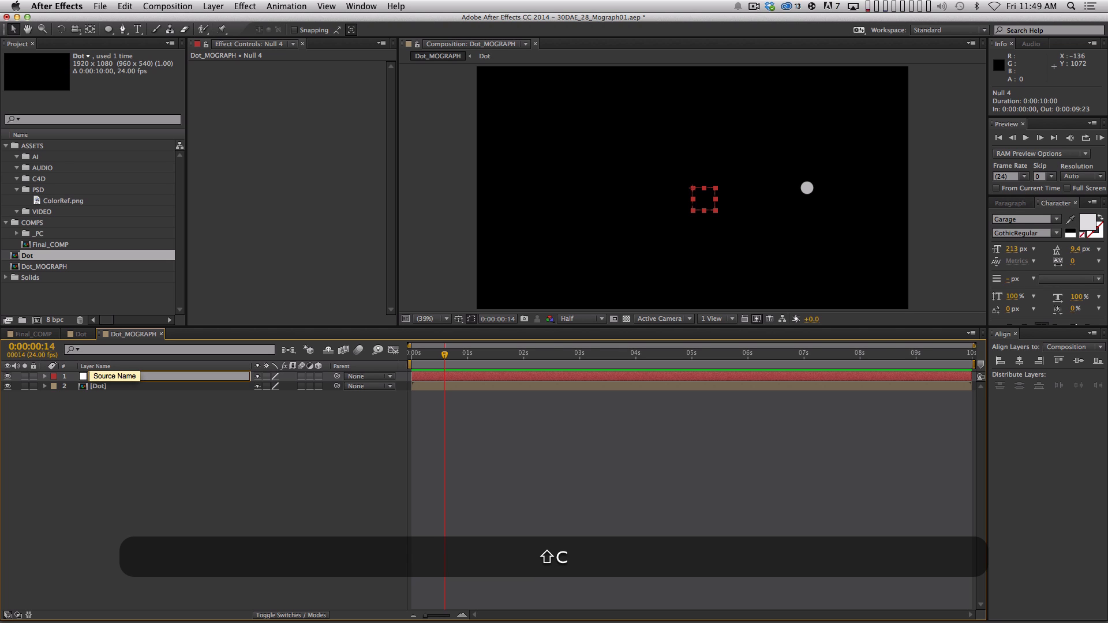
key(shift+Return)
click(305, 491)
click(143, 377)
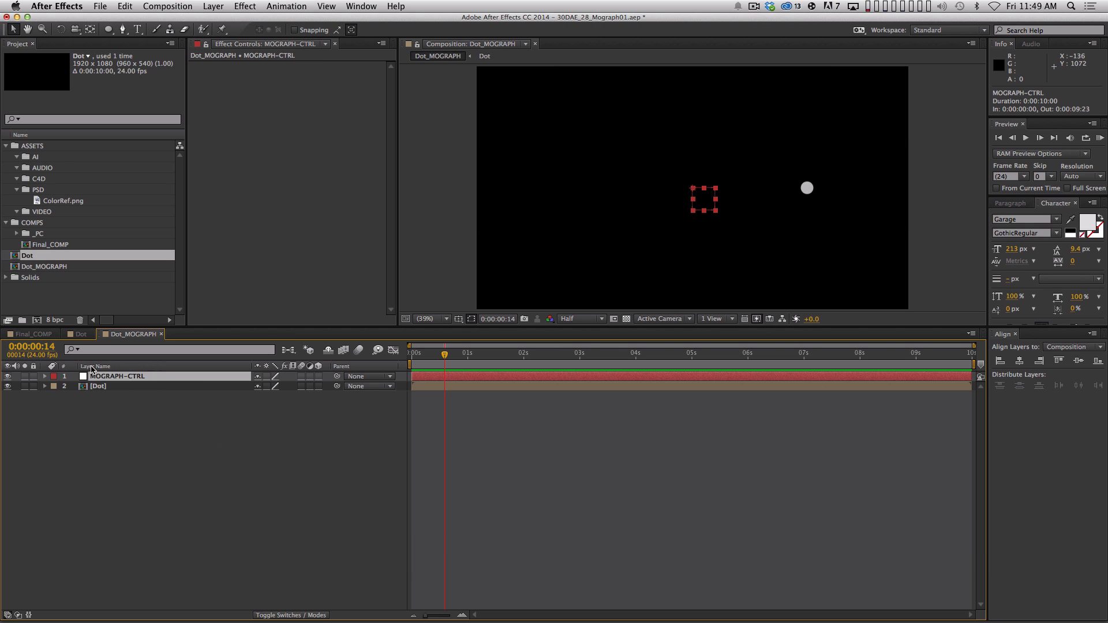
click(7, 376)
Add a Slider Control effect to MOGRAPH-CTRL and name it "TimeOffset (frames)"
click(245, 7)
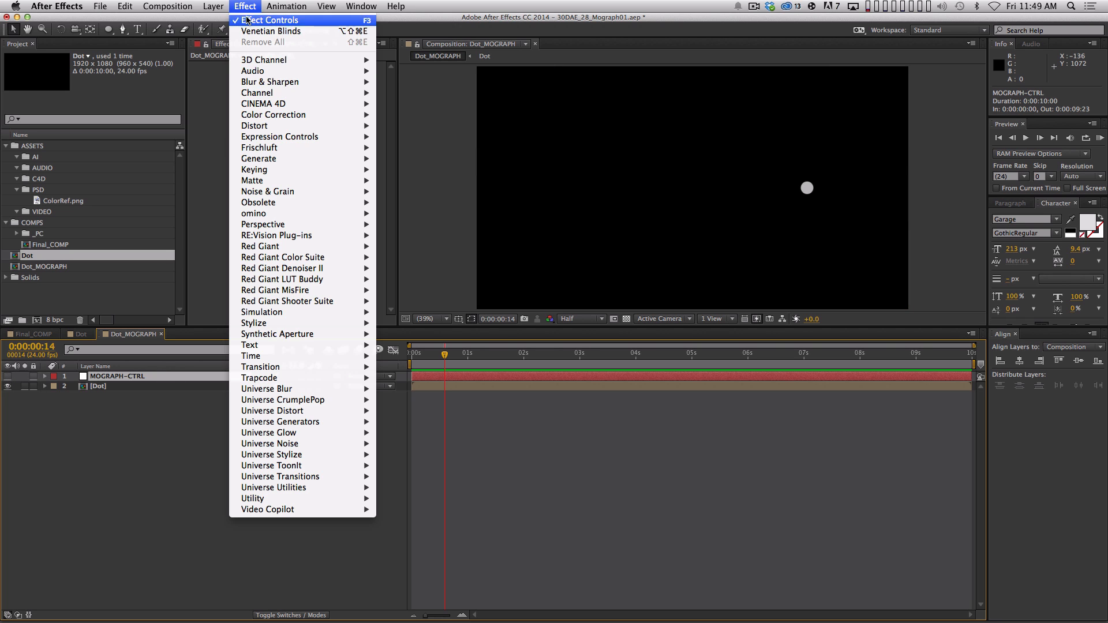
mouse_move(288, 139)
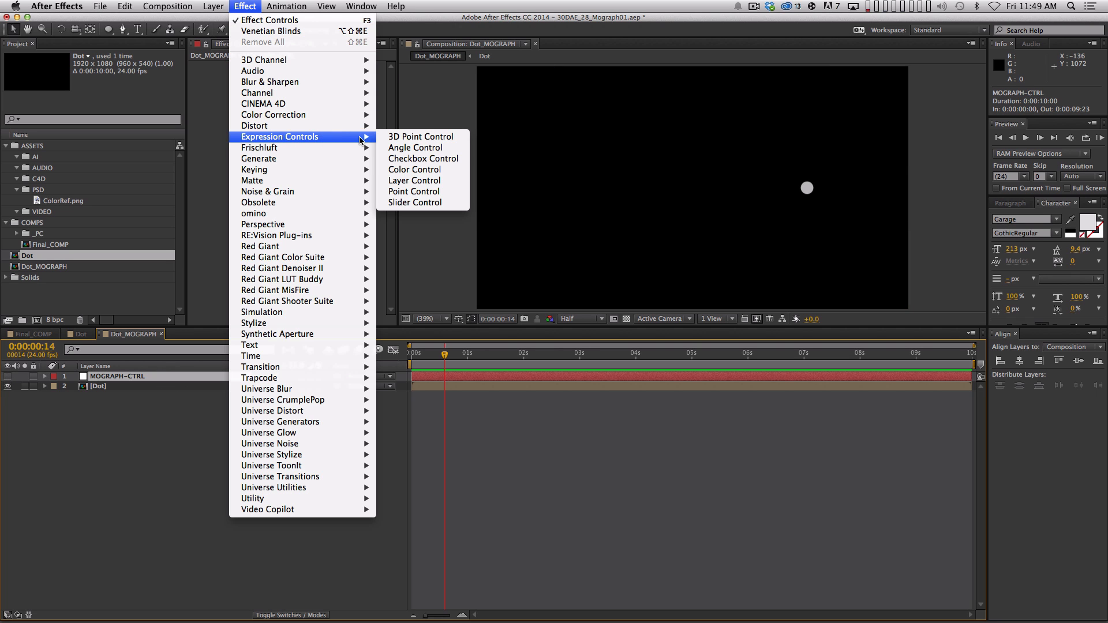
click(436, 203)
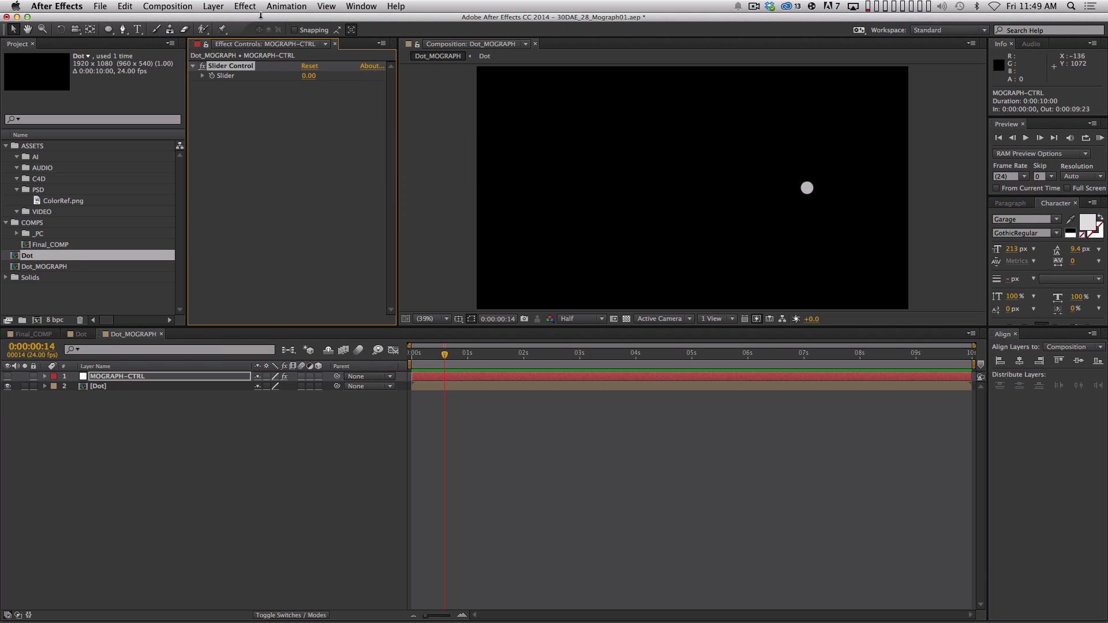
key(Return)
text(Tim)
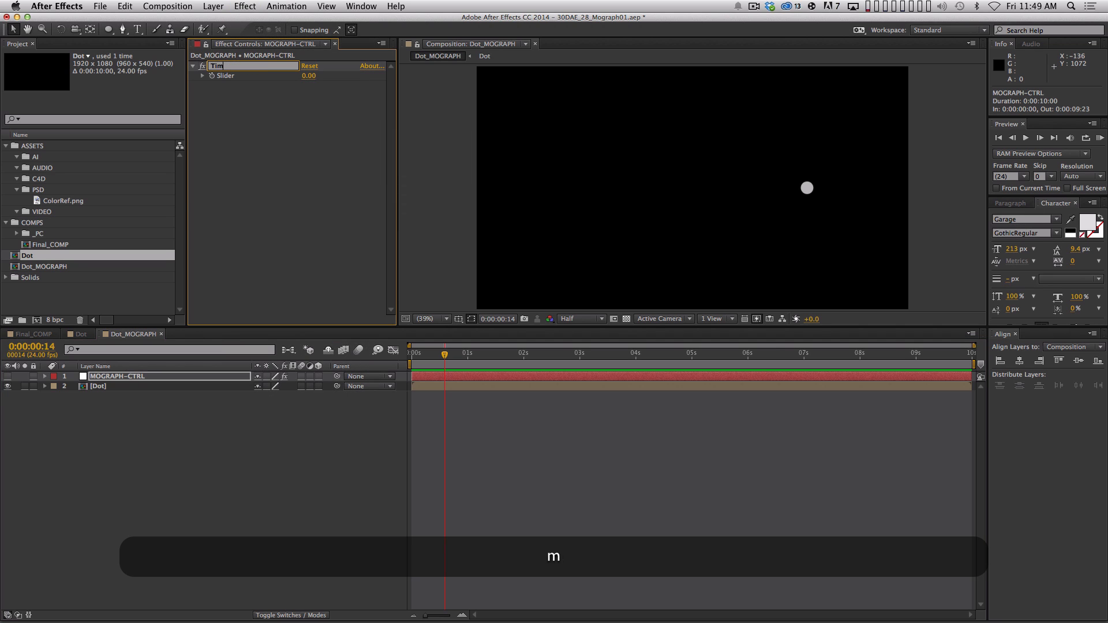
text(eOffset (frames))
key(Return)
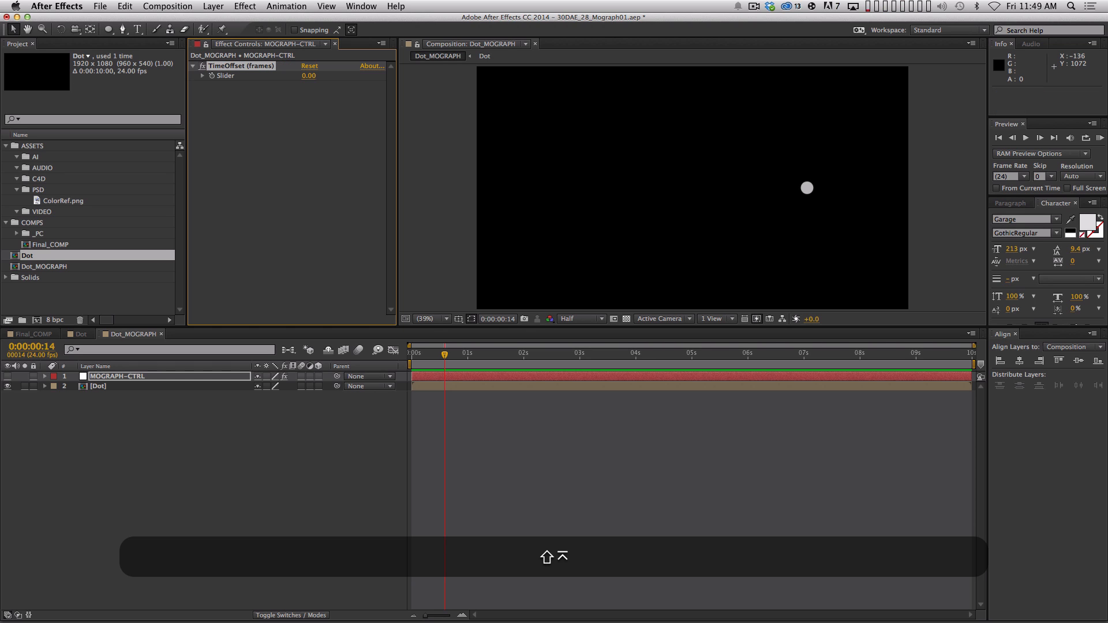
click(259, 178)
Duplicate the TimeOffset slider on MOGRAPH-CTRL and rename the copy "RandomTime (frames)"
click(261, 67)
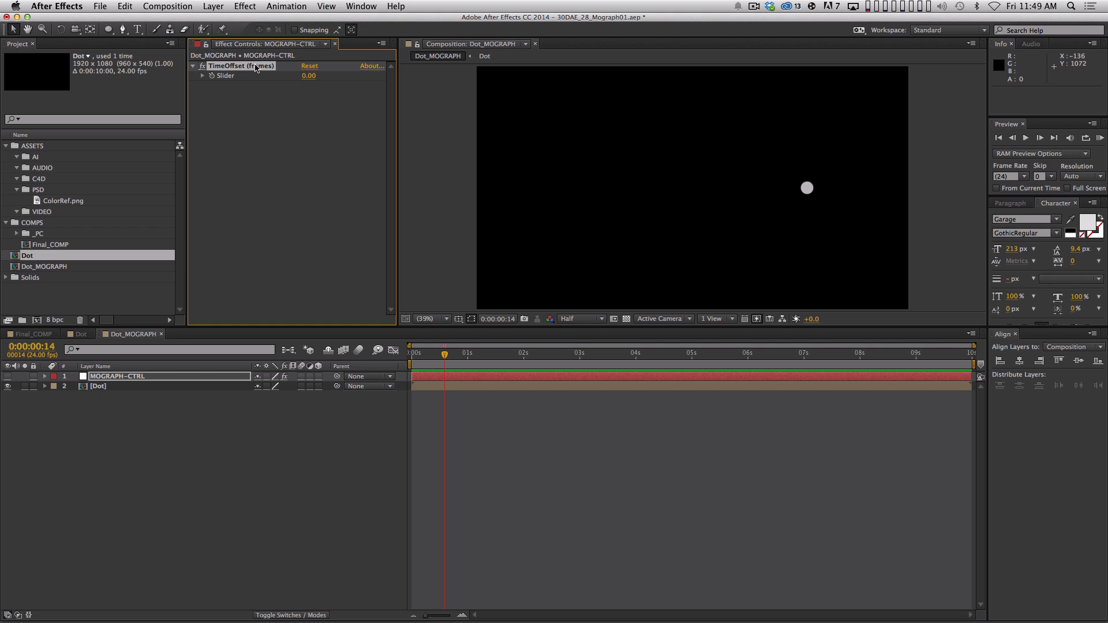
key(super+d)
key(Return)
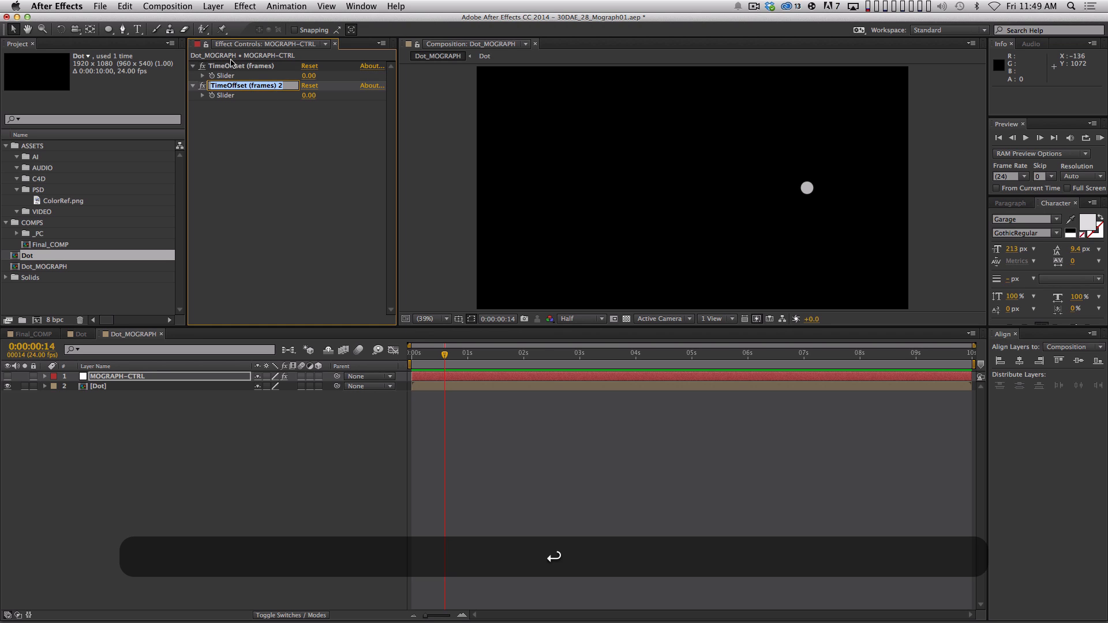
text(Randim)
key(BackSpace)
key(BackSpace)
text(omTime (frames))
key(Return)
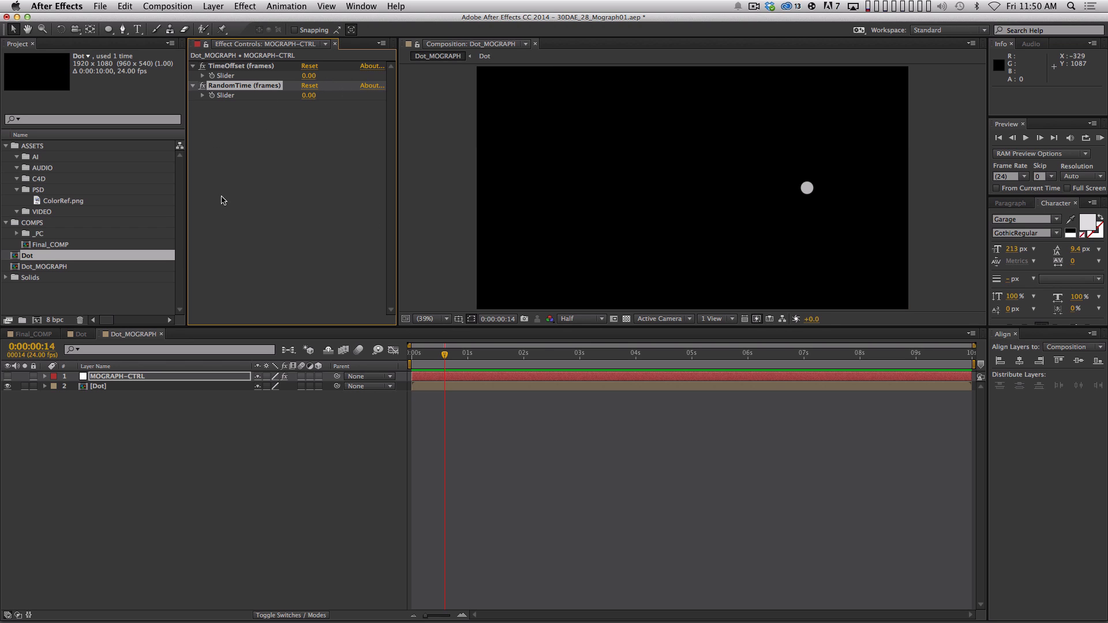
click(210, 476)
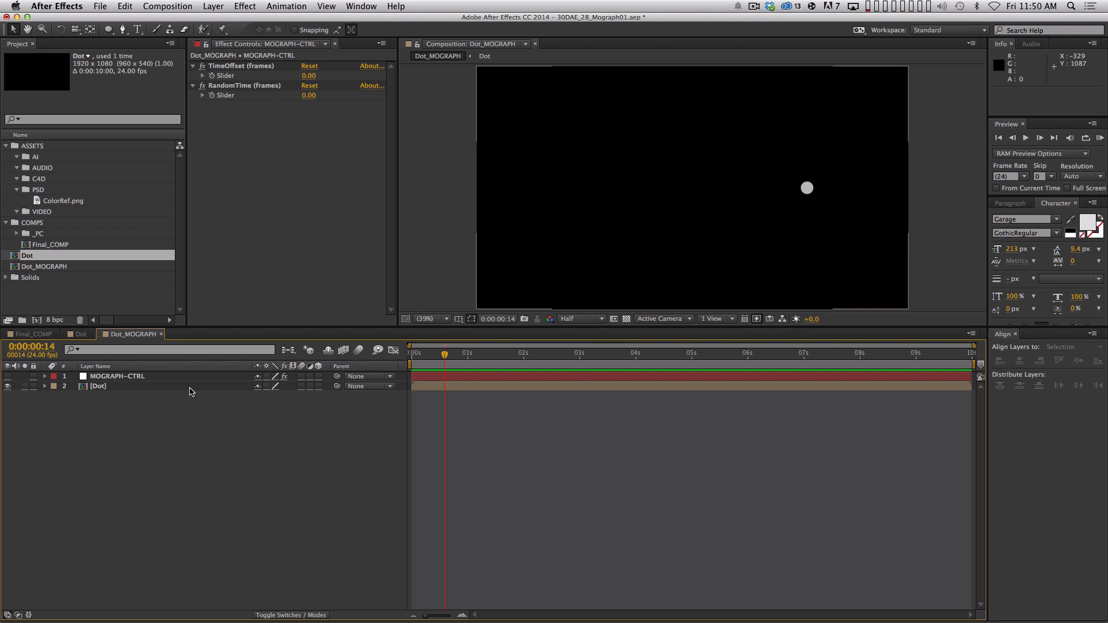
Duplicate the Dot layer and give the lower copy a Blue label
drag(164, 387, 178, 409)
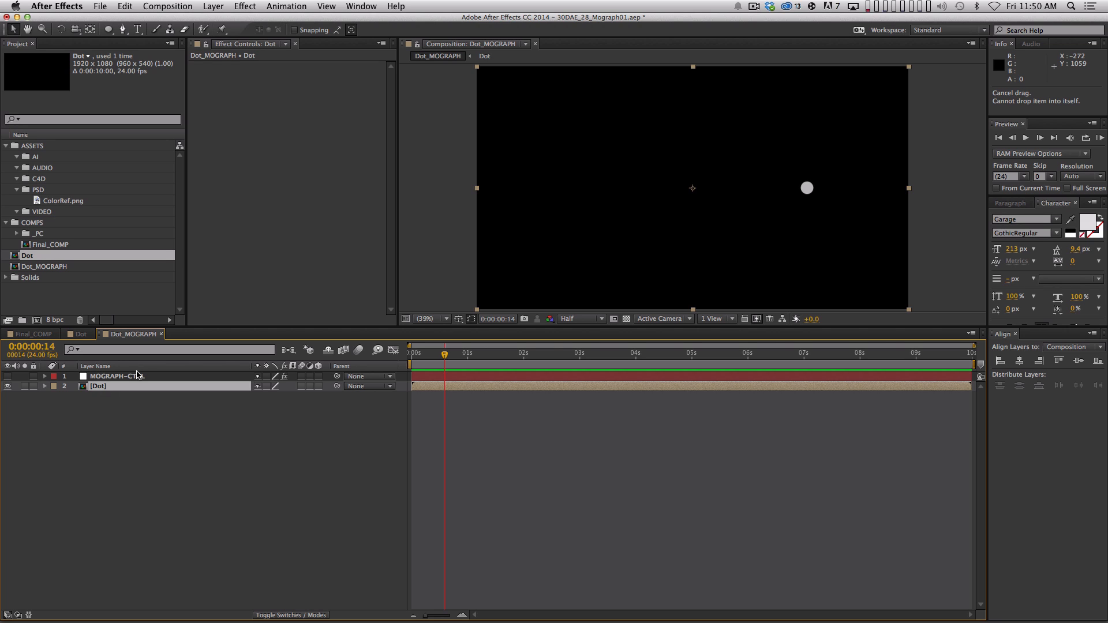
key(Return)
key(Escape)
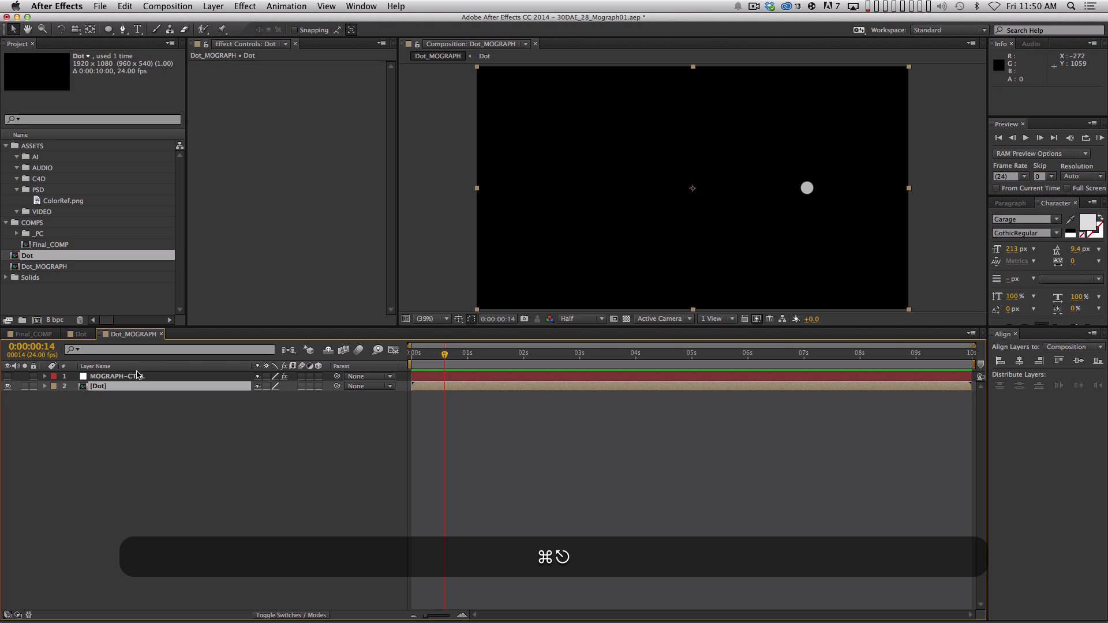
key(super+d)
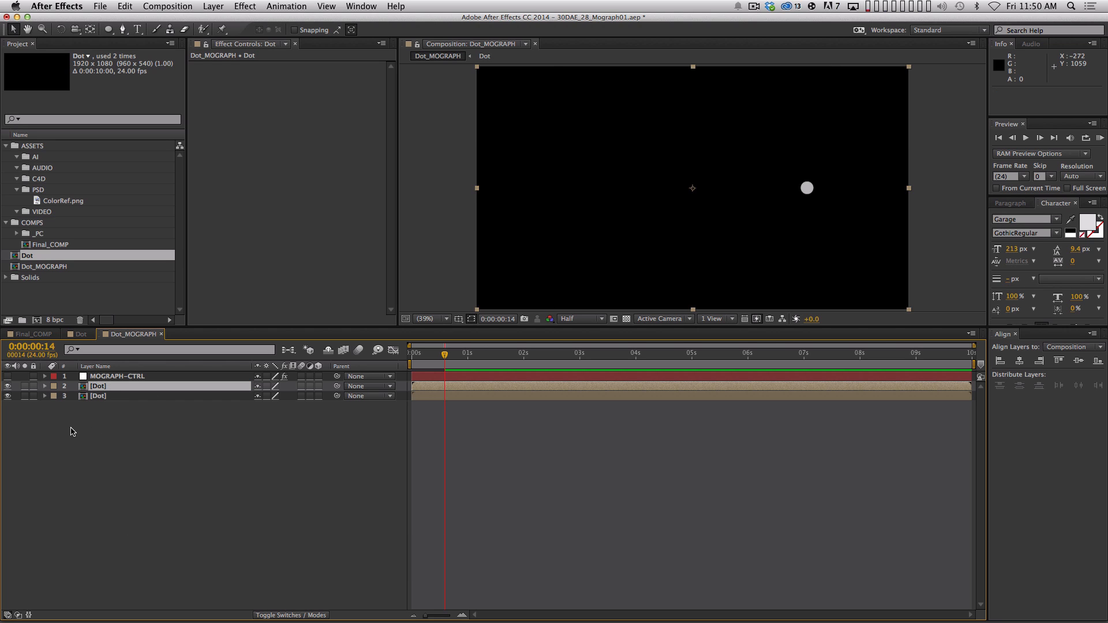
click(53, 396)
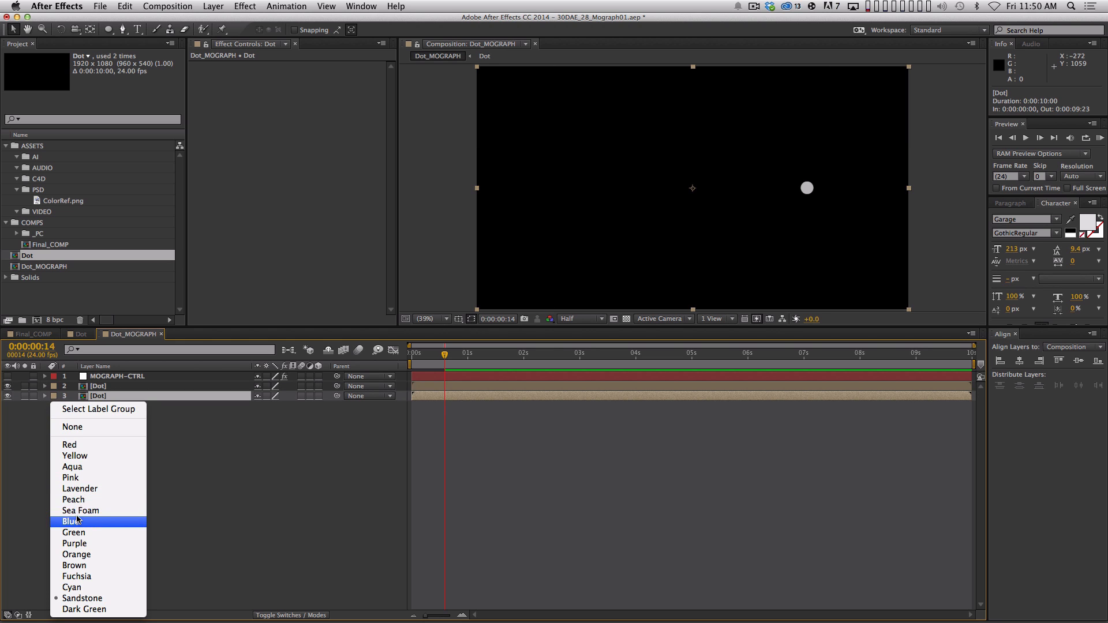
click(116, 521)
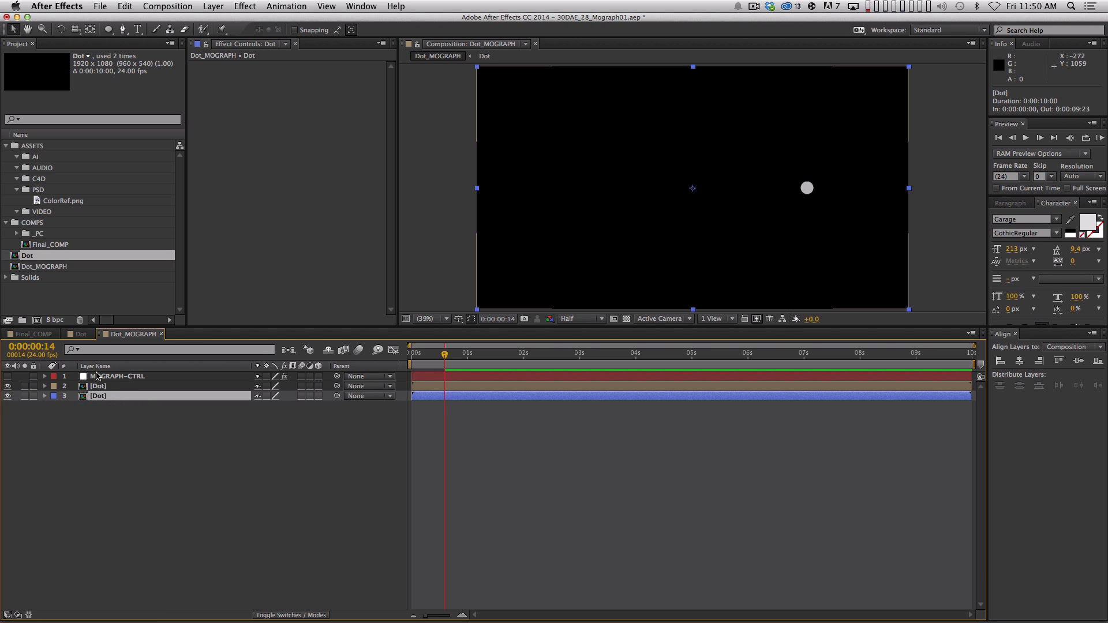
Rename the blue Dot layer DOT-MASTER
key(Return)
text(DOT-MA)
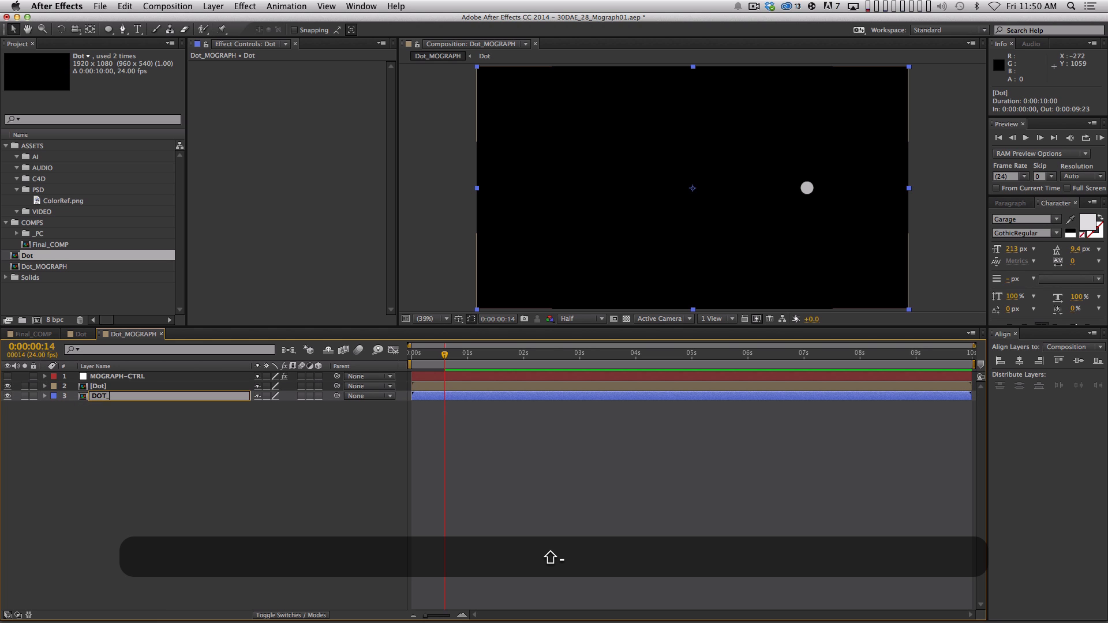
text(STER)
key(Return)
Rename the other Dot layer, directly above DOT-MASTER, as Dot_01
click(139, 386)
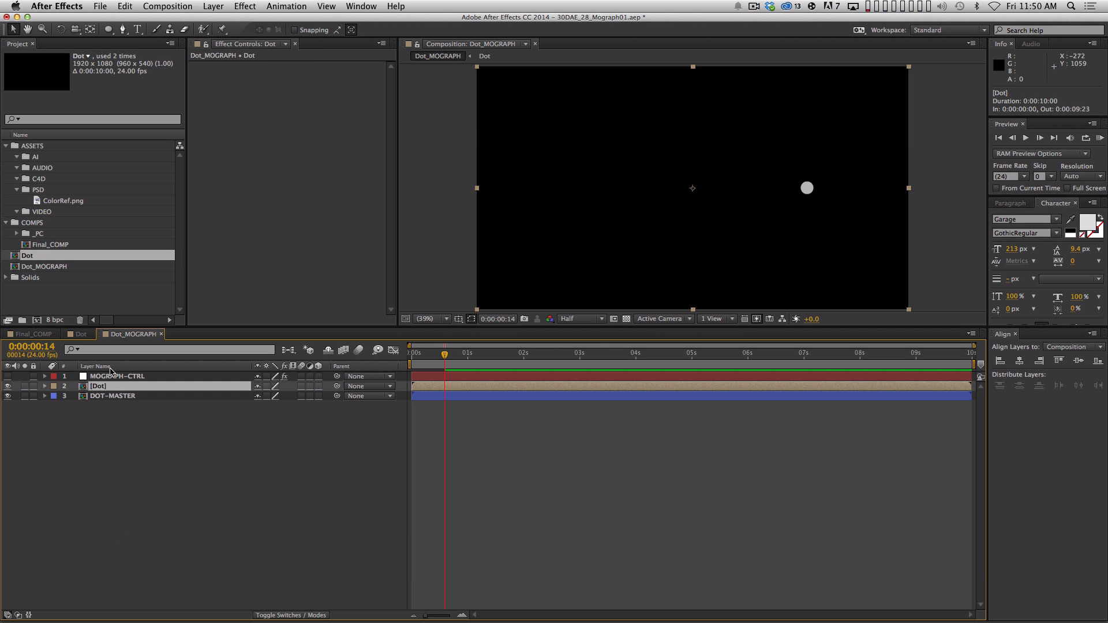
key(Return)
text(DOt_01)
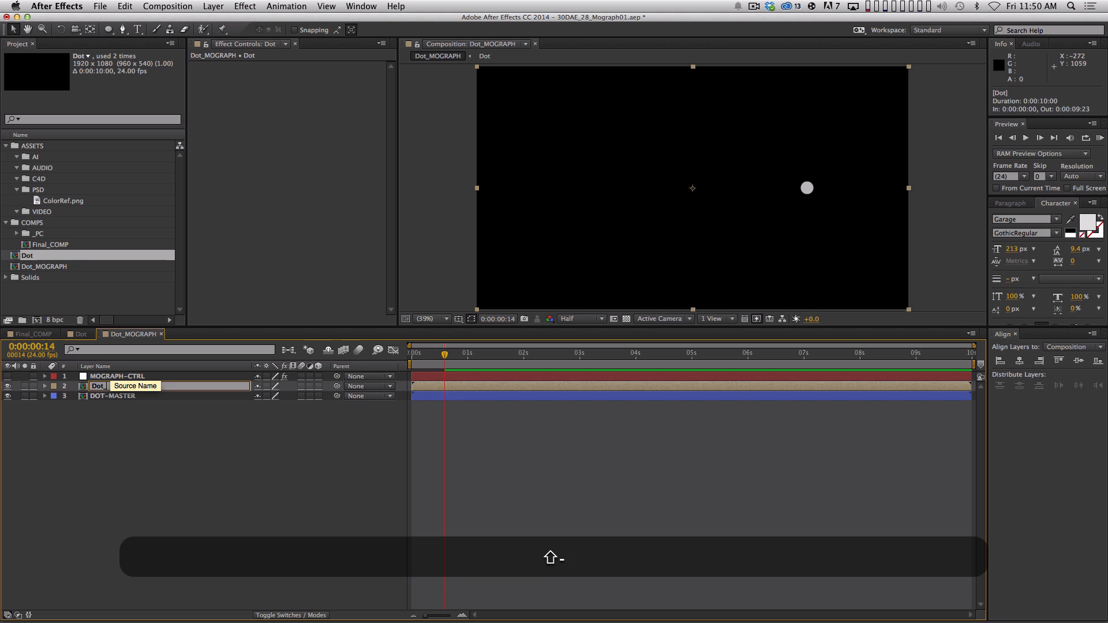
key(Return)
click(204, 487)
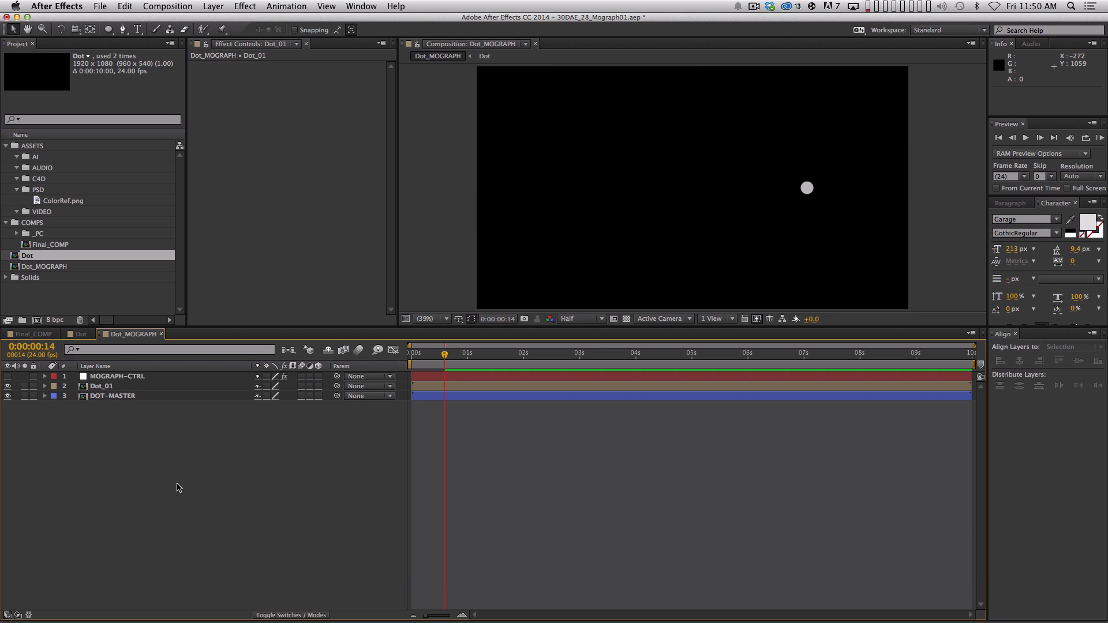
Try duplicating the Dot_01 layer and undo the duplication
click(130, 386)
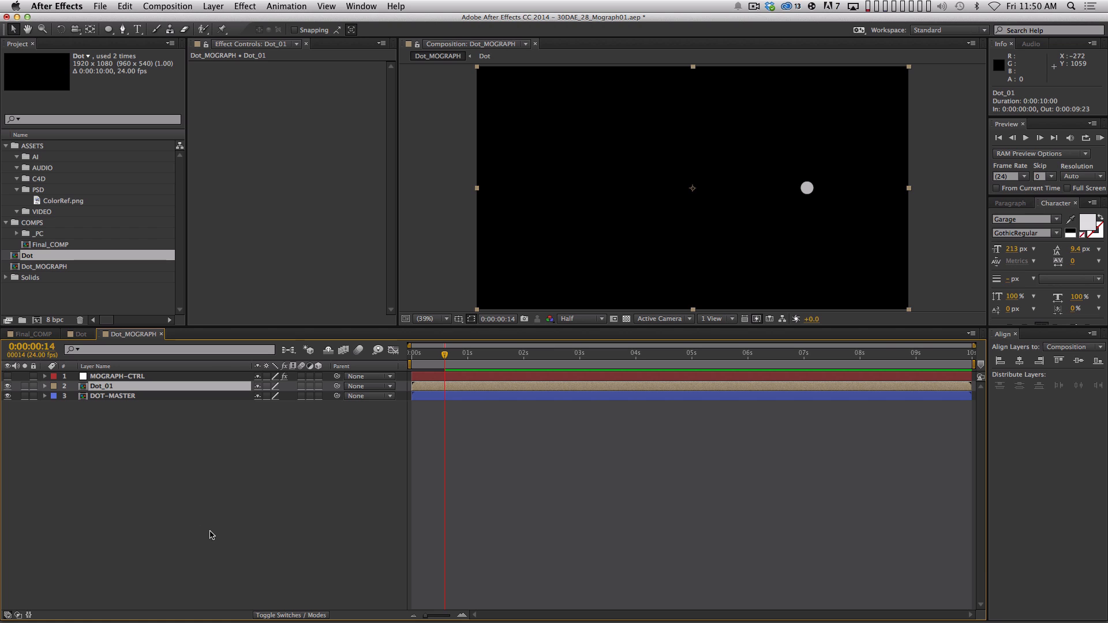
key(super+d)
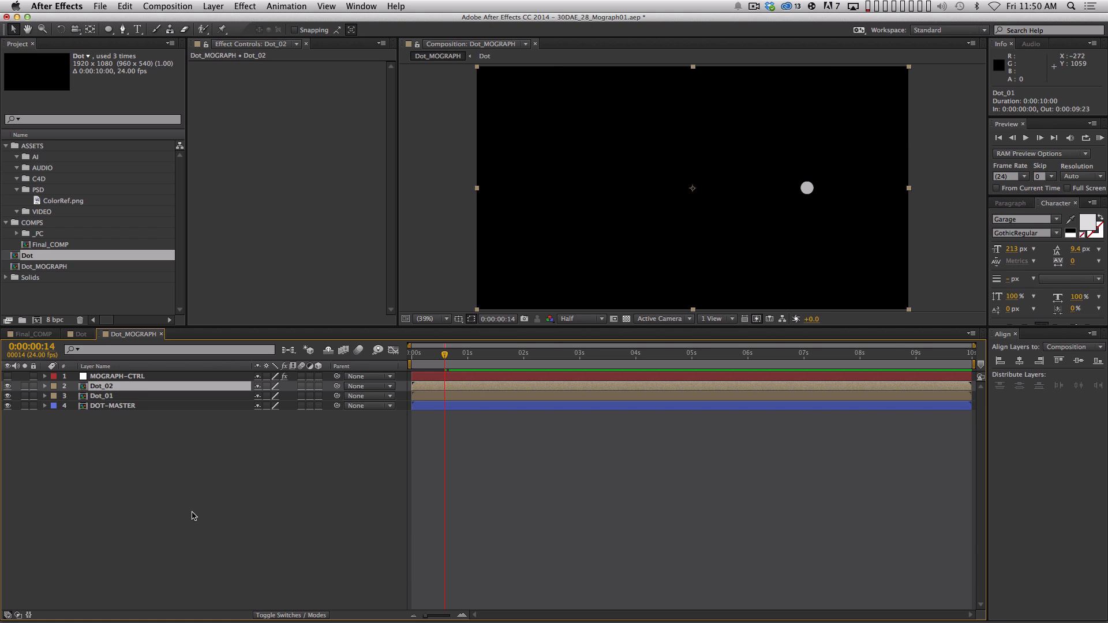
key(super+z)
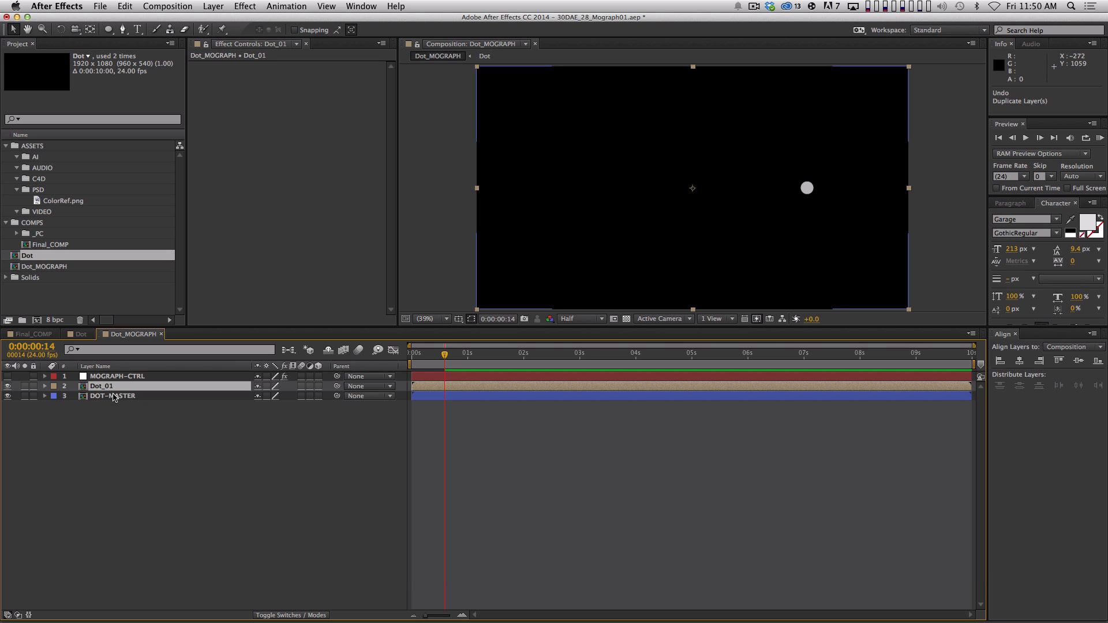
Show the Rotation property of the Dot_01 layer and enable an expression on it
key(r)
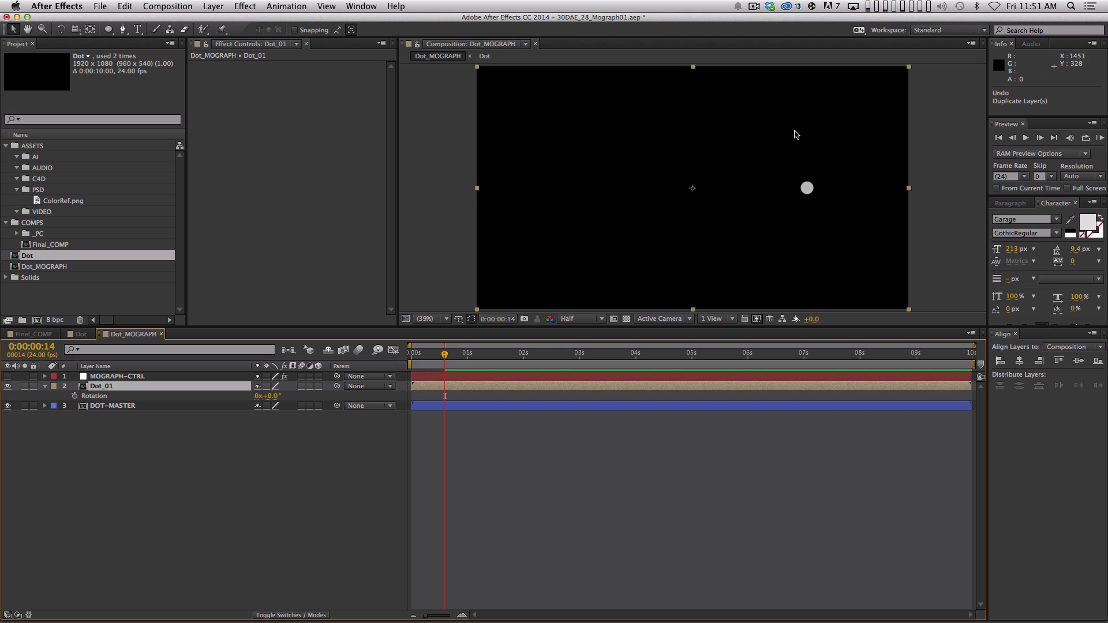
key(alt)
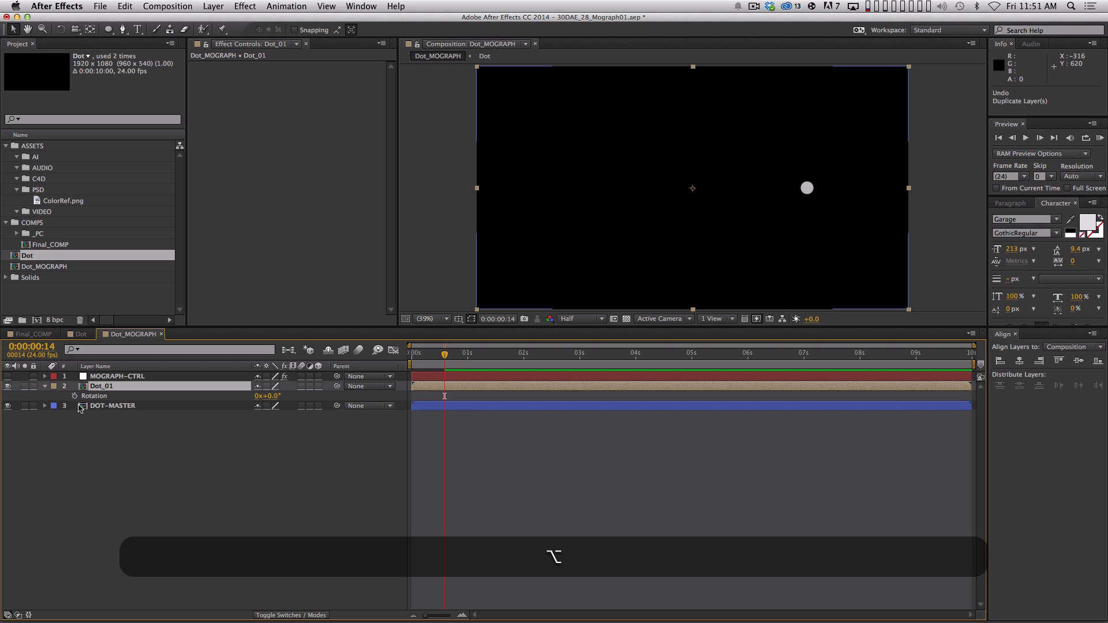
alt+click(75, 396)
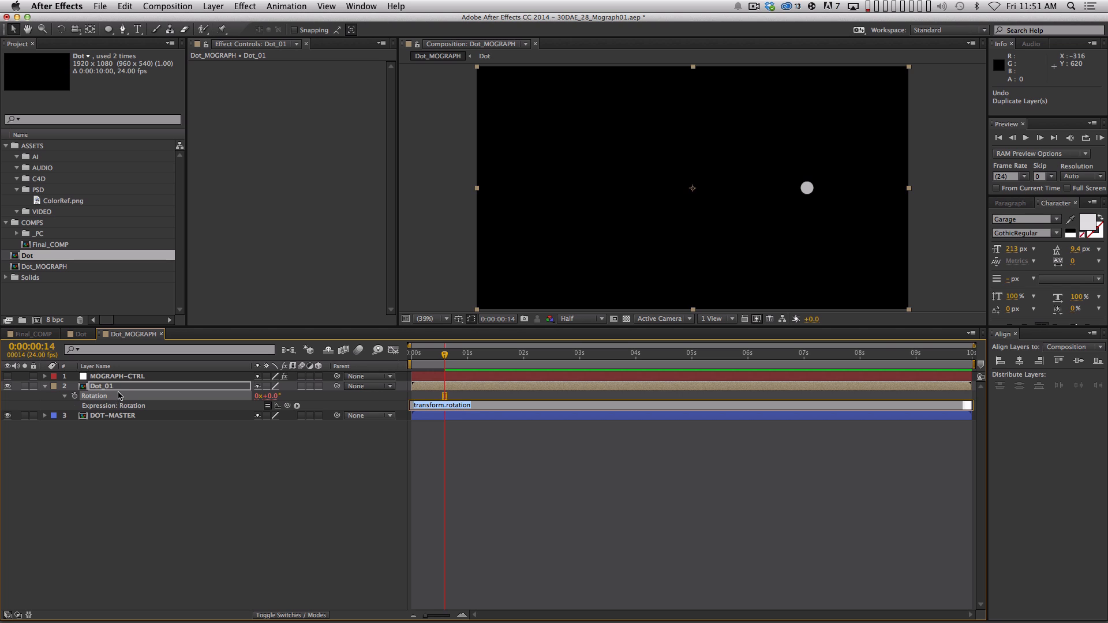
Try duplicating Dot_01 with its rotation expression and undo the duplication
click(121, 449)
click(127, 387)
key(super+d)
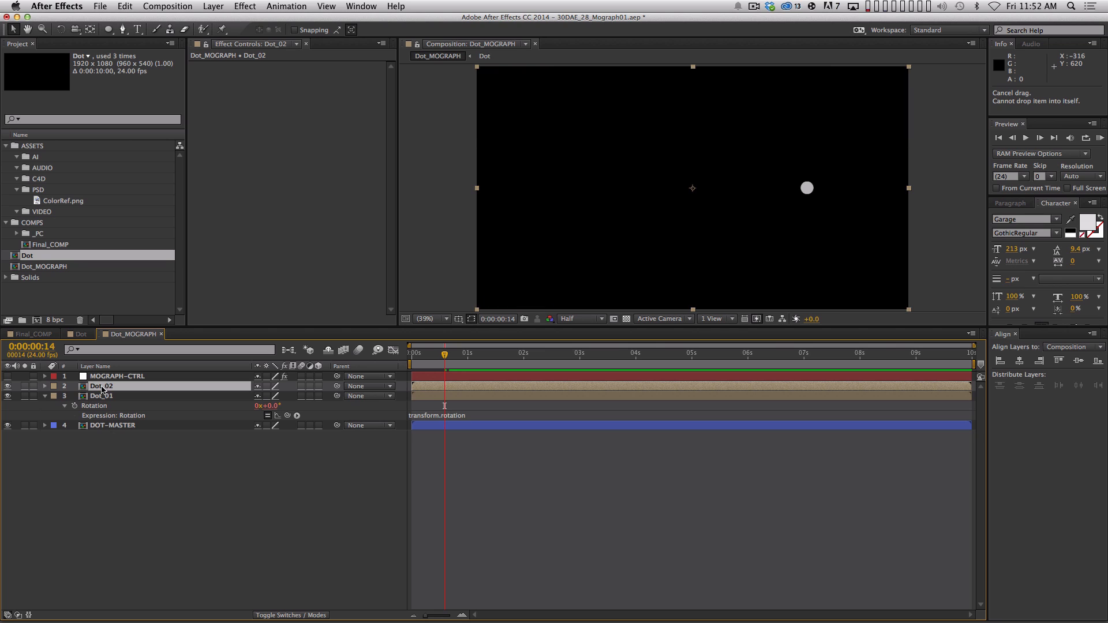
key(super+z)
Replace Dot_01's default rotation expression with the line numDots=thisComp.layer("DOT-MASTER").index-1;
click(445, 405)
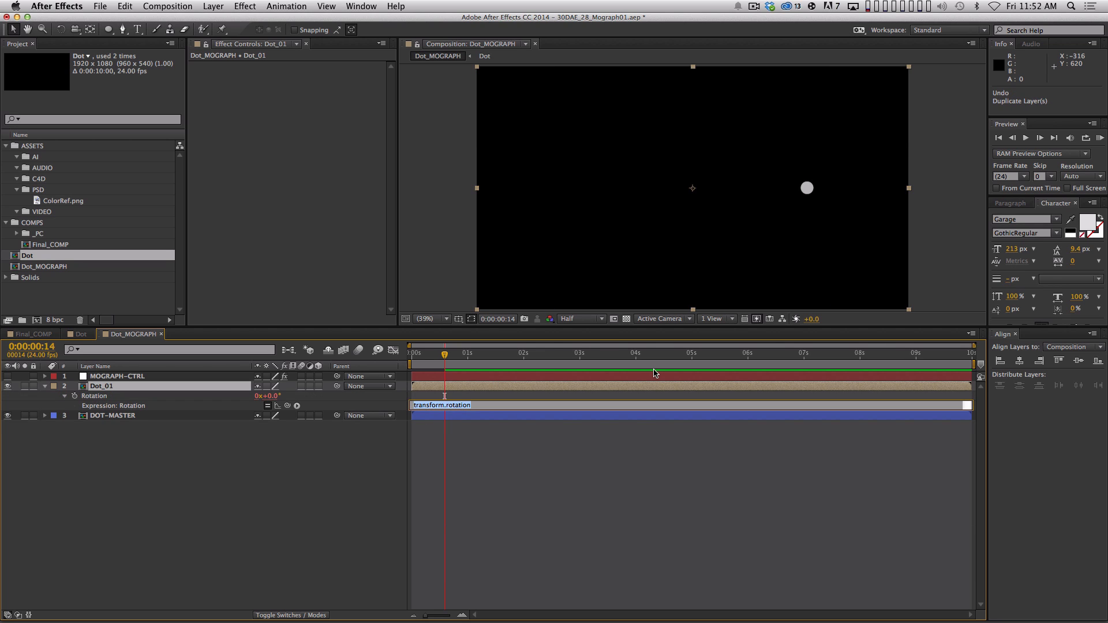
text(numDots=)
drag(288, 406, 178, 419)
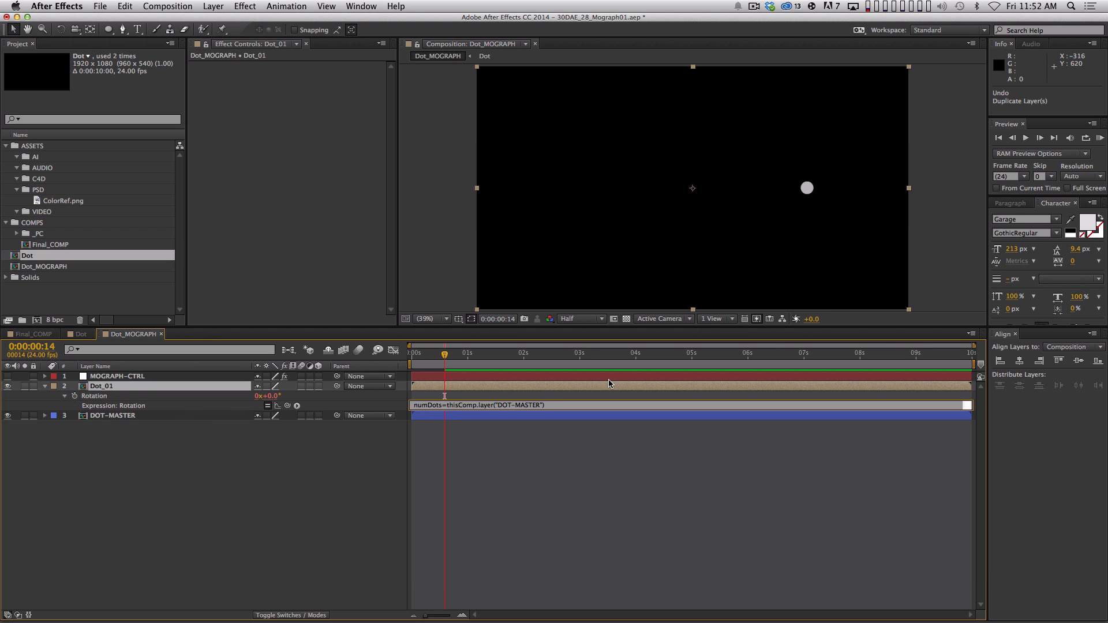
text(.ind)
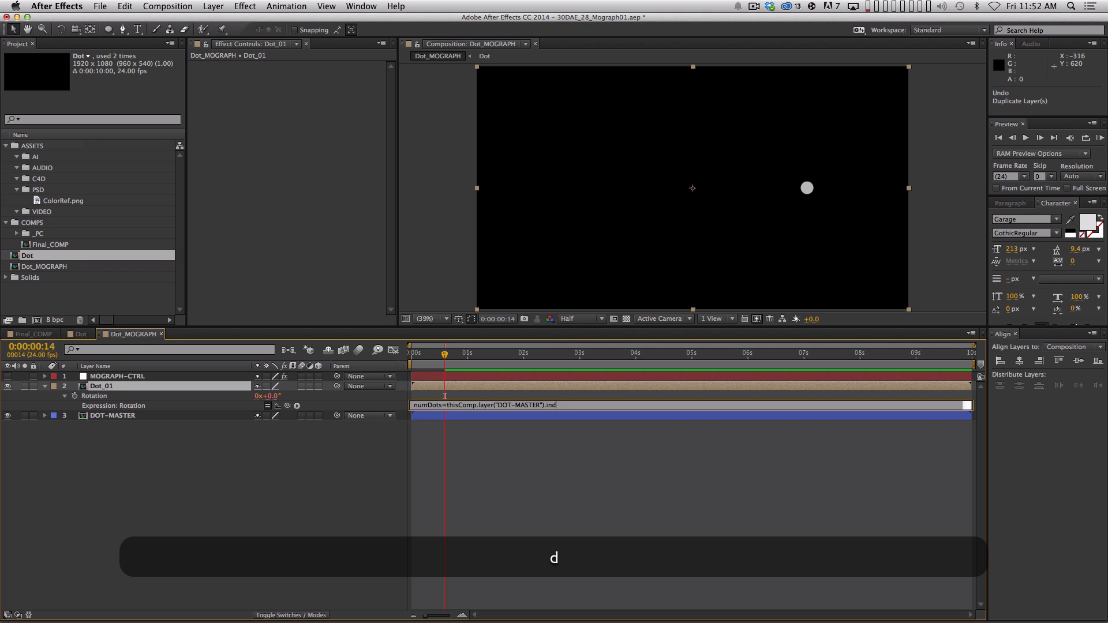
text(ex;)
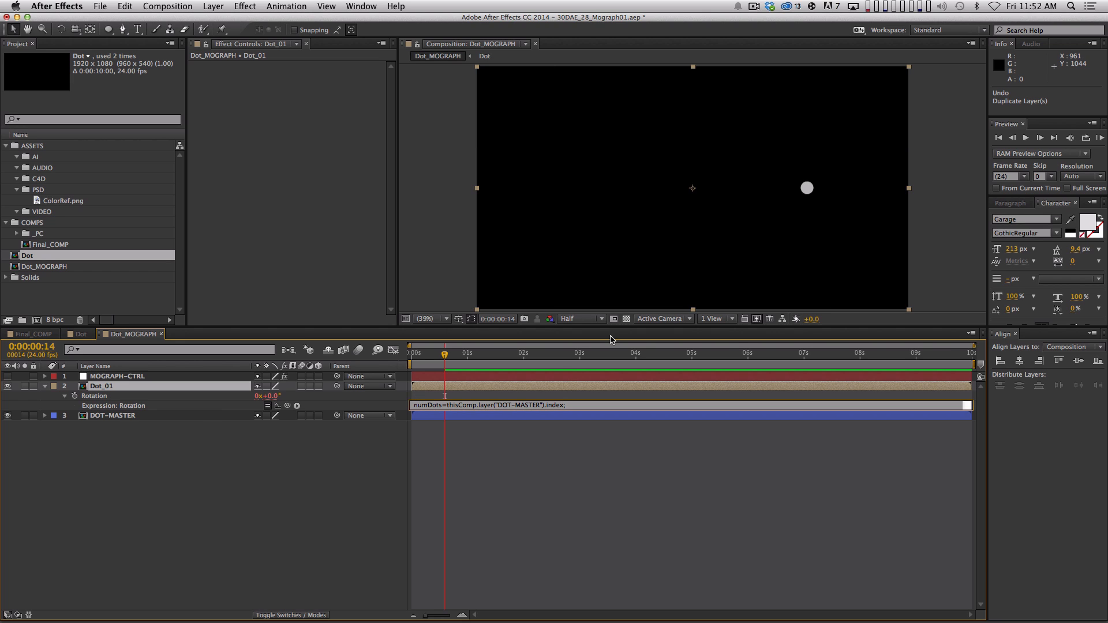
key(Left)
text(-1)
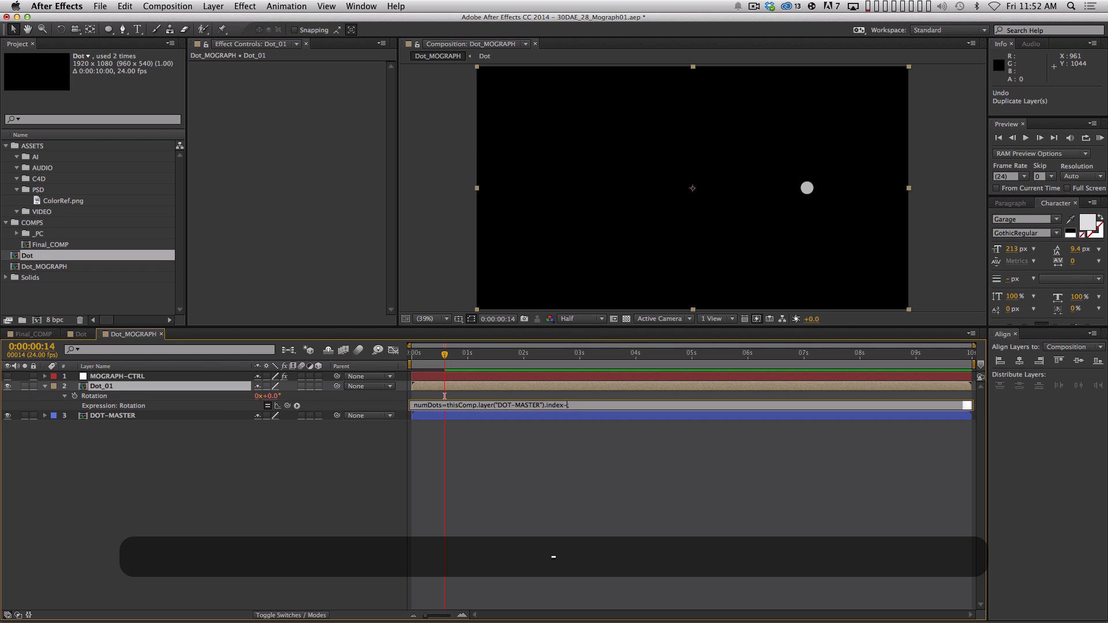
key(Right)
key(Return)
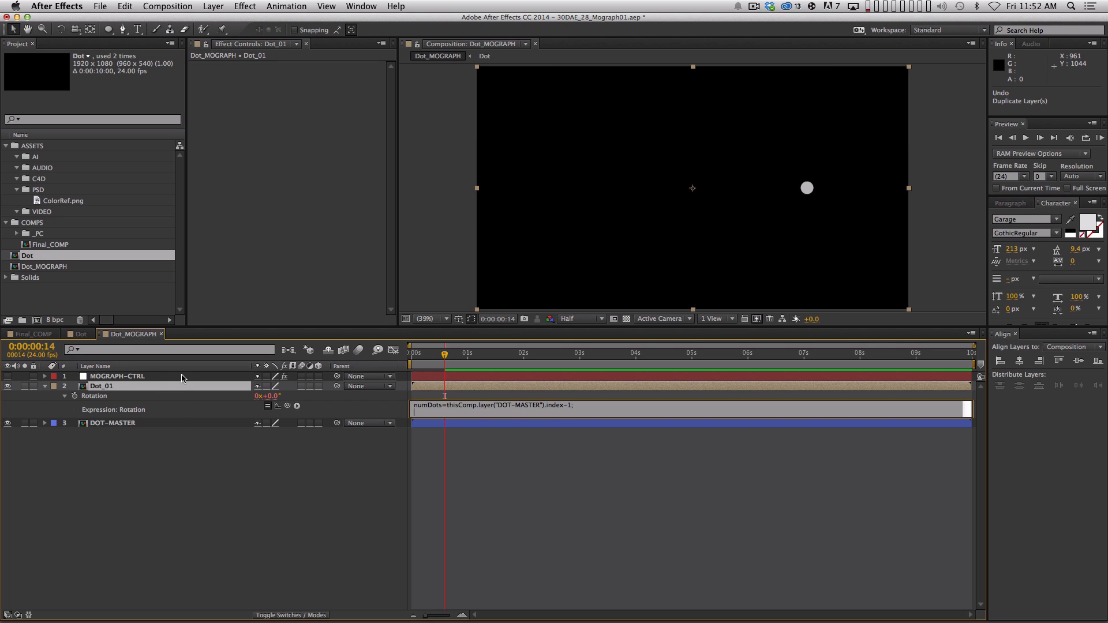
Add the line layerRot=360/numDots; to Dot_01's rotation expression
text(layerRot)
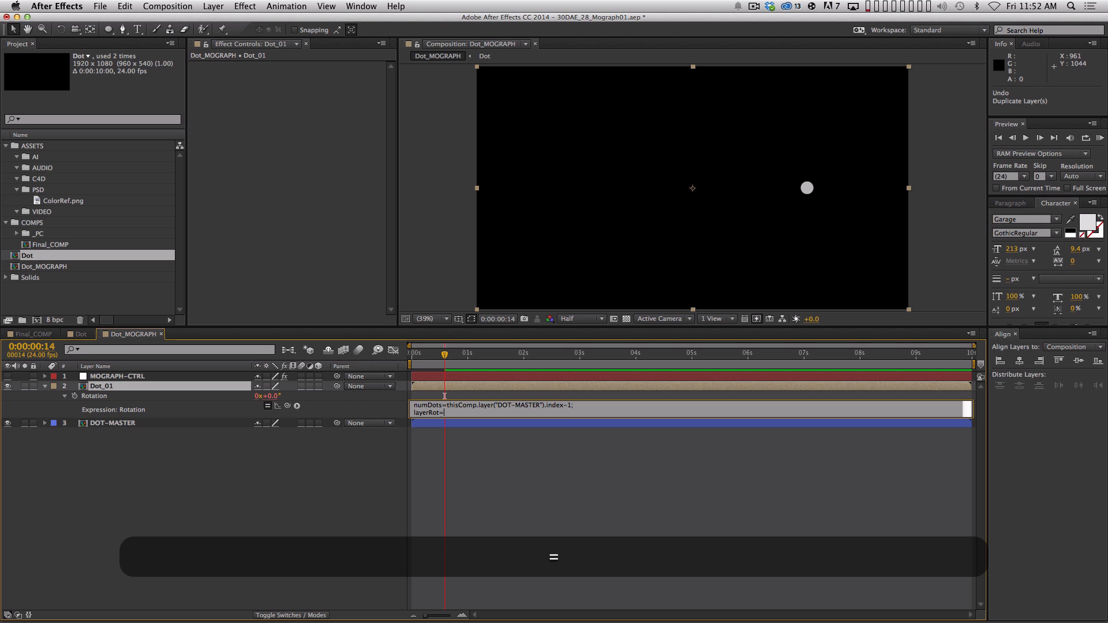
text(=360)
text(/)
text(nuDo)
text(ts)
text(m)
key(Right)
key(Right)
text(;)
key(Return)
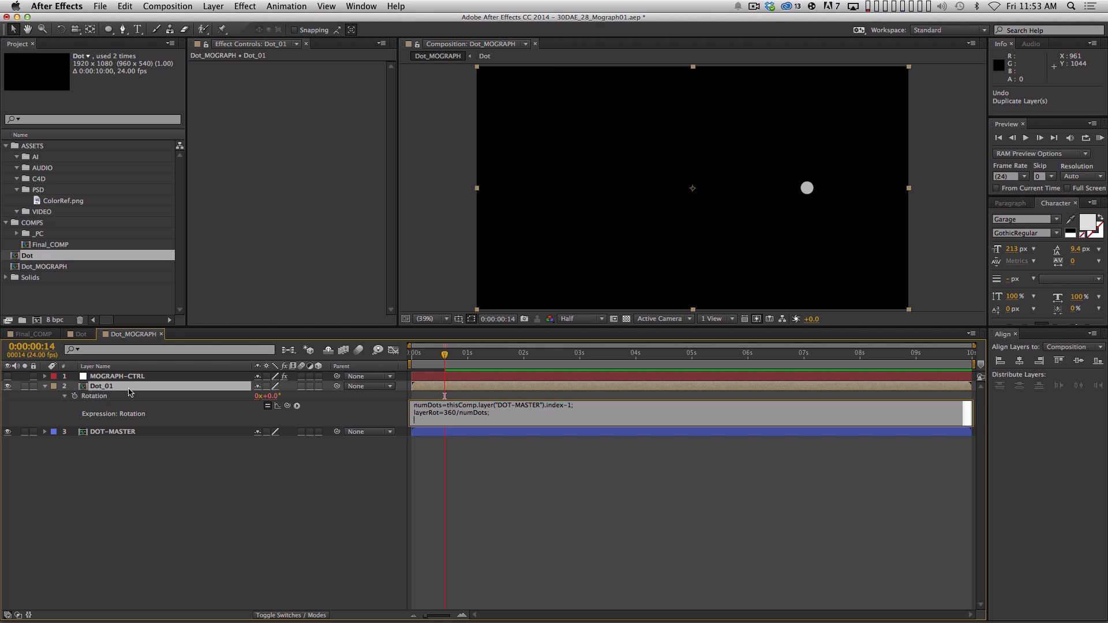
Add the line myIndex=thisComp.layer("DOT-MASTER").index-index; to Dot_01's rotation expression
key(Return)
text(myIndex=)
drag(287, 406, 122, 436)
text(.index-)
text(index)
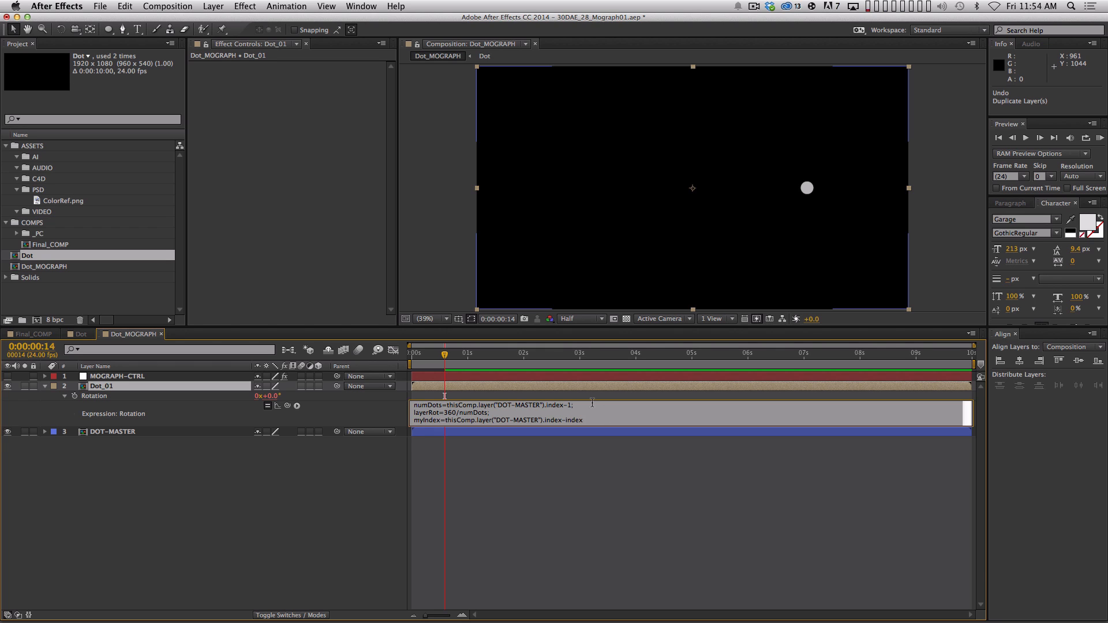
text(;)
key(Return)
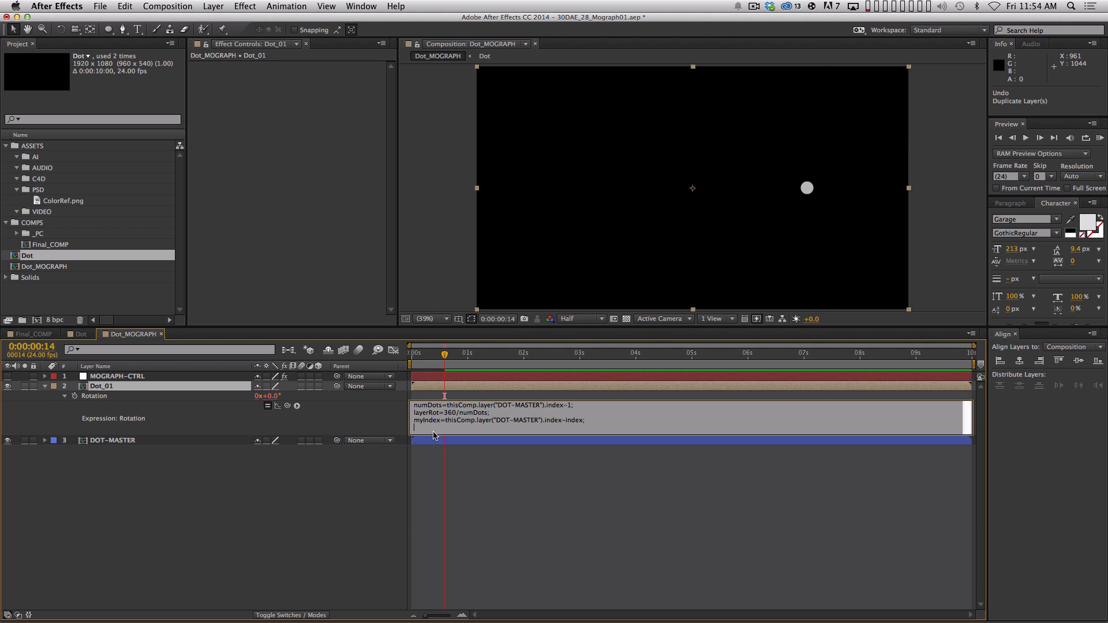
Finish Dot_01's rotation expression with the line myIndex*layerRot; and apply it
text(myIndex)
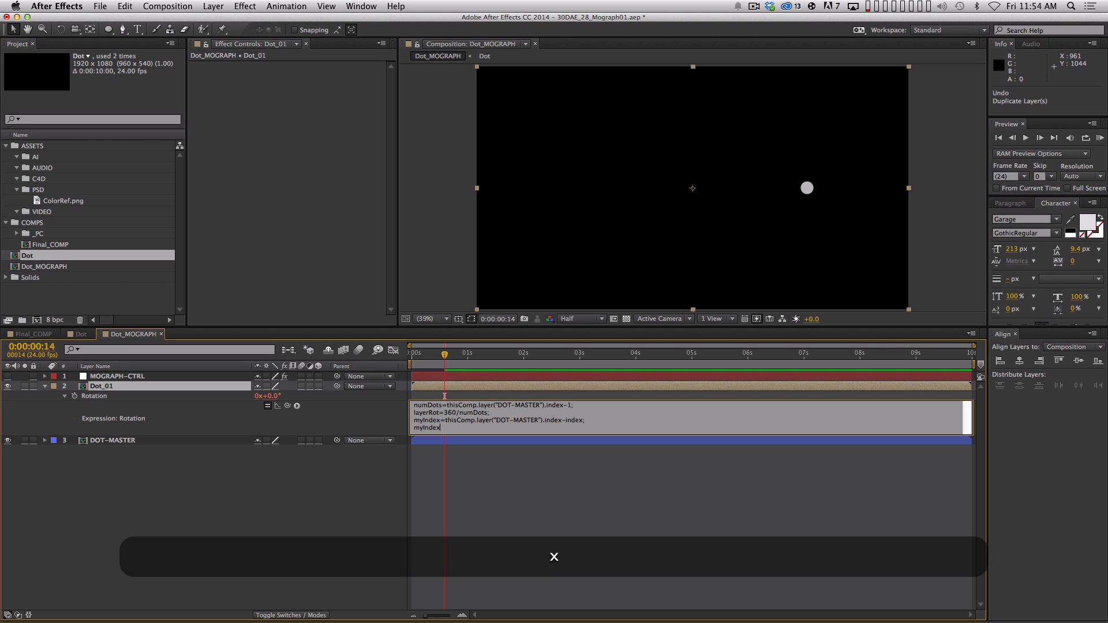
key(shift)
text(*layerRot;)
key(KP_Enter)
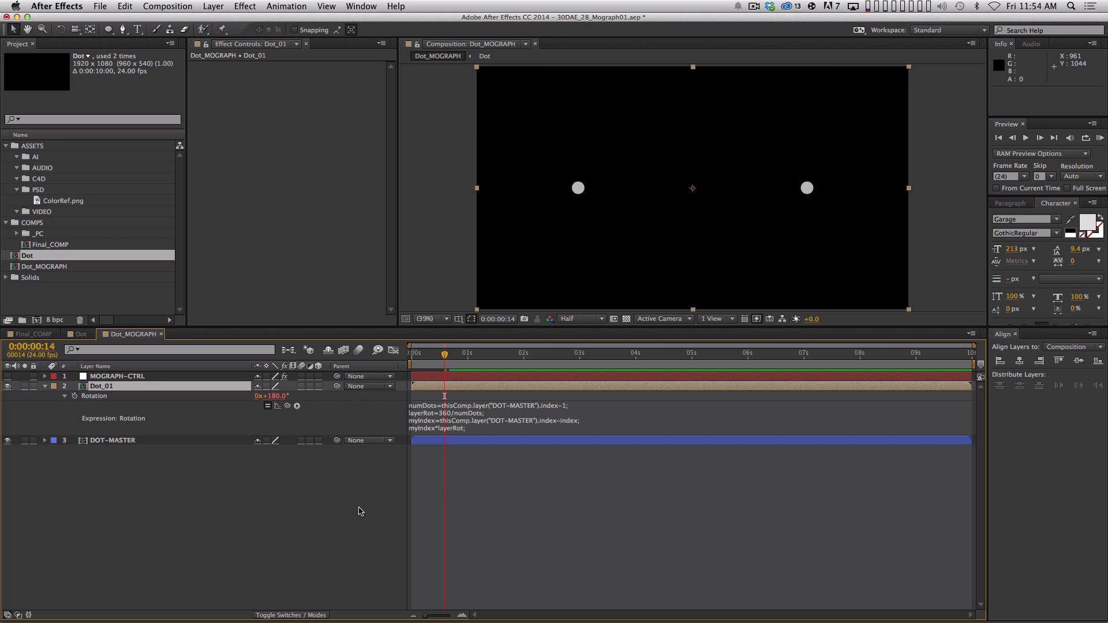
click(359, 507)
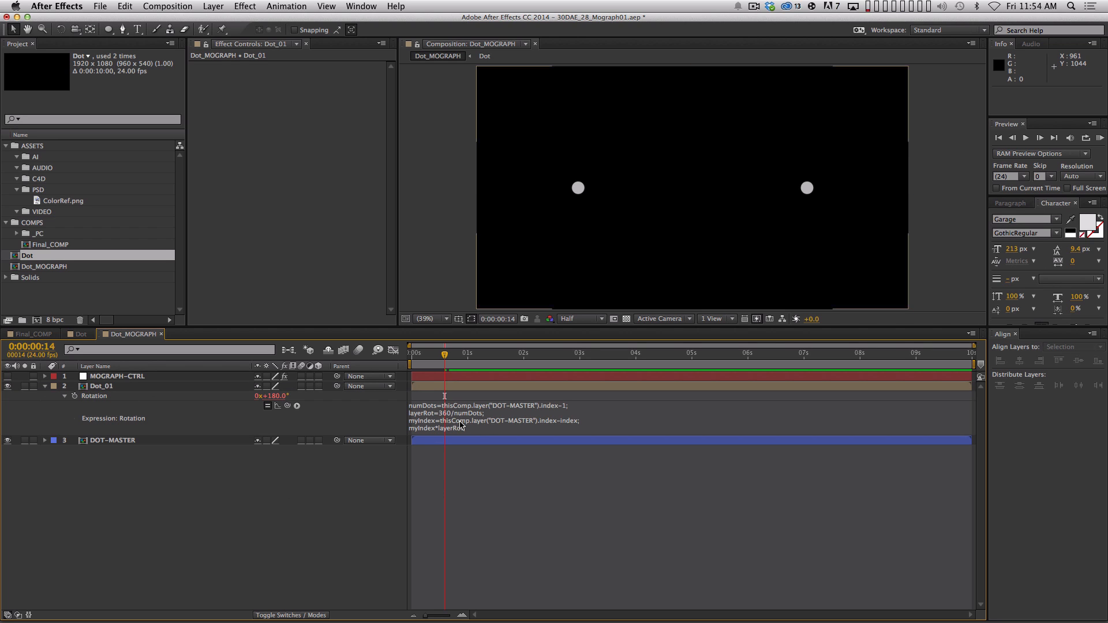
Duplicate the Dot_01 layer eleven times to spread dots around the center
click(148, 386)
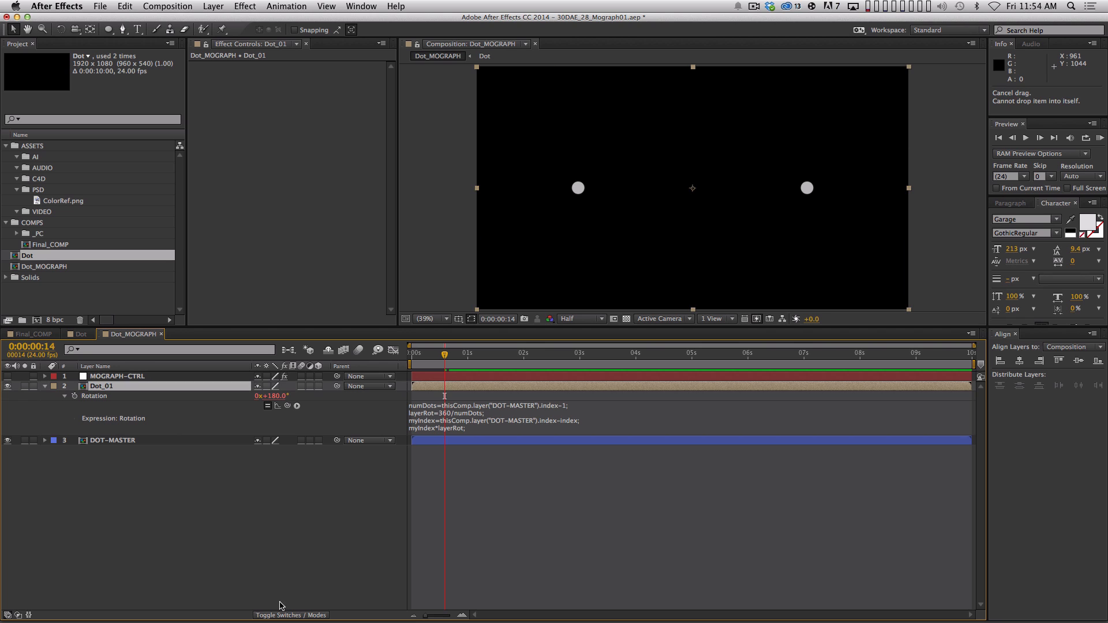
key(super+d)
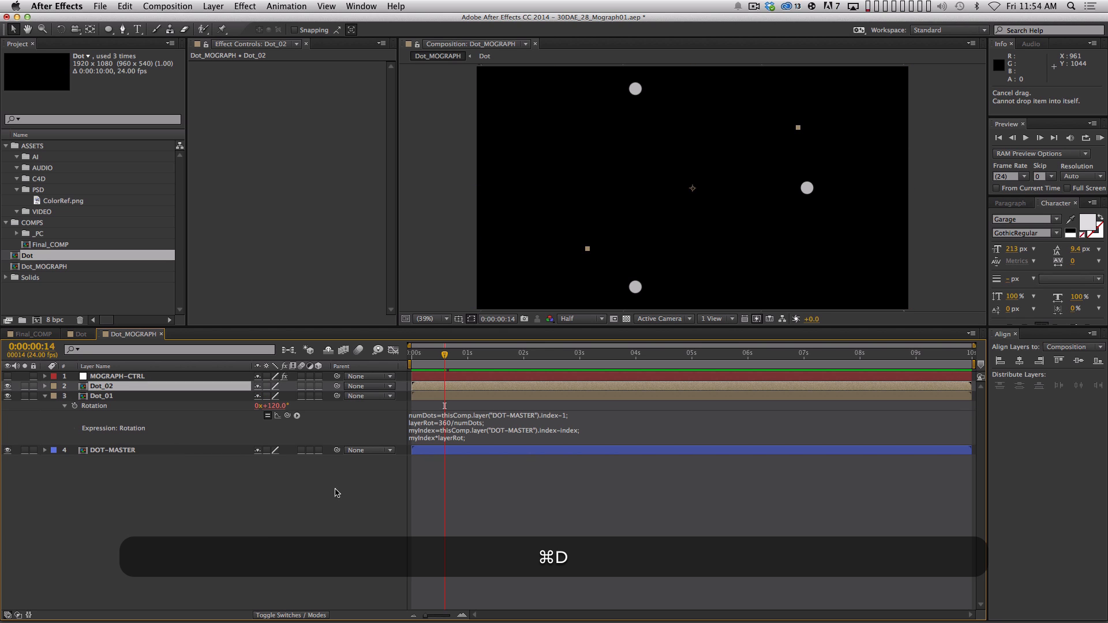
key(super+d)
key(super+d)
key(super+d)
key(super+d)
key(super+d)
key(super+d)
key(super+d)
key(super+d)
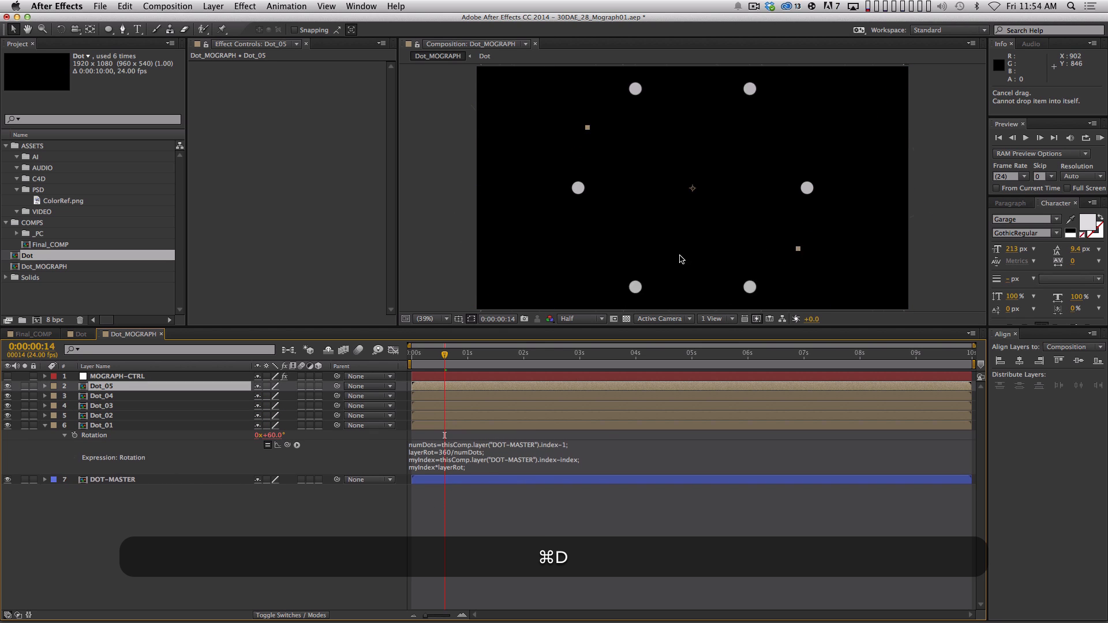
key(super+d)
key(super+d)
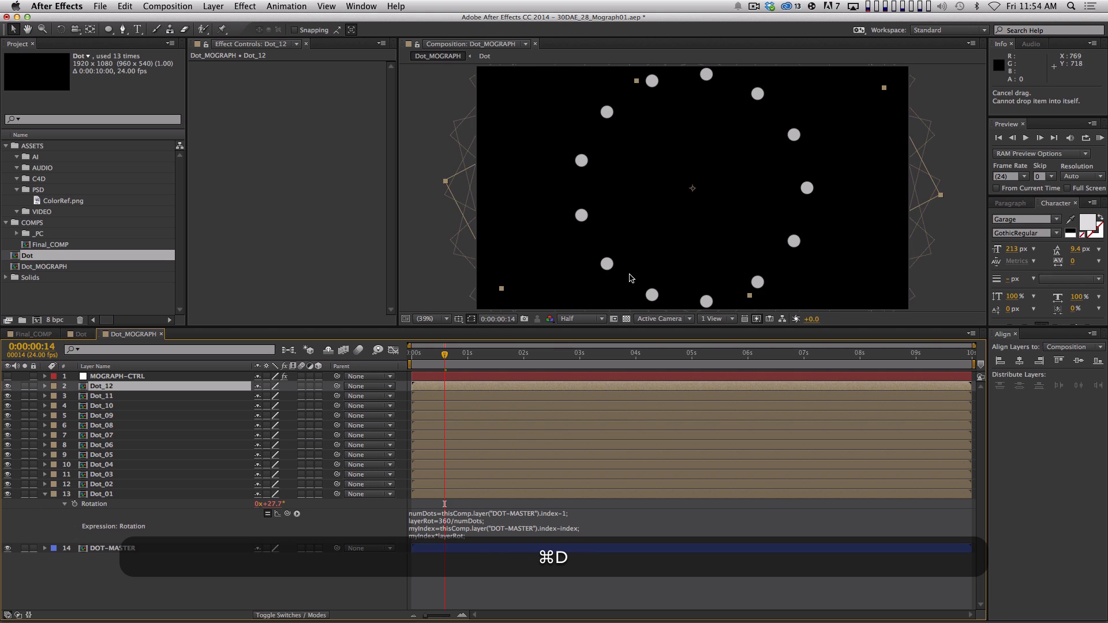
Collapse the properties of all layers, deselect them, and run a RAM preview of the ring of dots
key(super+a)
key(shift+super+grave)
key(shift+grave)
click(321, 570)
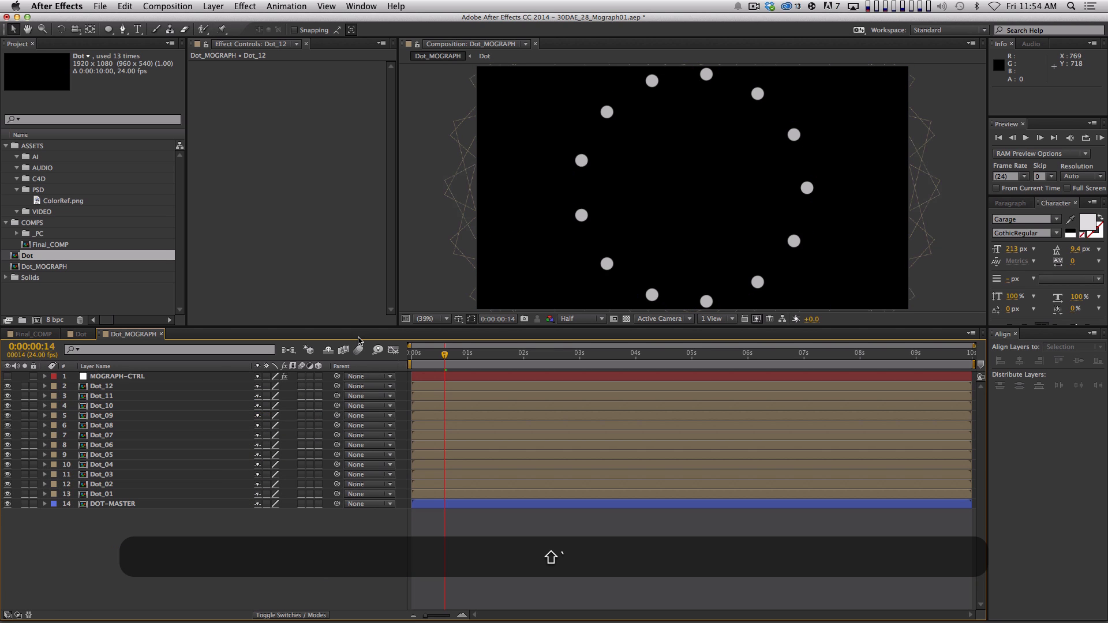
key(KP_0)
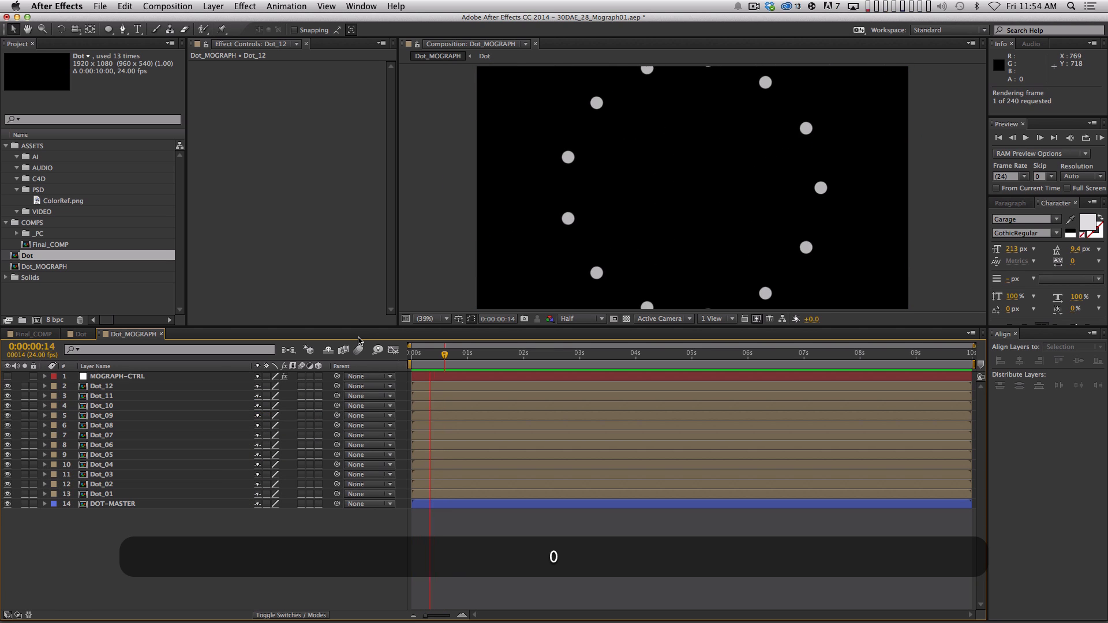
key(space)
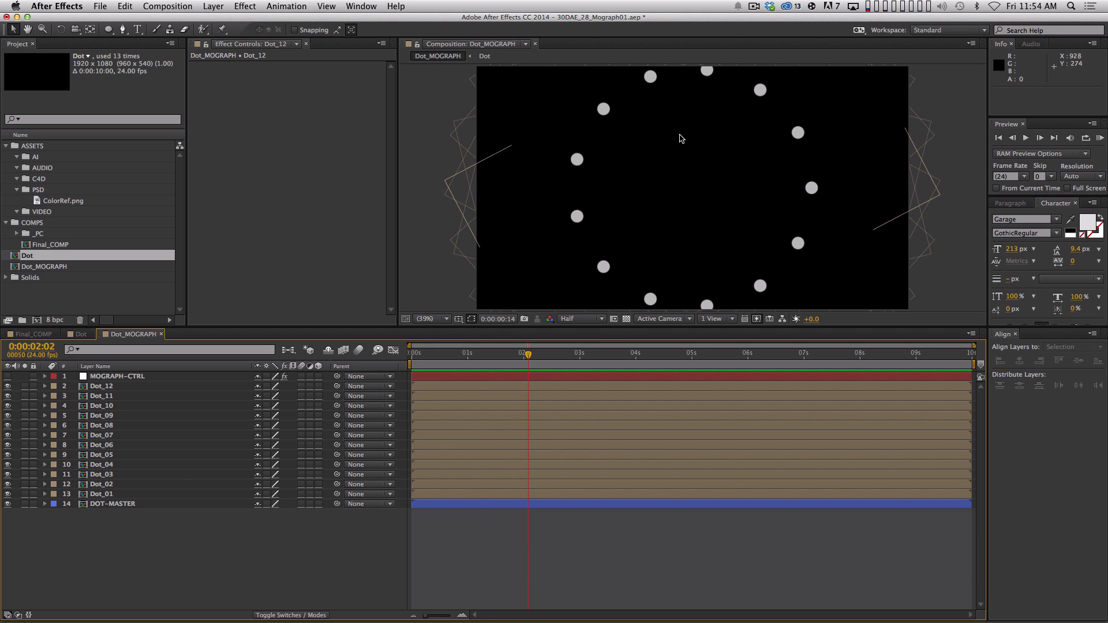
In the Dot composition, lower the outer X Position keyframes in the graph editor, and preview the smaller ring in Dot_MOGRAPH
double_click(134, 493)
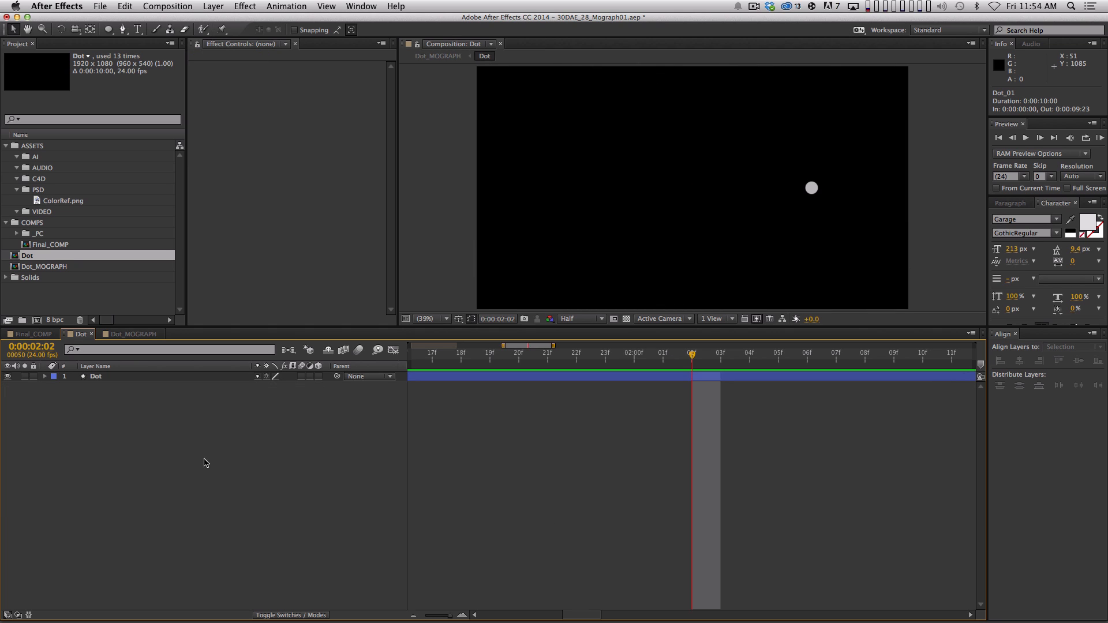
click(132, 381)
key(p)
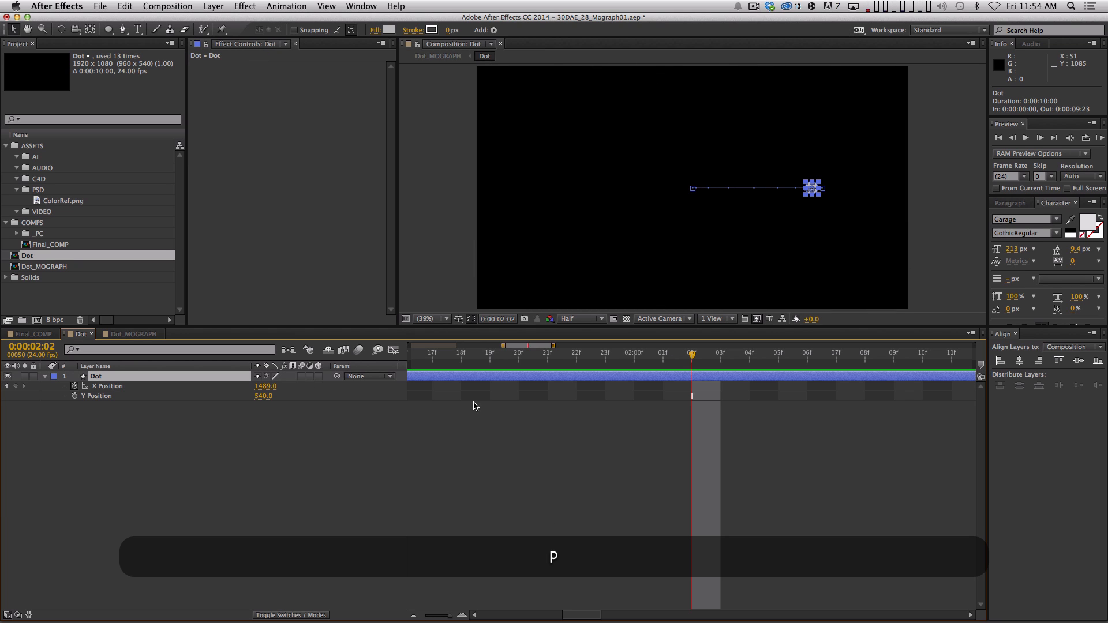
click(129, 387)
click(394, 350)
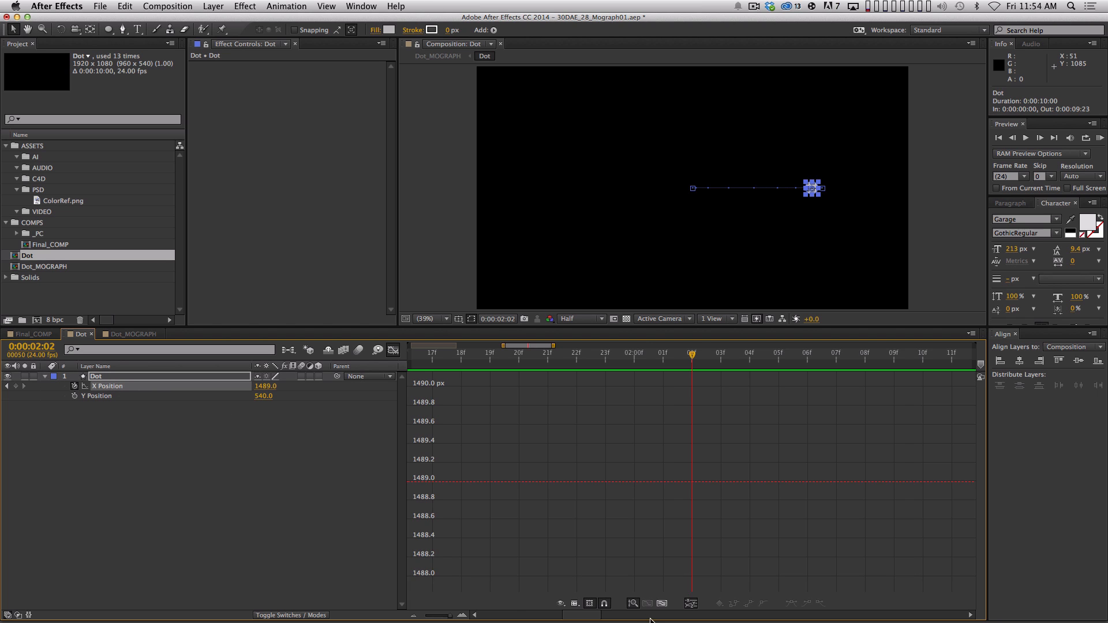
click(662, 603)
drag(909, 378, 563, 497)
drag(726, 397, 726, 445)
click(248, 458)
key(super+w)
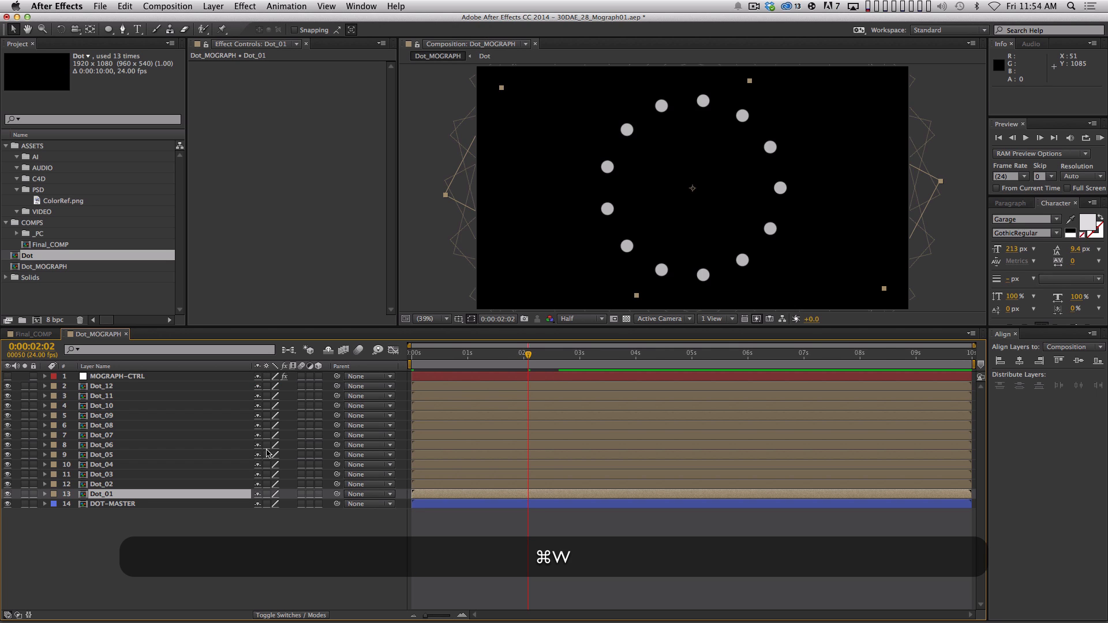
key(space)
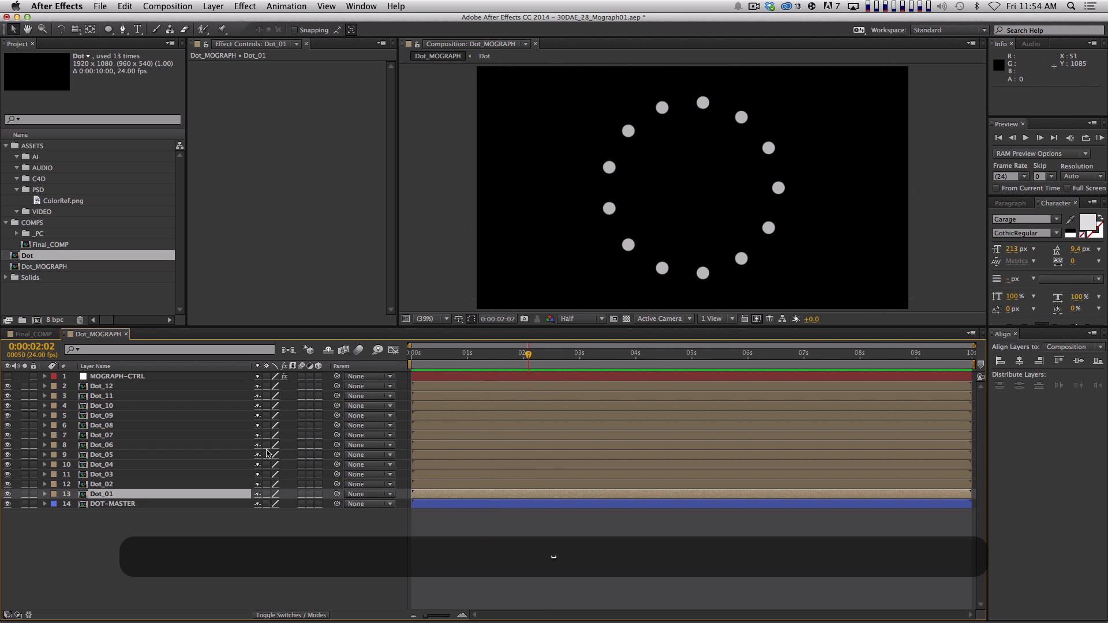
key(space)
Duplicate the Dot_12 layer five times to add more dots to the ring
click(173, 386)
key(super+d)
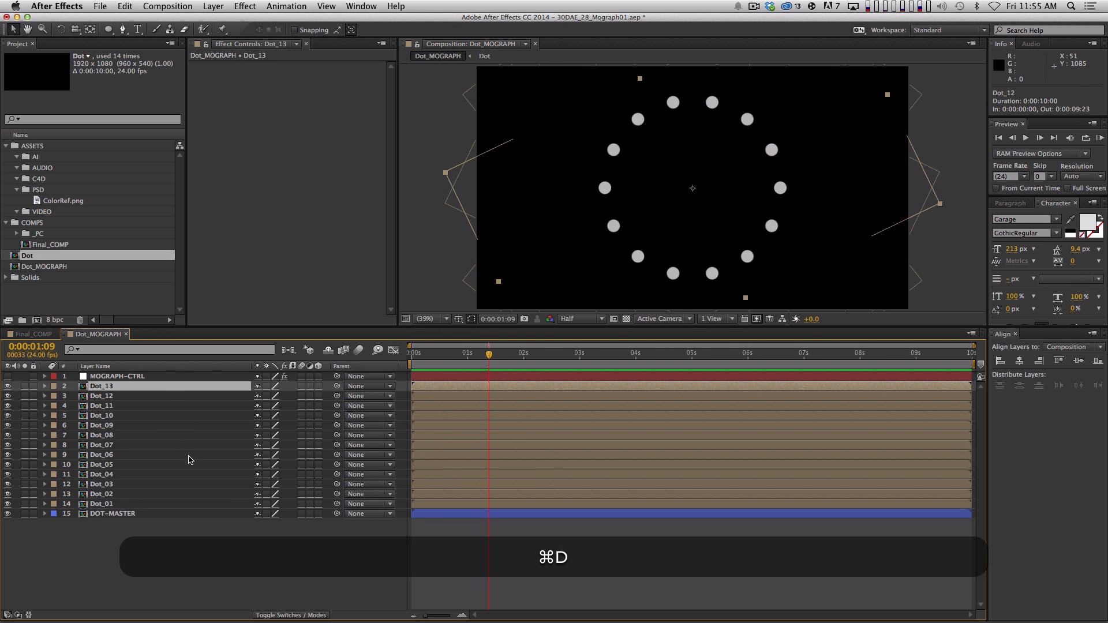
key(super+d)
key(super+d)
key(super+d)
key(super+d)
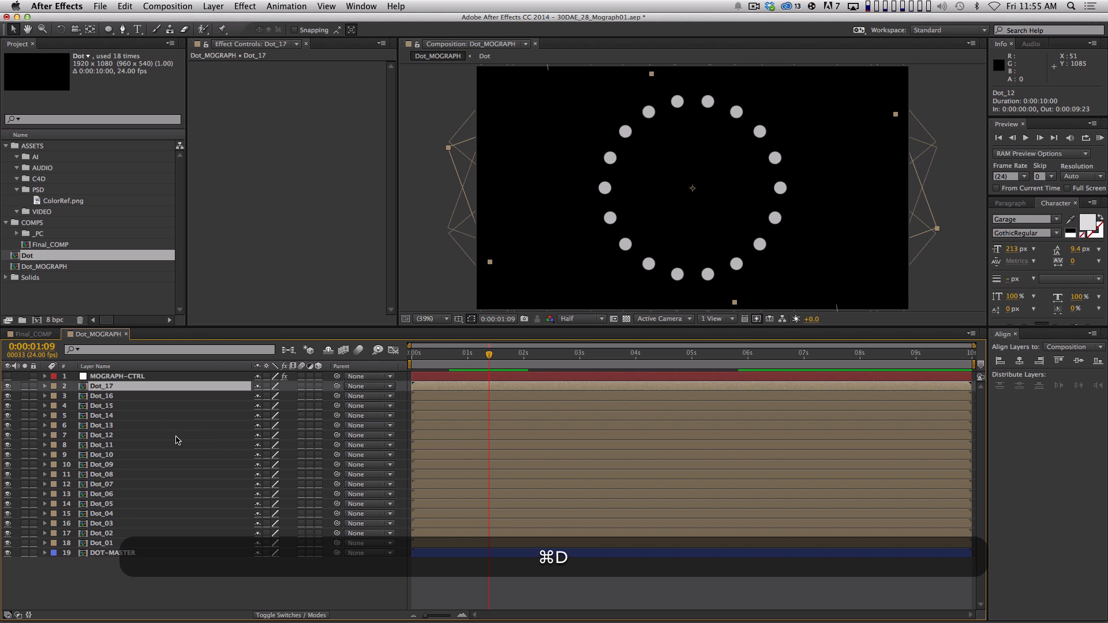
Delete layers Dot_11 through Dot_17 and preview the reduced ring, ending at the first frame
shift+click(131, 447)
key(shift+BackSpace)
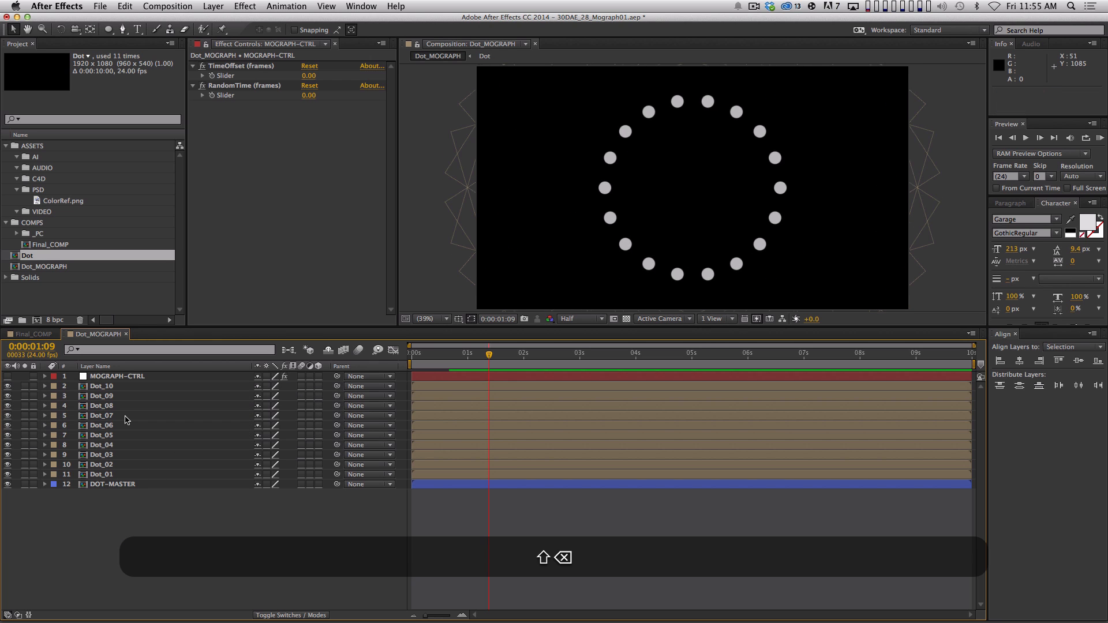
key(KP_0)
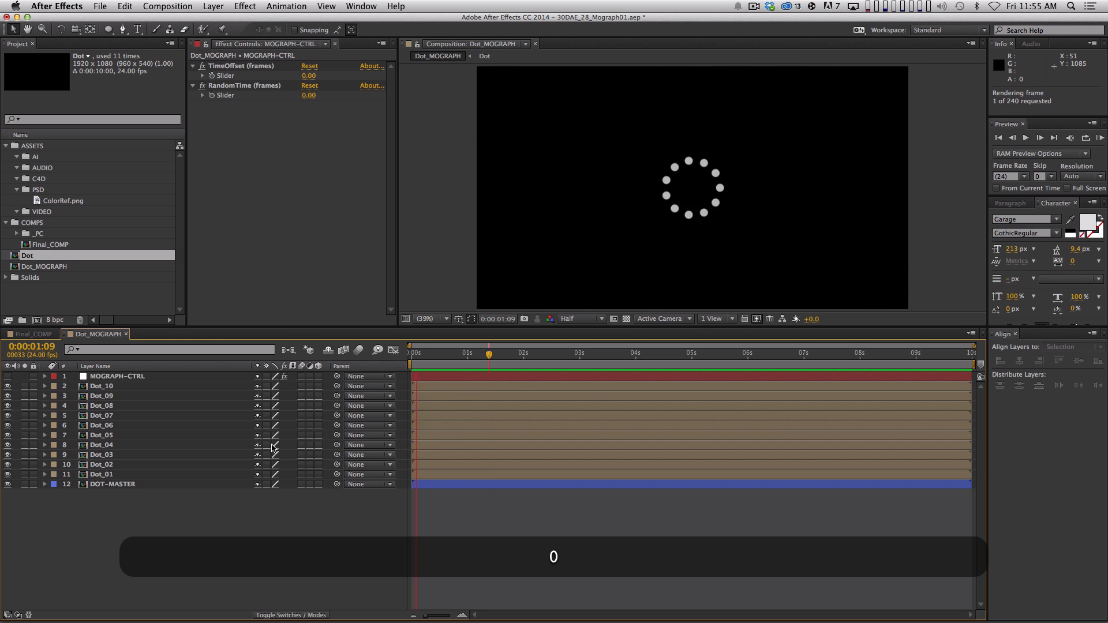
key(space)
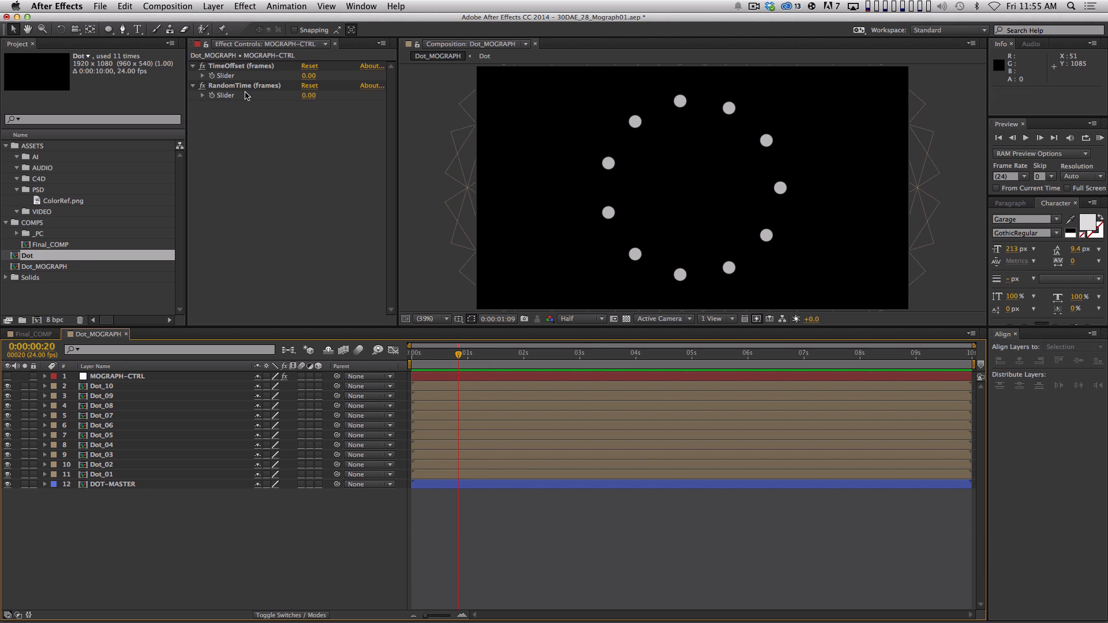
key(Home)
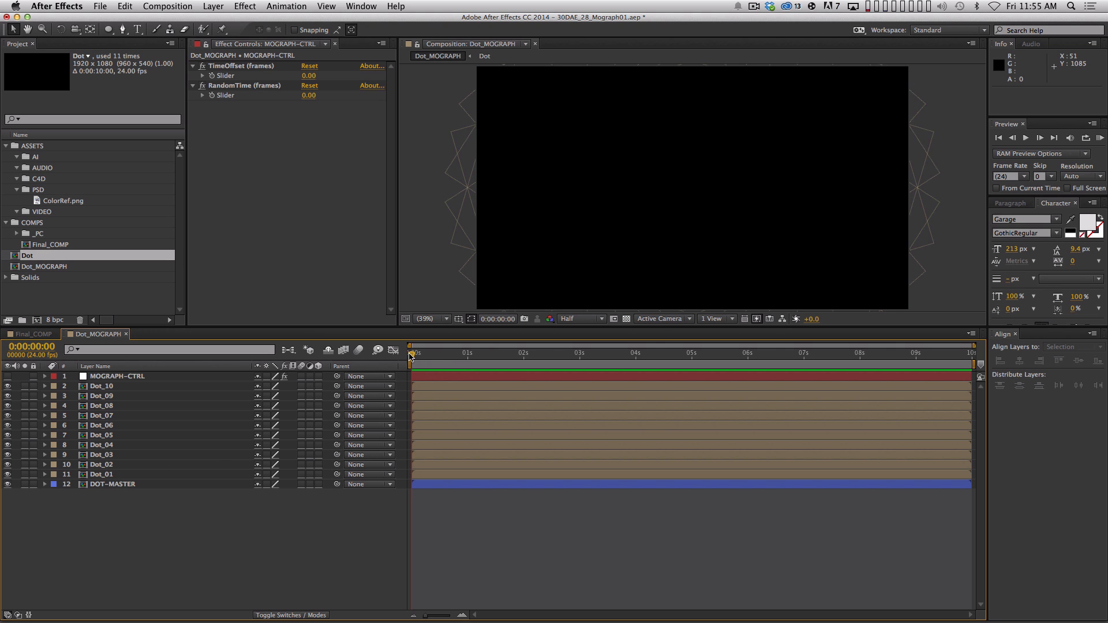
Enable time remapping on DOT-MASTER and Dot_01 through Dot_10, then collapse the layers' properties and deselect them
drag(410, 356, 455, 355)
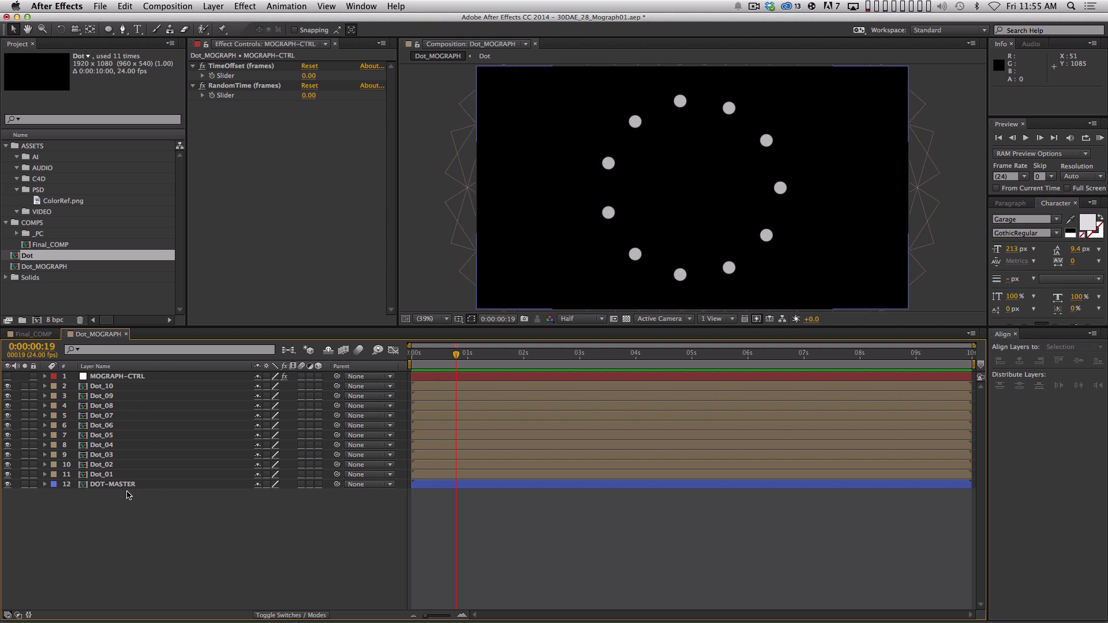
drag(161, 525, 92, 390)
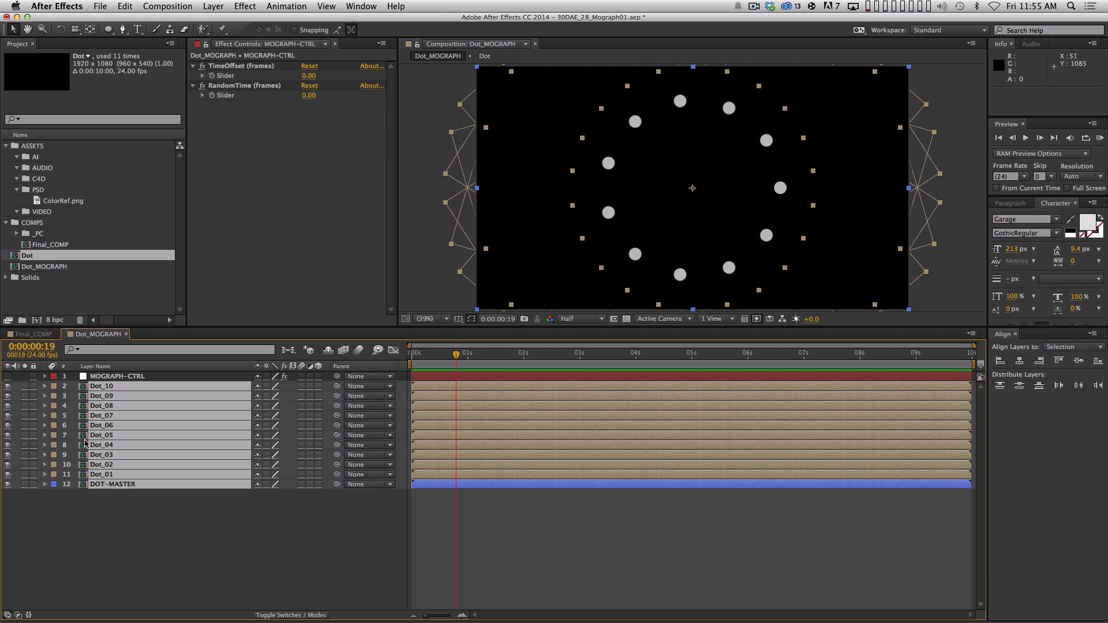
key(alt+super+t)
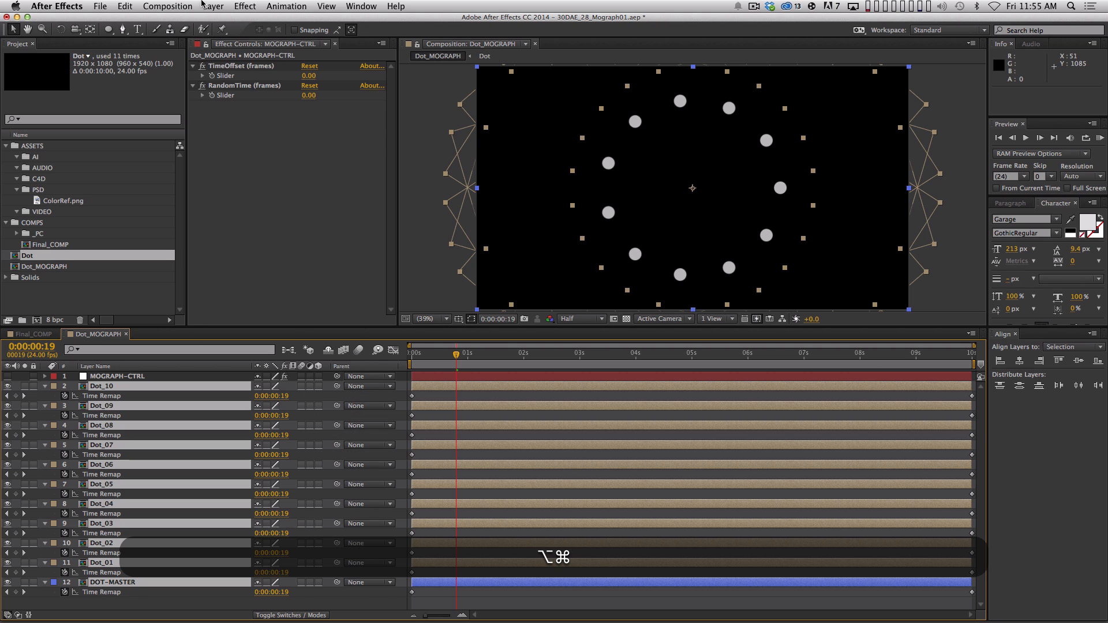
click(213, 6)
mouse_move(235, 145)
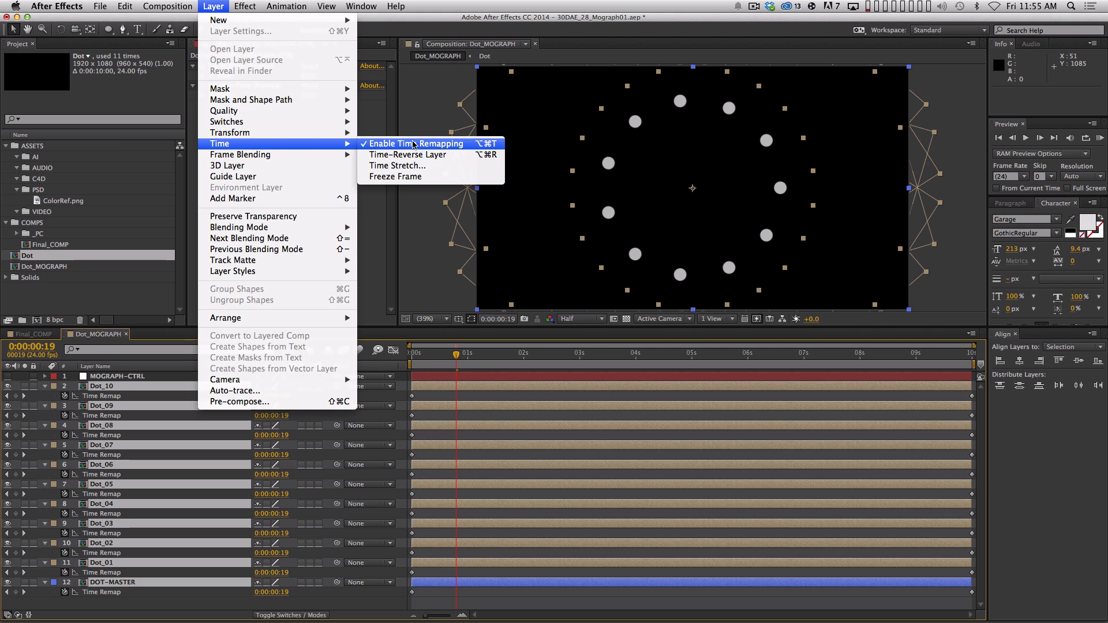
click(609, 410)
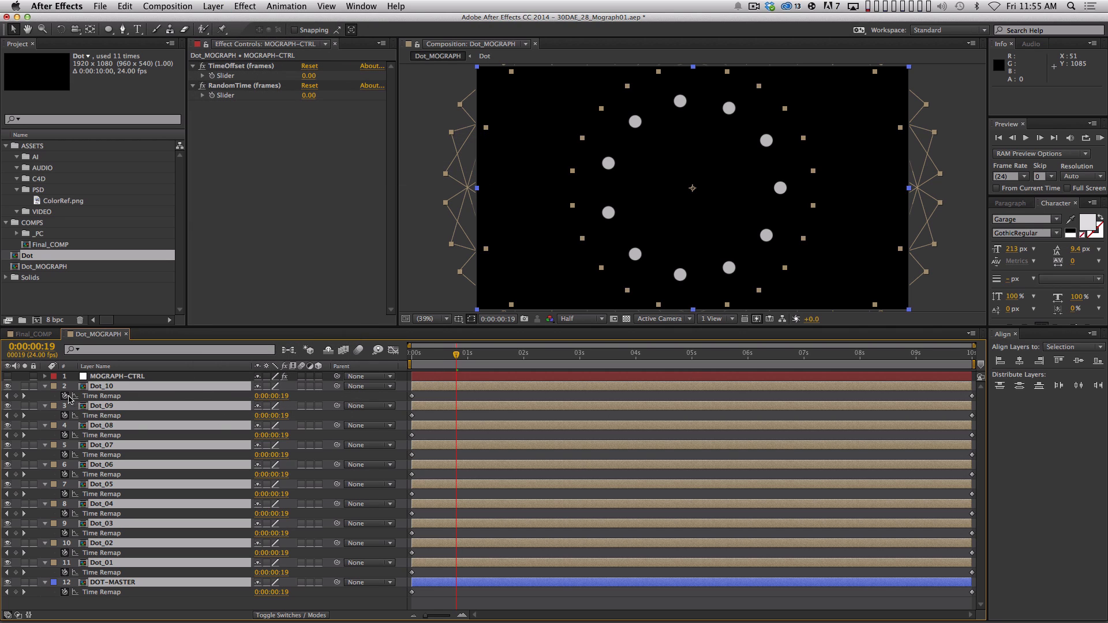
key(shift+grave)
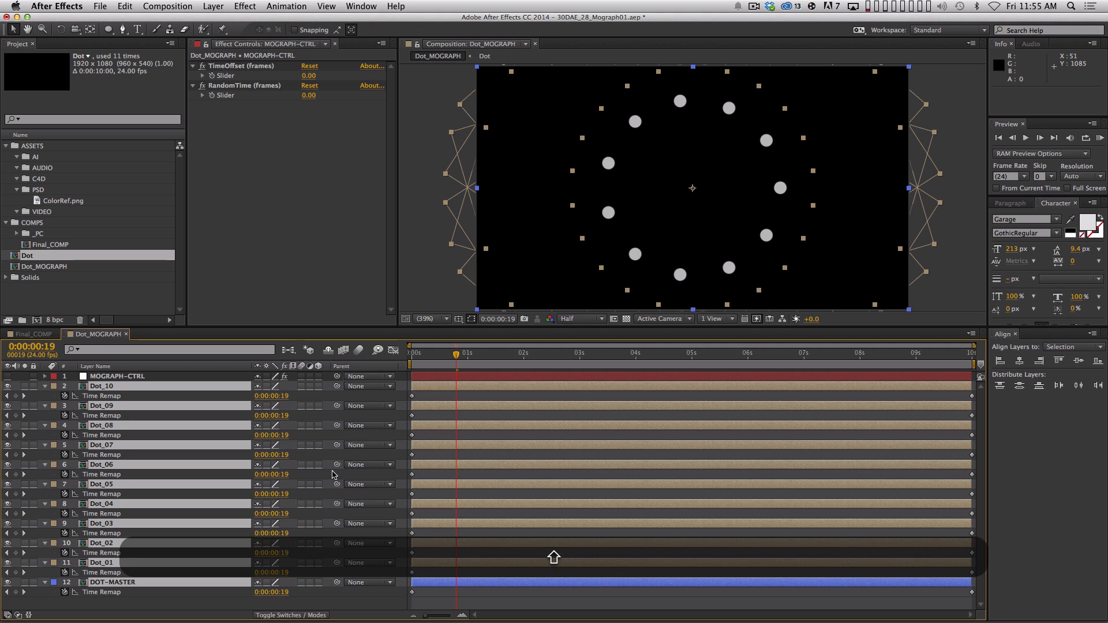
click(174, 527)
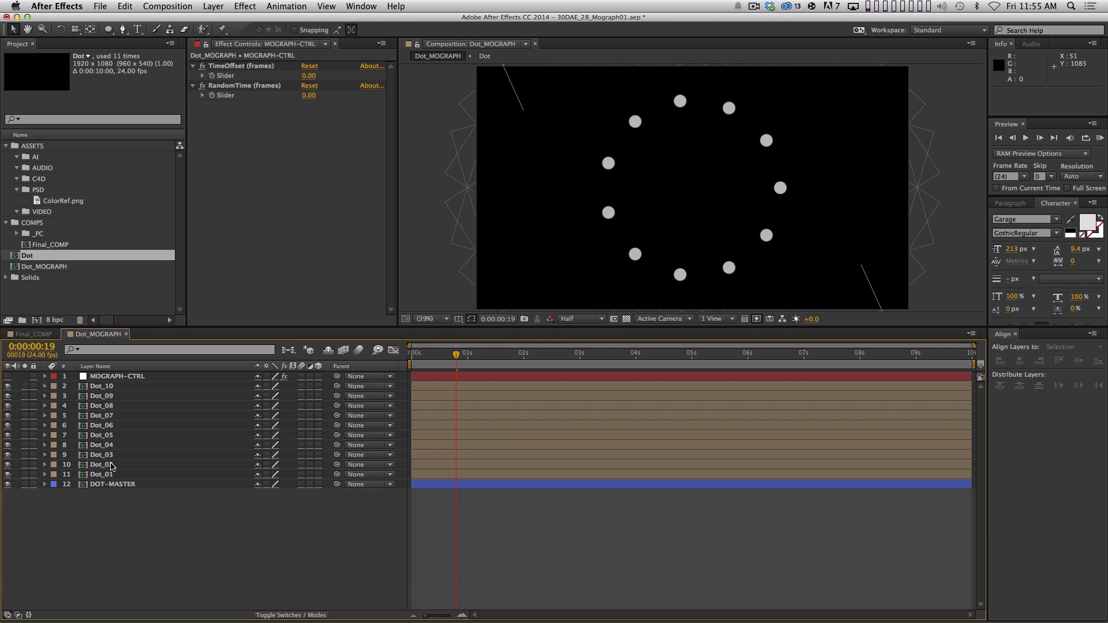
Delete layers Dot_02 through Dot_10 and return to the first frame
click(109, 465)
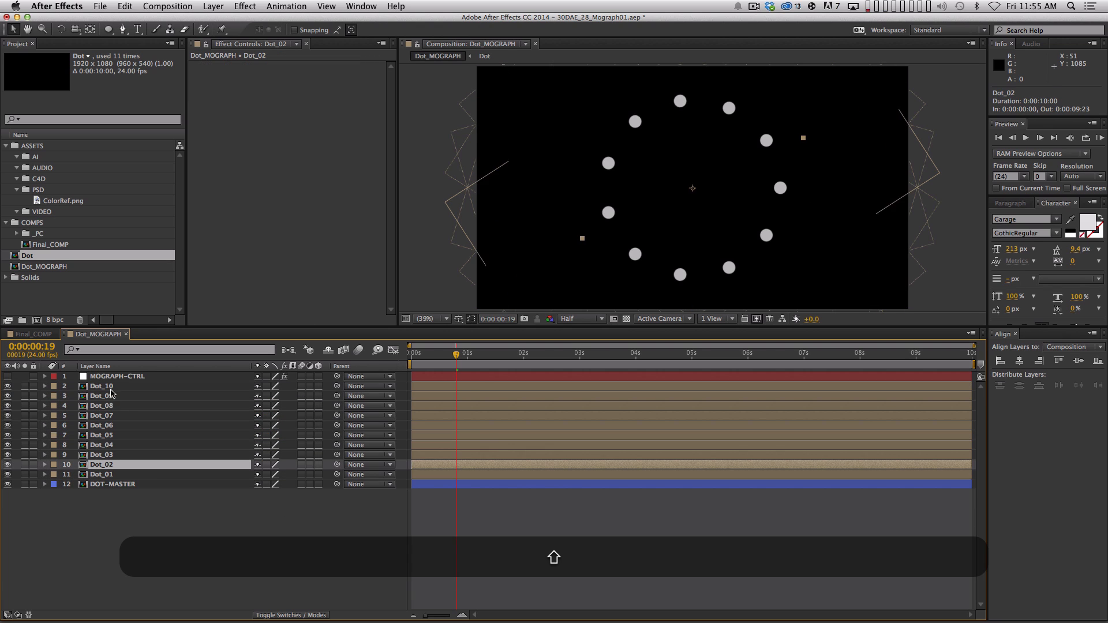
shift+click(99, 386)
key(BackSpace)
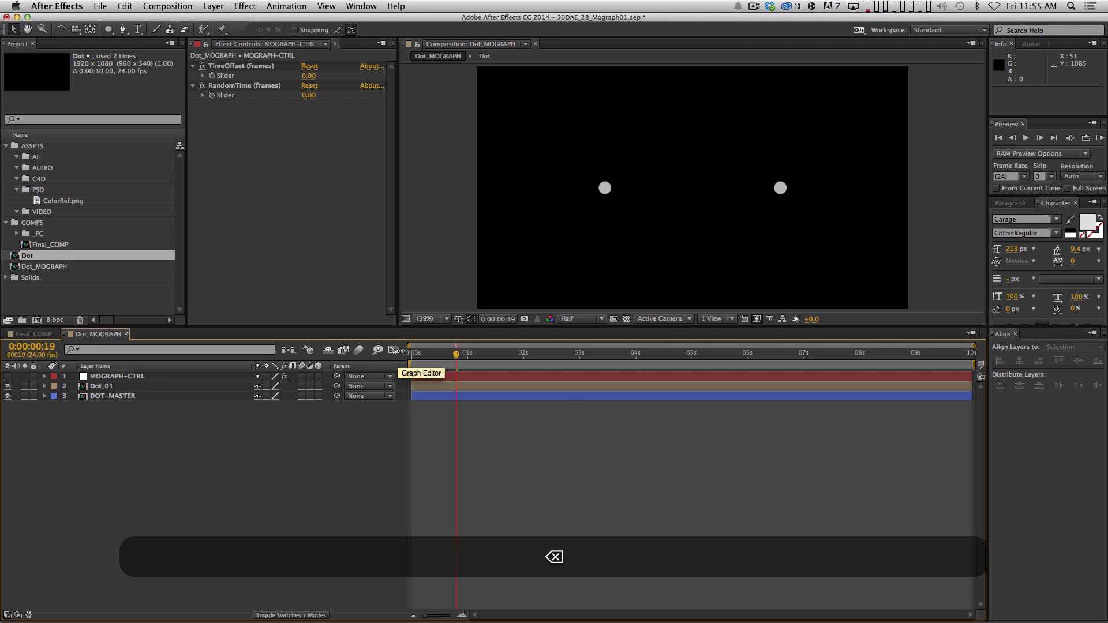
key(Home)
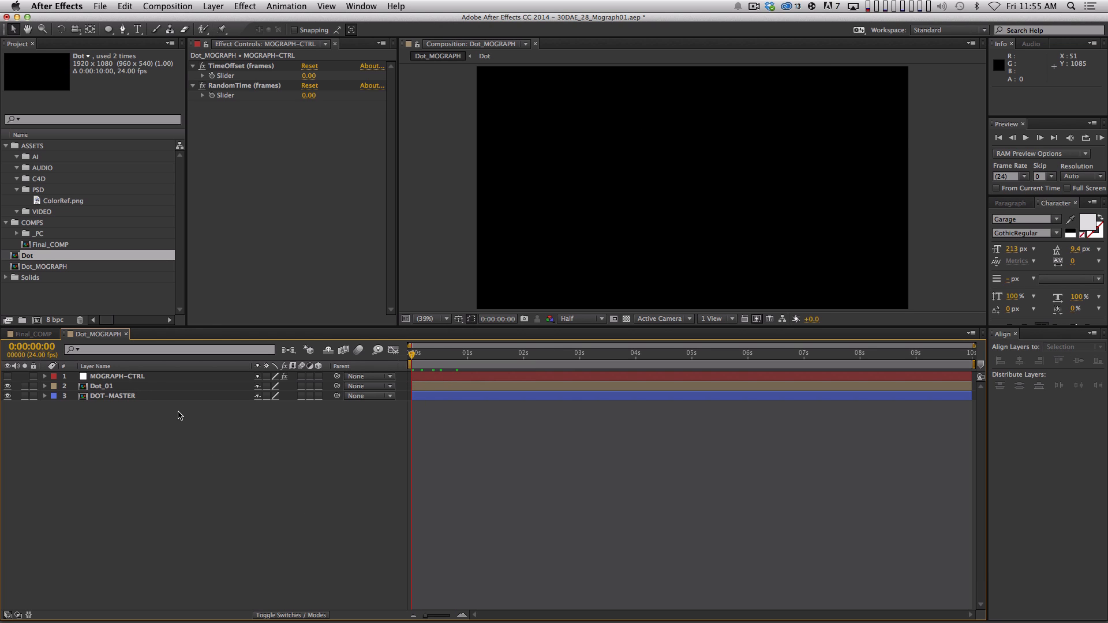
Reveal the Time Remap keyframes of the Dot_01 and DOT-MASTER layers
click(180, 397)
click(180, 387)
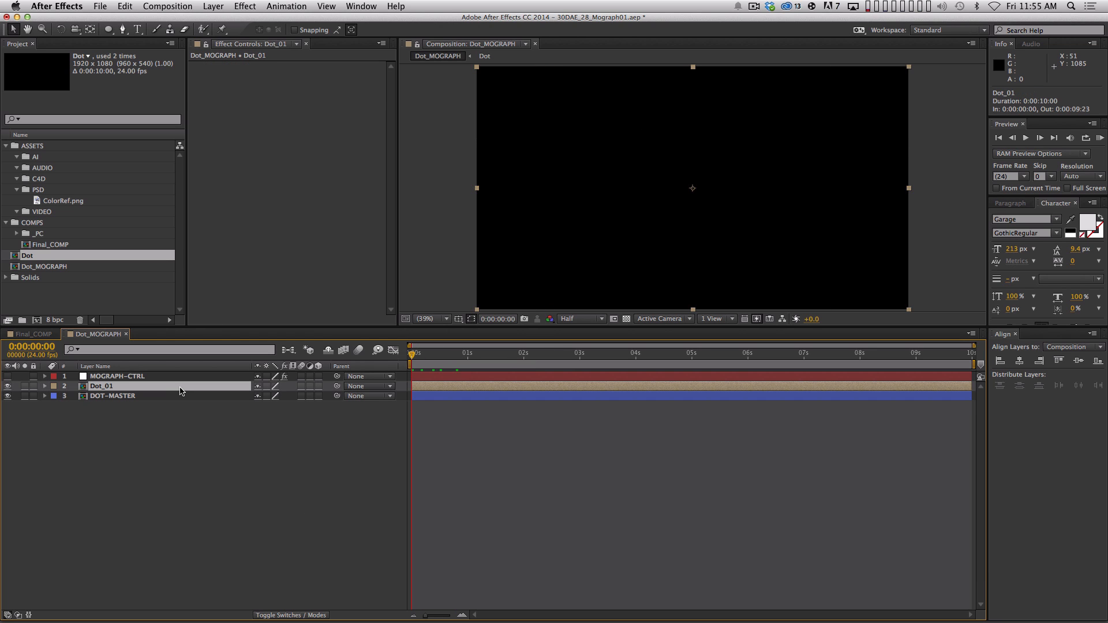
key(u)
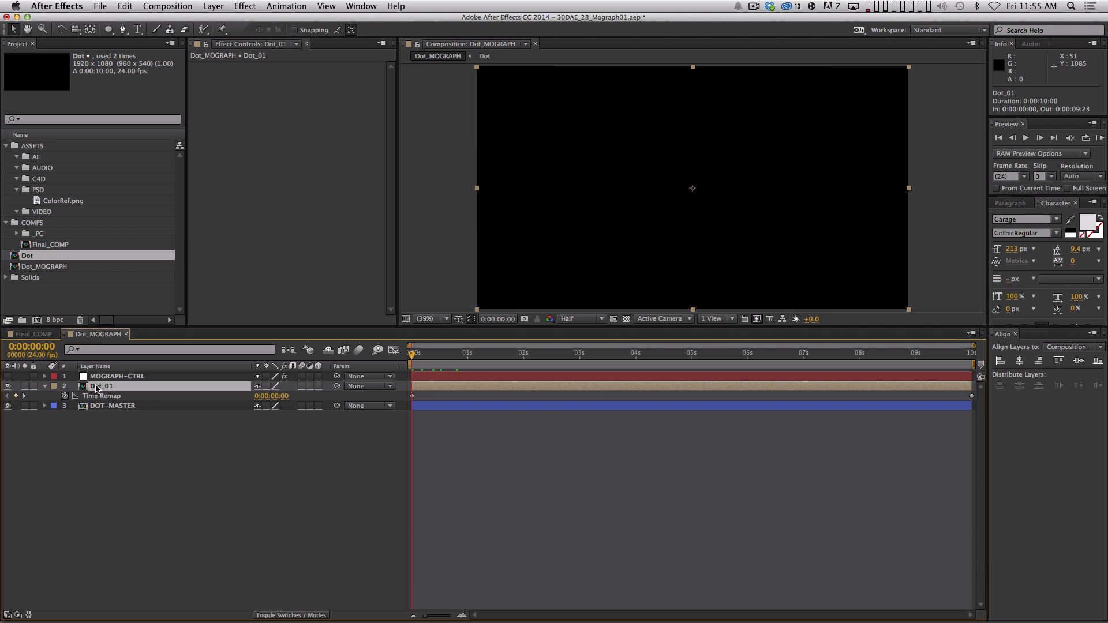
click(102, 408)
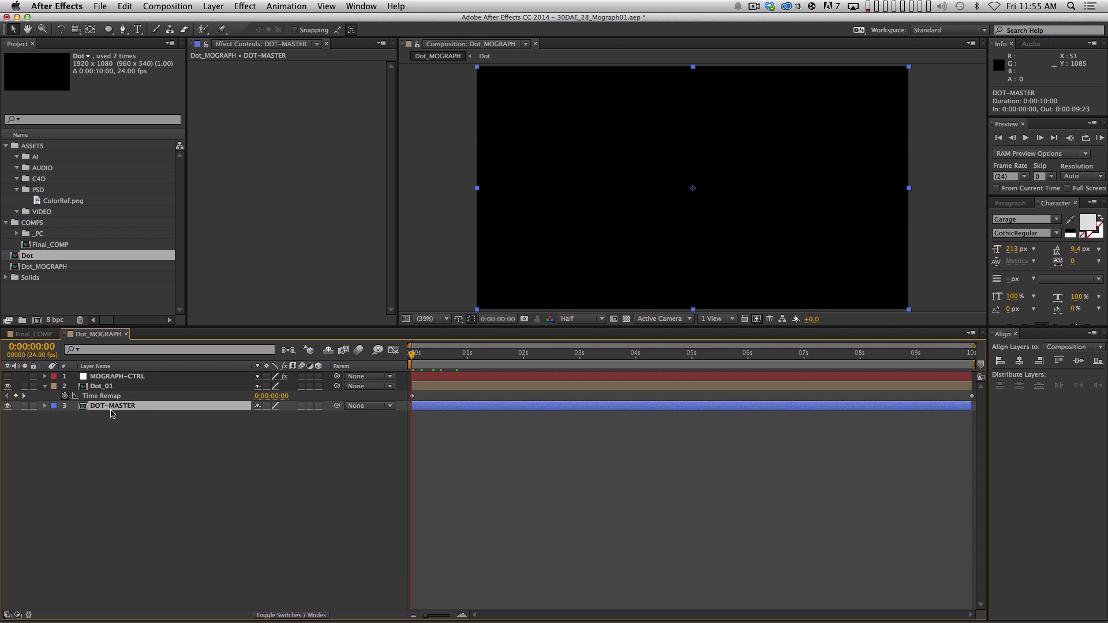
click(149, 432)
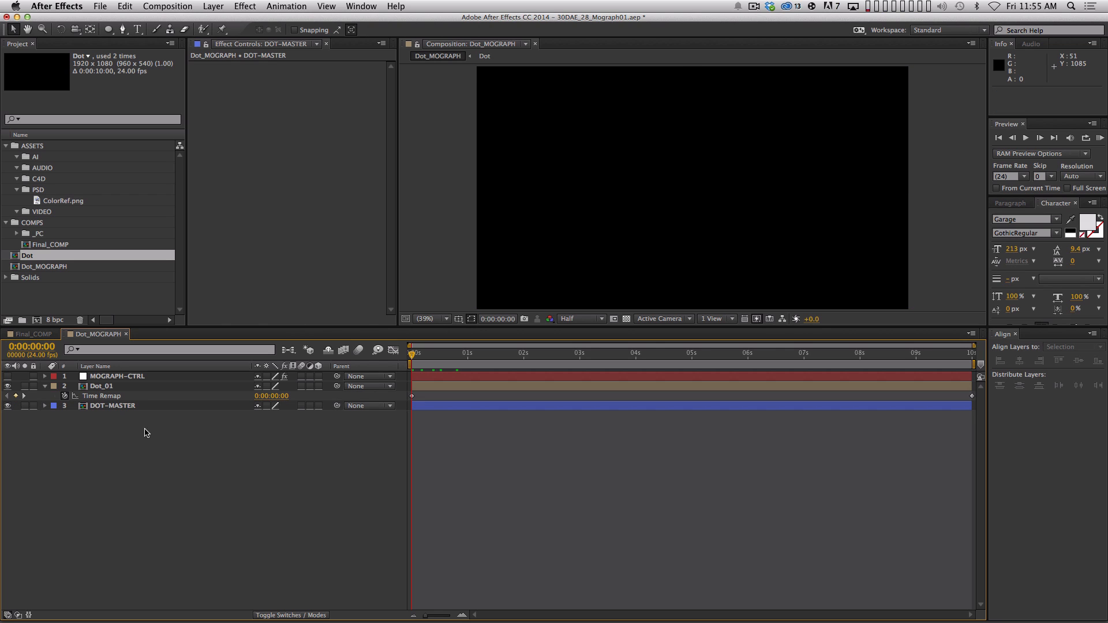
click(126, 410)
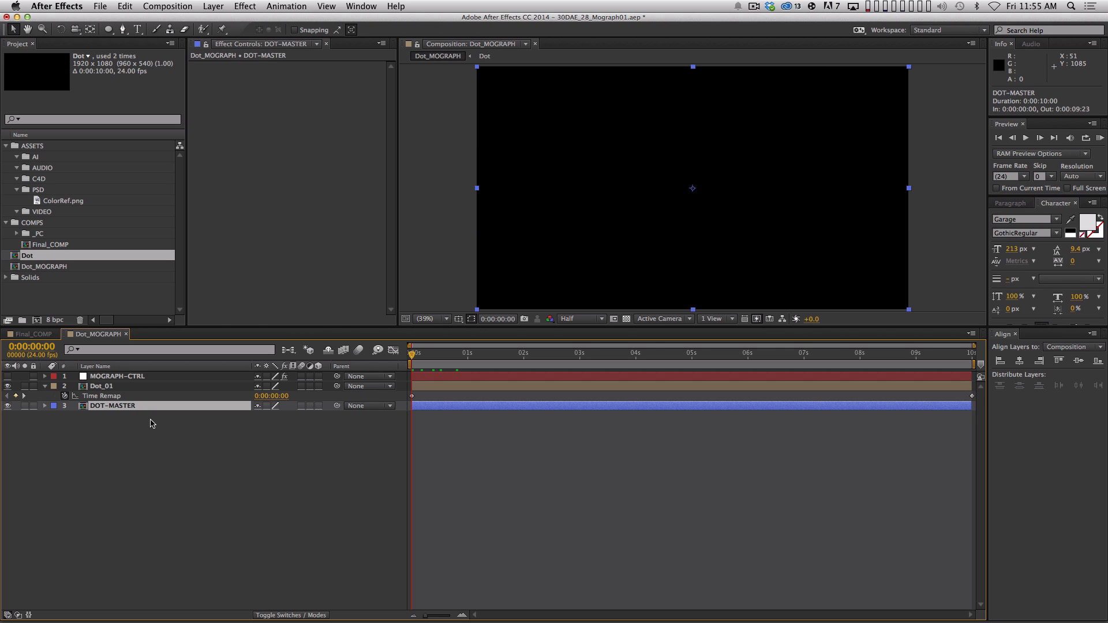
click(129, 384)
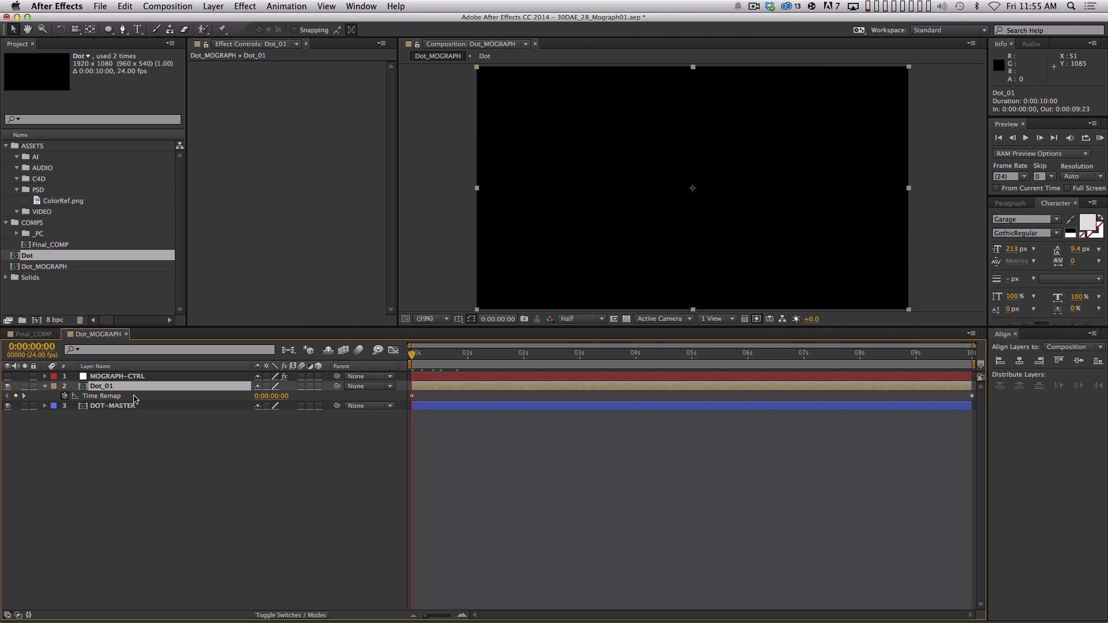
click(139, 405)
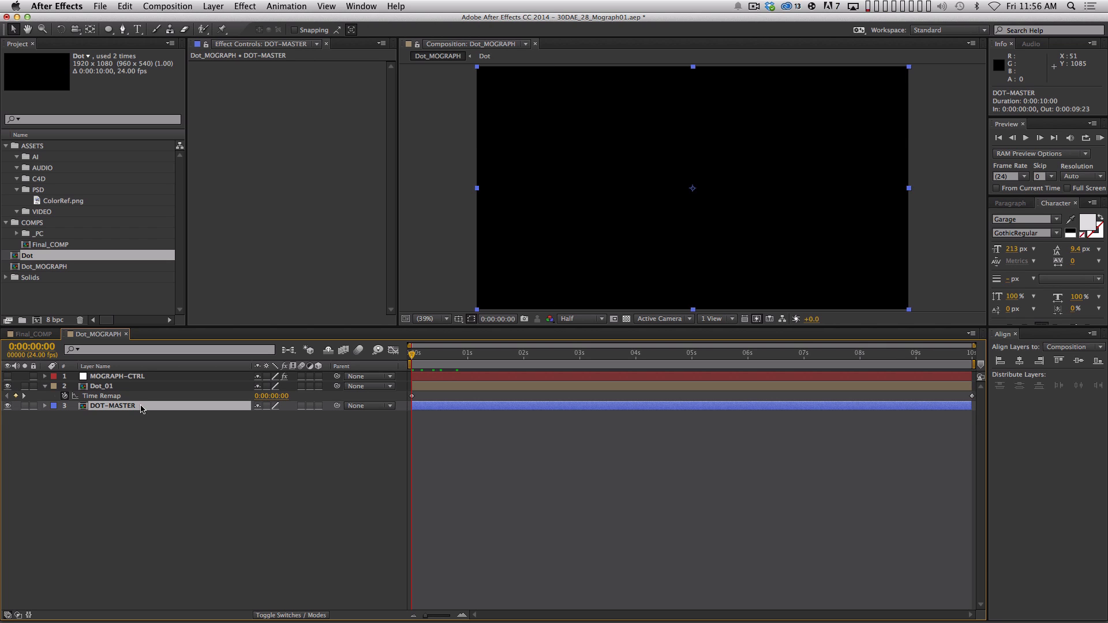
key(u)
click(115, 423)
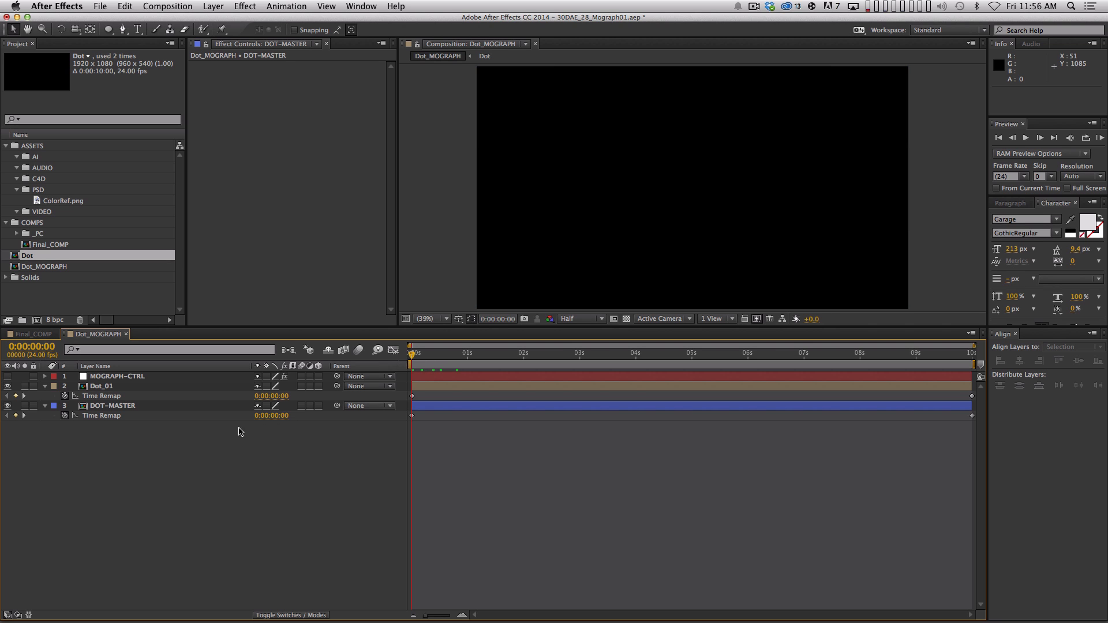
Move the current time to 0:00:03:14 and compare the Time Remap values of Dot_01 and DOT-MASTER
drag(412, 360, 616, 359)
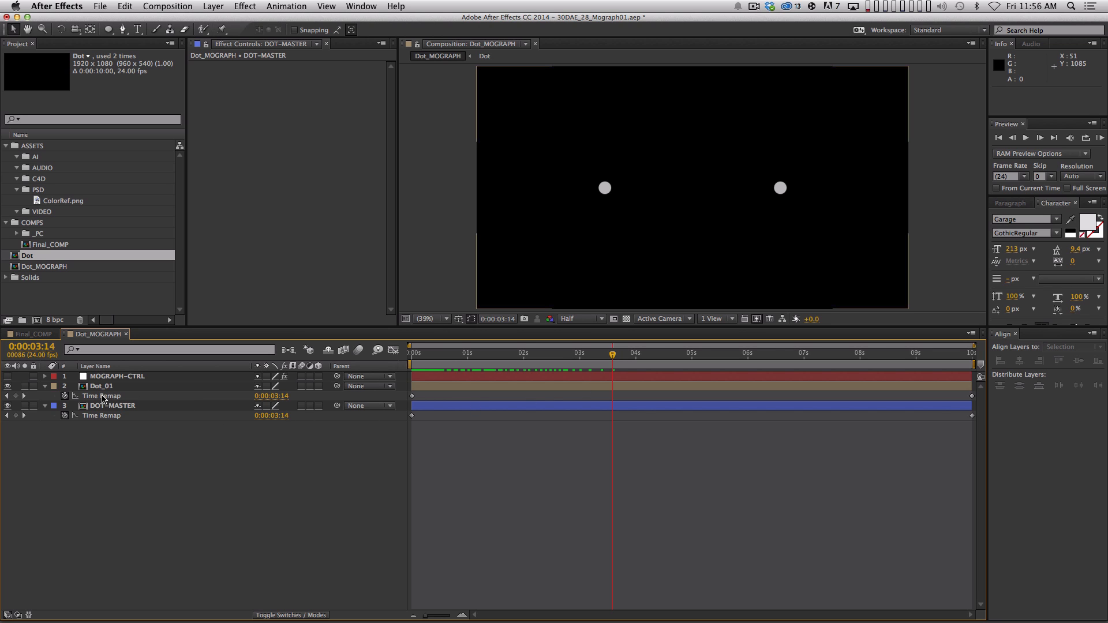
click(103, 397)
click(103, 416)
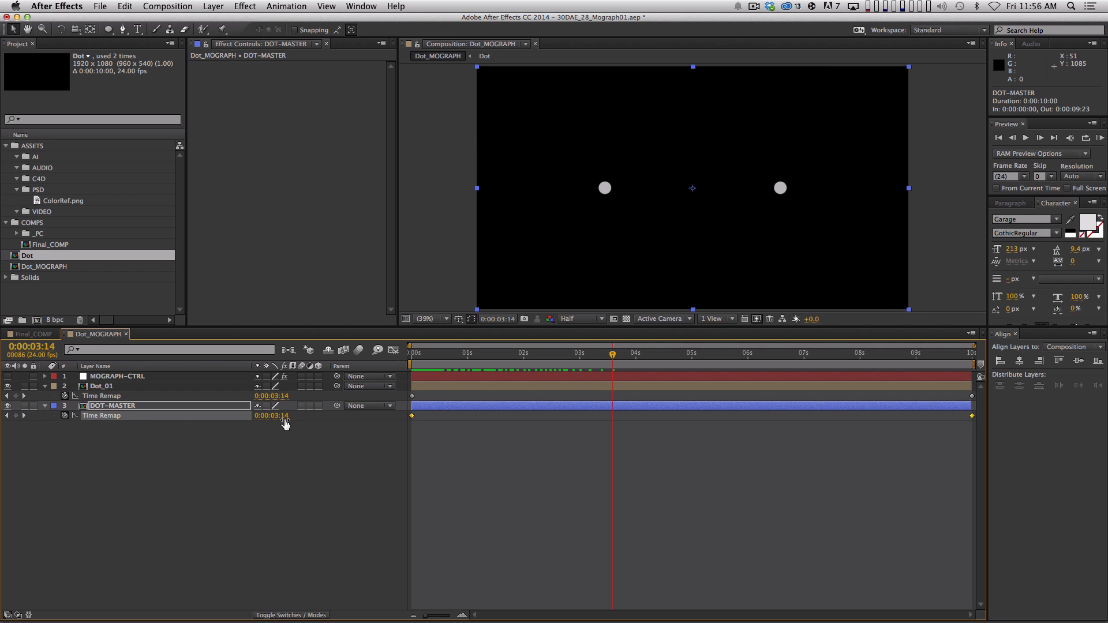
click(152, 378)
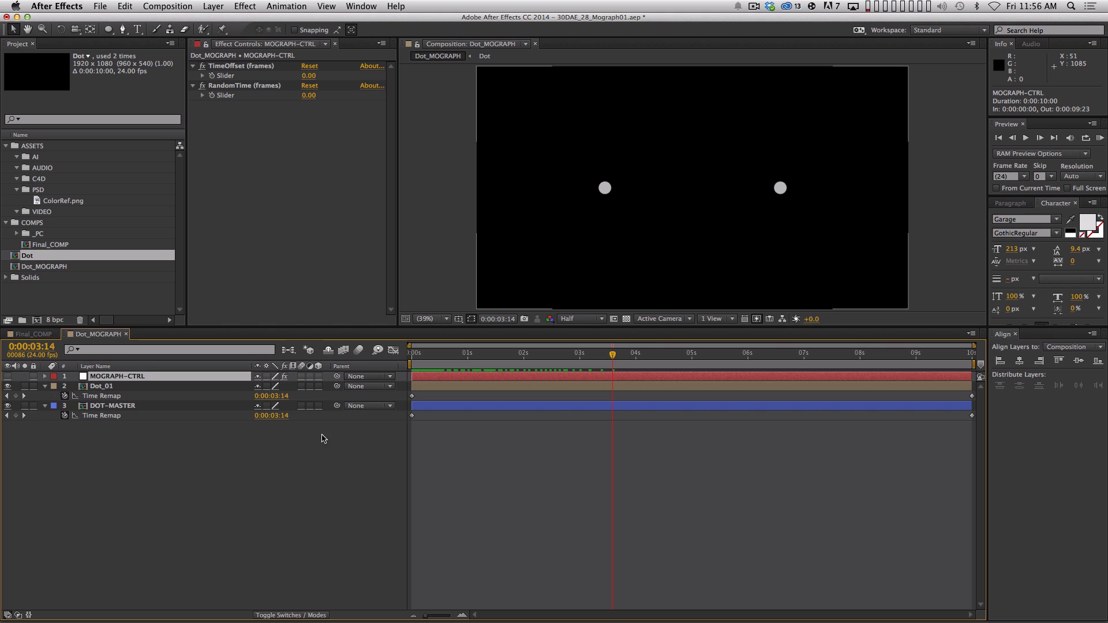
click(425, 453)
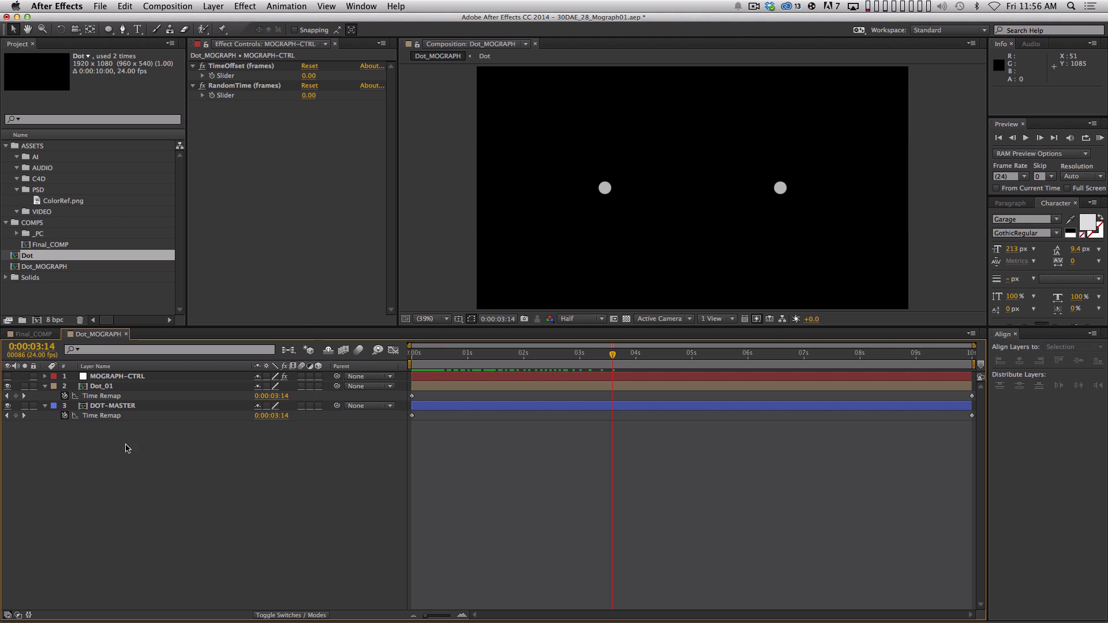
Add an expression to Dot_01's Time Remap property and enlarge its expression field to fit several lines
alt+click(65, 396)
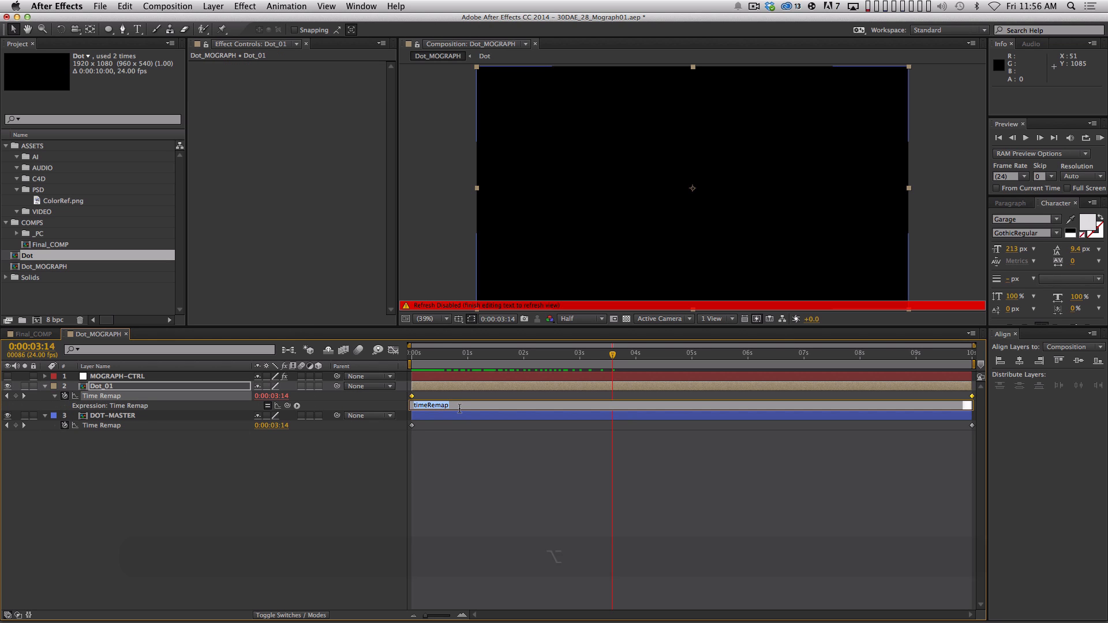
drag(454, 410, 454, 444)
click(452, 477)
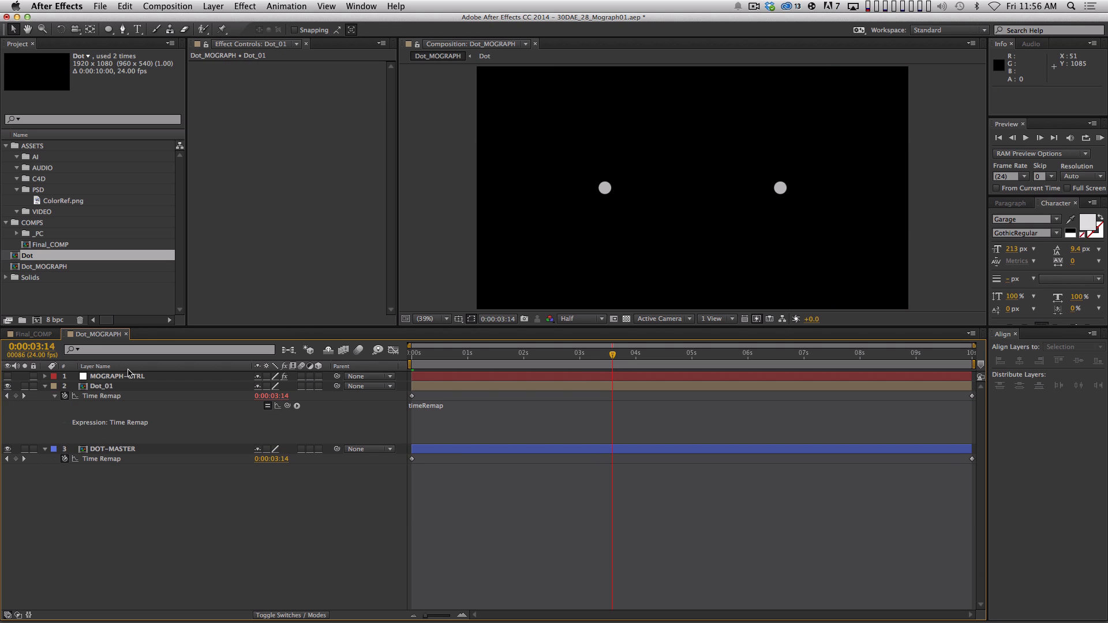
Reveal the TimeOffset (frames) and RandomTime (frames) sliders of the MOGRAPH-CTRL layer in the timeline
click(128, 376)
key(e)
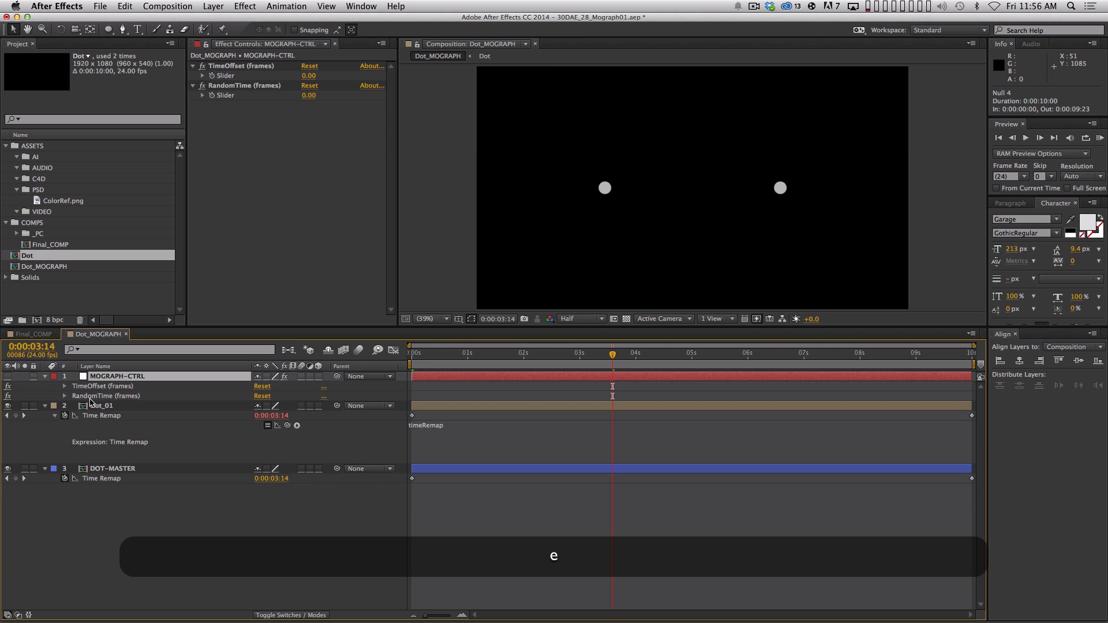
click(64, 386)
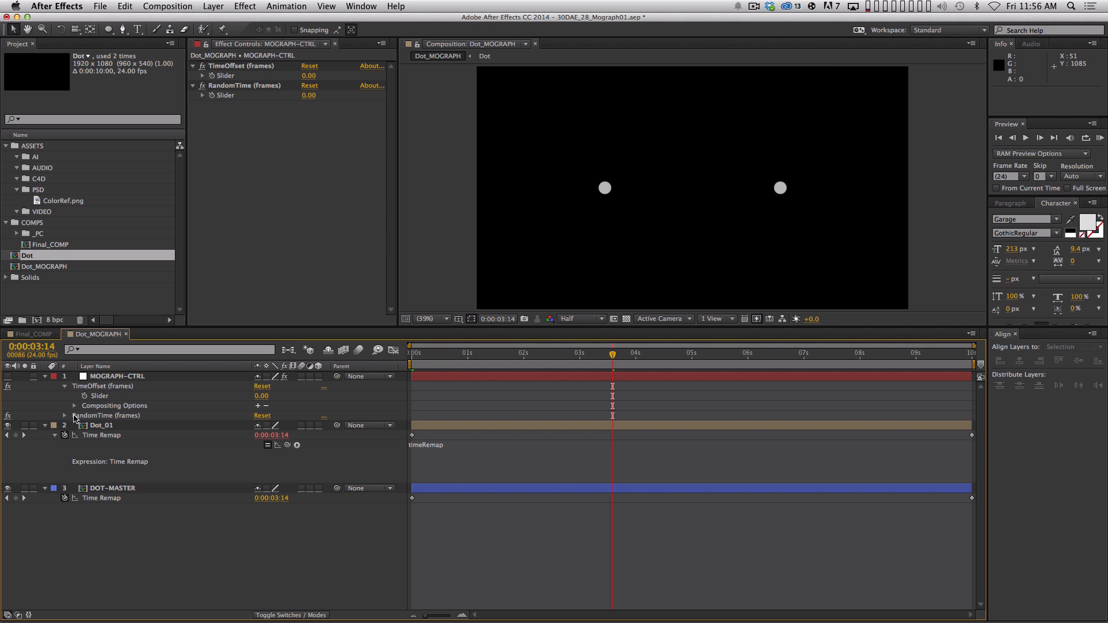
click(64, 416)
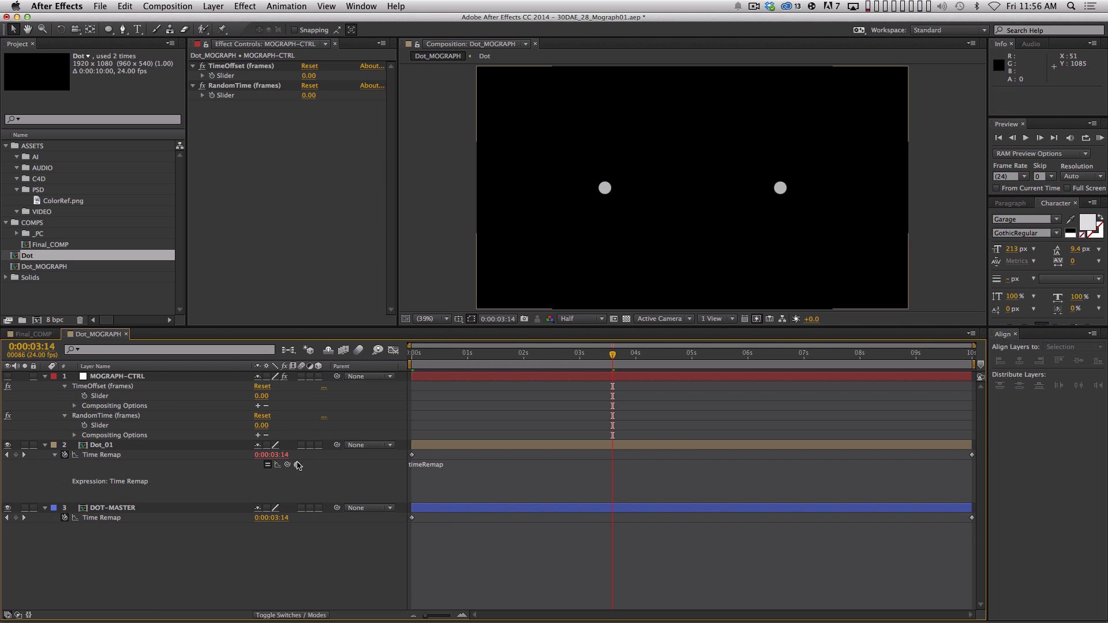
In Dot_01's Time Remap expression, define timeOffset as MOGRAPH-CTRL's TimeOffset (frames) slider divided by 24, and start a new line
click(441, 472)
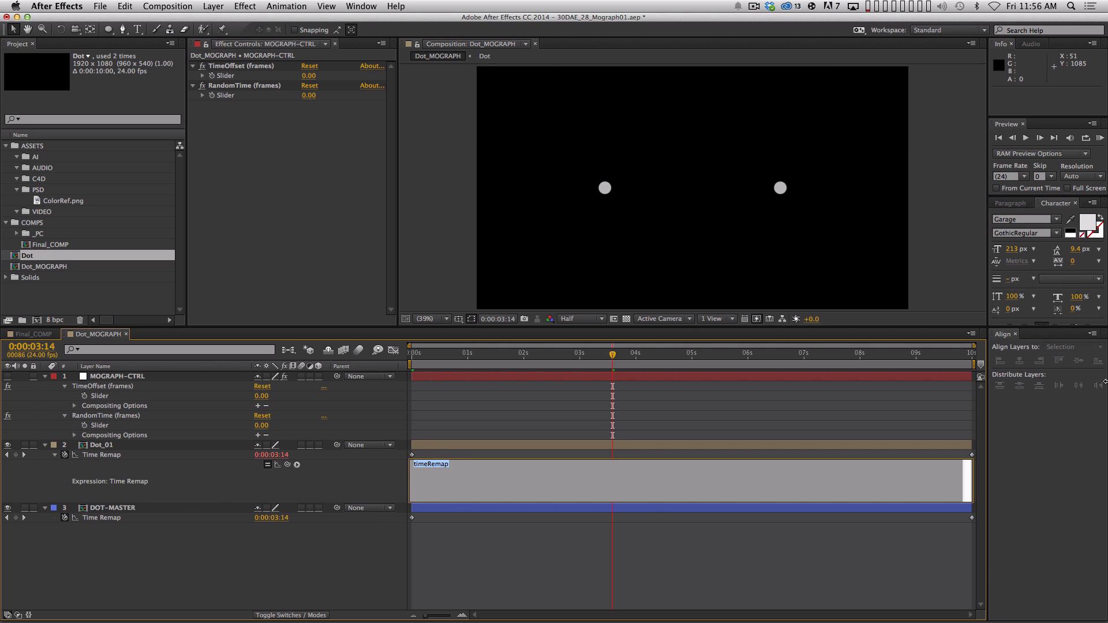
text(timeOffset=)
drag(288, 467, 145, 397)
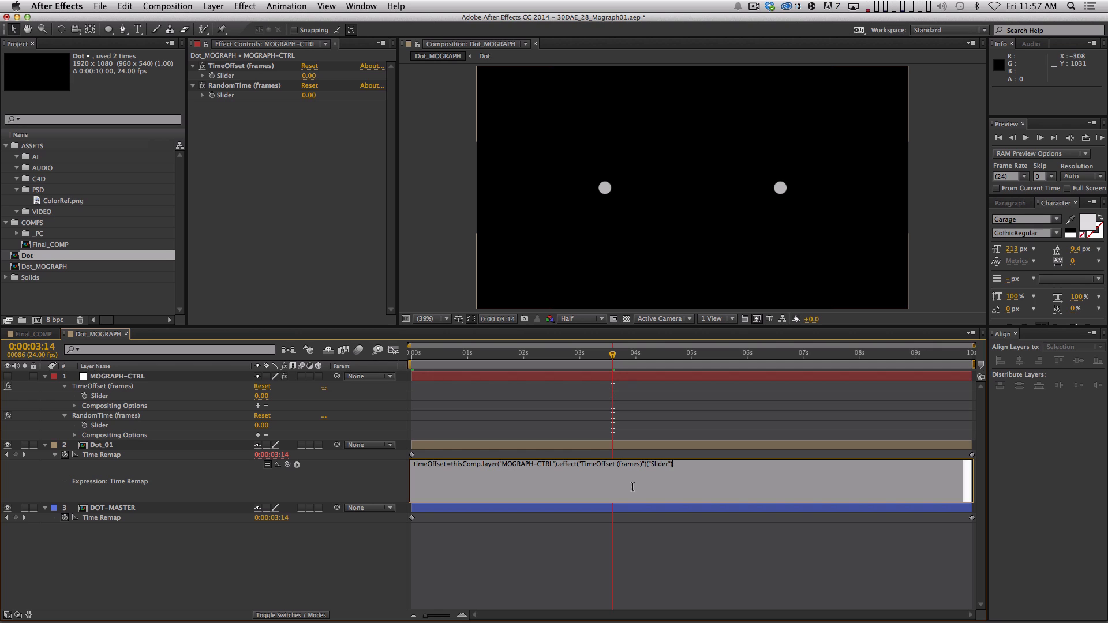
text(/24;)
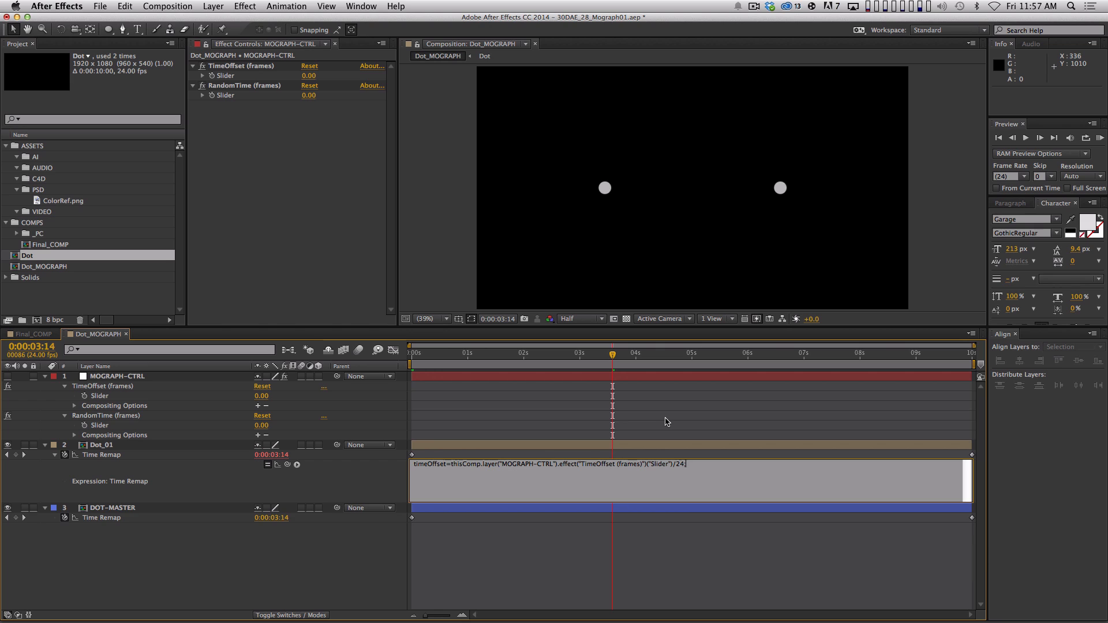
key(Return)
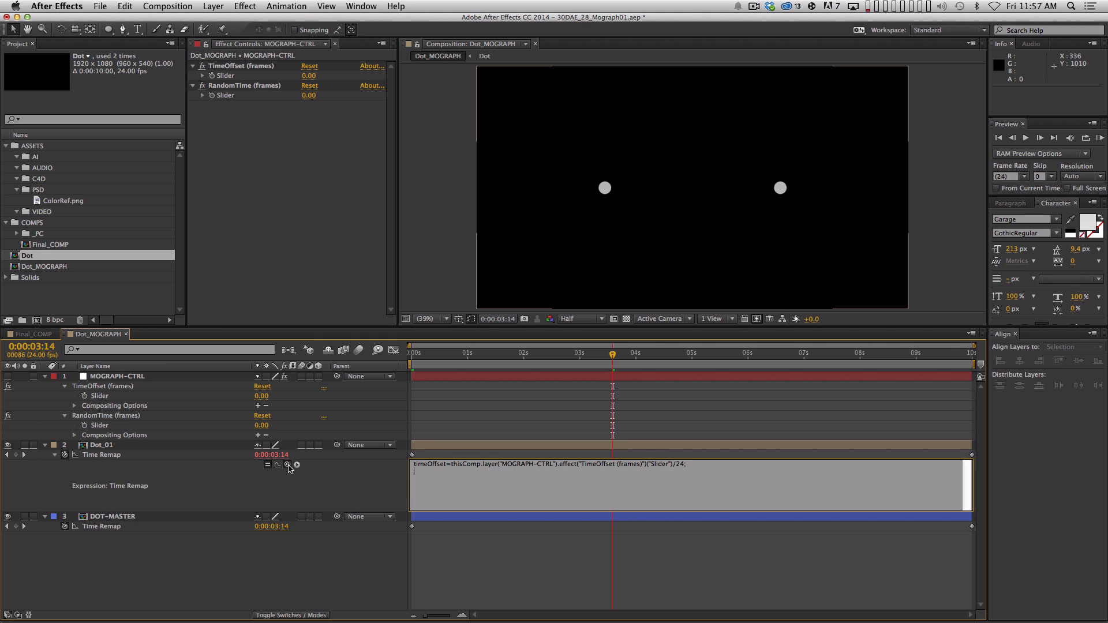
Add a baseTime variable linked to DOT-MASTER's Time Remap as the second expression line, and commit the expression
mouse_move(288, 468)
mouse_down()
mouse_move(114, 531)
mouse_move(288, 468)
mouse_up()
key(Return)
text(baseTime=)
drag(297, 464, 180, 527)
text(;)
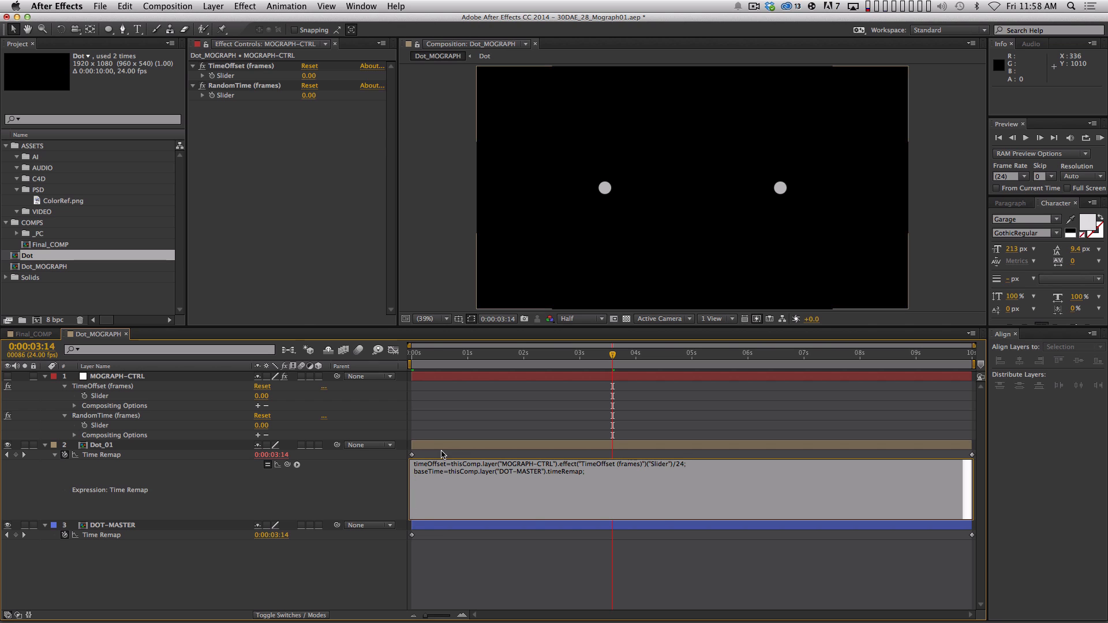
key(KP_Enter)
Reveal Dot_01's expressions and open the Rotation expression to examine how its myIndex variable is written
click(130, 446)
key(shift+u)
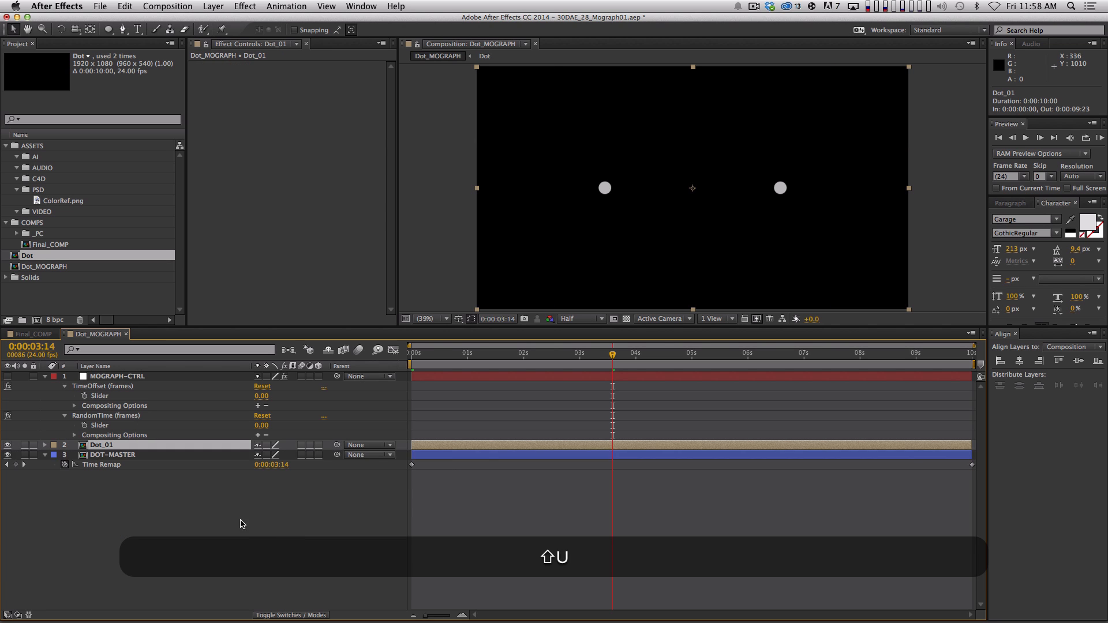
key(e)
key(e)
click(430, 560)
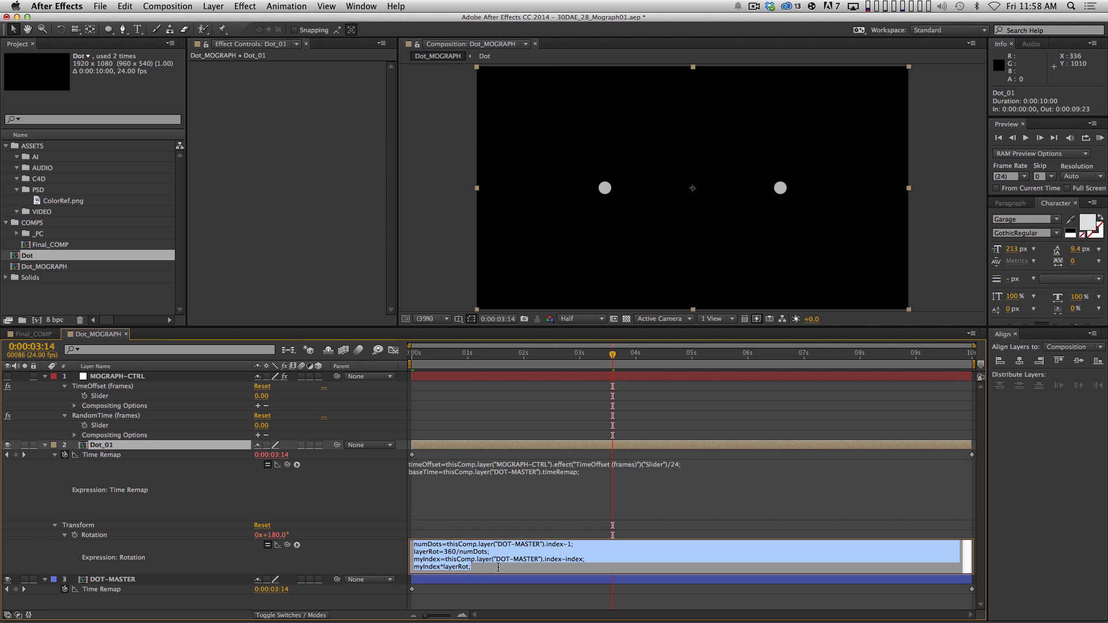
click(479, 568)
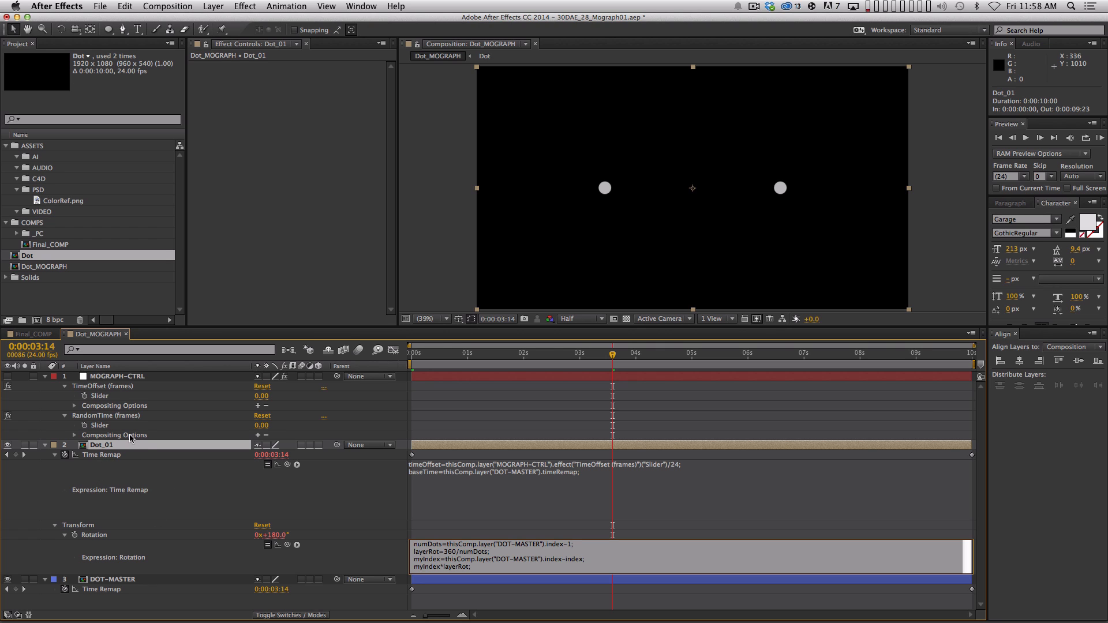
Add the line myIndex=thisComp.layer("DOT-MASTER").index-index; to Dot_01's Time Remap expression, followed by a new line
click(496, 498)
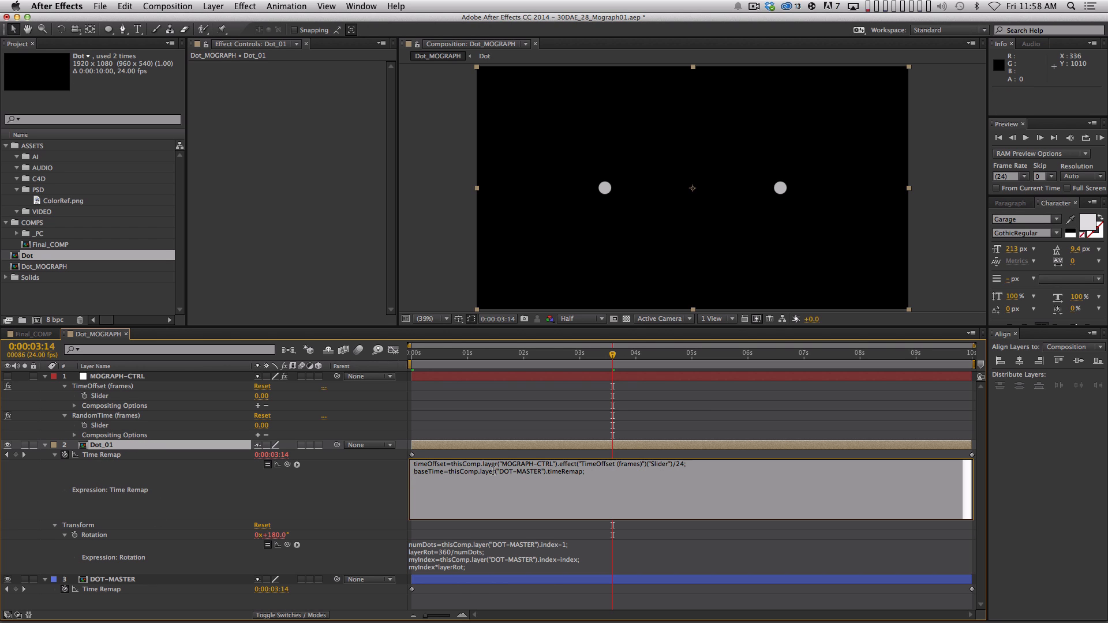
text(myIndex)
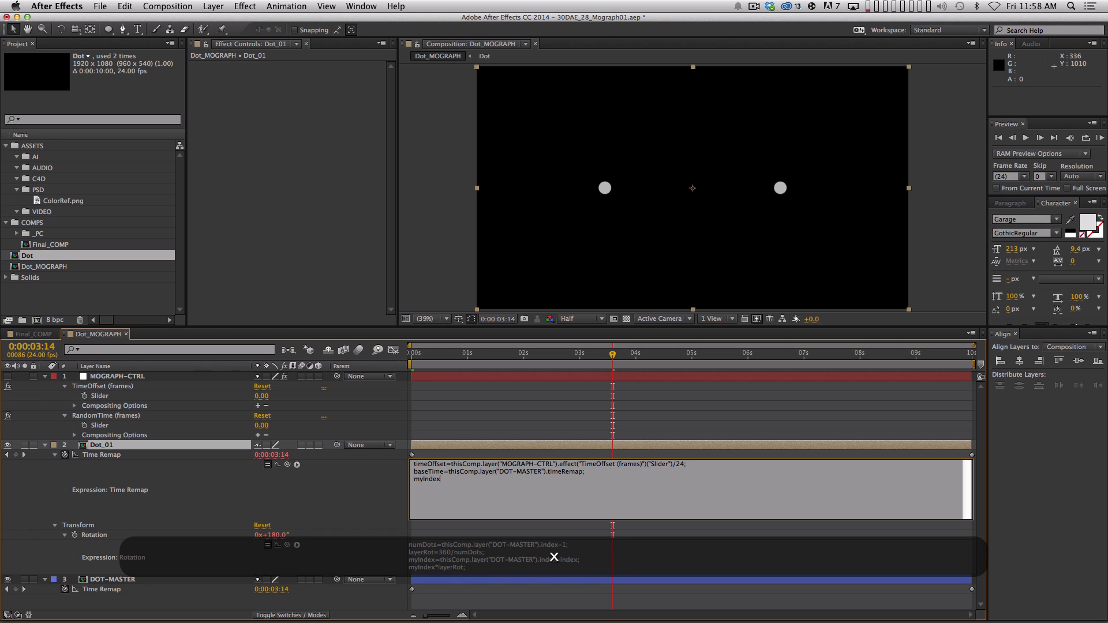
text(=)
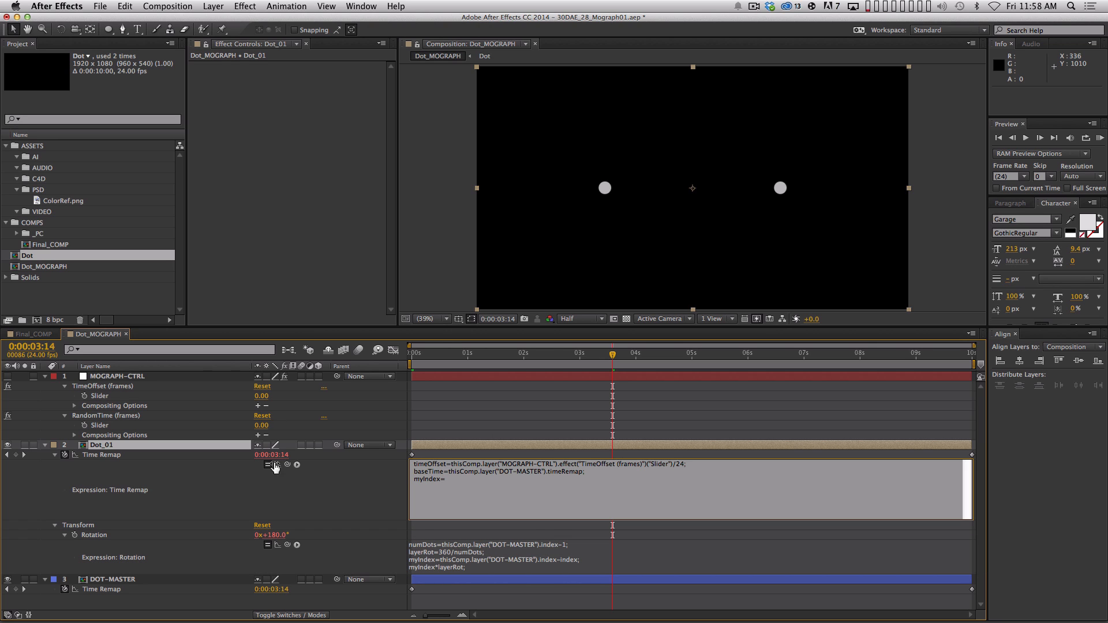
drag(287, 464, 149, 580)
text(.index-ind)
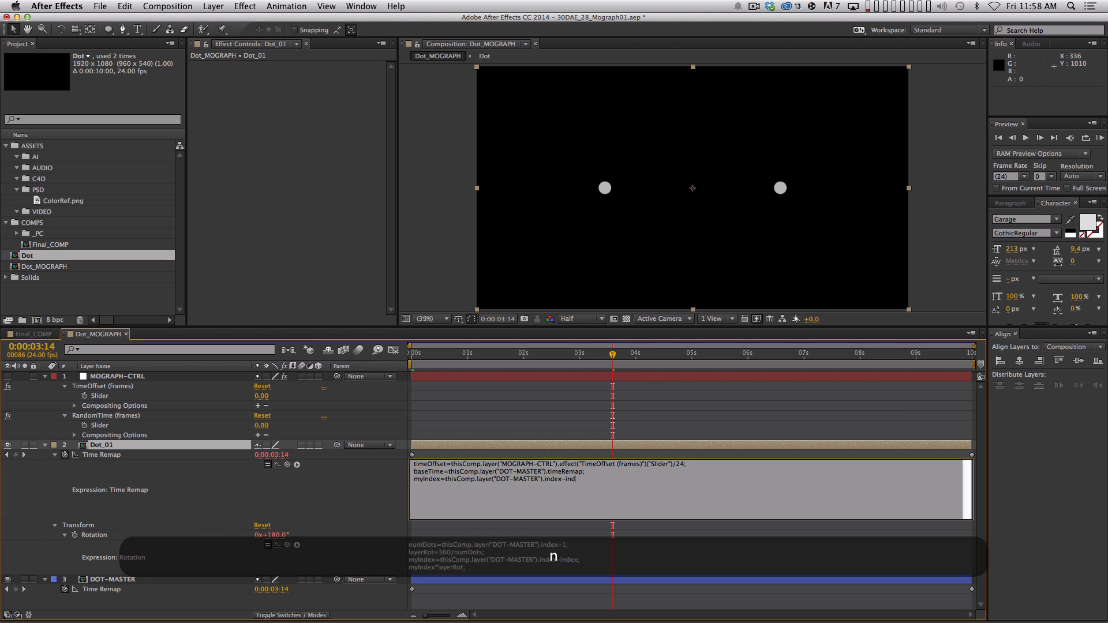
text(ex;)
key(Return)
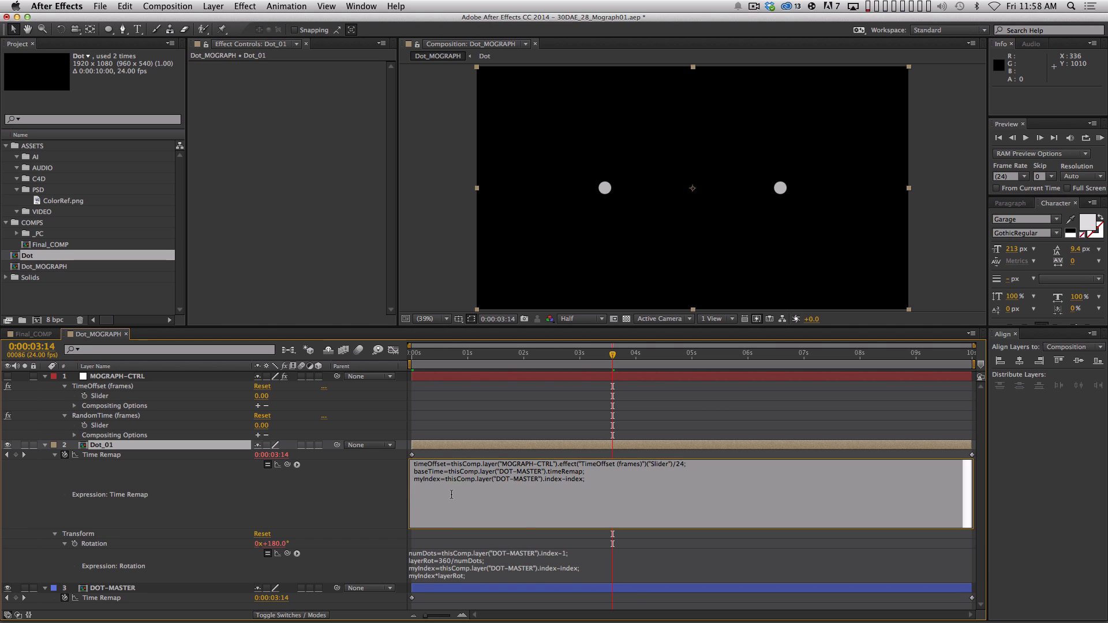
Finish Dot_01's Time Remap expression with baseTime+(myIndex*timeOffset);, commit it and collapse the layer's Transform group
text(baseTime+()
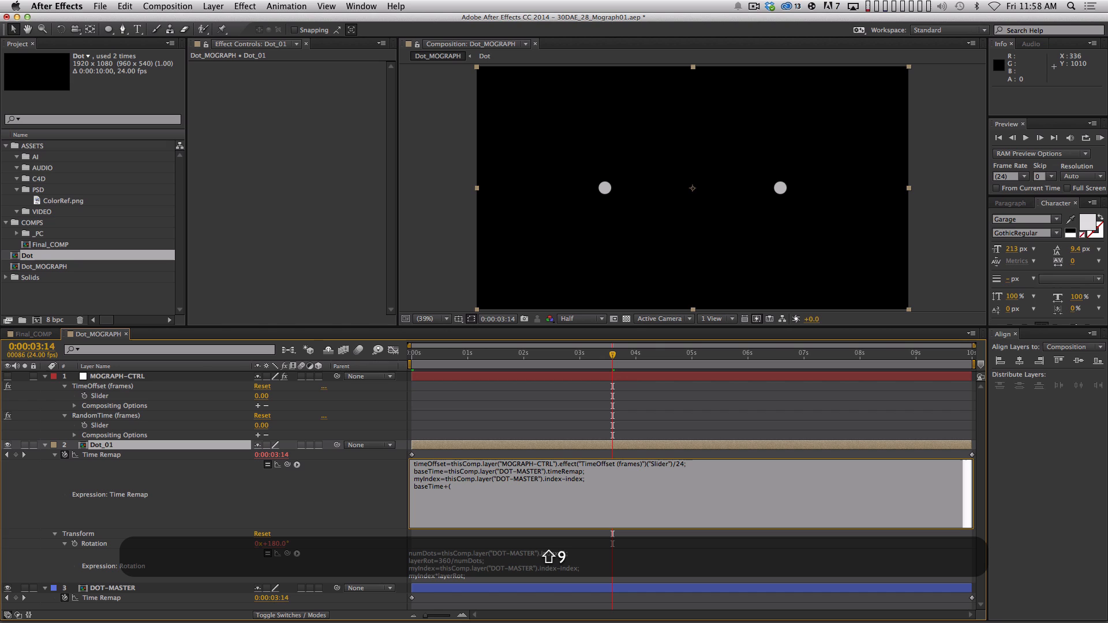
text(myIndex*timeOffset);)
key(KP_Enter)
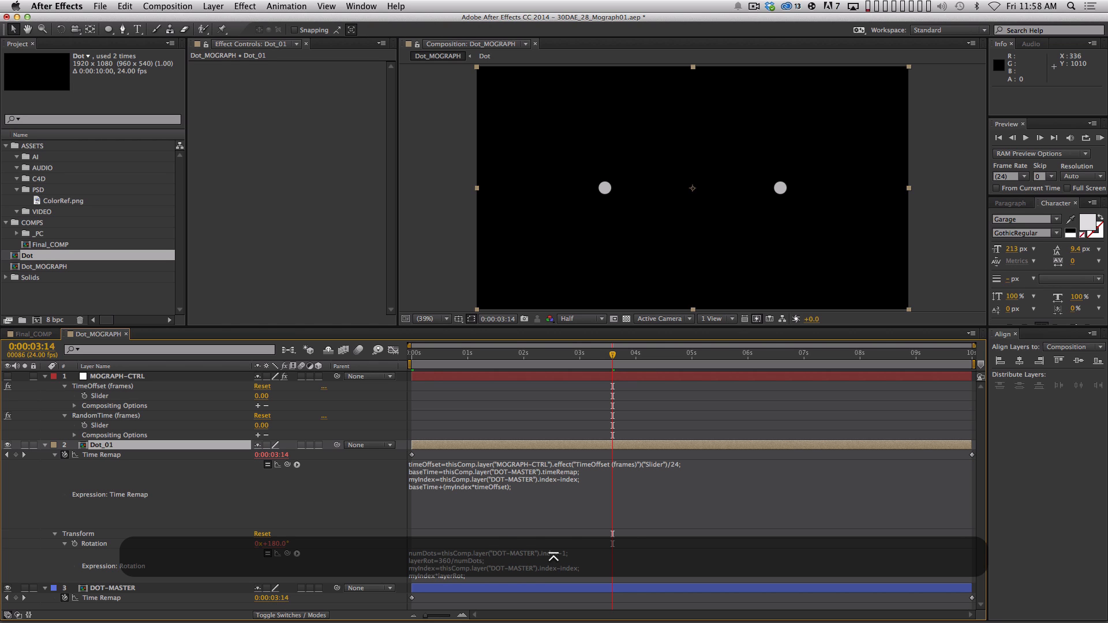
click(55, 534)
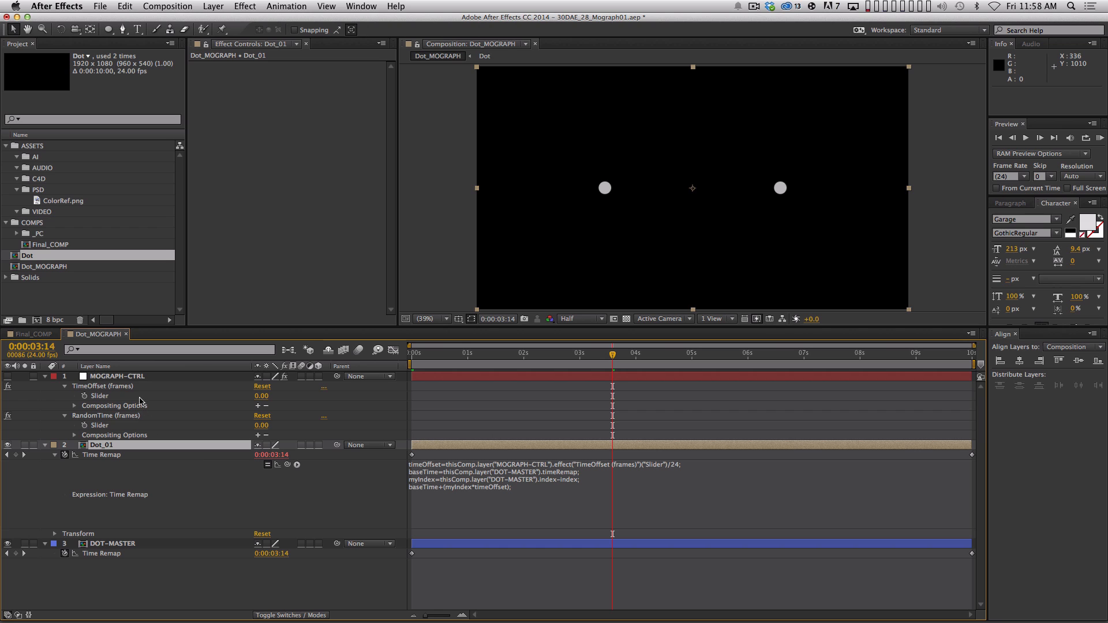
Set MOGRAPH-CTRL's TimeOffset (frames) slider to 2, preview the animation from the start and return to the first frame
click(261, 396)
text(2)
key(Return)
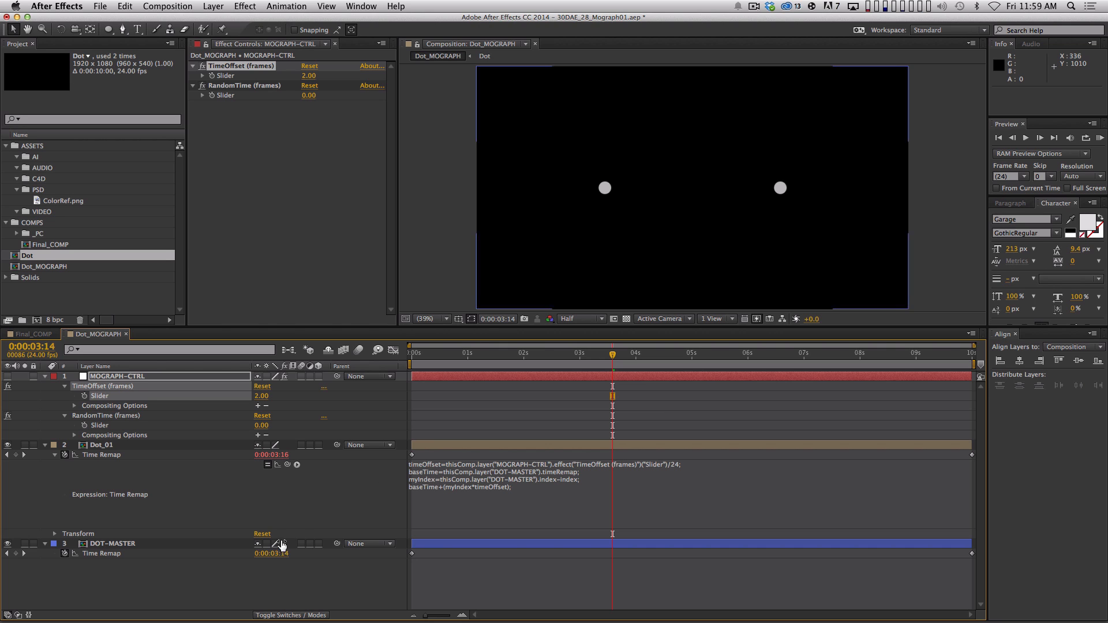
drag(445, 353, 353, 383)
key(space)
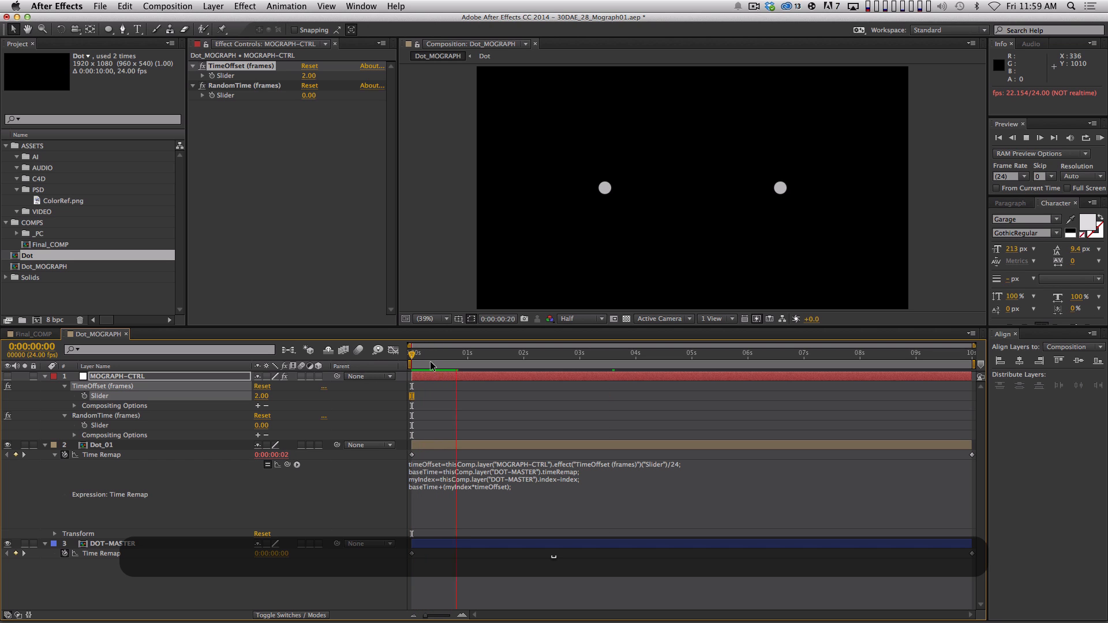
key(space)
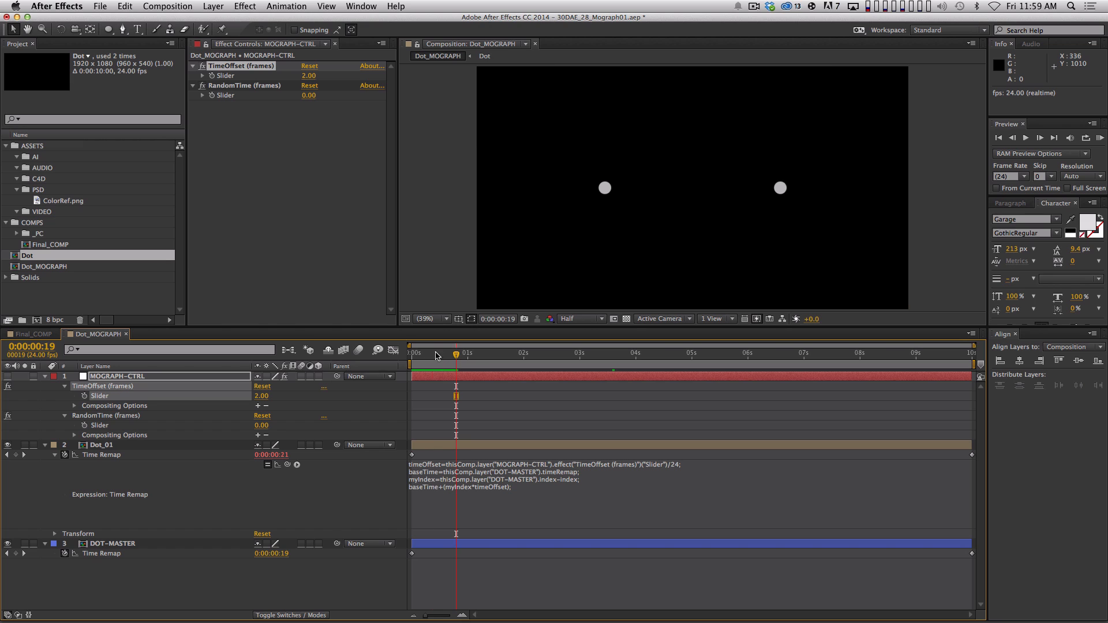
key(Home)
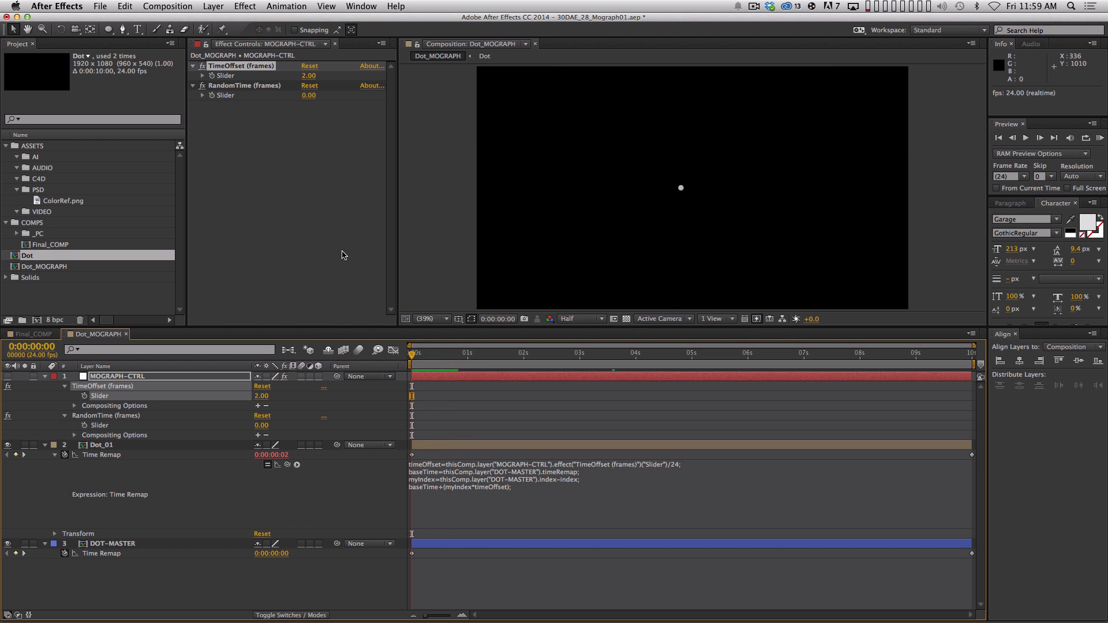
Set MOGRAPH-CTRL's TimeOffset (frames) slider to -2 and play the animation
click(309, 75)
key(Left)
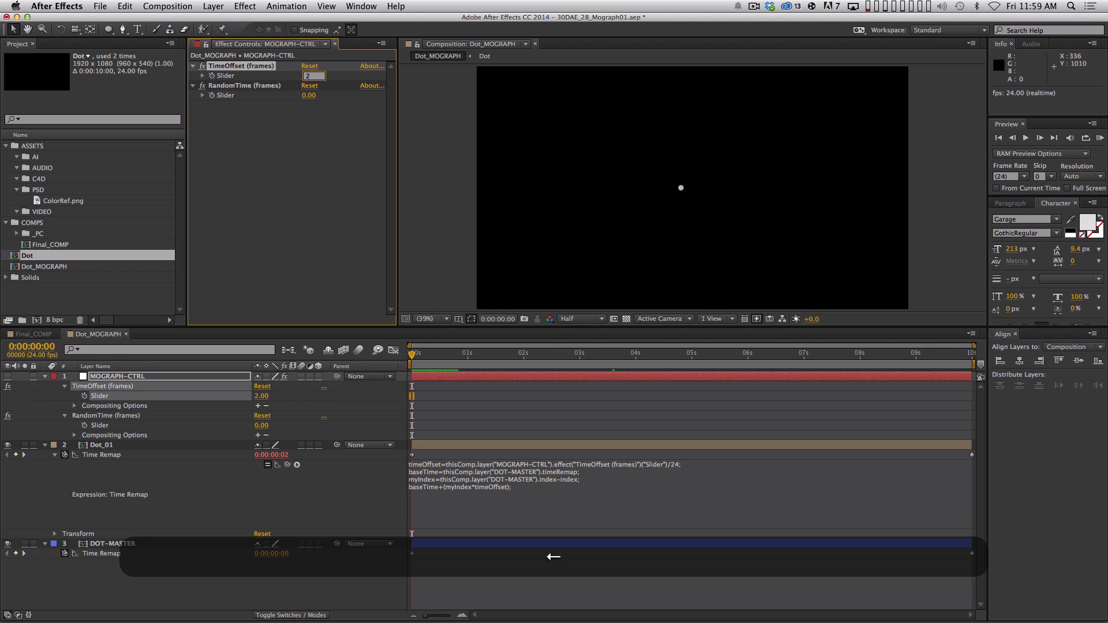
text(-)
key(Return)
key(space)
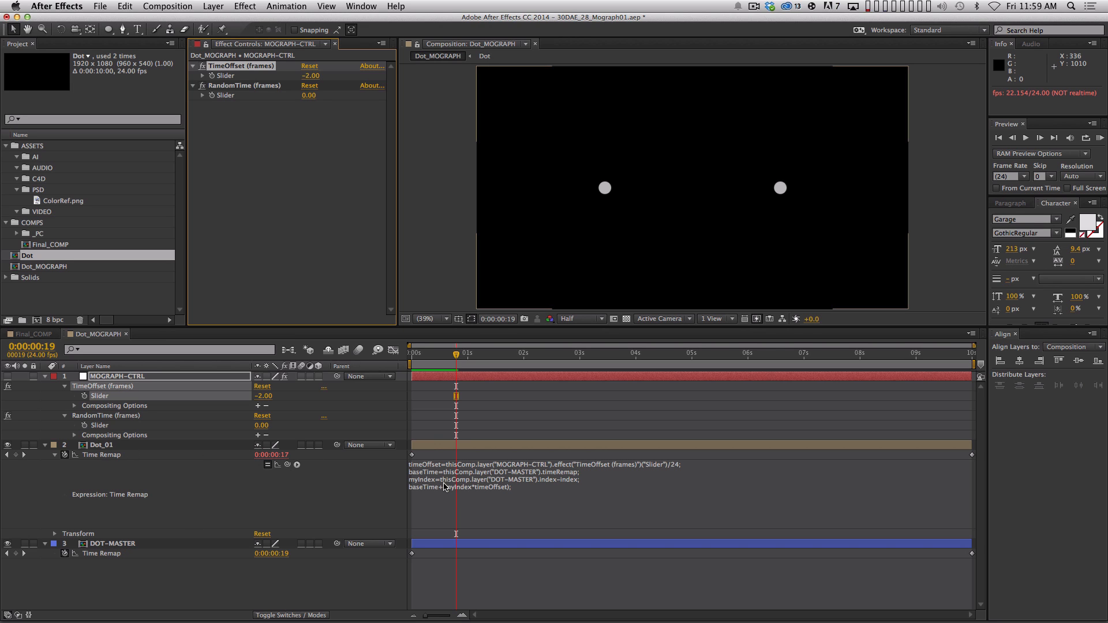
Collapse Dot_01's properties, duplicate the layer once and preview the animation with the new copy
click(444, 486)
text(()
click(45, 445)
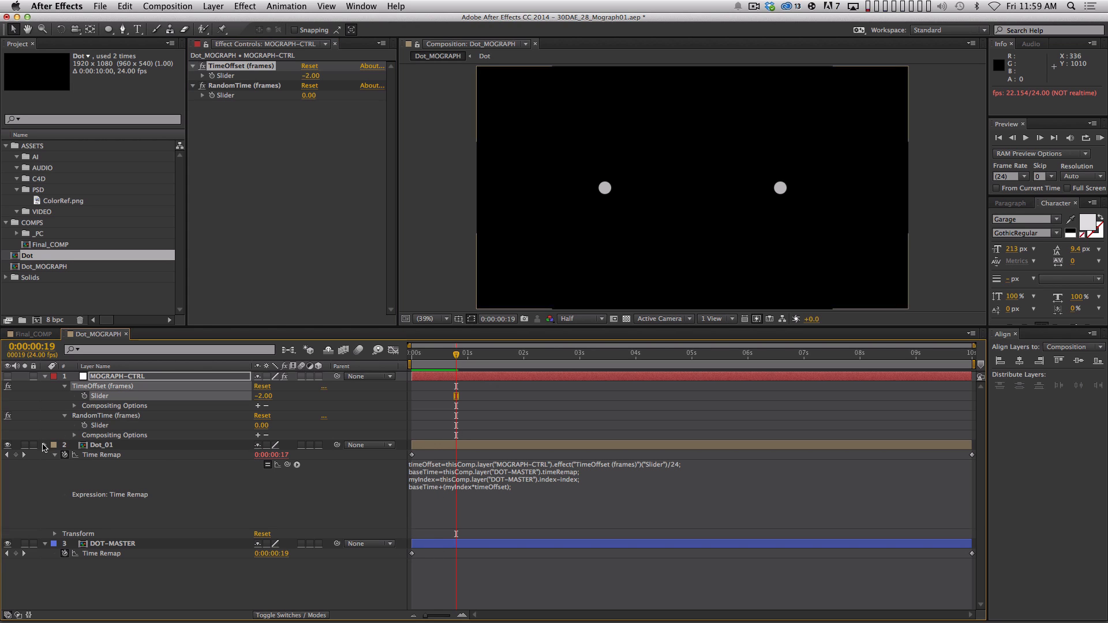
click(113, 447)
key(super+d)
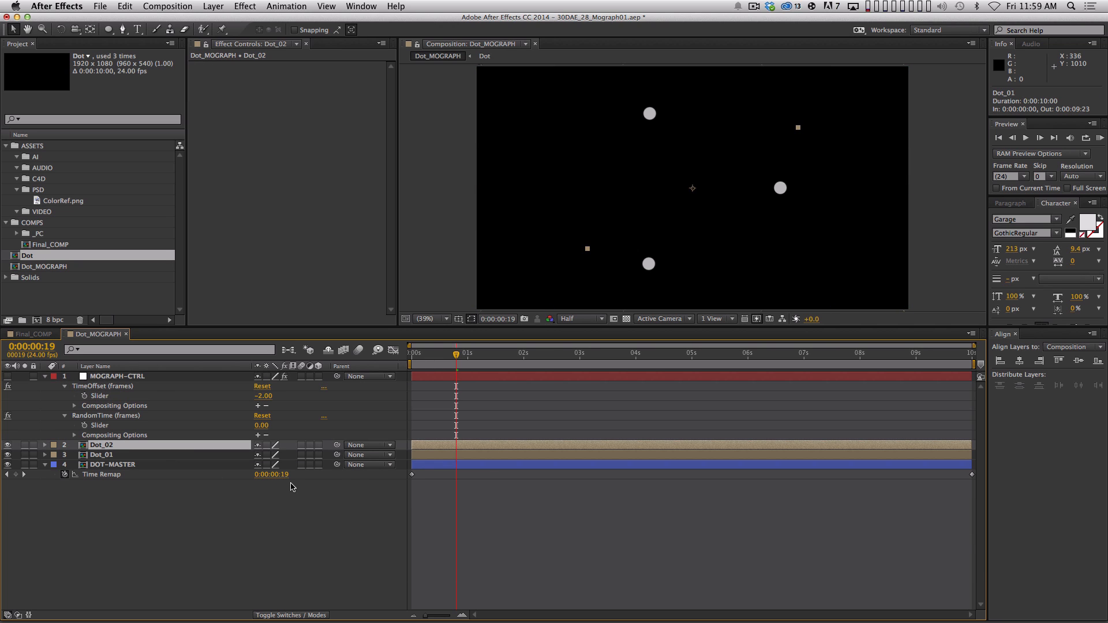
key(u)
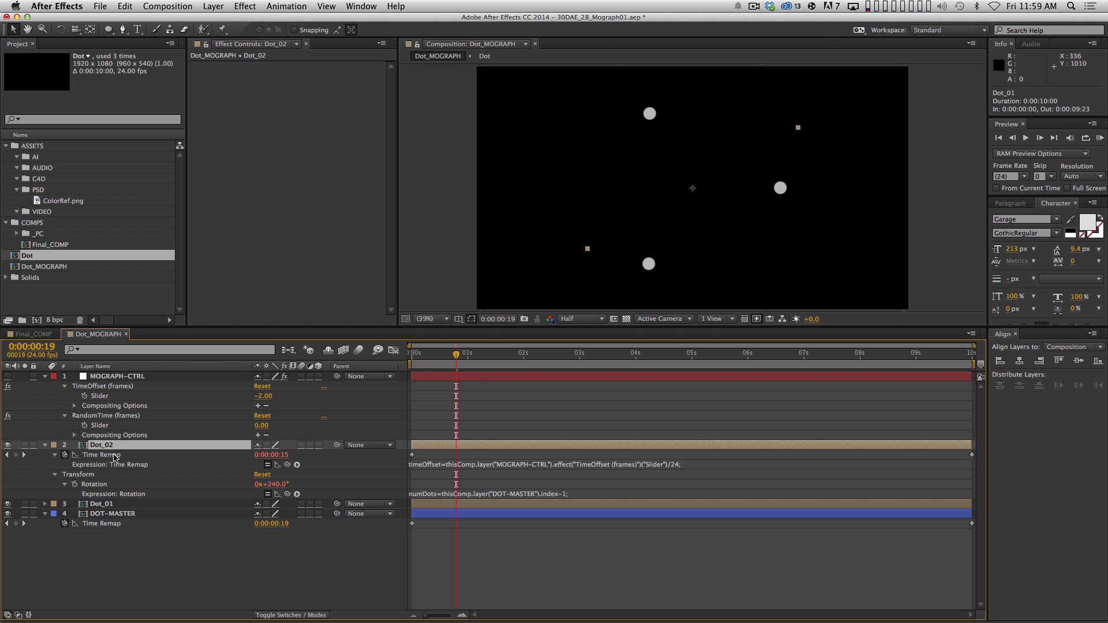
key(u)
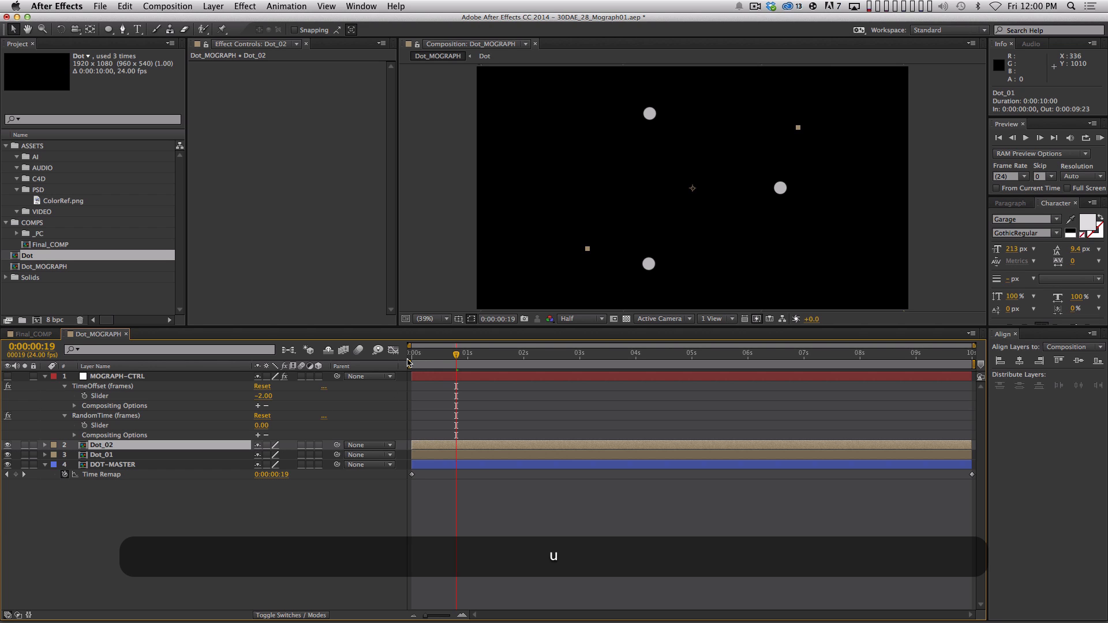
key(KP_0)
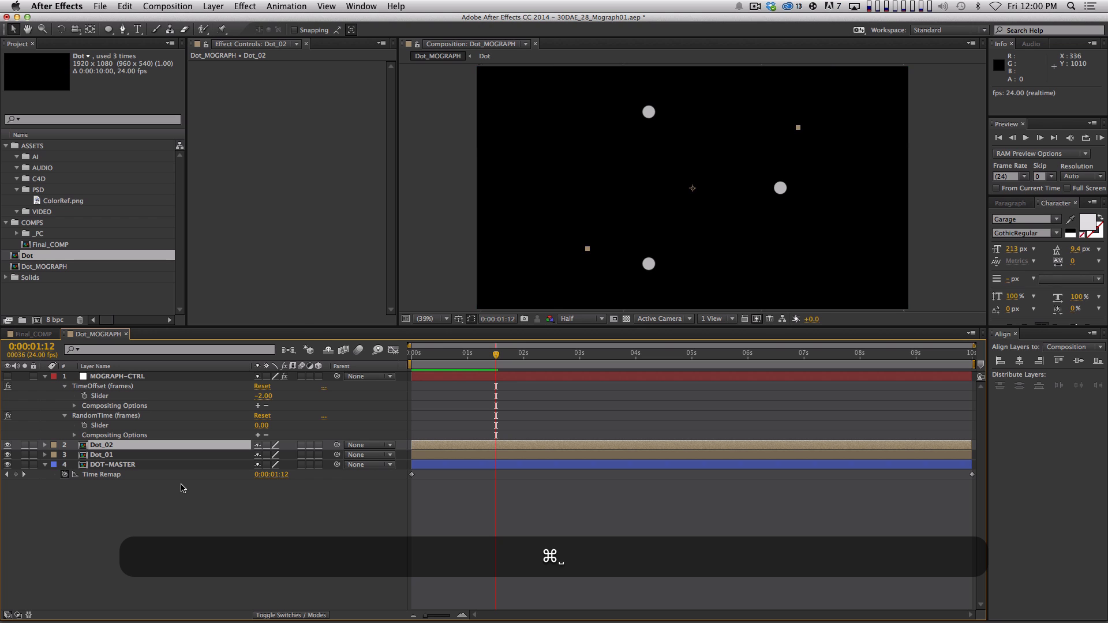
Duplicate Dot_02 four times in succession and preview the animation with the work area ending at 0:00:01:16
key(super+d)
key(super+d)
key(super+d)
key(super+d)
key(KP_0)
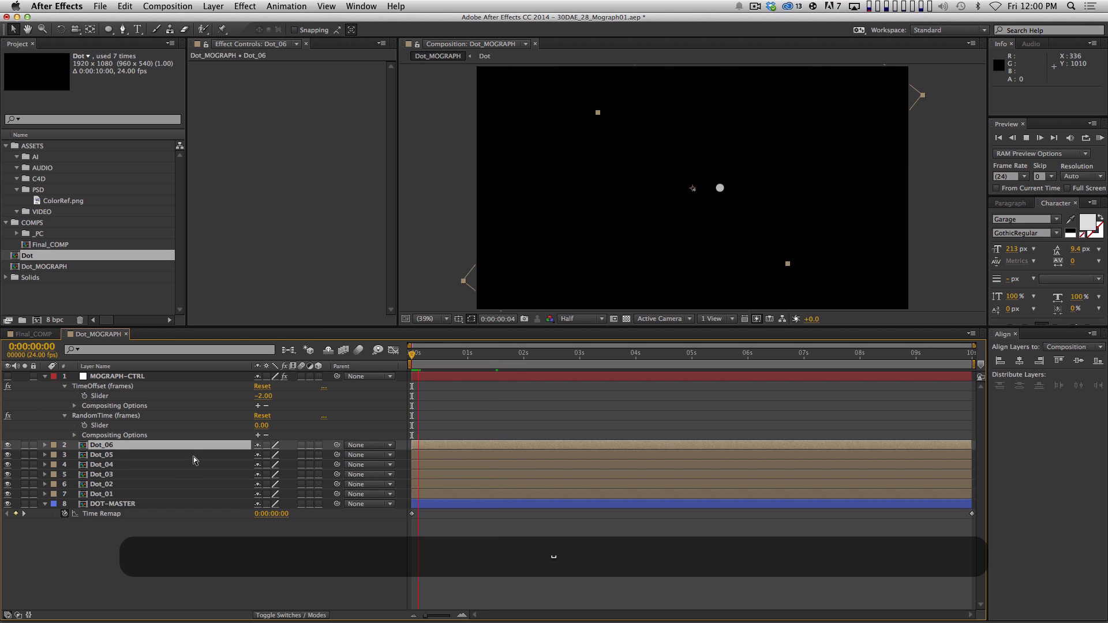
key(KP_0)
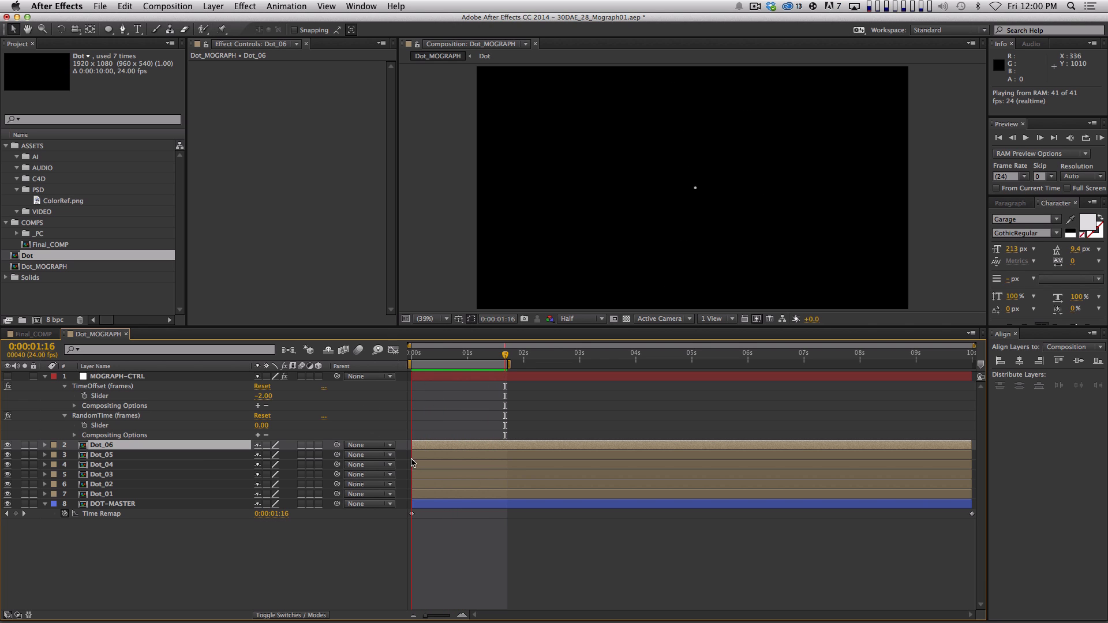
Open Dot_06's Time Remap expression to review its offset calculation, close it without changes and replay the animation
key(u)
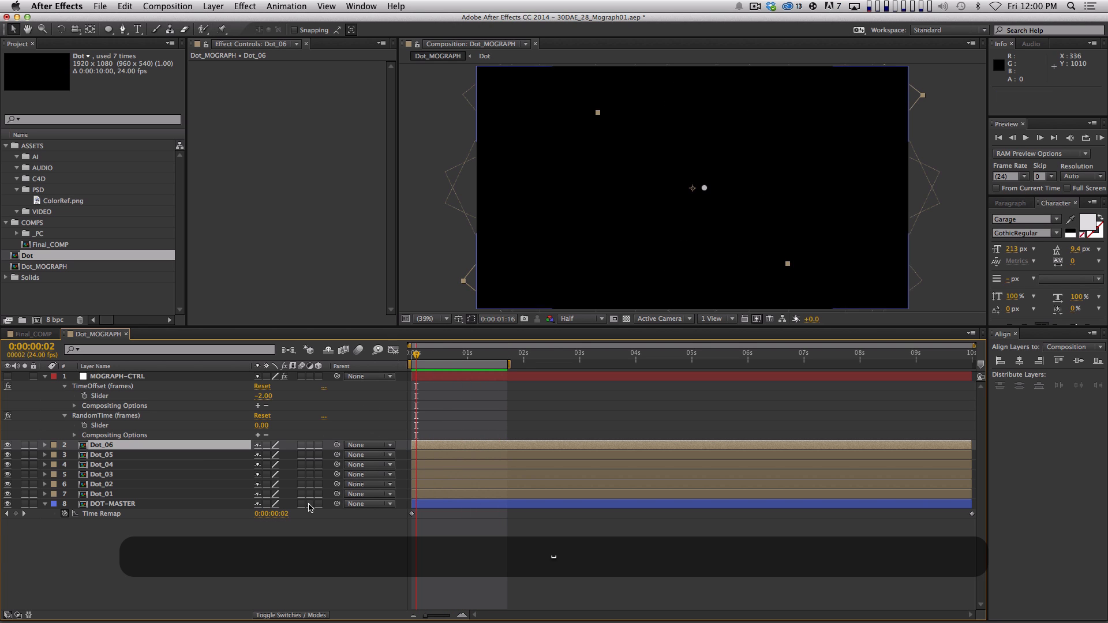
click(466, 466)
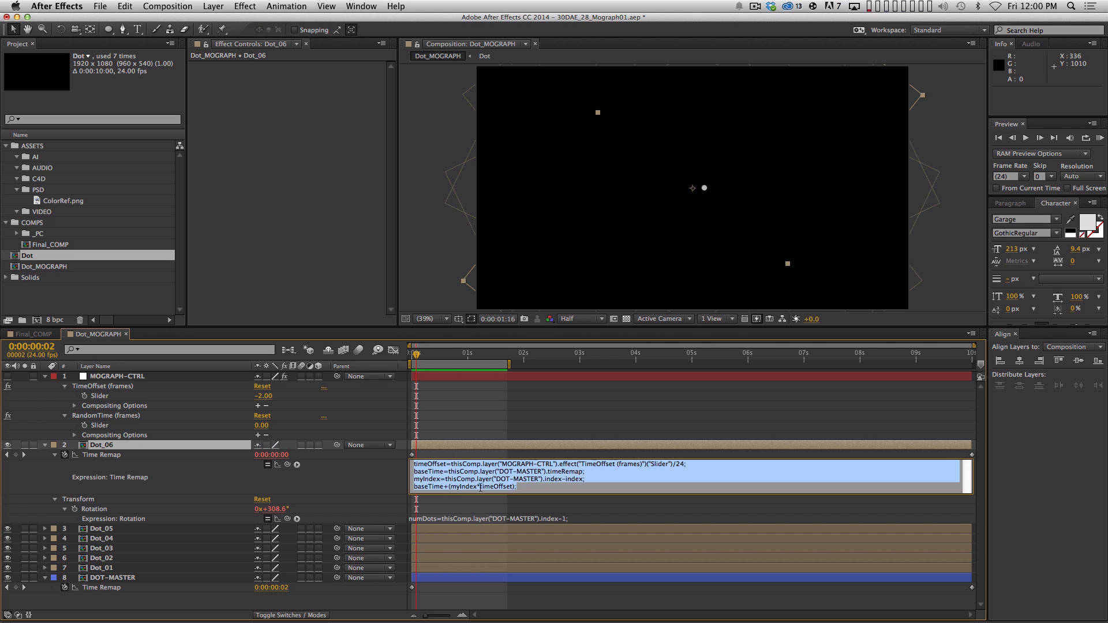
click(543, 490)
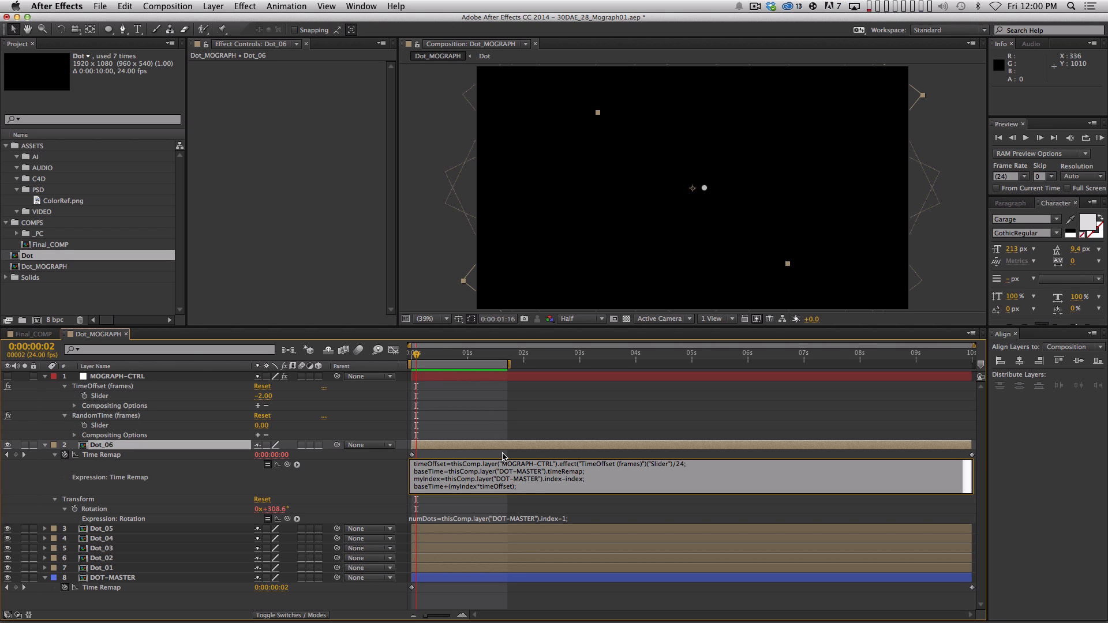
click(502, 456)
key(KP_0)
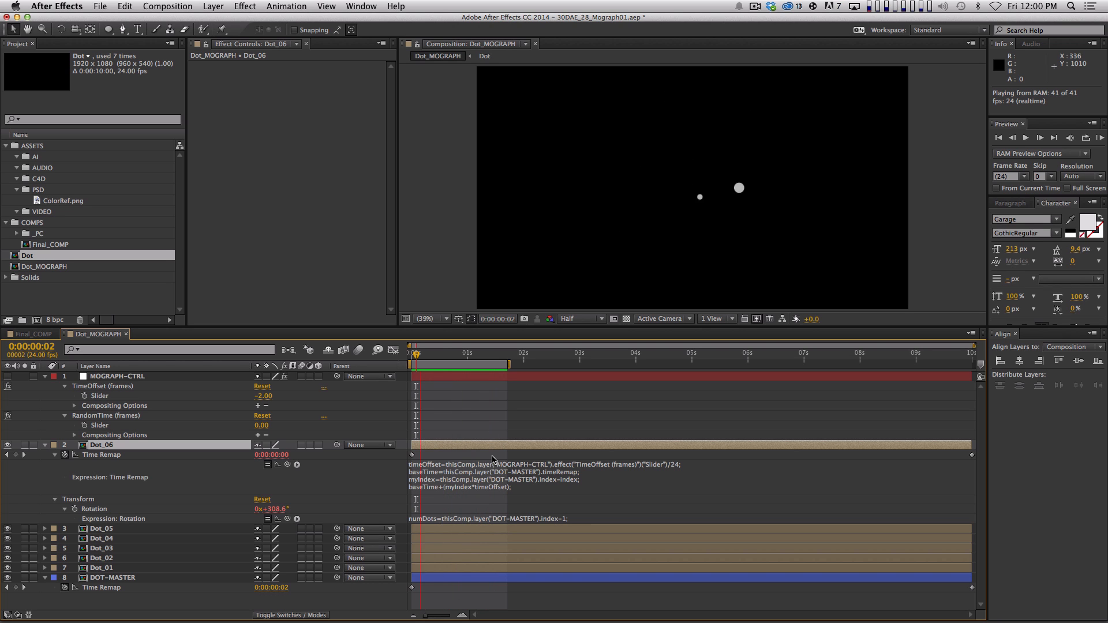
Collapse all layer properties, duplicate Dot_06 twice in succession and preview the animation
key(shift+super+grave)
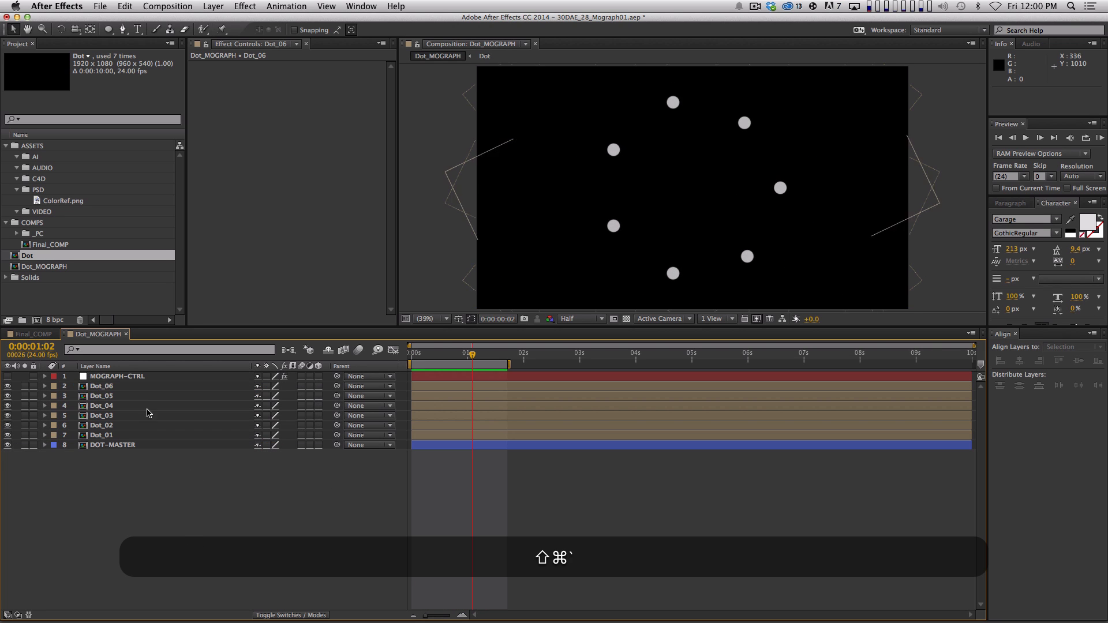
key(super+d)
key(super+d)
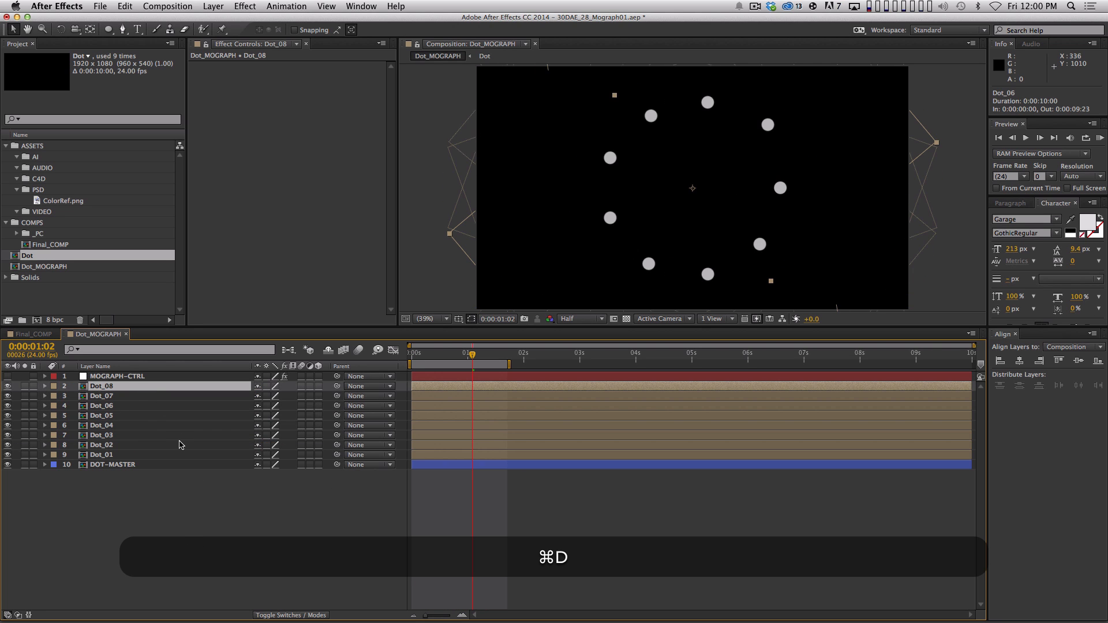
key(KP_0)
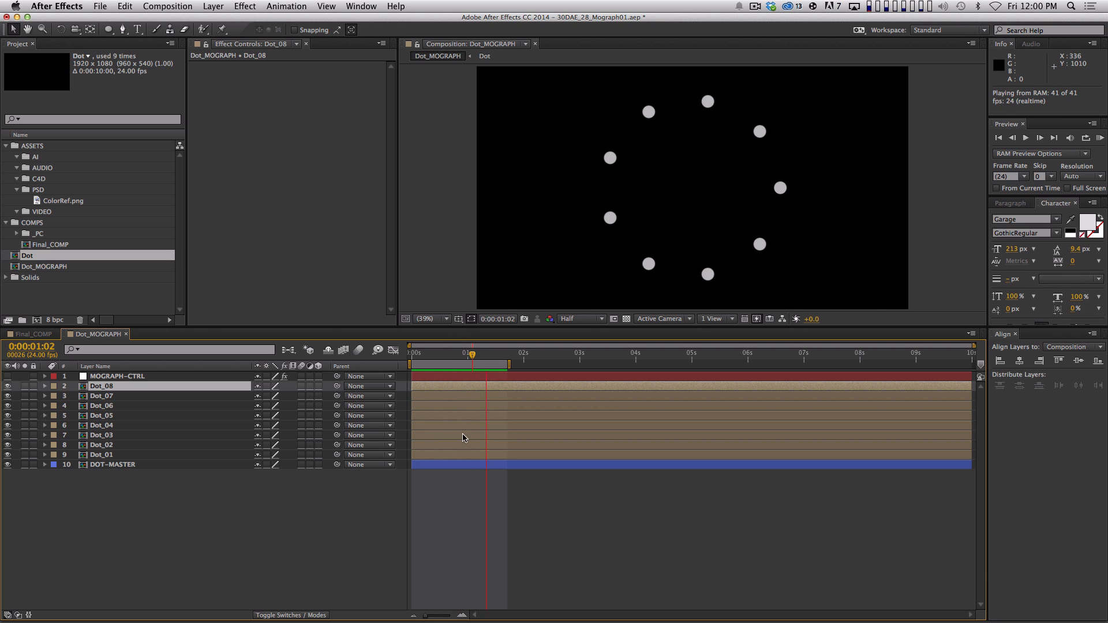
key(space)
Duplicate the topmost Dot layer five more times in succession and extend the work area's end to 0:00:03:02
key(super+d)
key(super+d)
key(super+d)
key(super+d)
key(super+d)
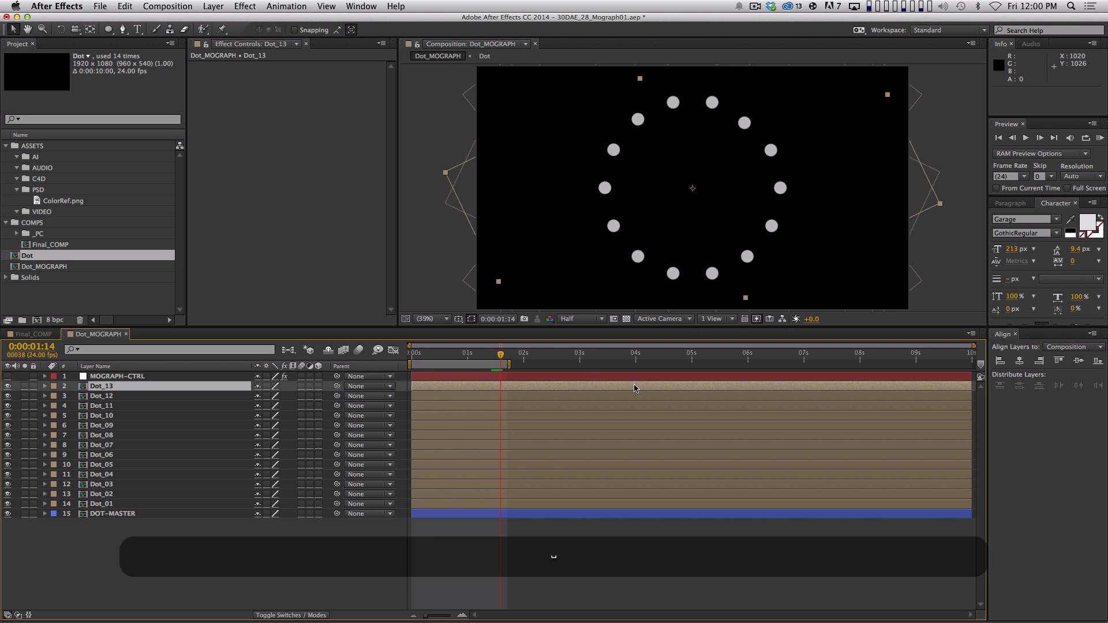
click(585, 362)
key(n)
Set the TimeOffset (frames) slider on the MOGRAPH-CTRL layer to -1
click(178, 378)
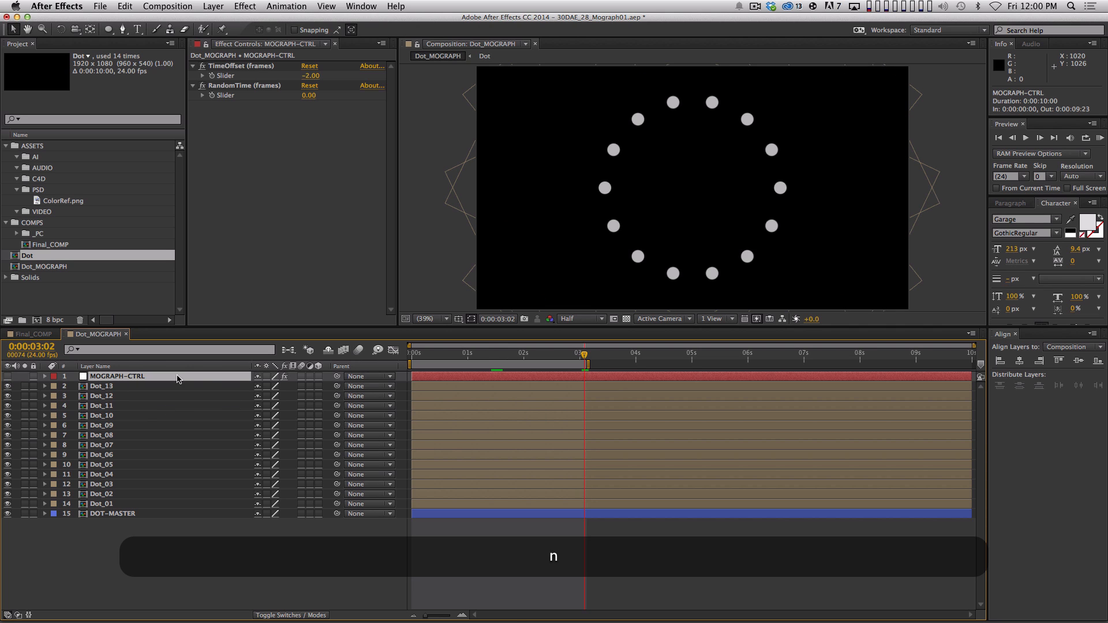
click(303, 75)
text(-)
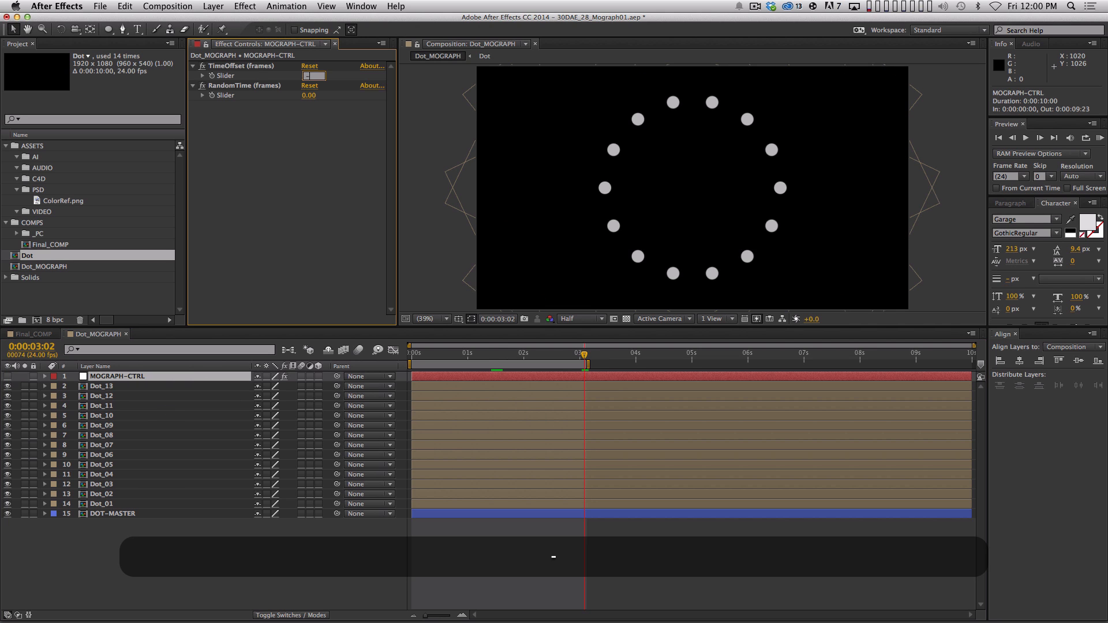
text(2)
key(BackSpace)
text(1)
key(KP_Enter)
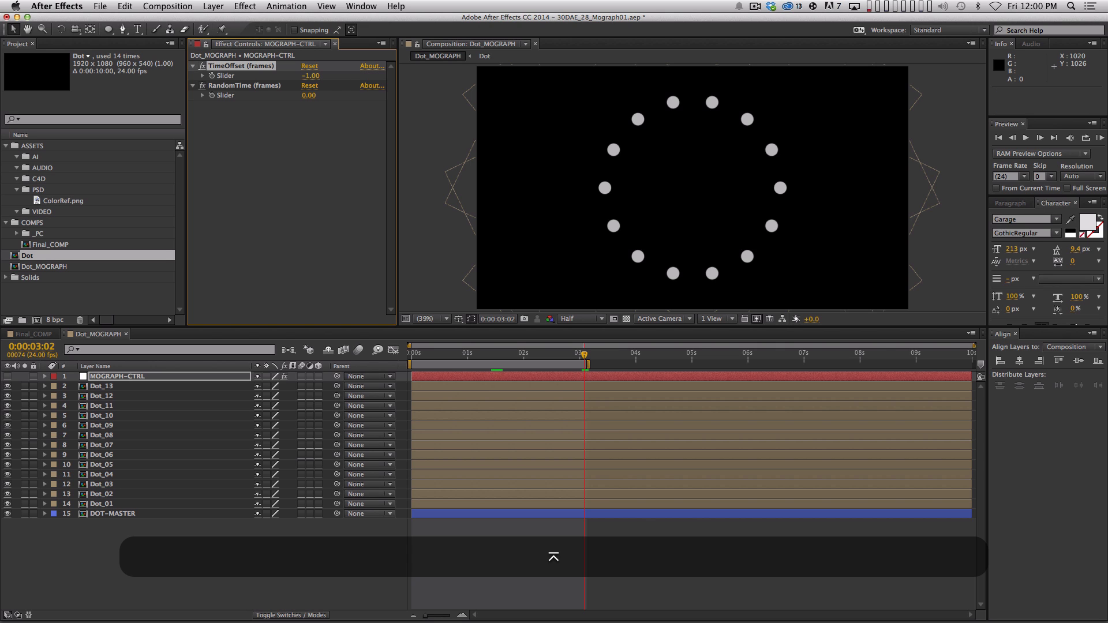
Preview the Dot_MOGRAPH animation and scrub through its opening frames to check the offset dots, ending at the first frame
key(KP_0)
key(space)
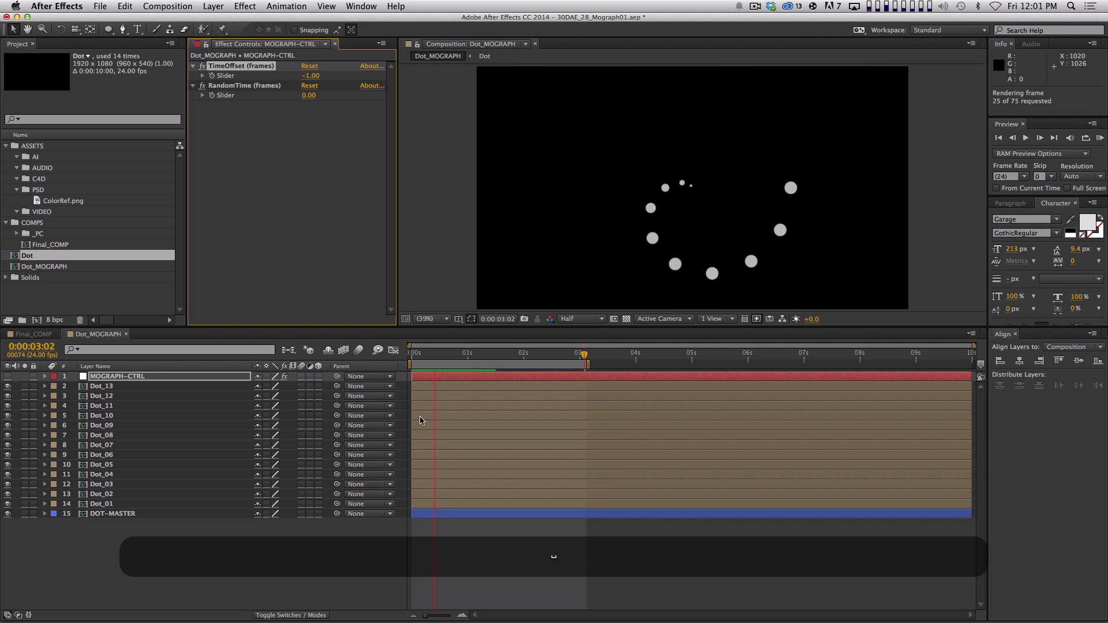
key(Home)
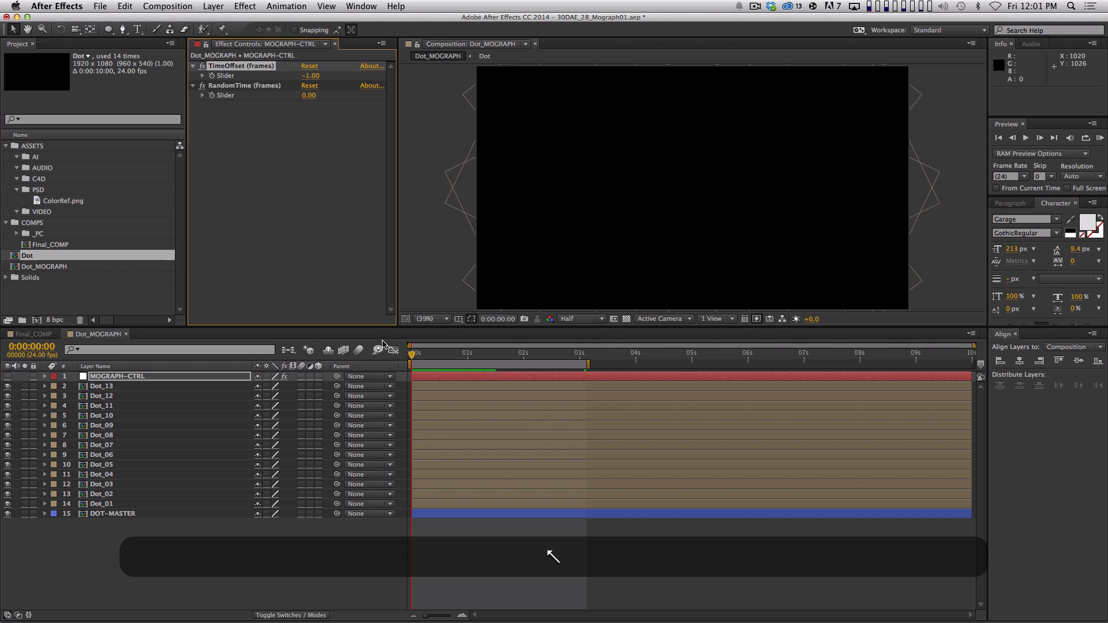
click(413, 357)
key(space)
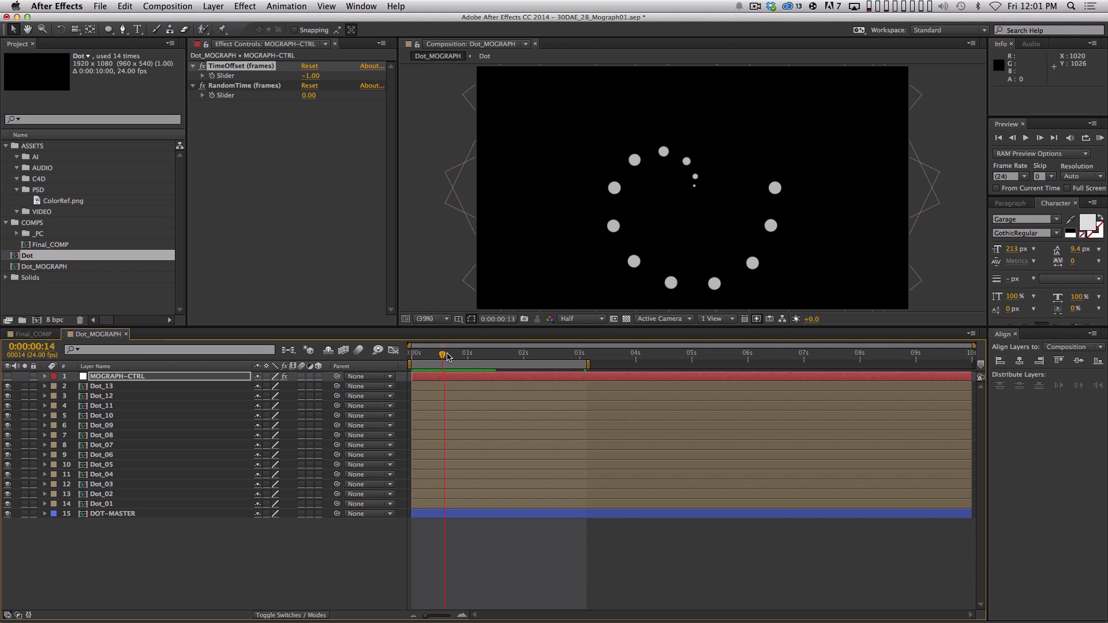
key(Home)
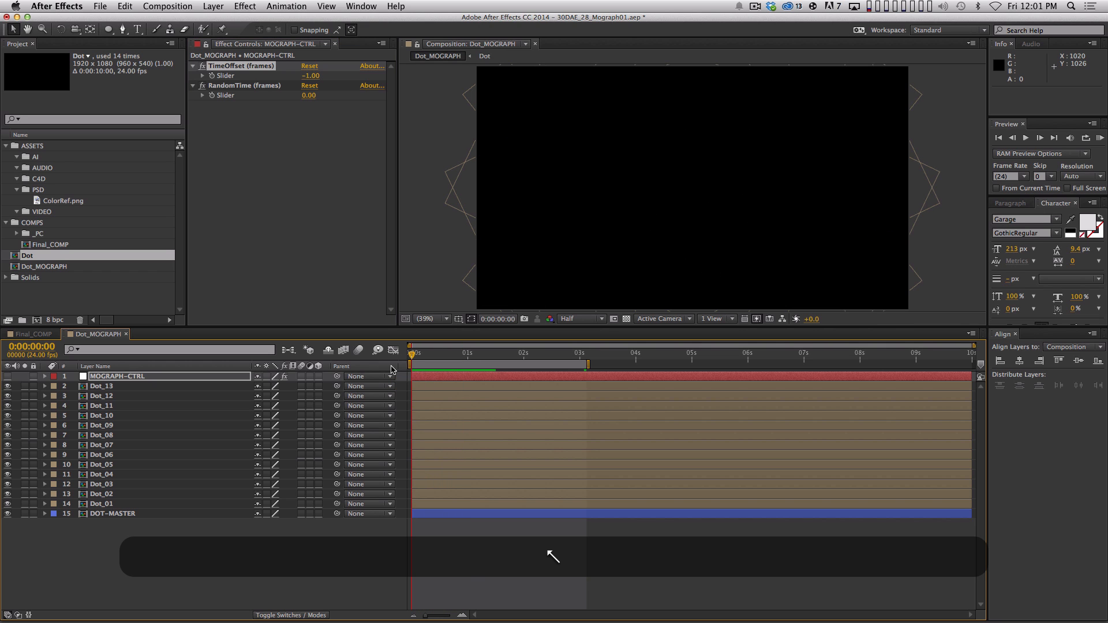
Try staggering layers Dot_02 through Dot_07 manually in time, starting each one frame later than the layer below it
key(equal)
key(equal)
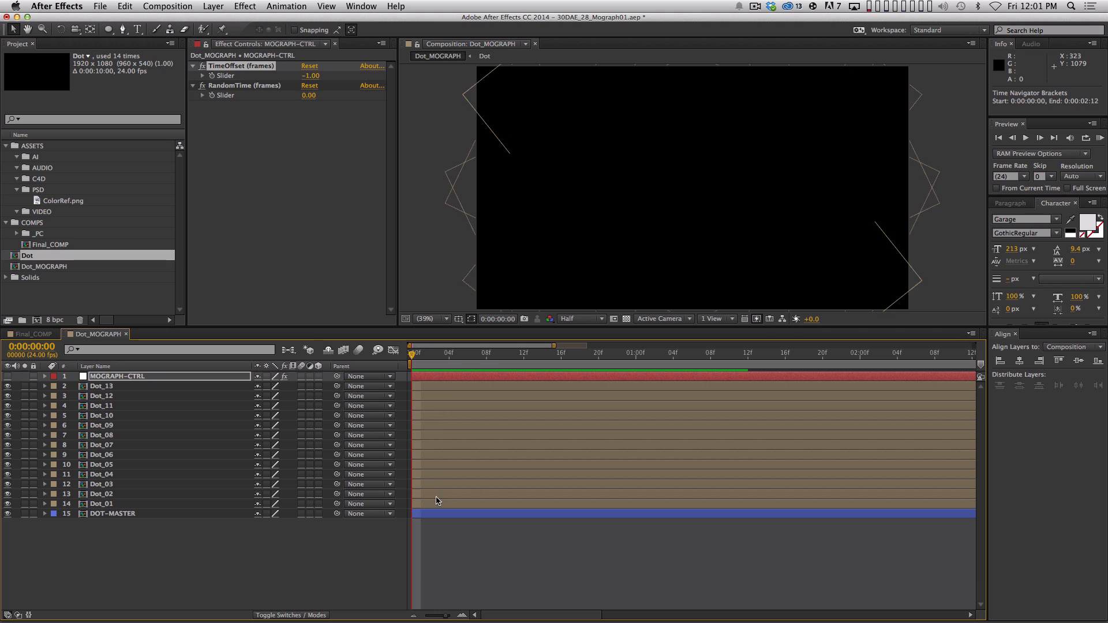
drag(423, 496, 492, 456)
drag(414, 445, 470, 445)
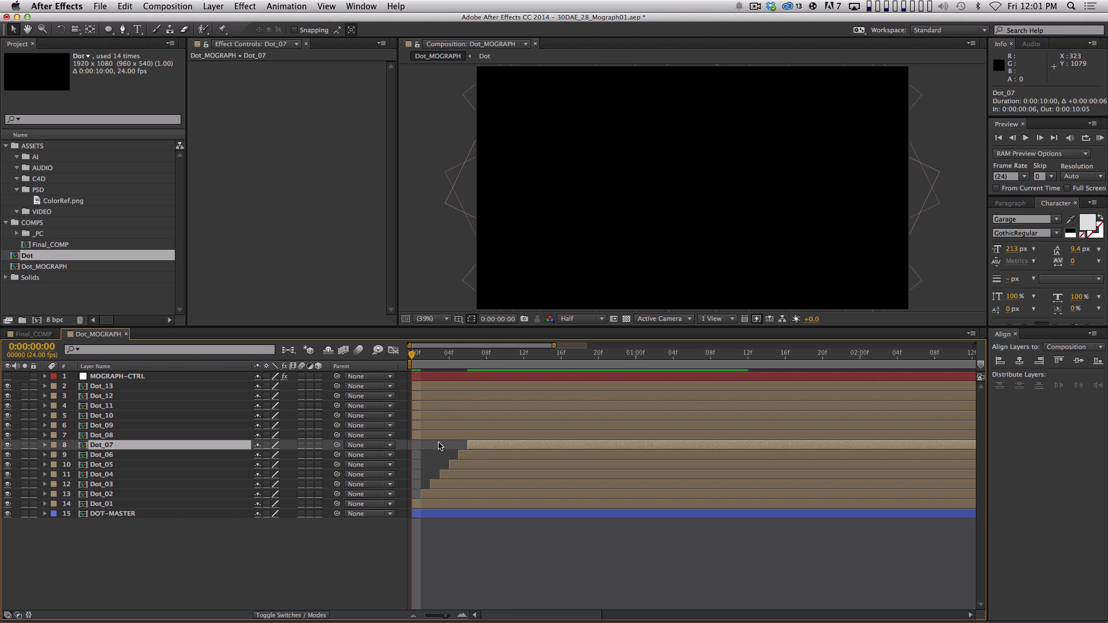
Undo the manual time shifts of layers Dot_02 through Dot_07 and scrub through the first second of the animation
key(super+z)
key(super+z)
key(super+z)
key(super+z)
key(super+z)
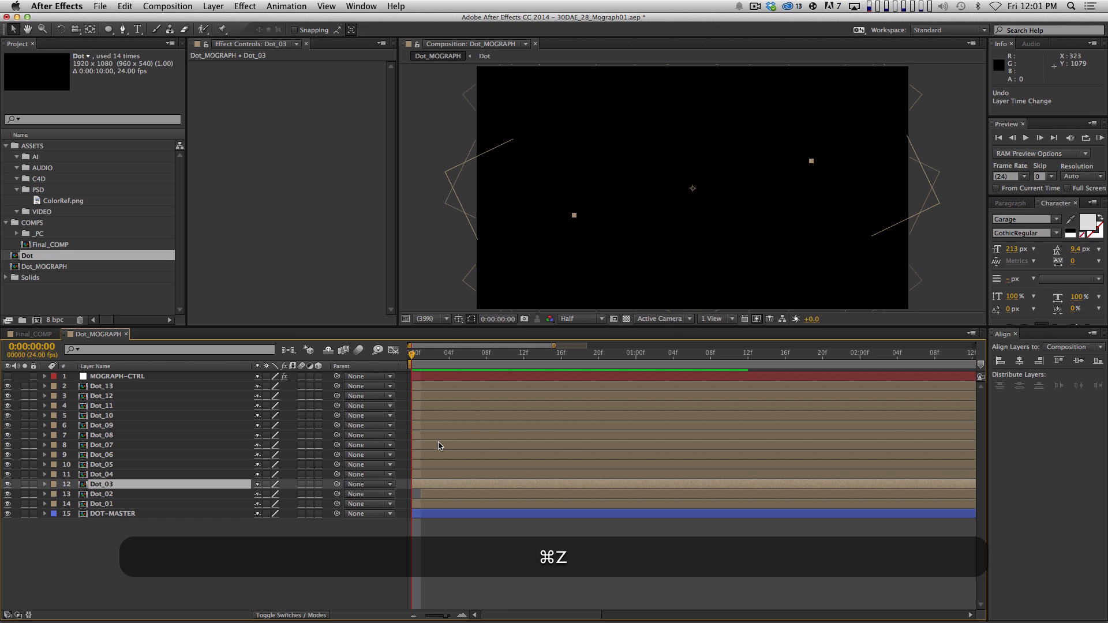
key(super+z)
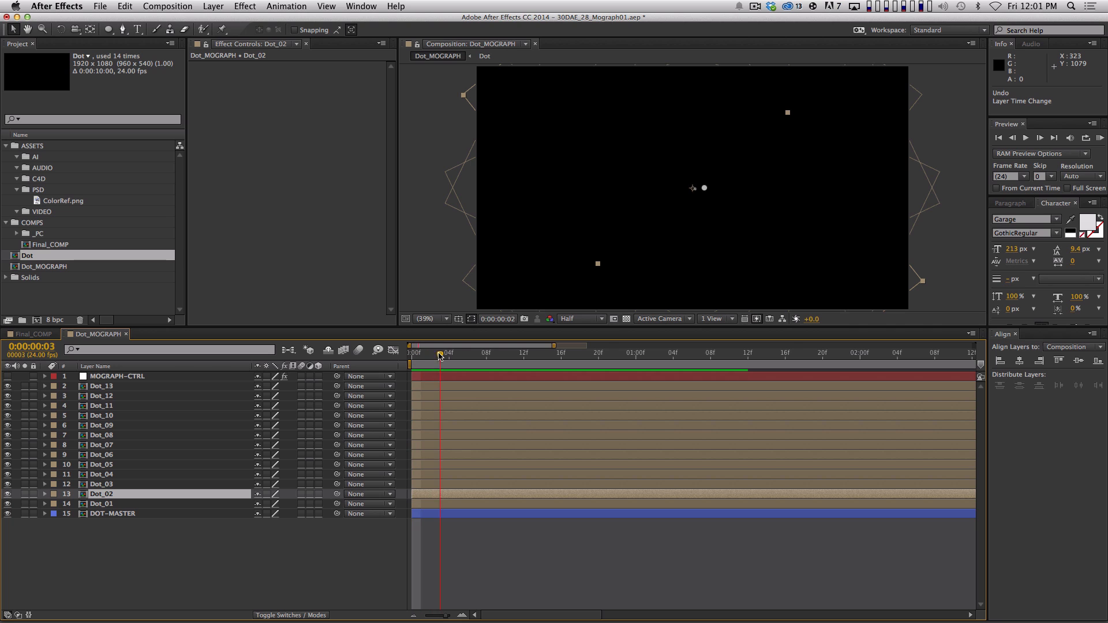
drag(411, 353, 470, 354)
key(space)
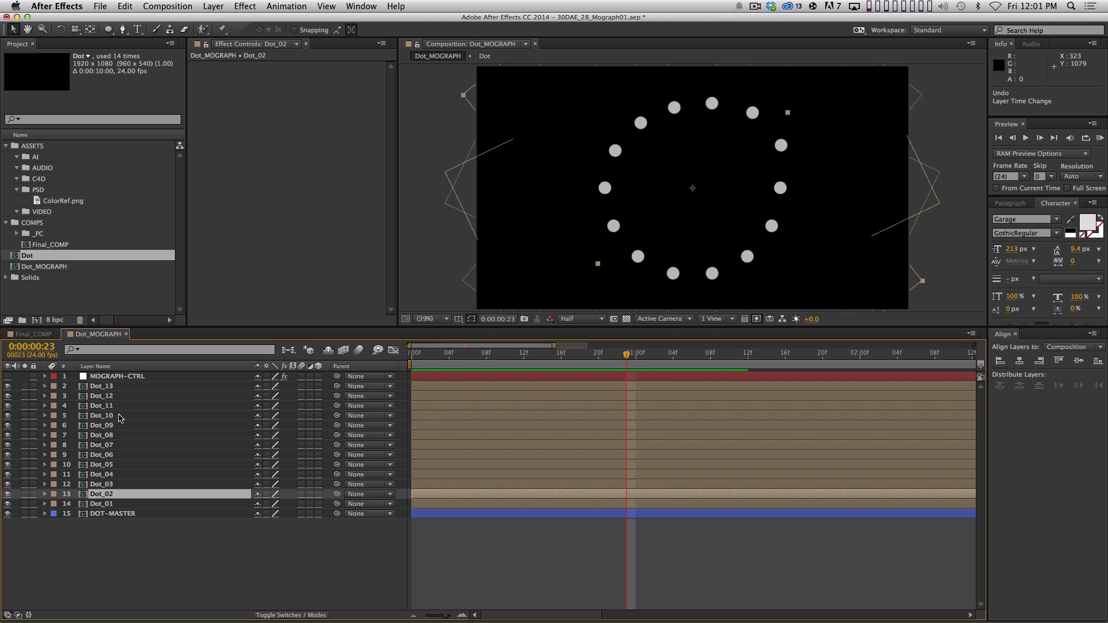
Set the TimeOffset slider of MOGRAPH-CTRL to -0.5 and preview the dot animation from the first frame
drag(625, 355, 410, 356)
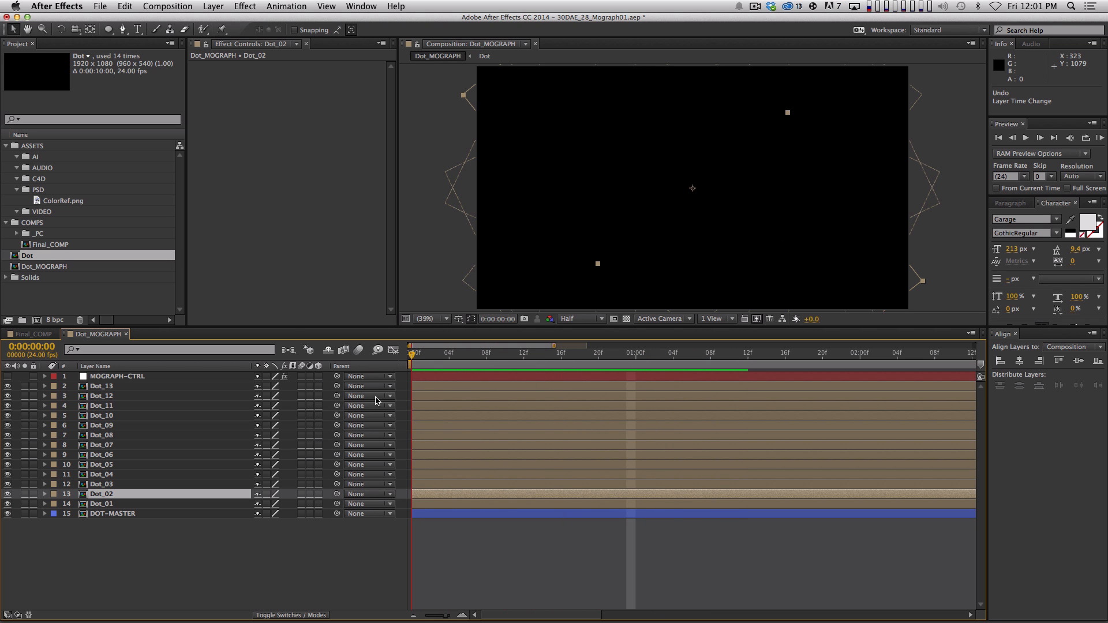
click(171, 377)
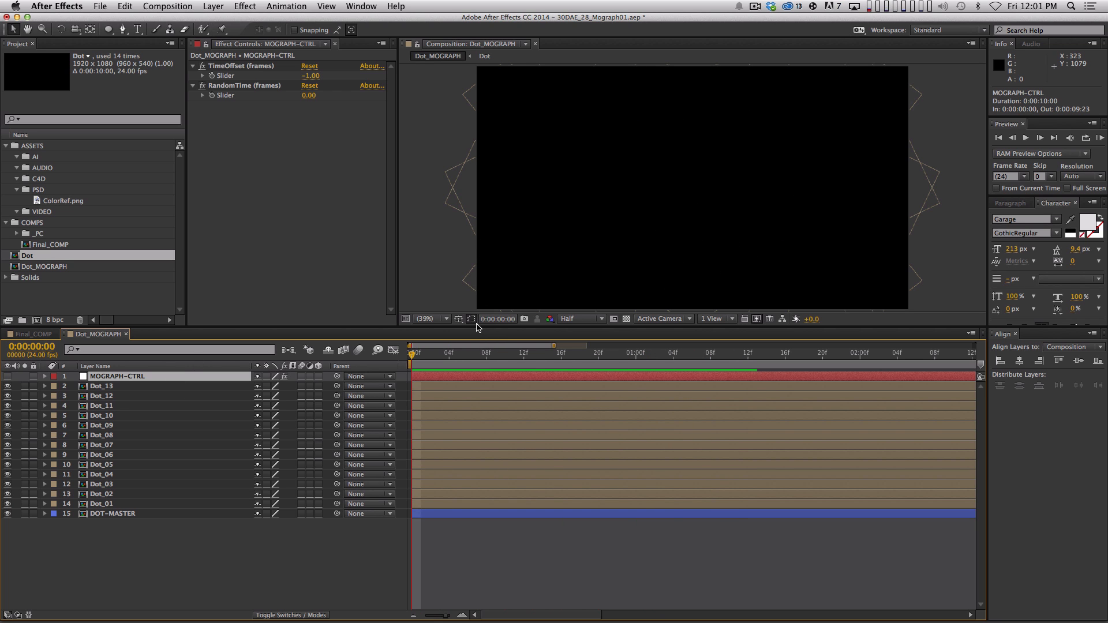
click(310, 76)
text(-5)
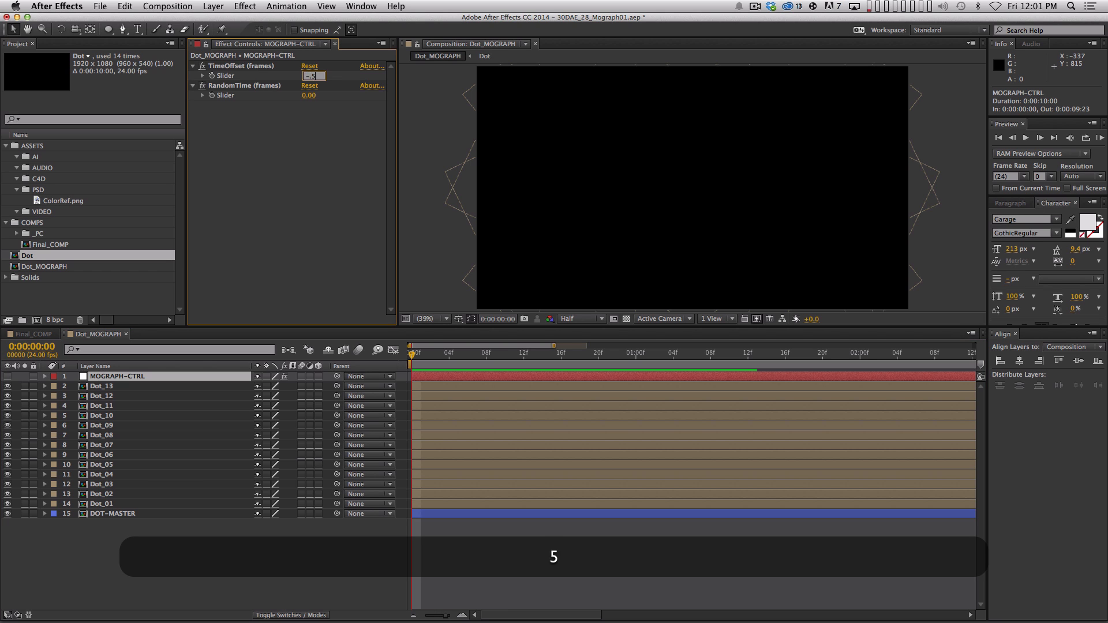
key(Return)
key(space)
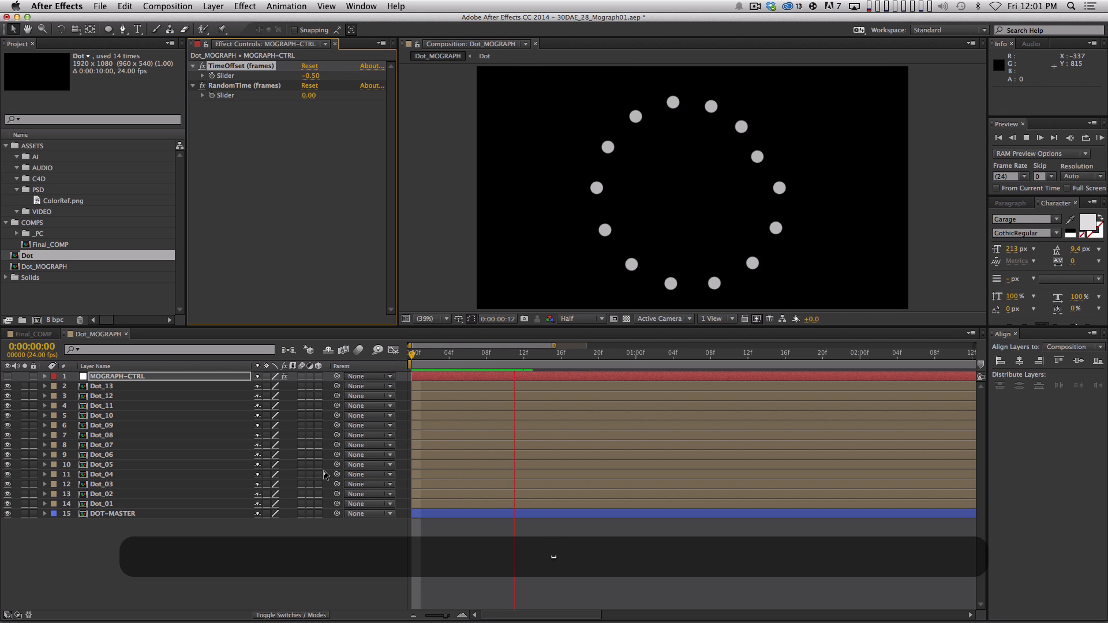
key(space)
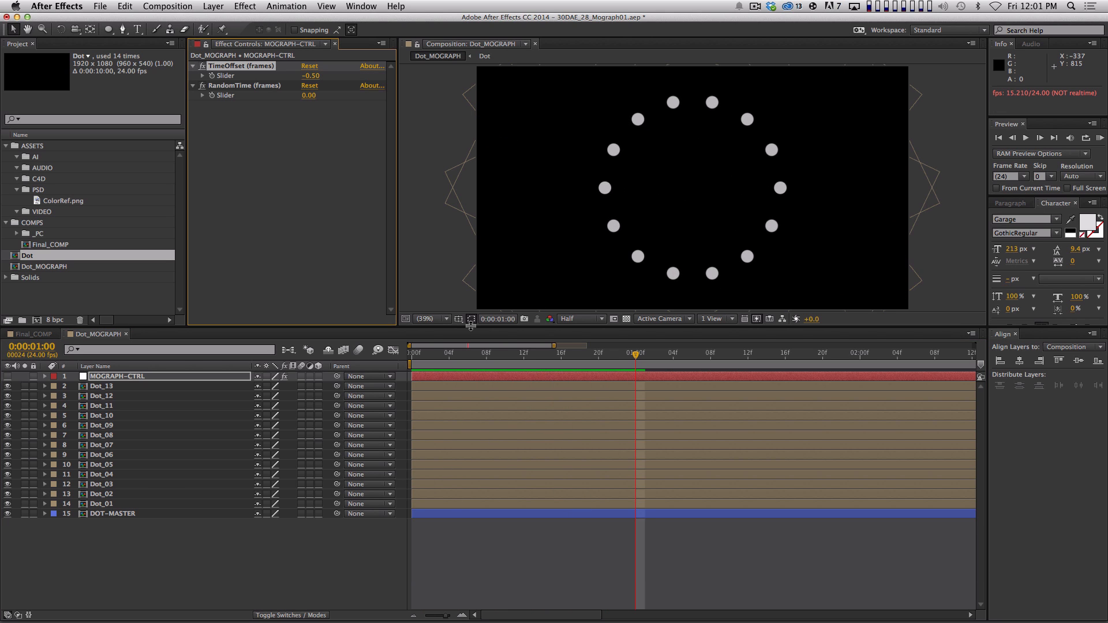
Move to frame 11, set the TimeOffset slider to -0.1 and preview the dot animation
click(514, 355)
drag(312, 76, 312, 84)
click(312, 76)
text(-0.)
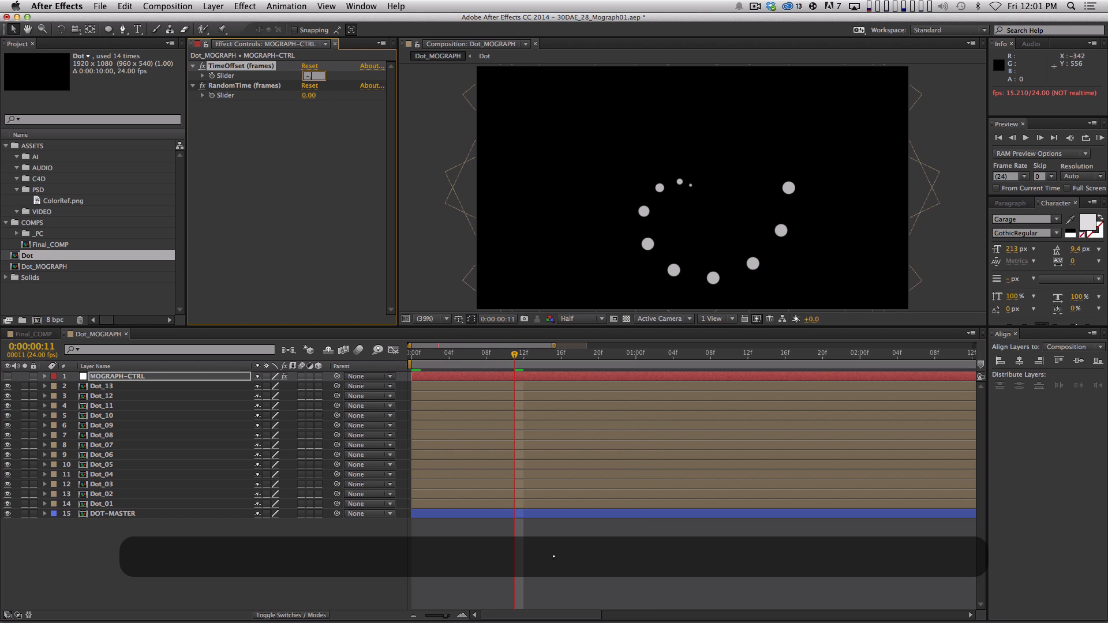
text(1)
key(Return)
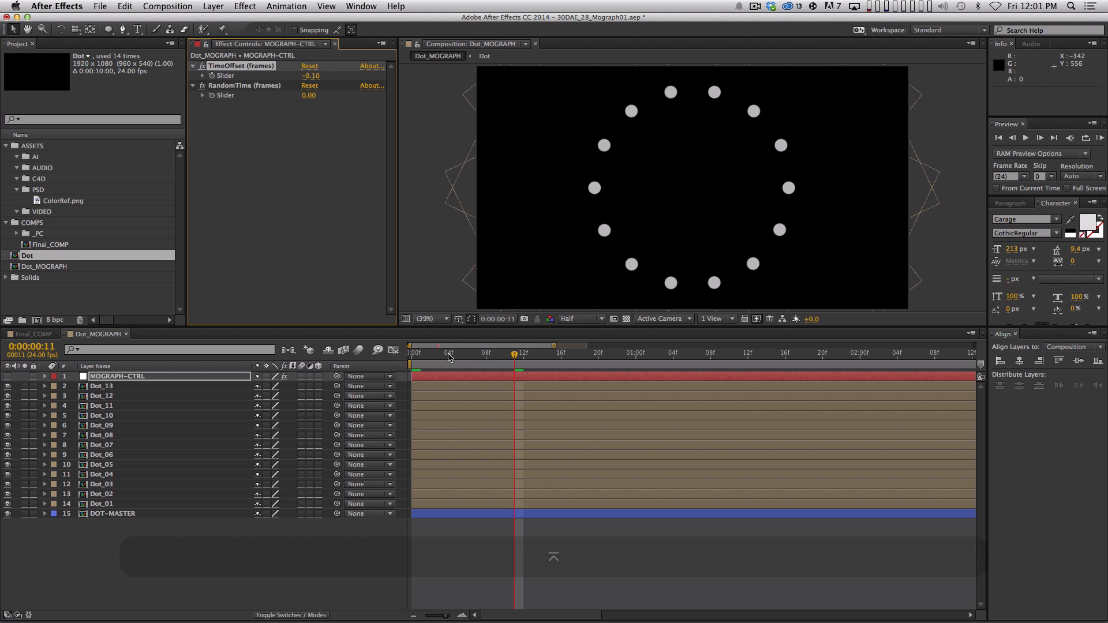
key(space)
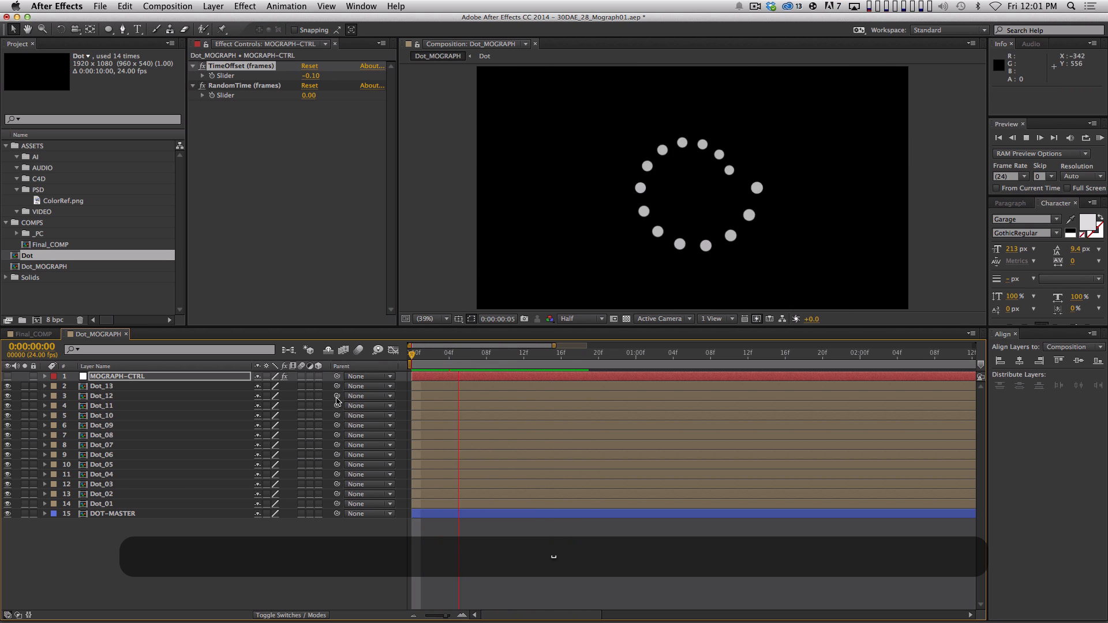
key(space)
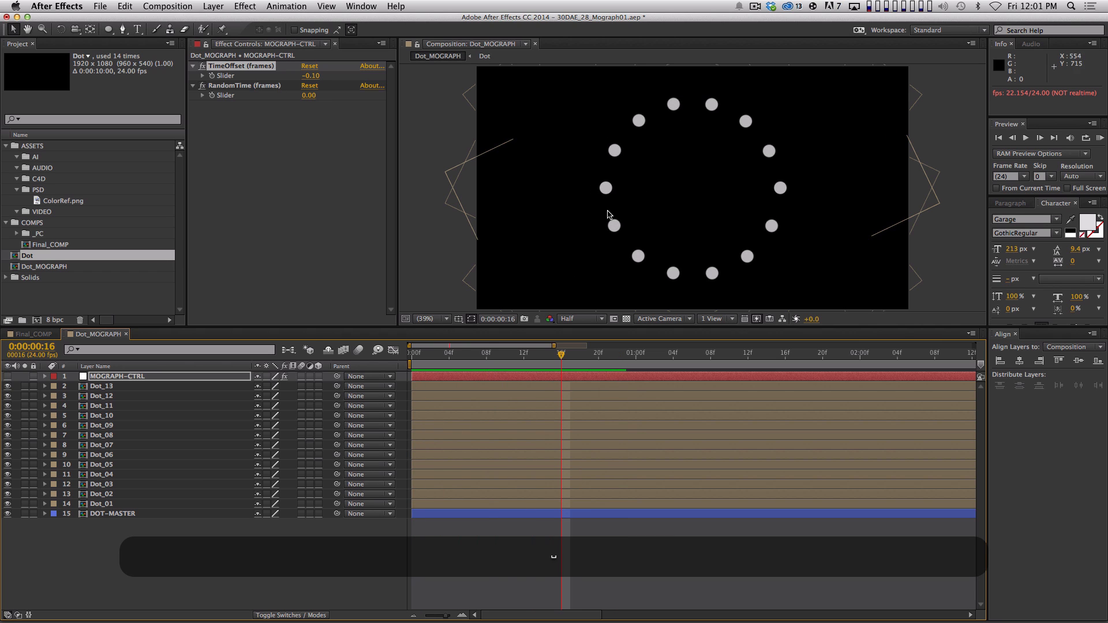
Adjust the TimeOffset slider in fine increments to -0.4
click(310, 75)
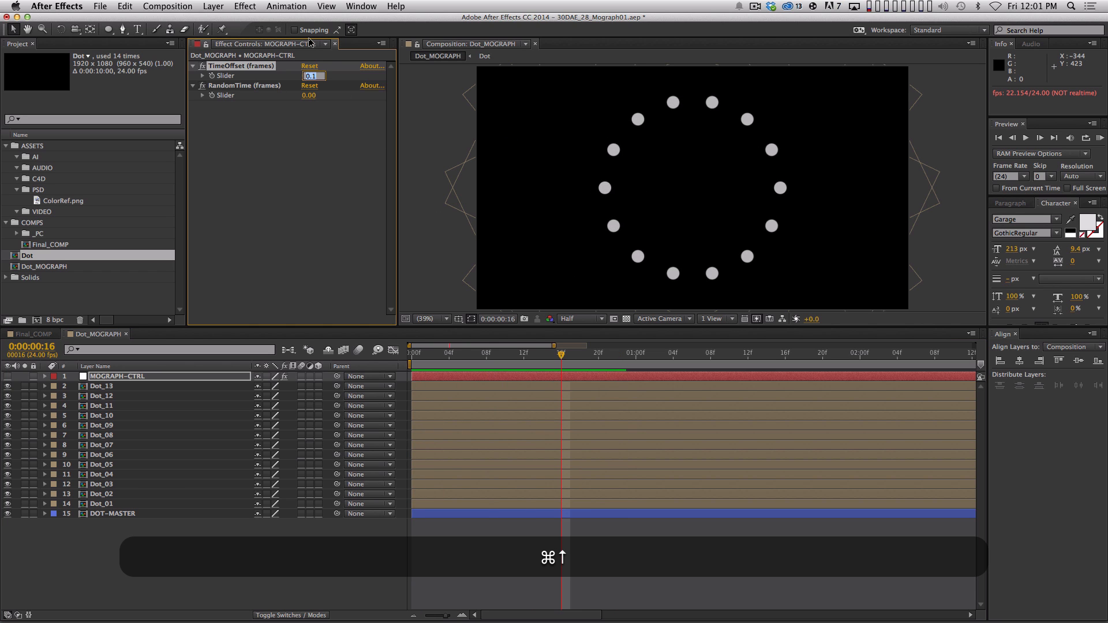
key(super+Down)
key(super+Down)
key(super+Down)
key(super+Down)
key(super+Down)
key(super+Down)
key(super+Down)
key(Return)
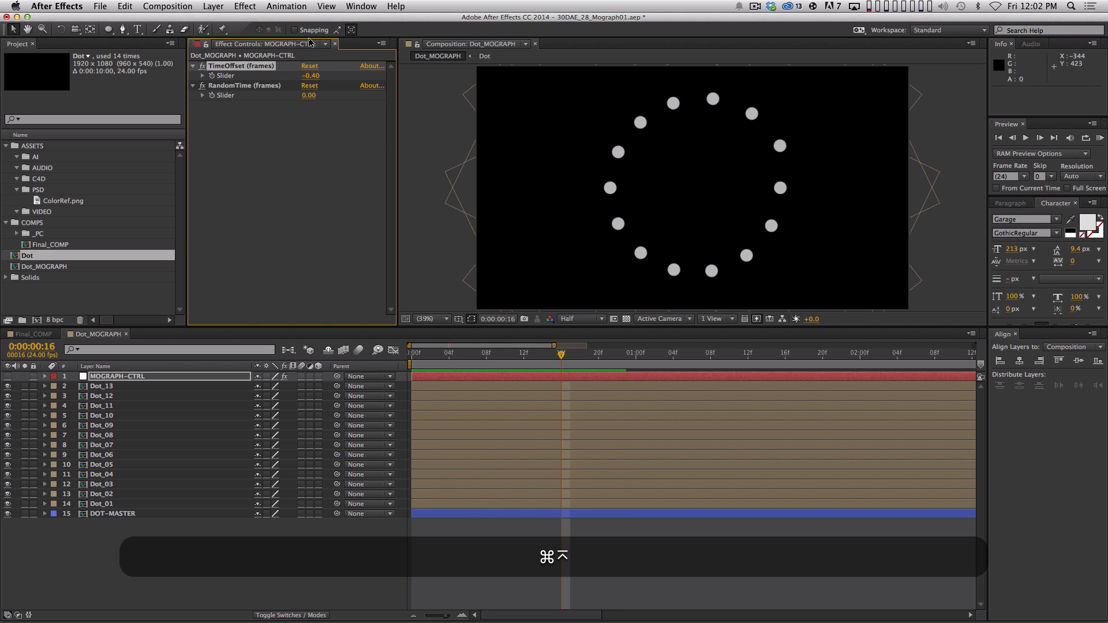
Run RAM previews of the Dot_MOGRAPH composition to examine the staggered timing of the dots
key(KP_0)
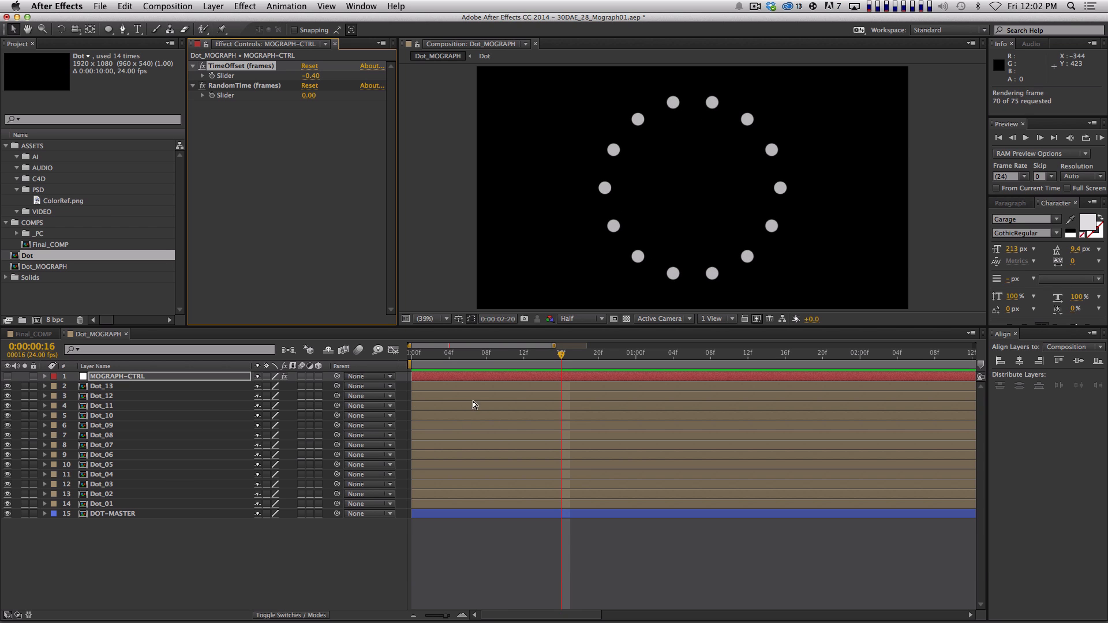
key(space)
key(KP_0)
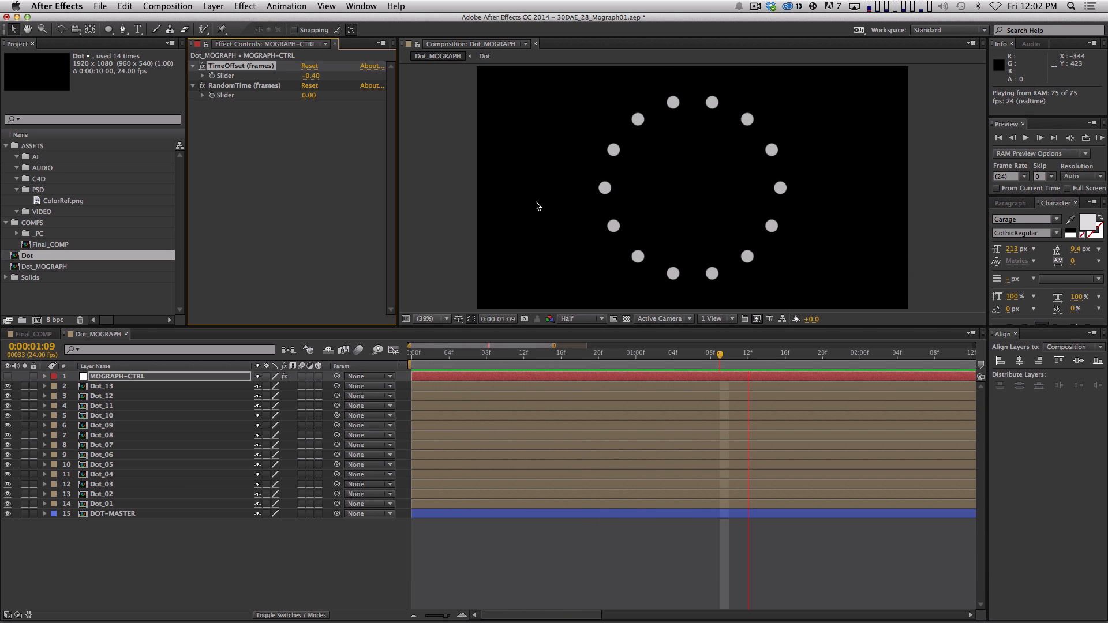
key(space)
key(KP_0)
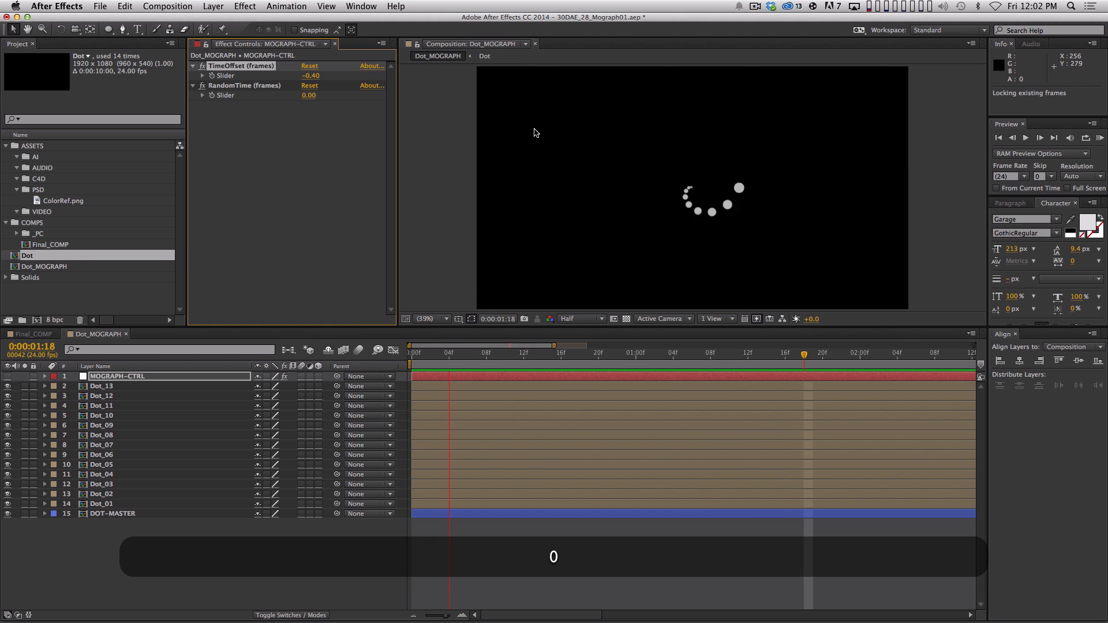
key(space)
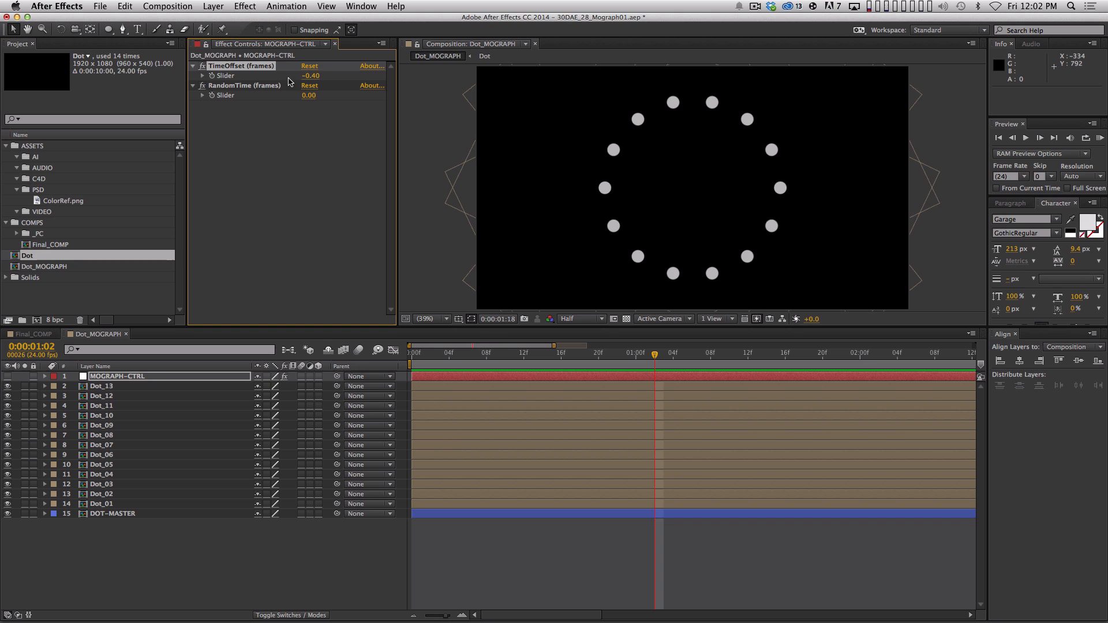
Set the TimeOffset slider to 0, preview the dots, and deselect the control layer
click(310, 76)
key(BackSpace)
text(0)
key(Return)
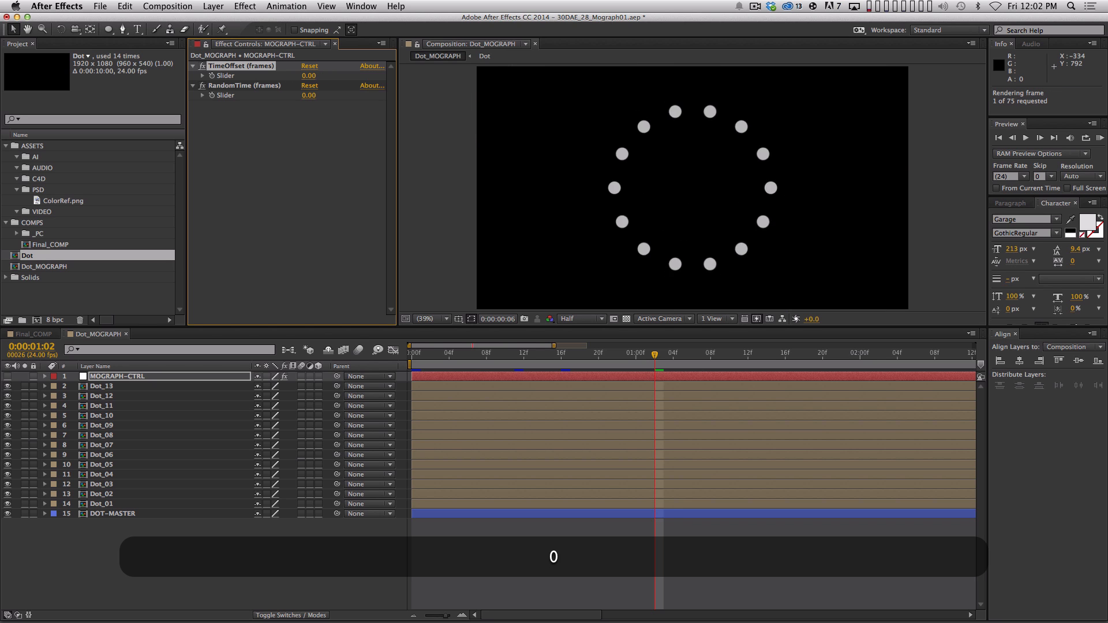
key(space)
key(space)
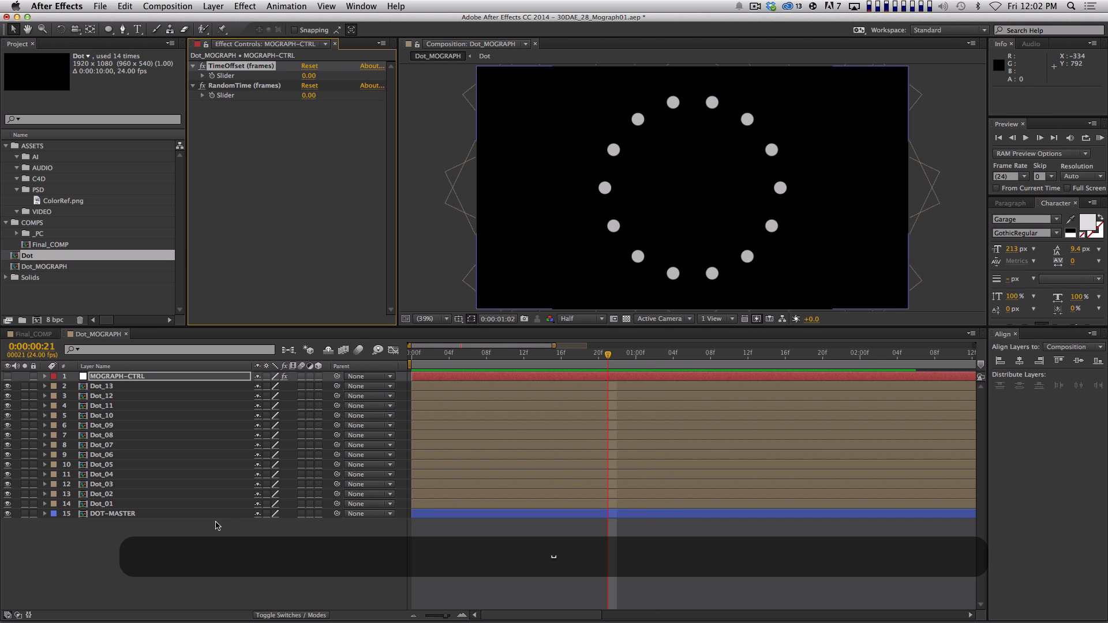
click(216, 524)
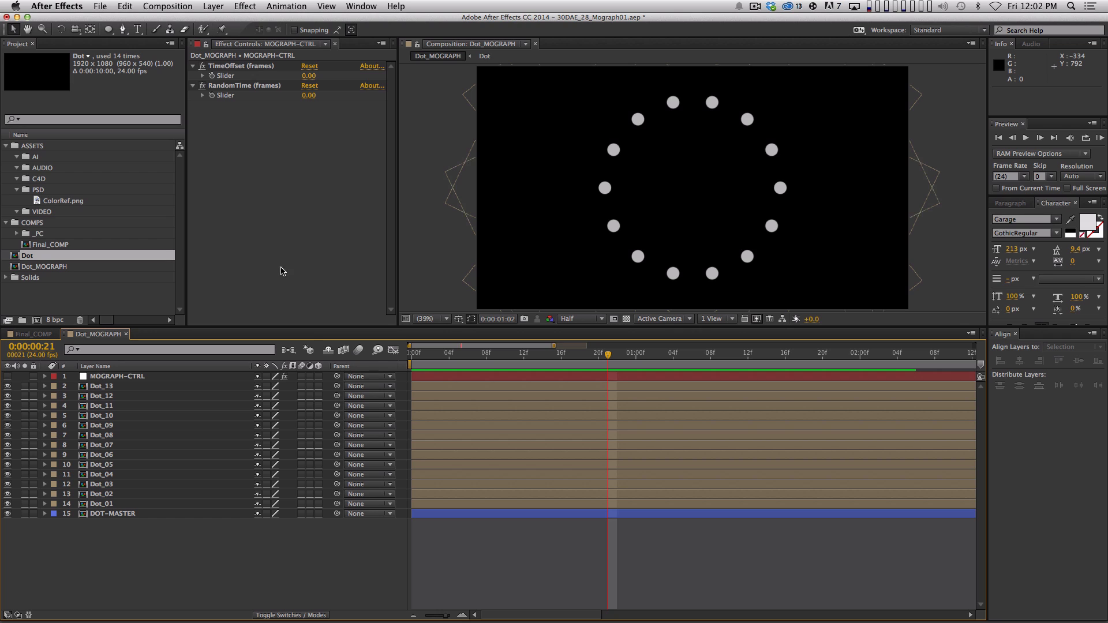
Reveal Dot_01's modified properties and insert blank lines above the last line of its Time Remap expression
click(144, 504)
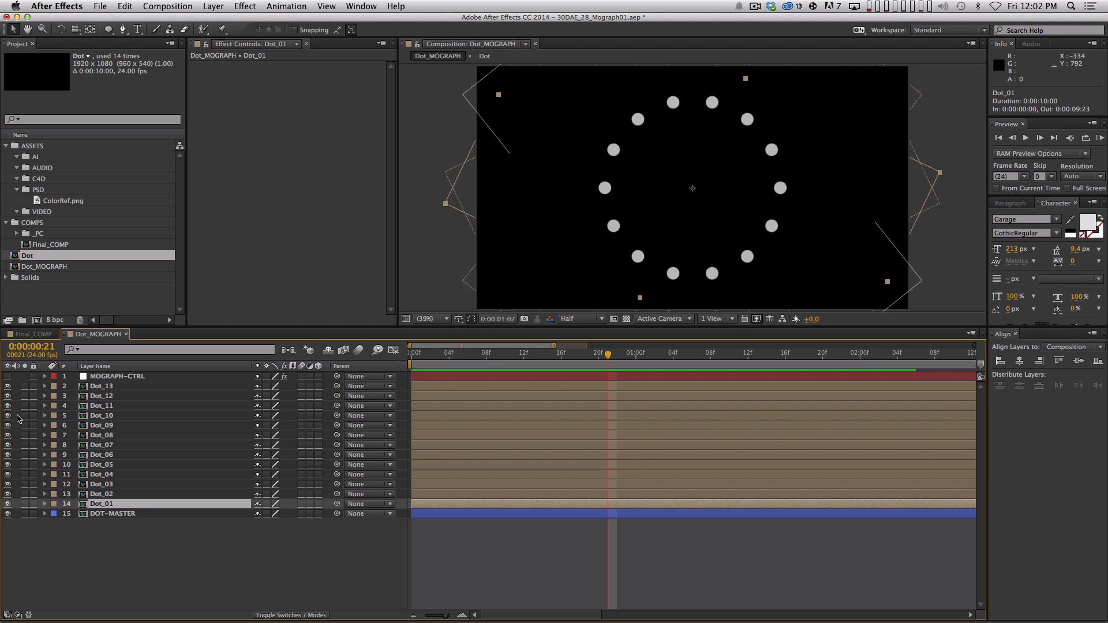
key(u)
key(u)
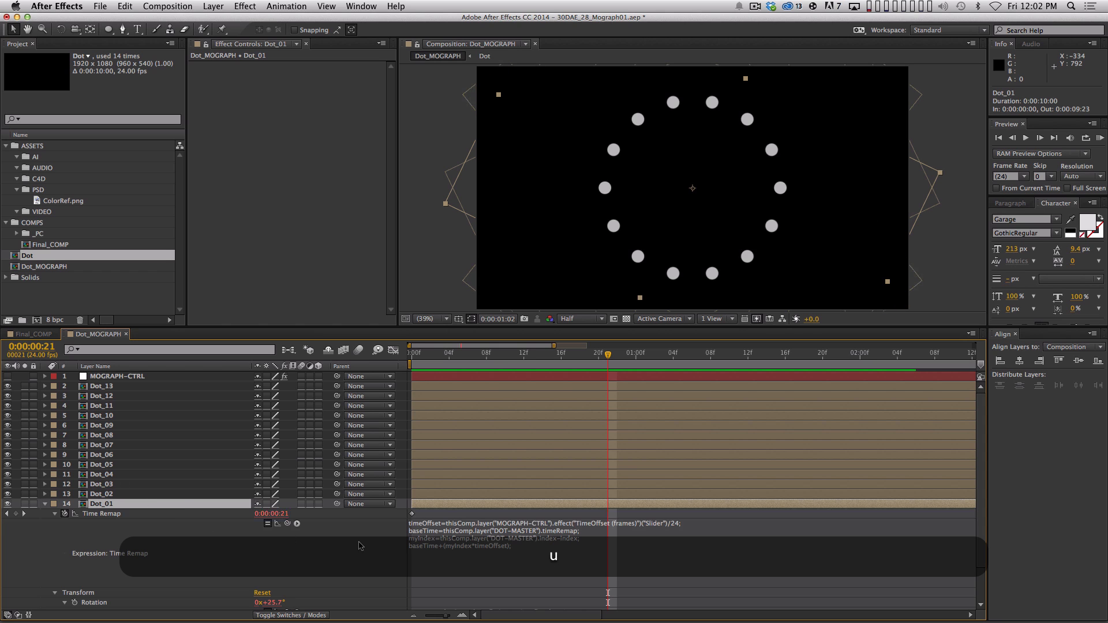
click(484, 557)
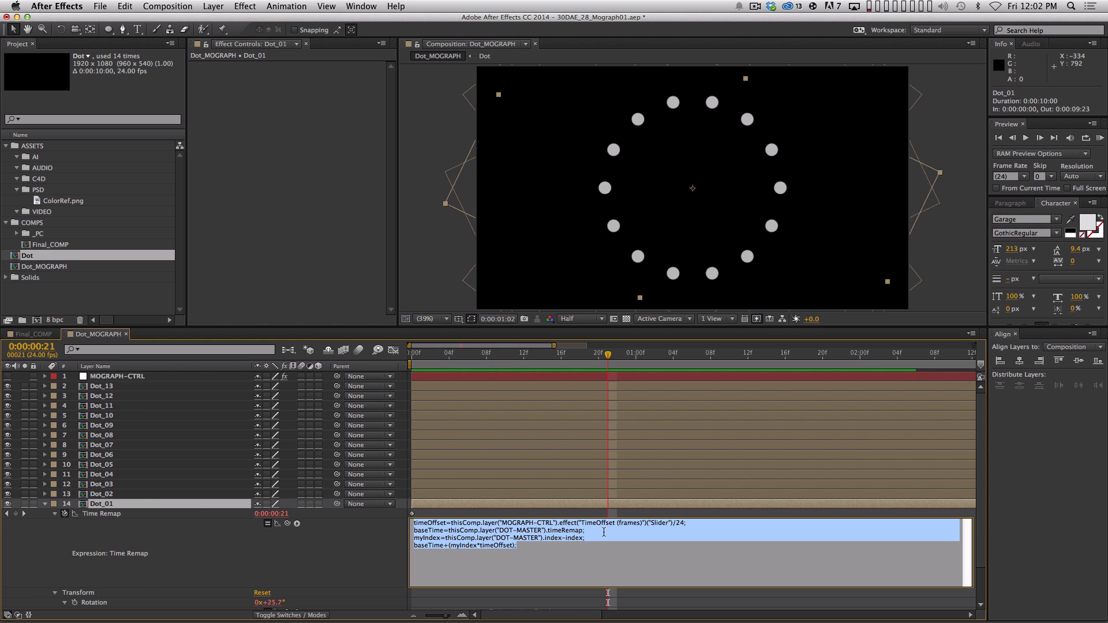
click(544, 553)
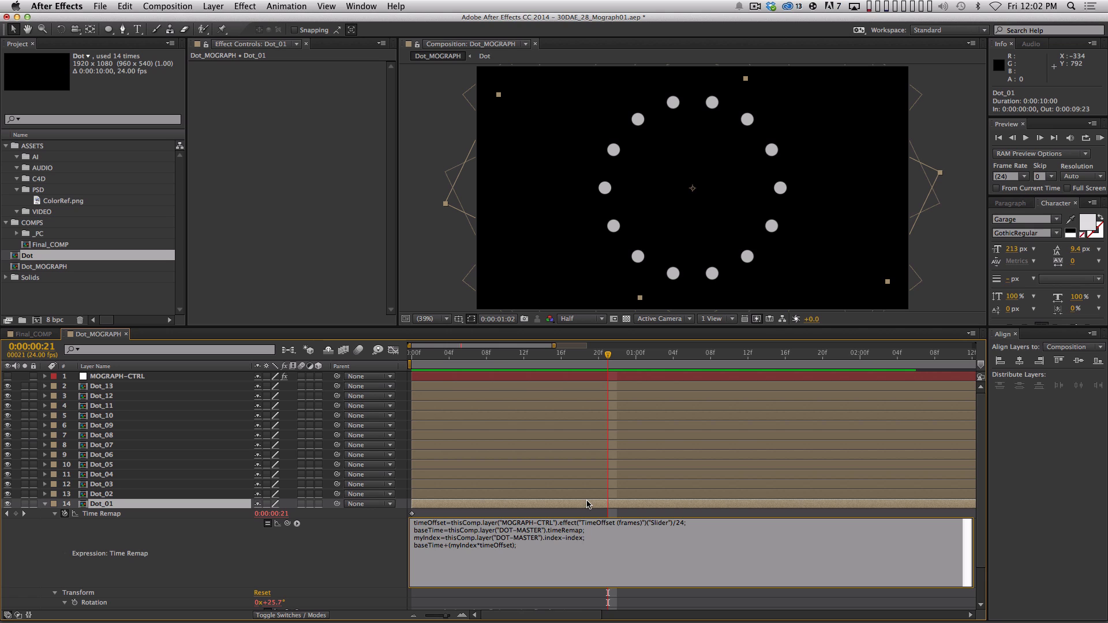
key(Up)
key(Return)
key(Return)
key(Return)
key(Up)
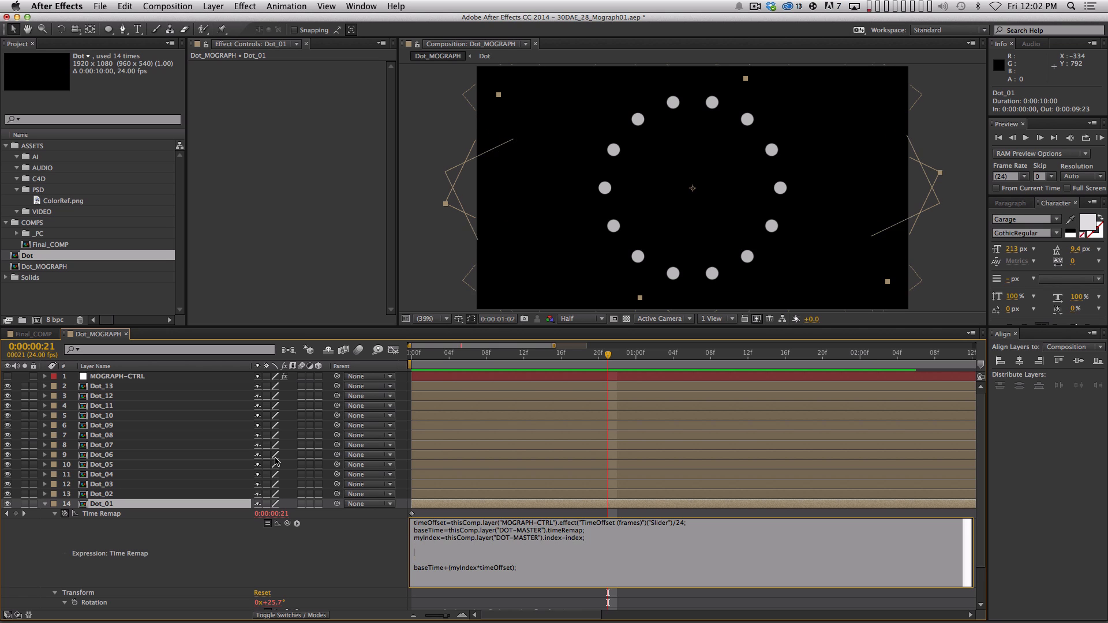
Add a randomTimeAmt variable to Dot_01's Time Remap expression, linked to MOGRAPH-CTRL's RandomTime slider and divided by 24
click(149, 376)
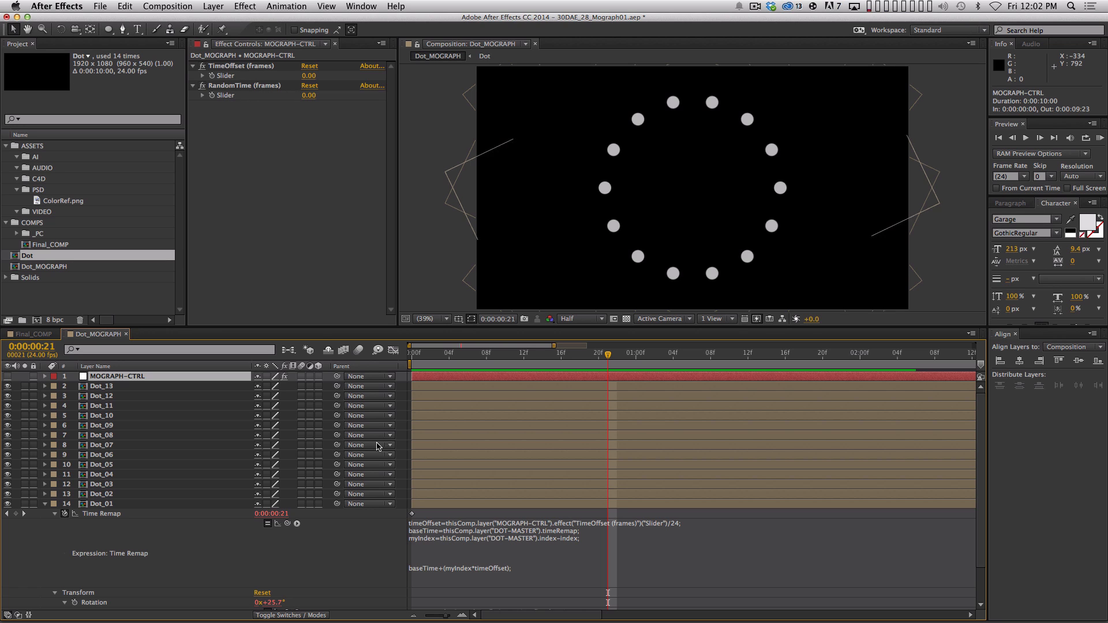
click(434, 551)
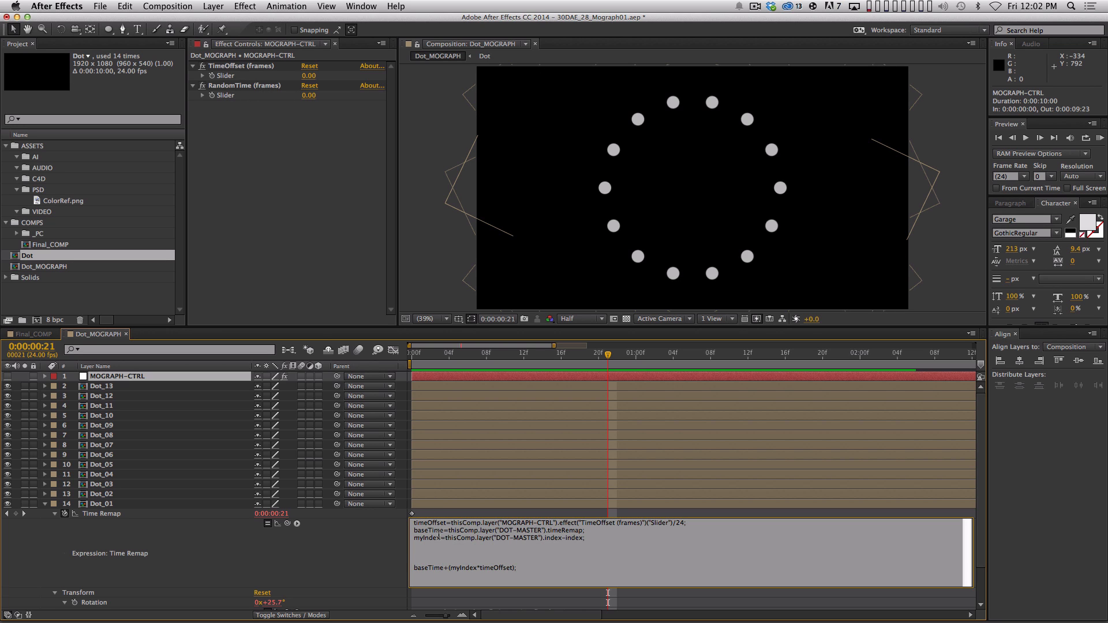
text(rando)
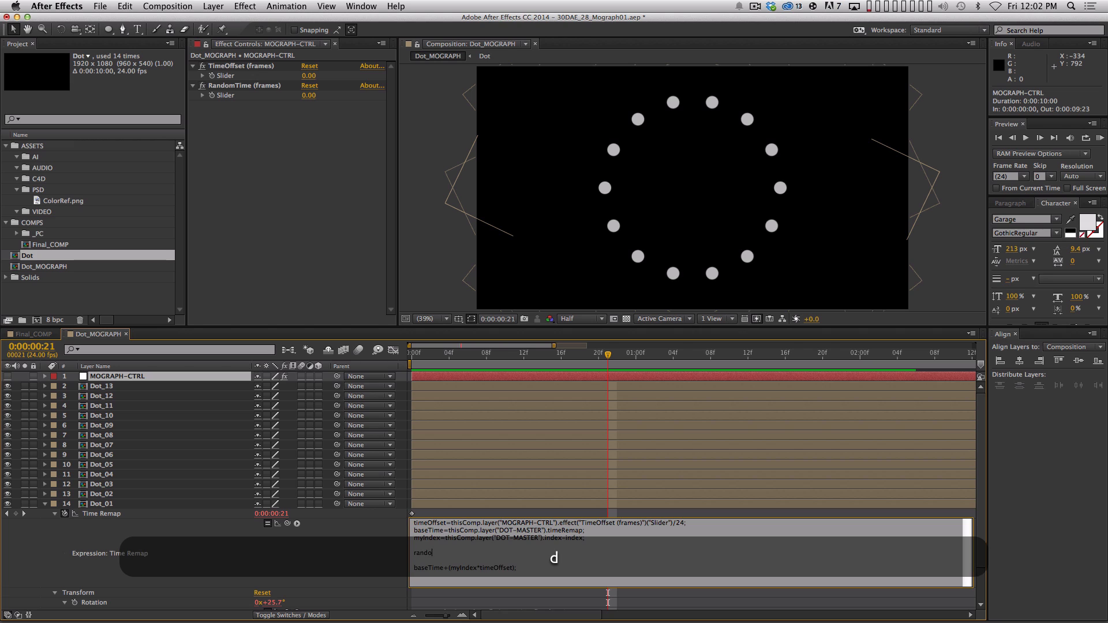
text(mTimeAmt=)
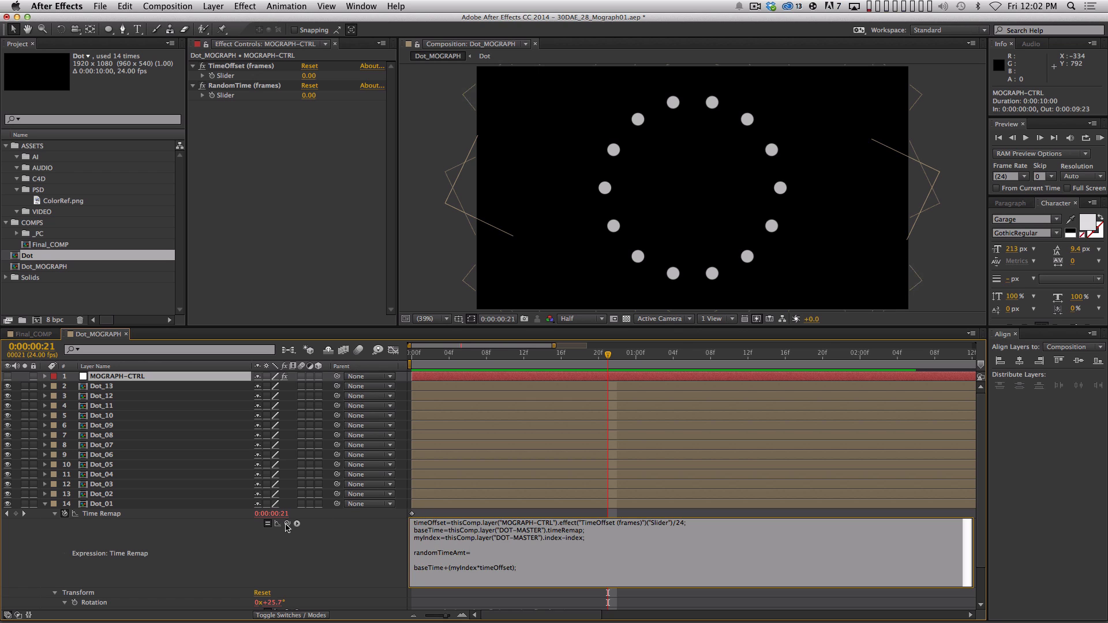
drag(287, 527, 225, 95)
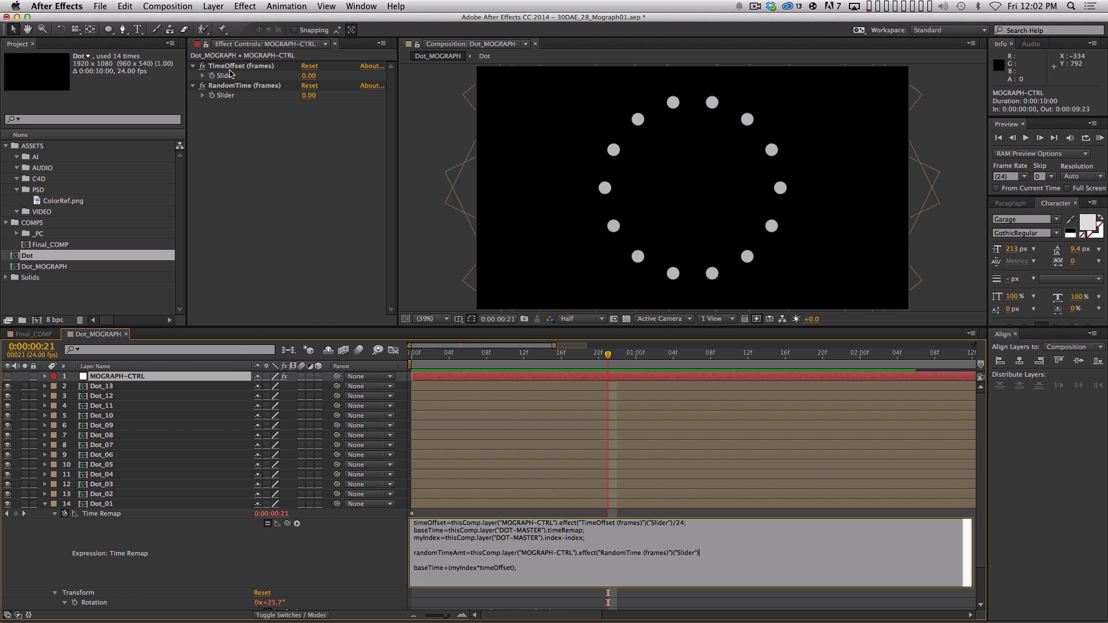
text(/24;)
key(Return)
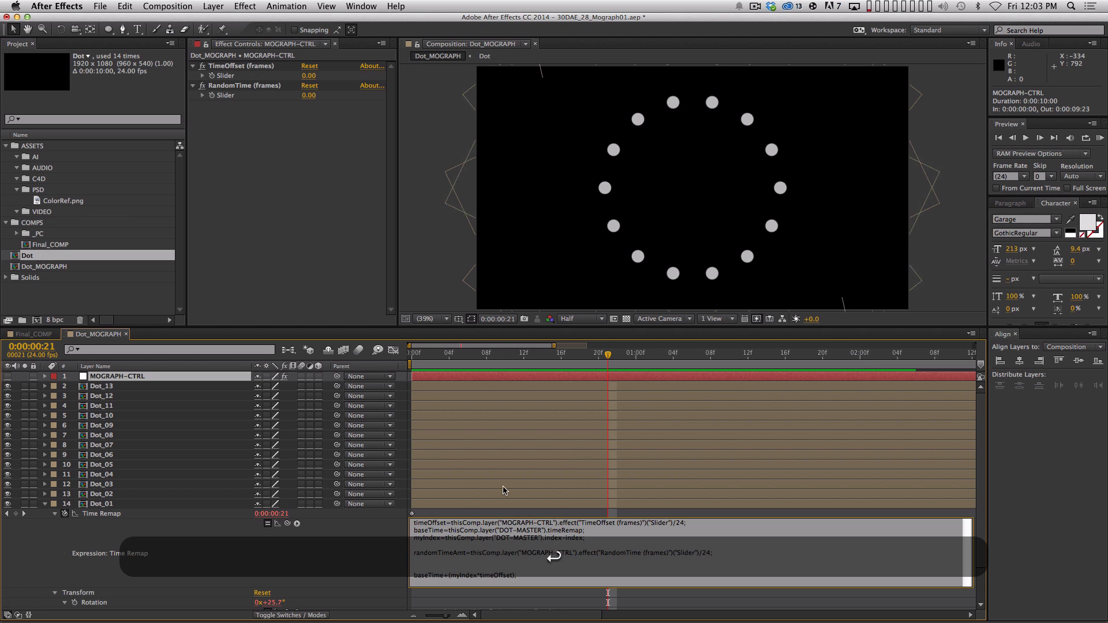
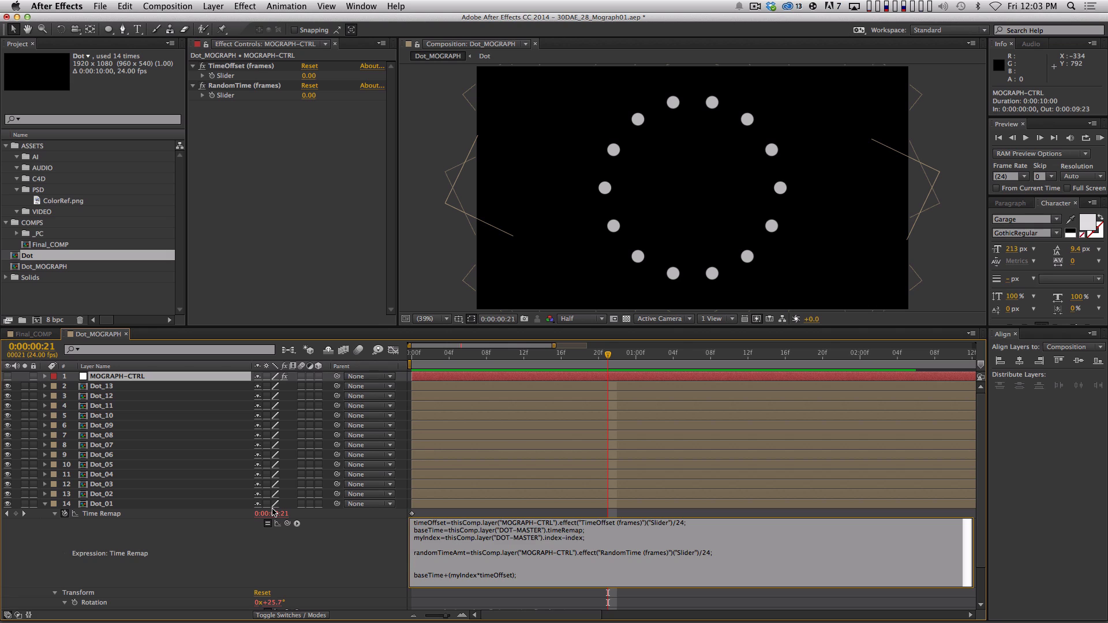
Add the line randomActual=random(-randomTimeAmt, randomTimeAmt); below the randomTimeAmt variable in Dot_01's Time Remap expression
text(random)
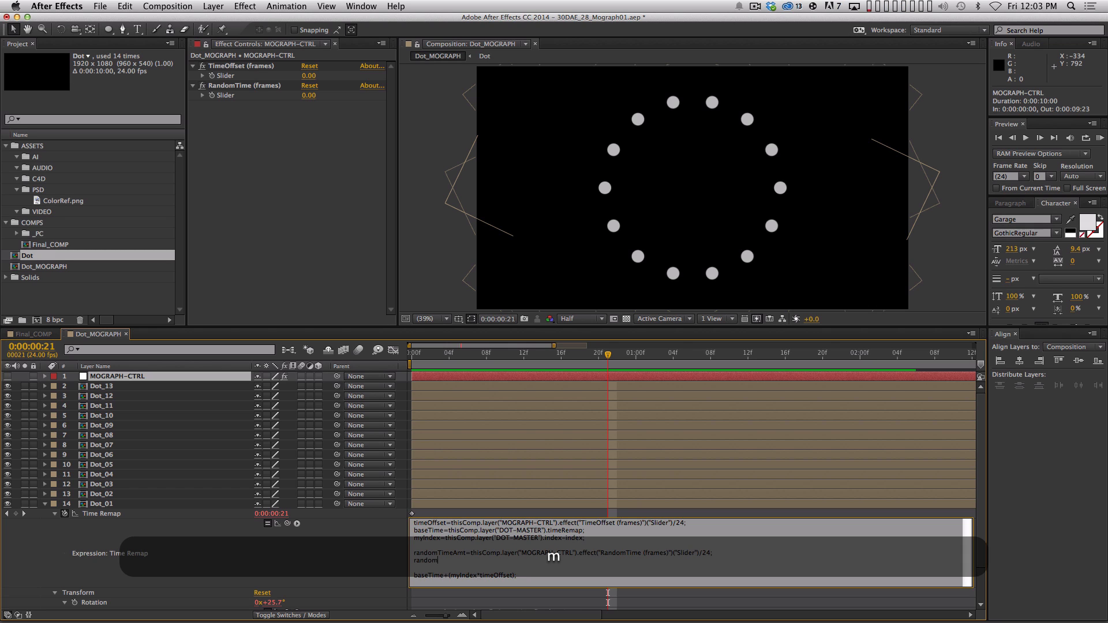
text(Actual=)
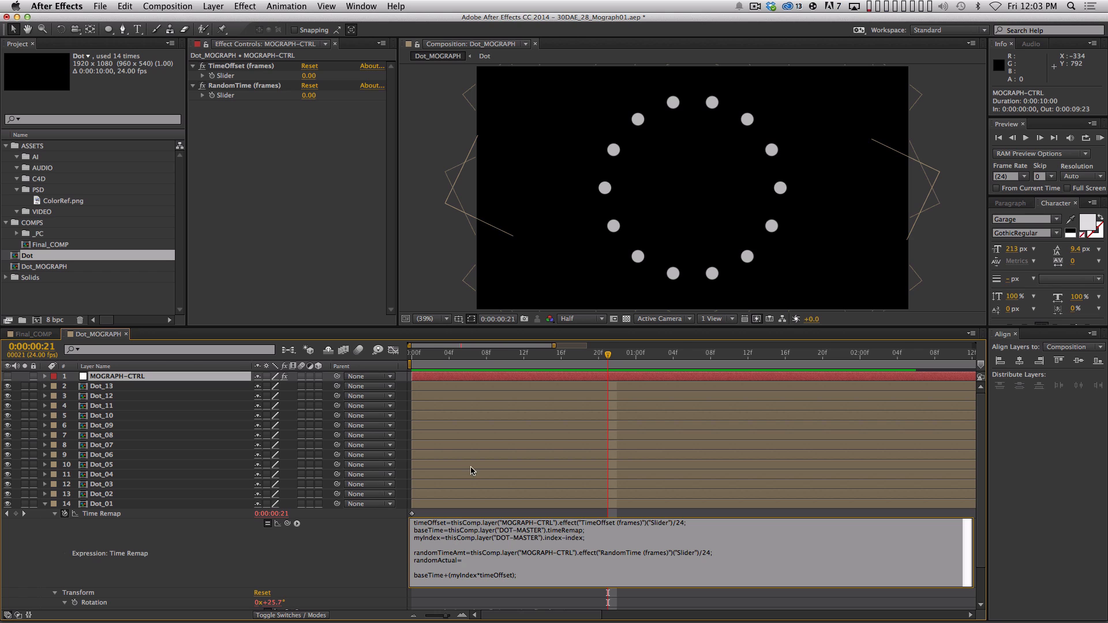
click(297, 524)
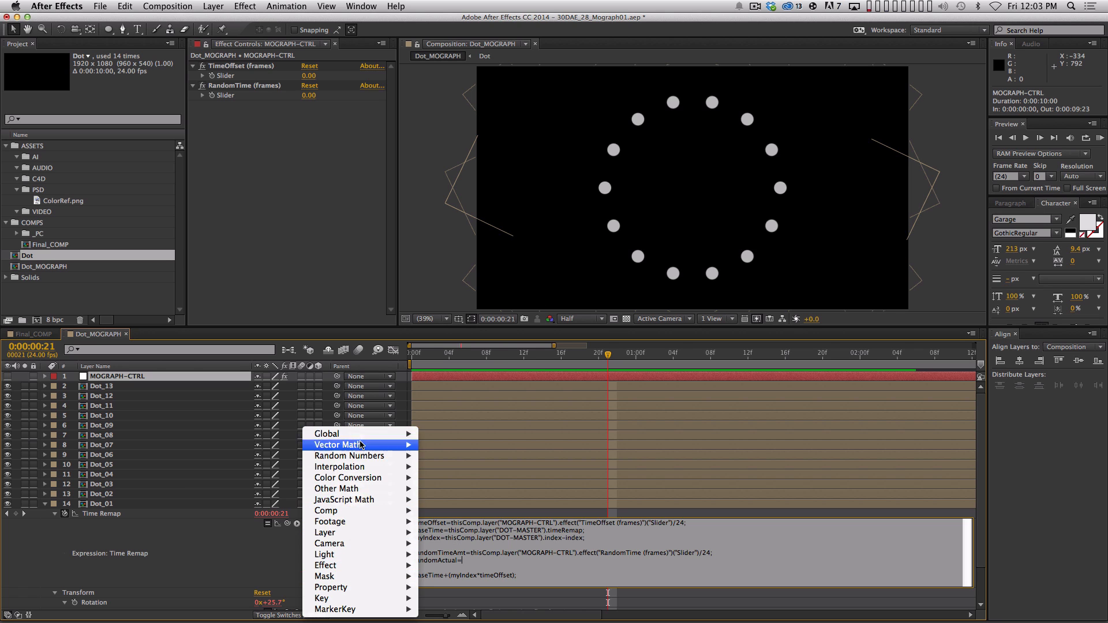
mouse_move(342, 457)
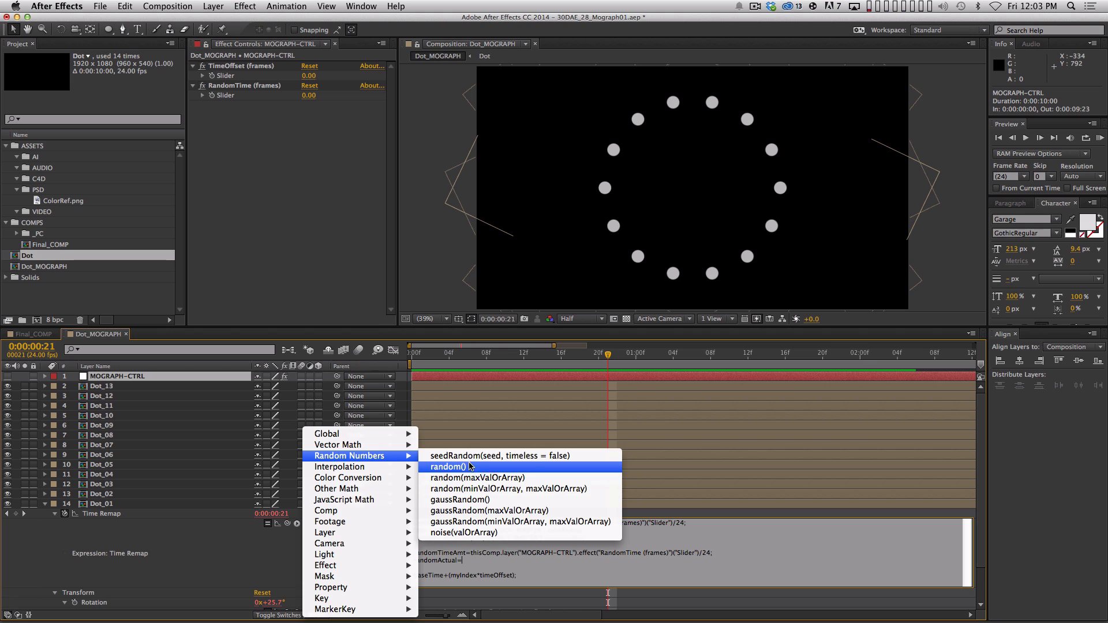
click(457, 469)
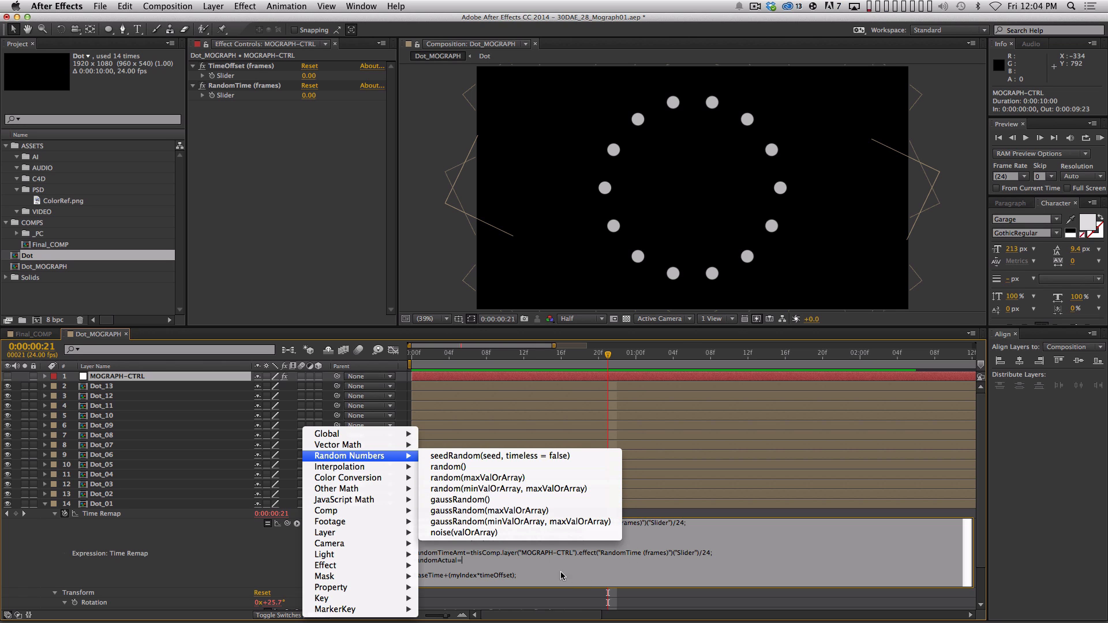
click(482, 565)
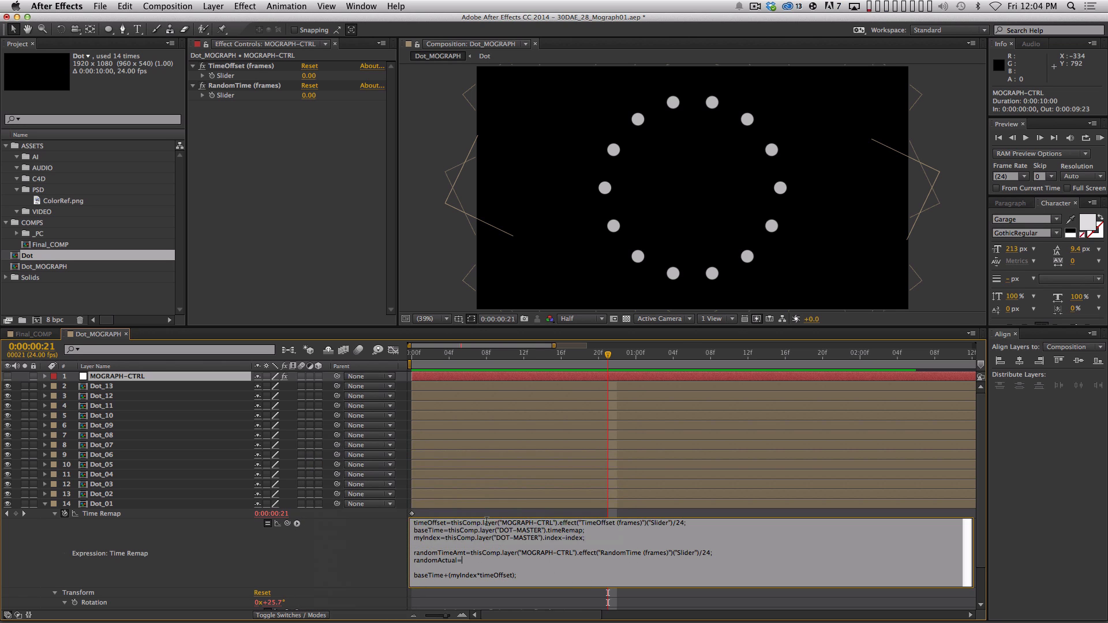
text(random()
text(-randomTime)
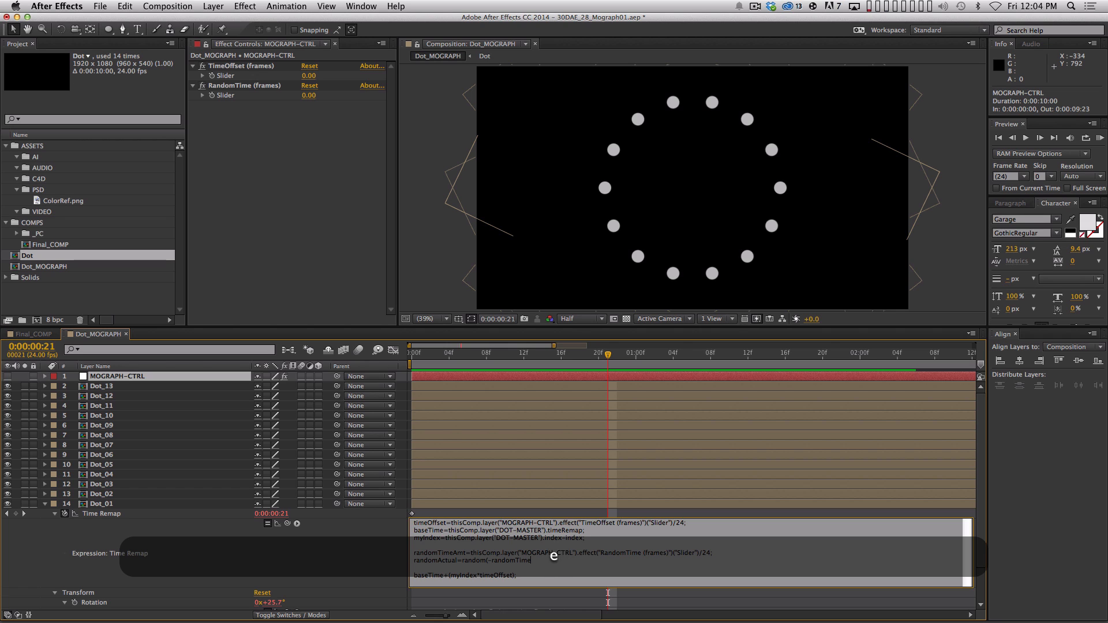
text(Amt, randomTimeAmt);)
key(Return)
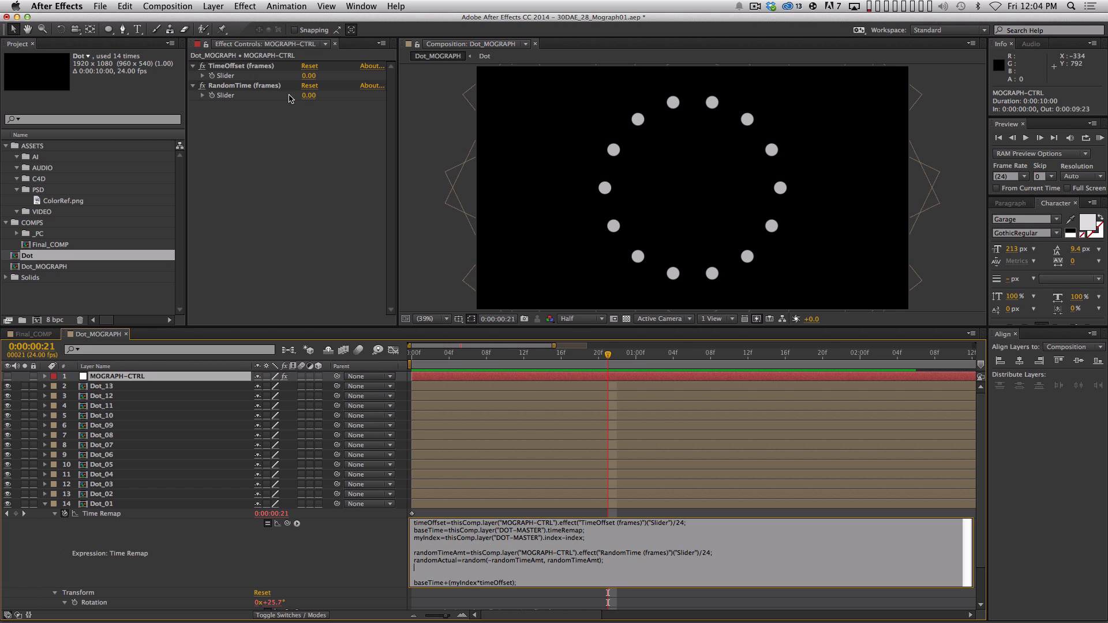
Set MOGRAPH-CTRL's RandomTime slider to 2
click(309, 96)
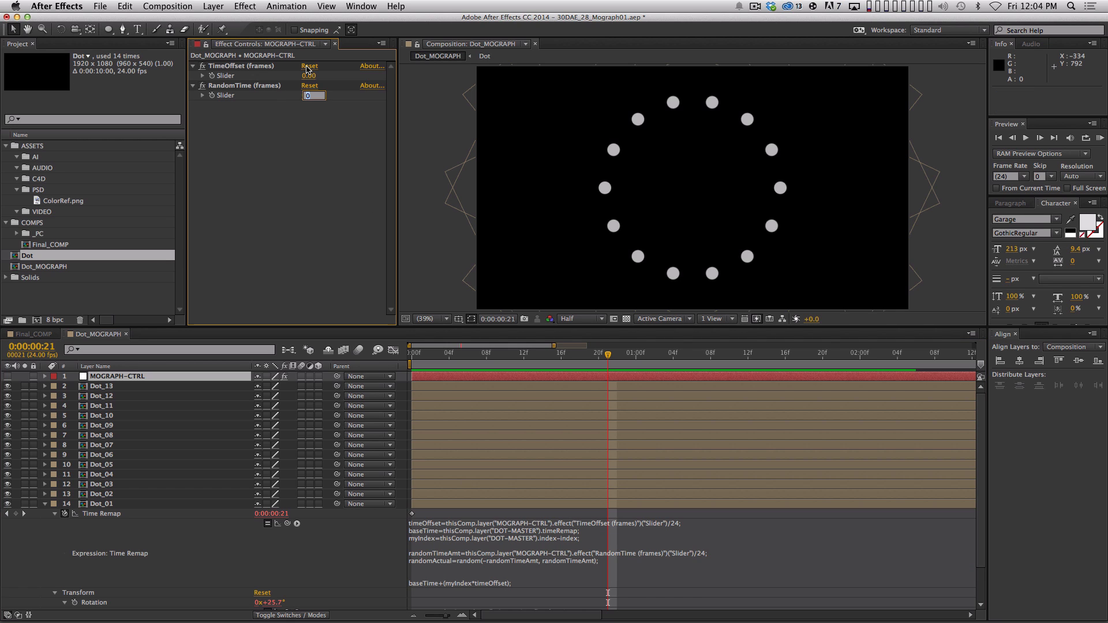
text(2)
key(Return)
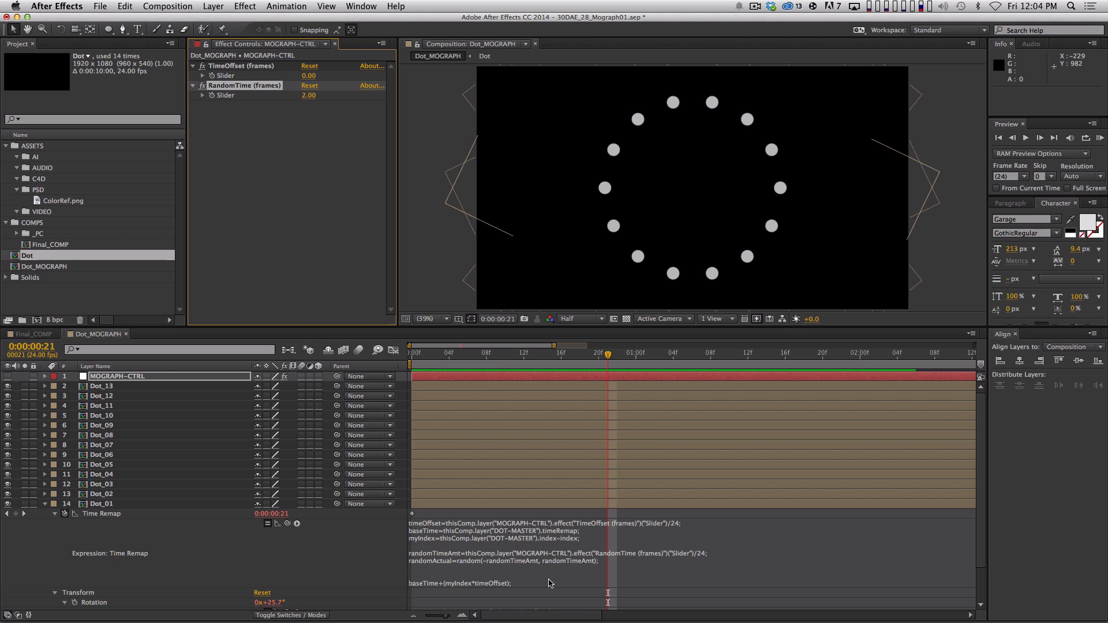
Append +randomActual to the last line of Dot_01's Time Remap expression, before its semicolon, and apply the expression
click(519, 584)
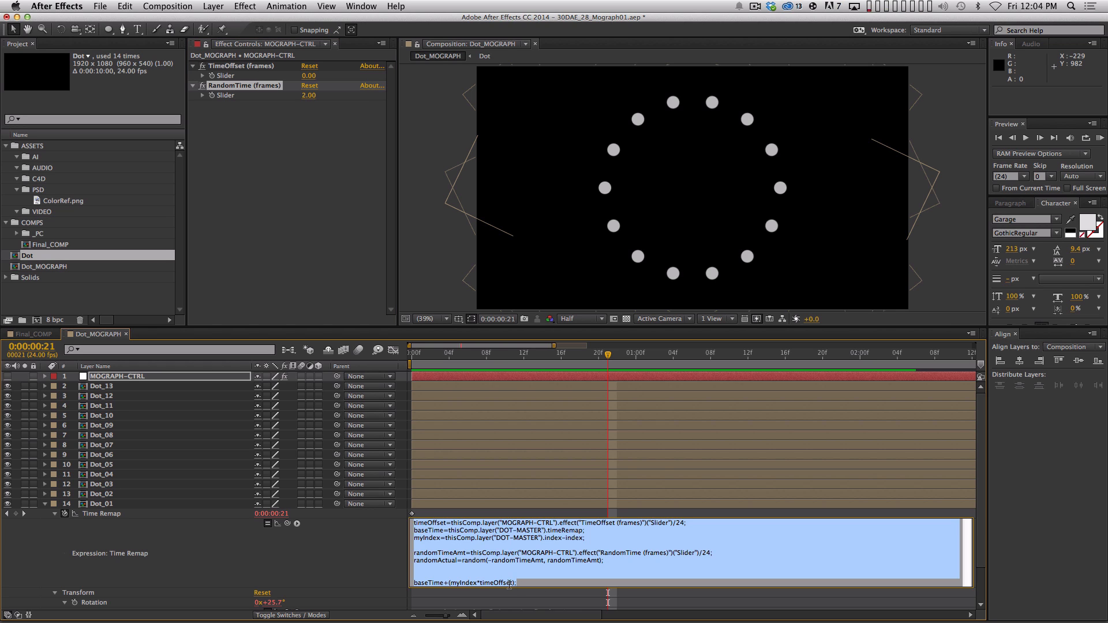
click(512, 582)
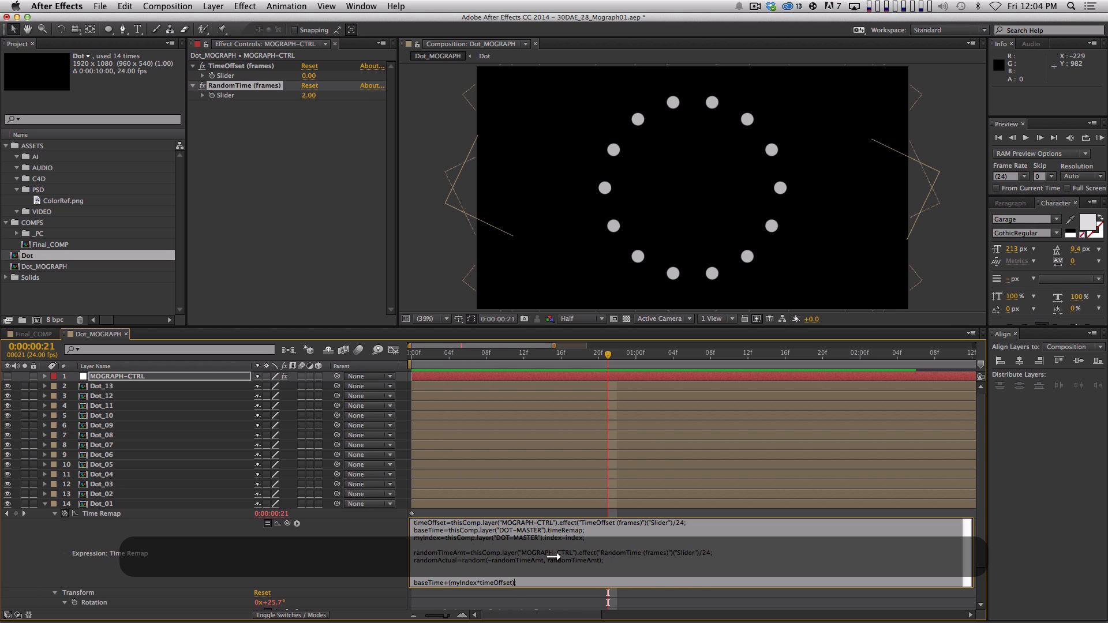
text(+randomActual)
key(KP_Enter)
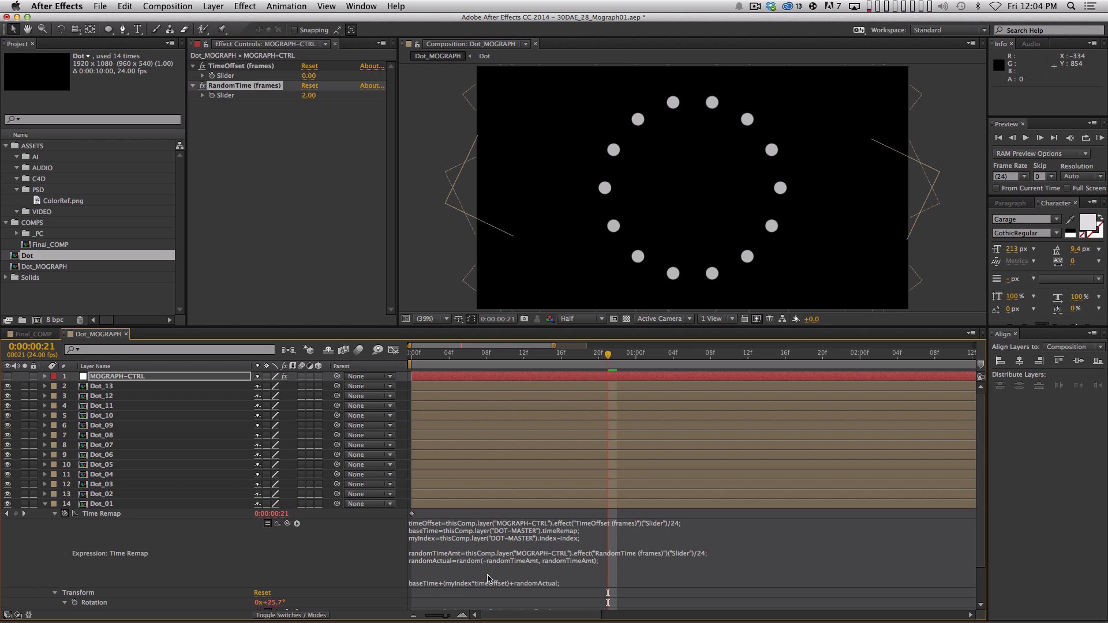
Set MOGRAPH-CTRL's RandomTime slider to 10 and scrub back to frame 6 to check the dots
click(309, 96)
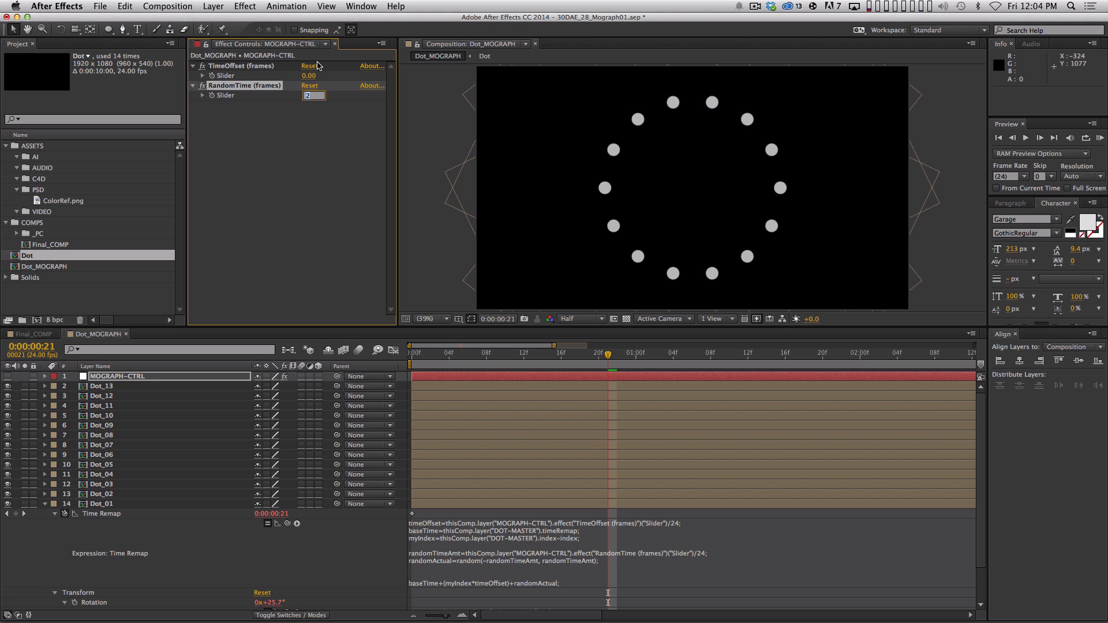
text(10)
key(Return)
drag(504, 353, 468, 358)
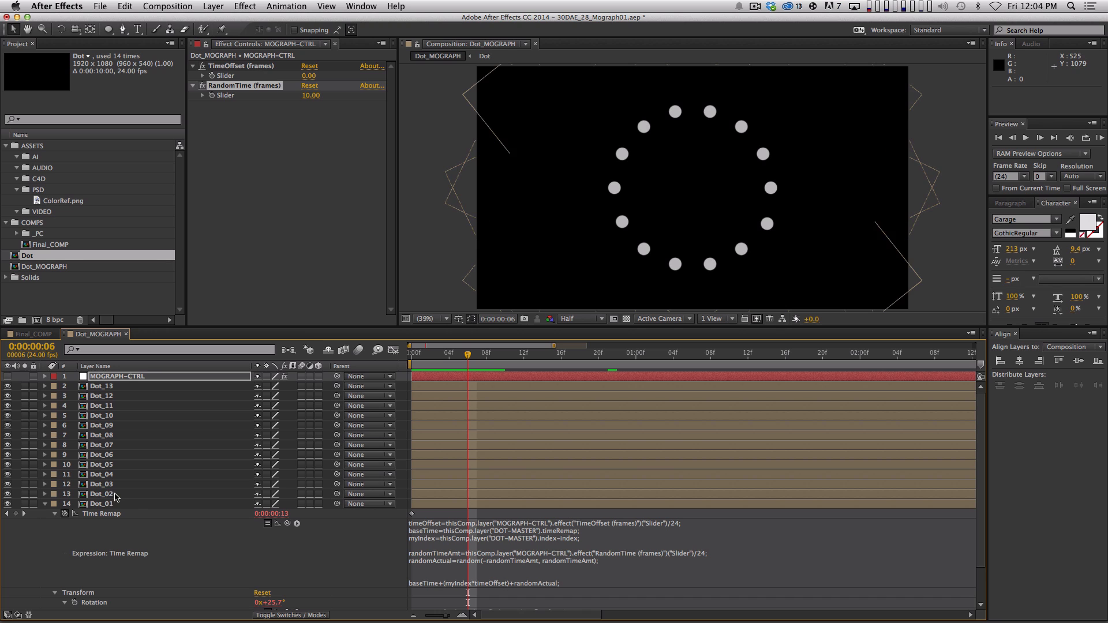
Delete the duplicate layers Dot_02 through Dot_13, keeping only Dot_01 and DOT-MASTER
click(115, 494)
shift+click(103, 386)
key(shift+BackSpace)
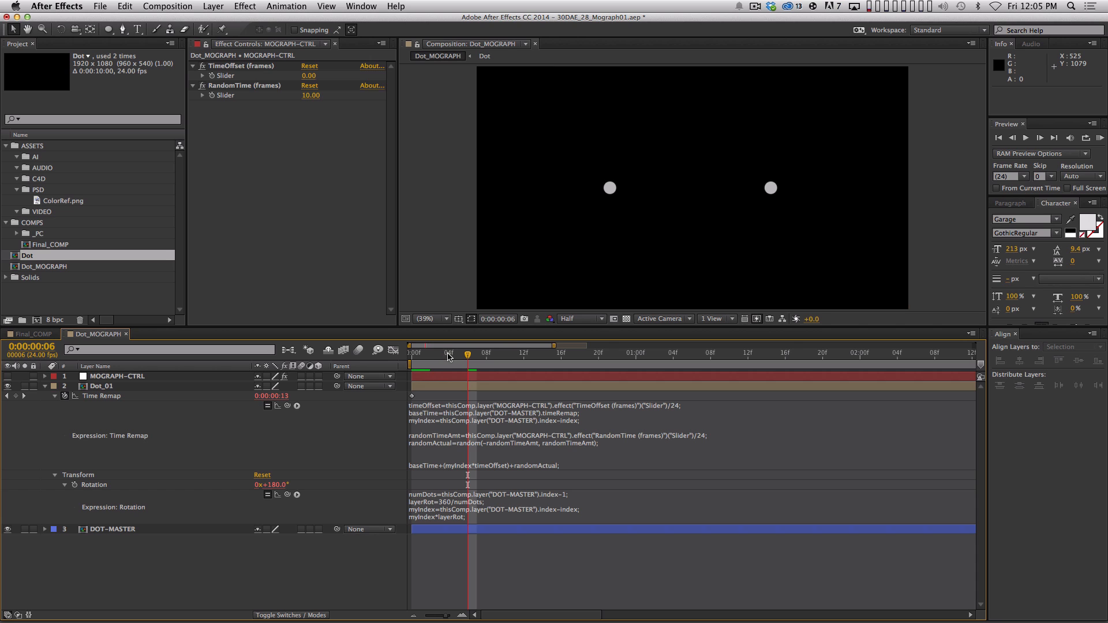
RAM-preview the two remaining dots, step frame by frame to examine Dot_01's random timing, and return to the first frame
key(KP_0)
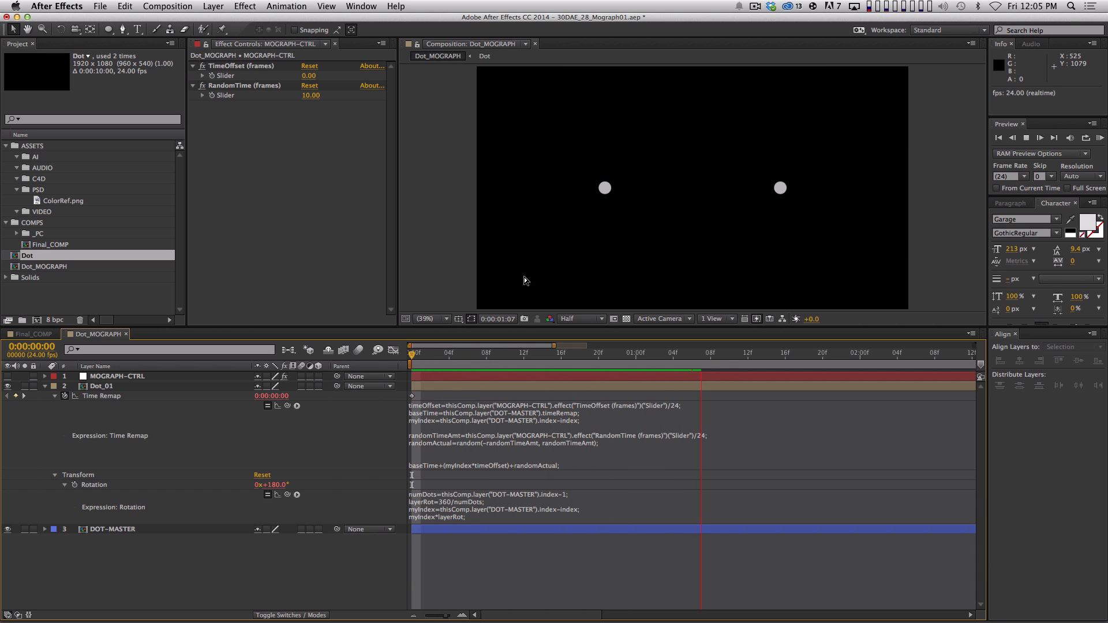
key(space)
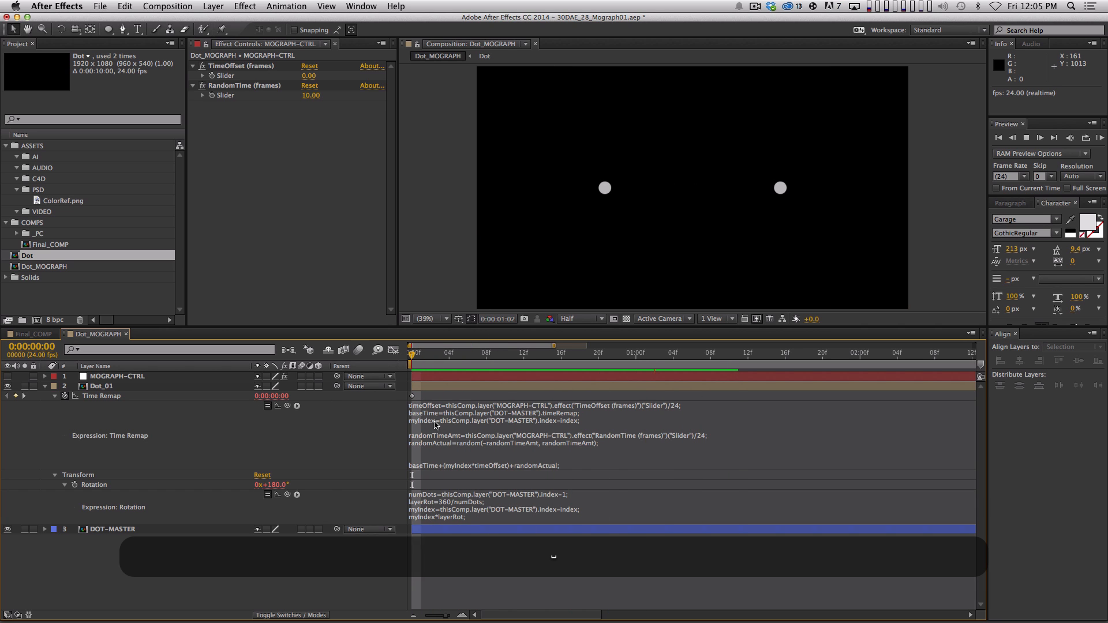
key(space)
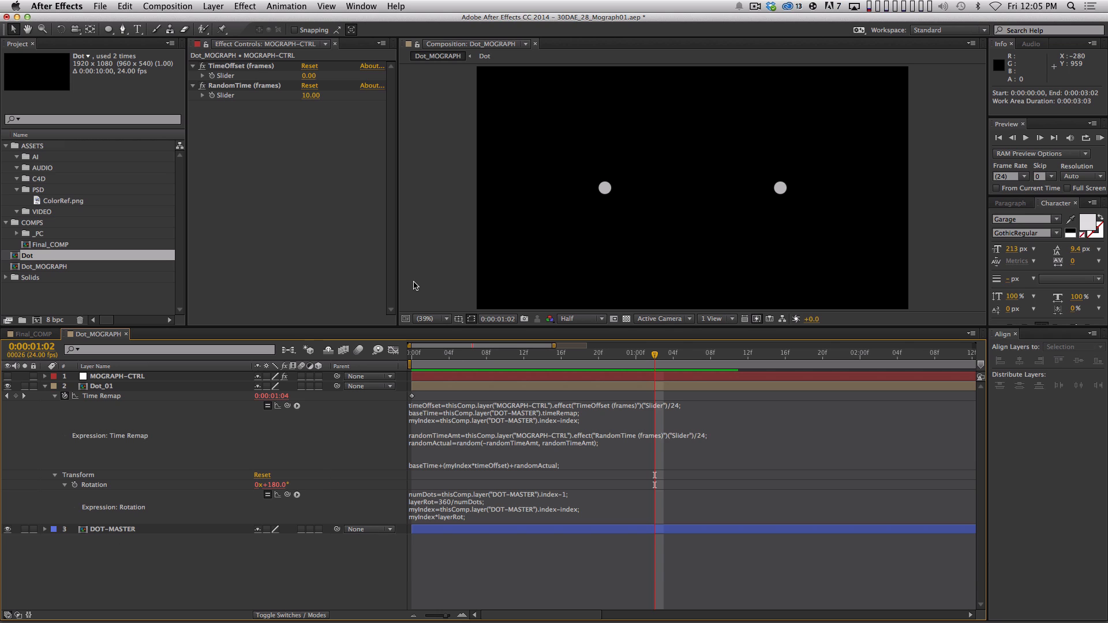
click(476, 354)
key(Page_Down)
key(Page_Down)
key(Page_Down)
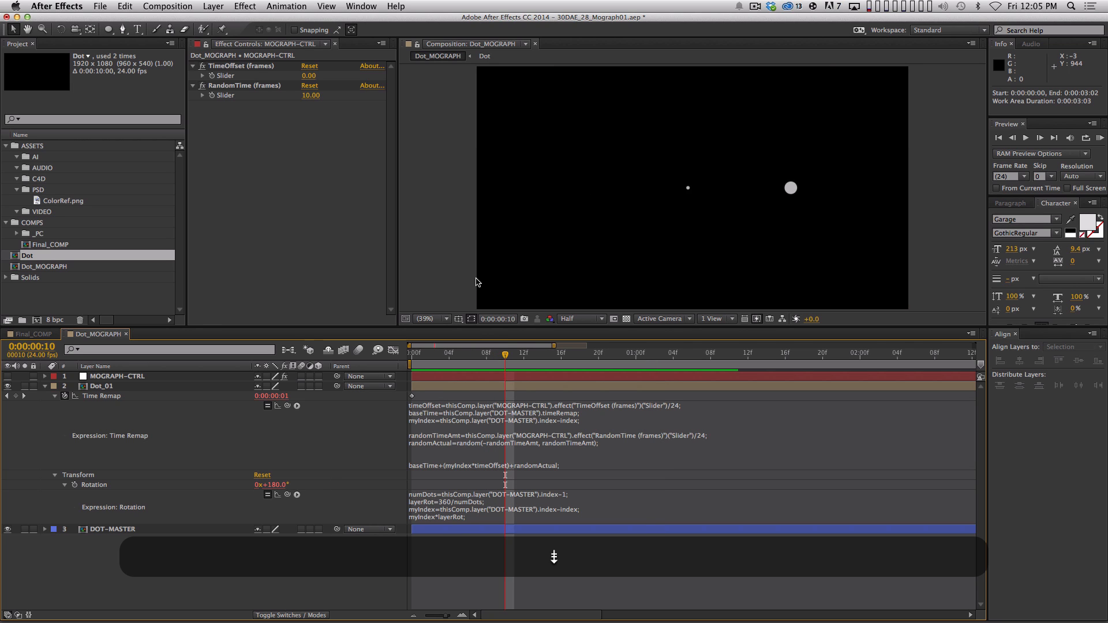
key(Page_Down)
key(Page_Down)
key(Page_Down)
key(Page_Down)
key(Page_Down)
key(Page_Down)
key(Page_Down)
key(Page_Down)
key(Page_Down)
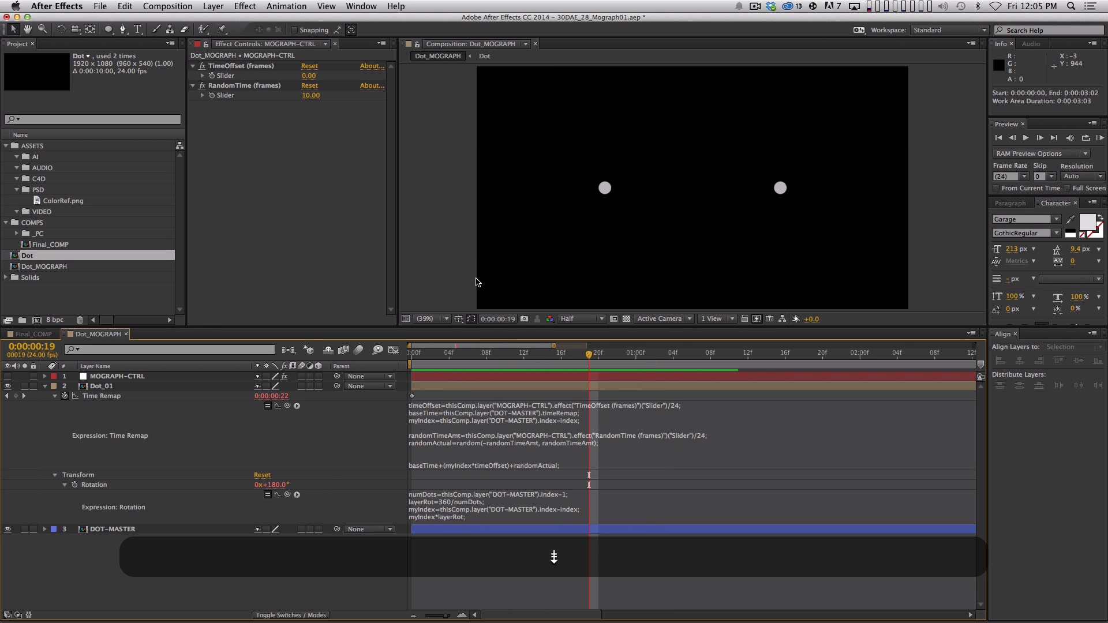
key(Page_Down)
key(Page_Down)
key(Page_Down)
key(Page_Down)
key(Page_Down)
key(Page_Down)
key(Home)
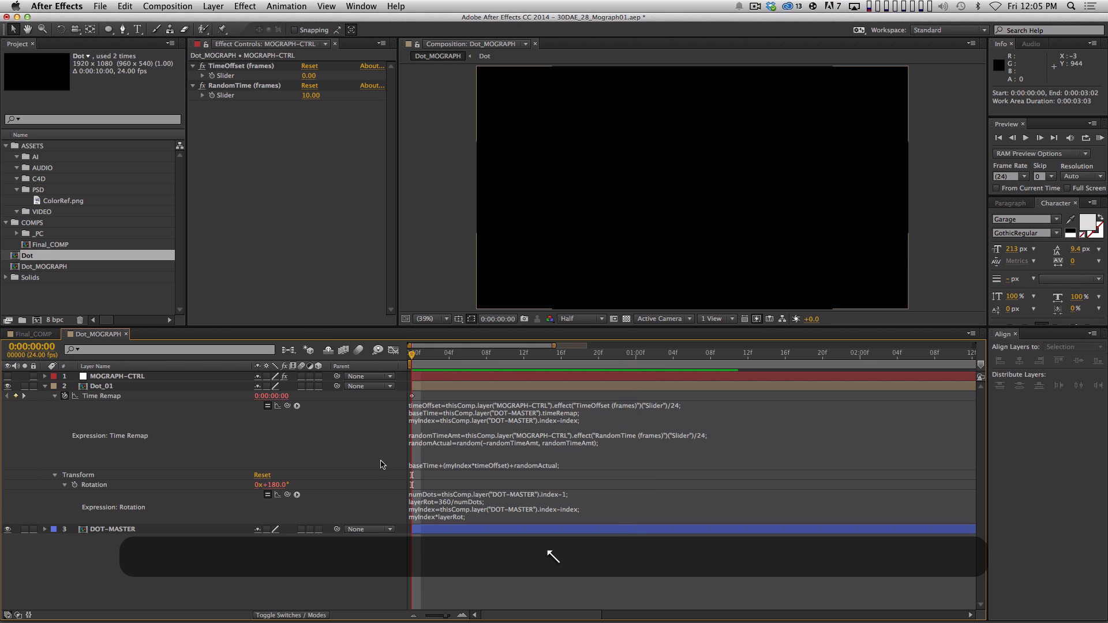
Remove the extra blank line in Dot_01's Time Remap expression and insert the seedRandom(seed, timeless = false) function above the randomTimeAmt line
click(514, 459)
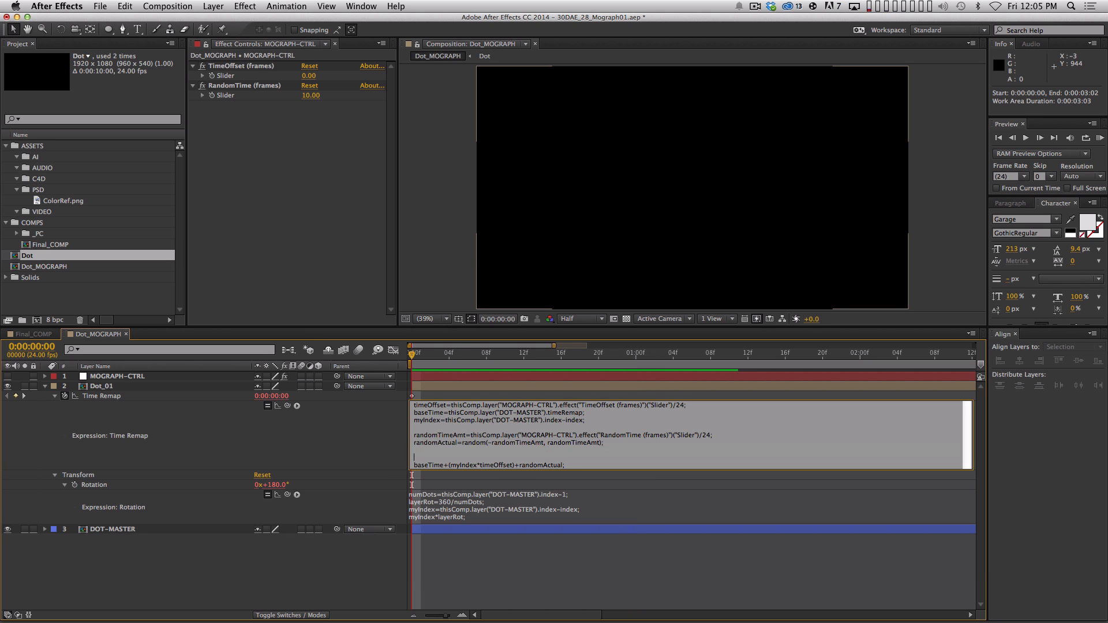
key(BackSpace)
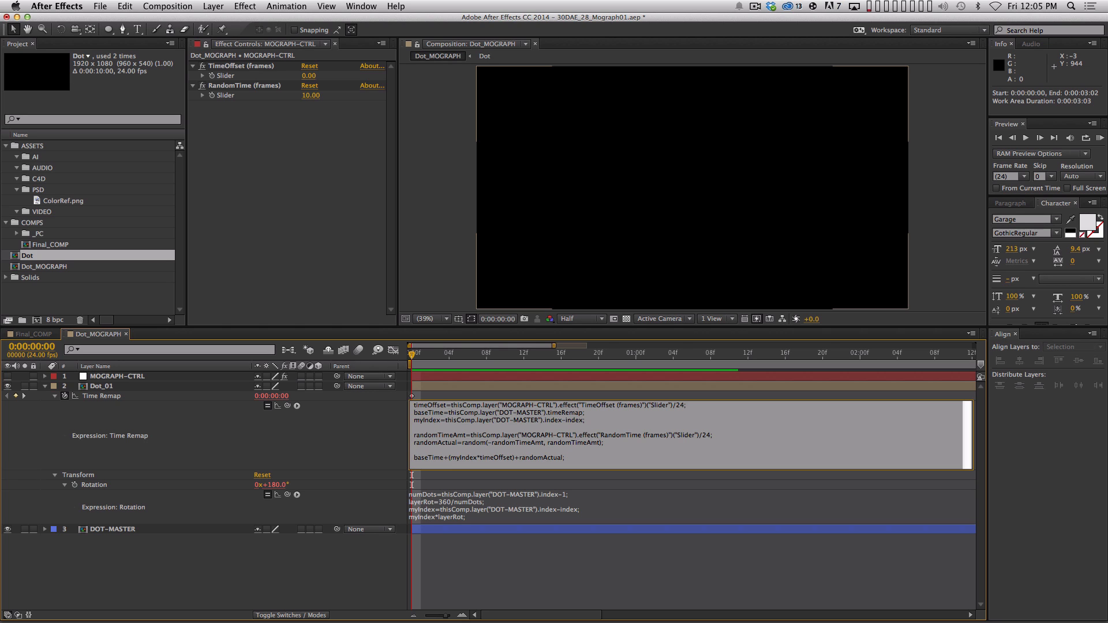
key(Up)
key(Up)
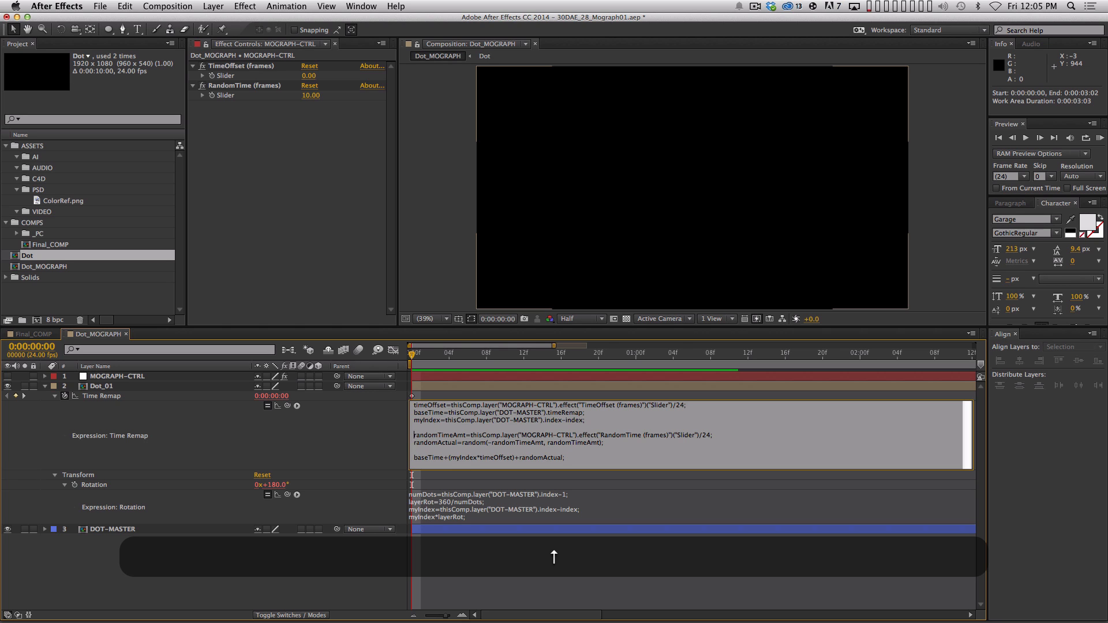
key(Return)
key(Up)
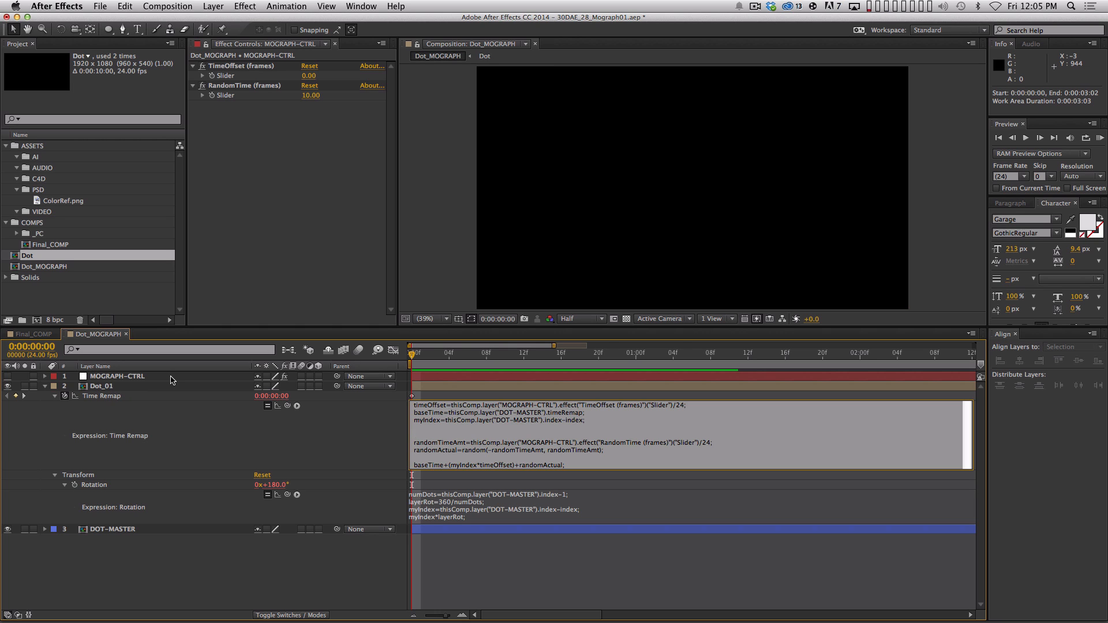
click(297, 406)
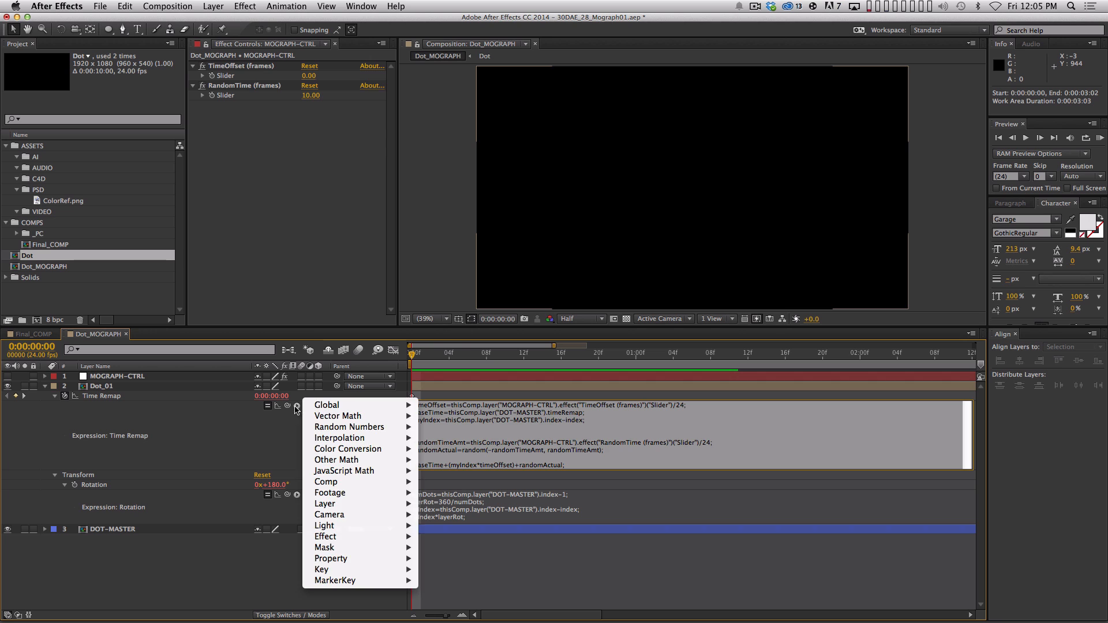
mouse_move(367, 433)
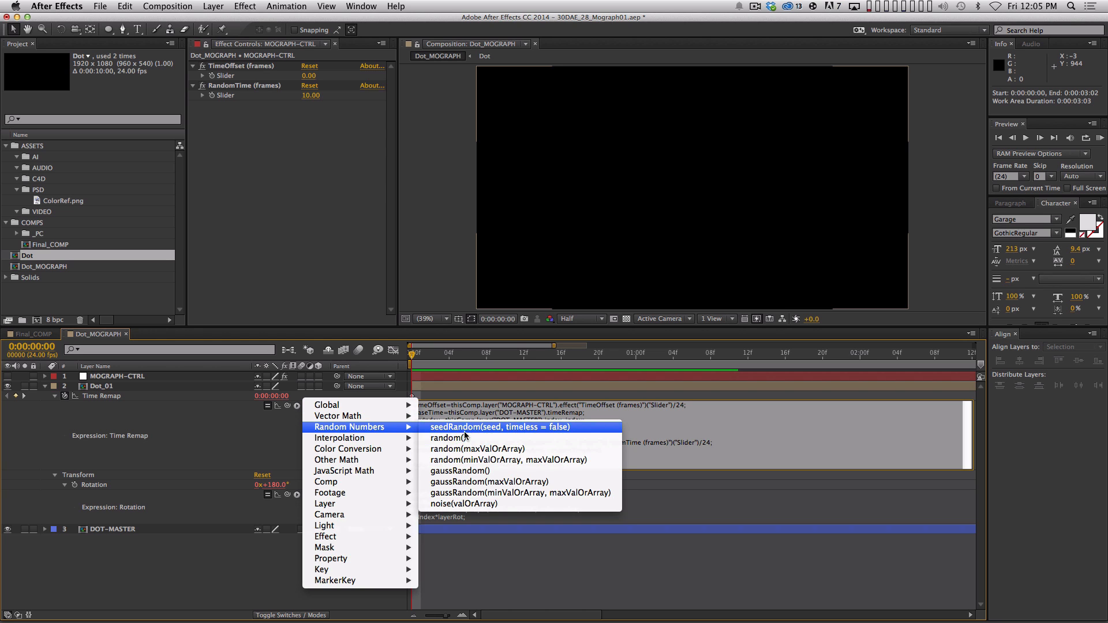
click(495, 429)
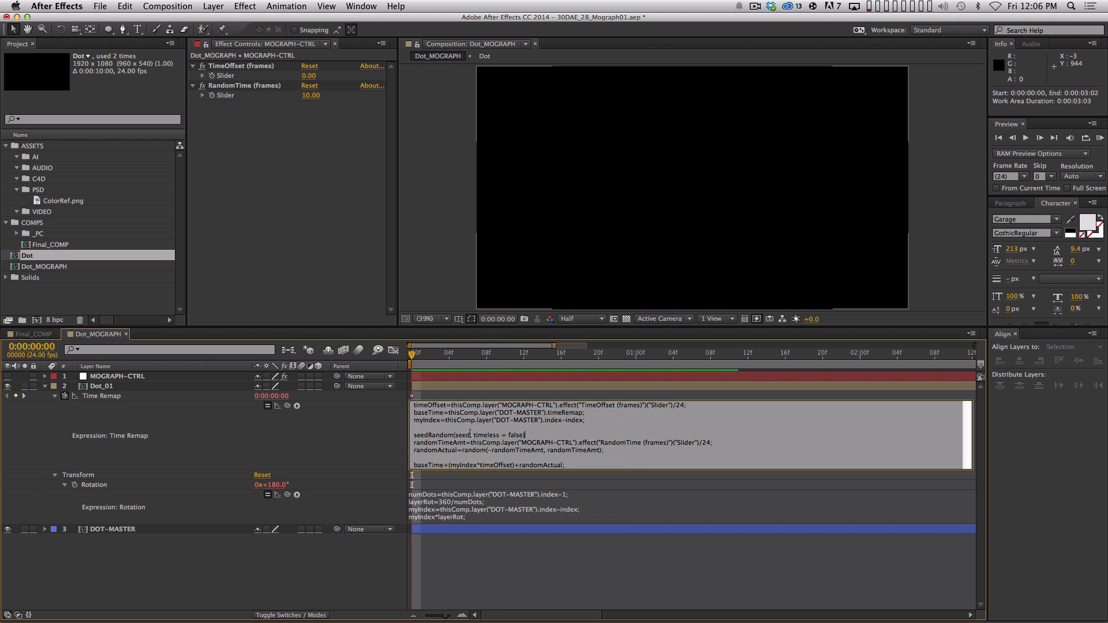
Change the seed function to seedRandom(index, true); in Dot_01's Time Remap expression, apply it, and preview the dots
double_click(461, 435)
text(index)
drag(477, 435, 524, 435)
text(true)
key(KP_Enter)
key(KP_0)
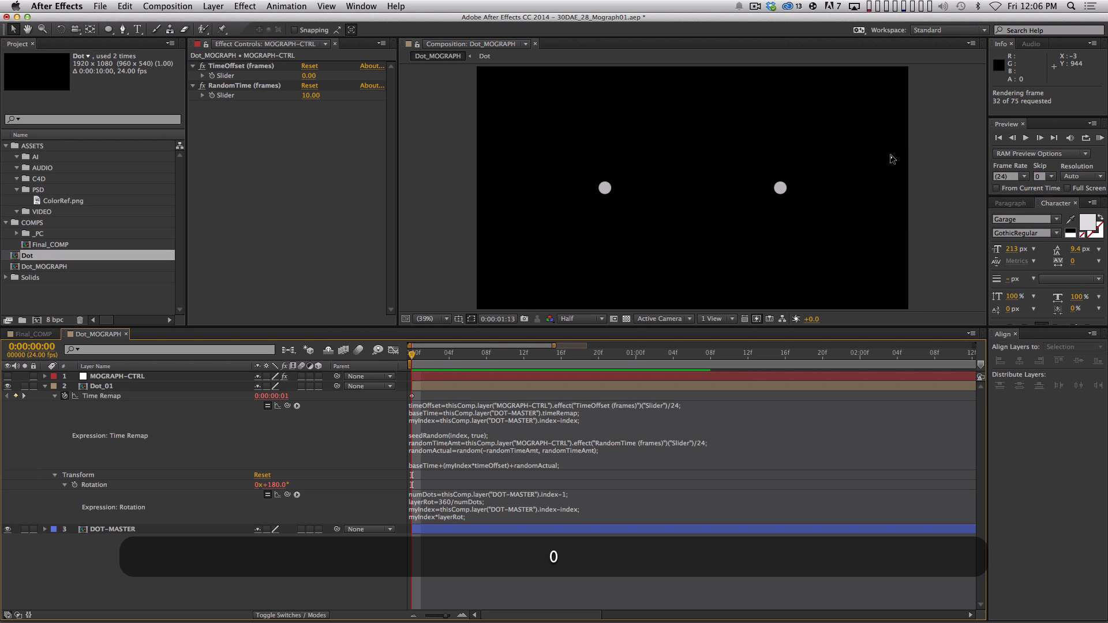
key(space)
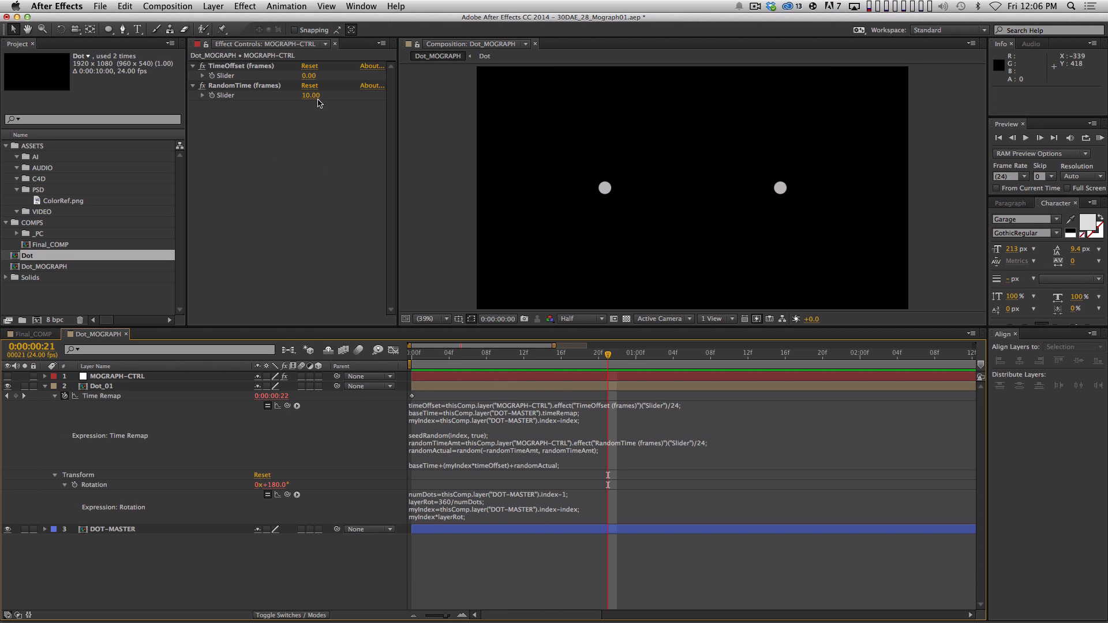
Collapse Dot_01, duplicate it ten times up to Dot_11, and RAM-preview the ring of dots with nothing selected
click(45, 386)
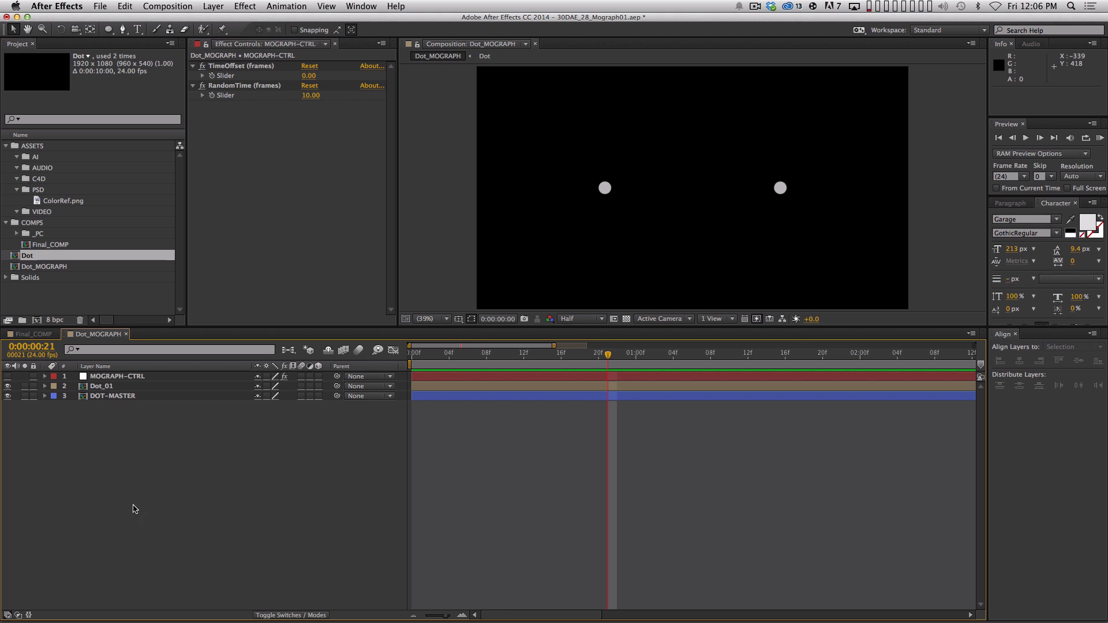
click(115, 386)
key(super+d)
key(super+d)
key(super+d)
key(super+d)
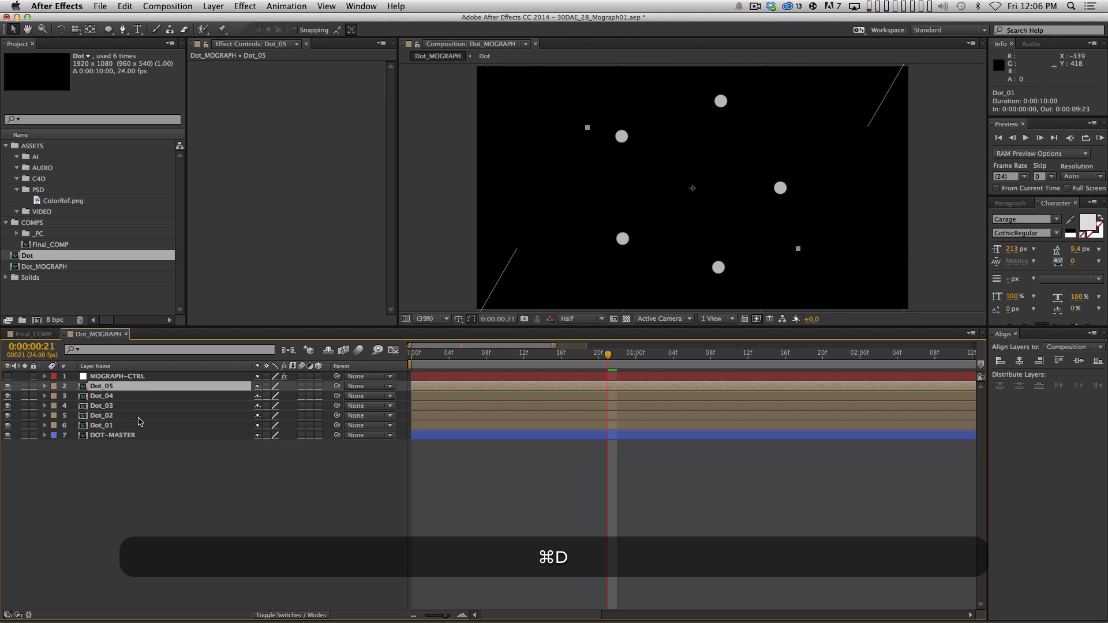
key(super+d)
key(super+d)
key(super+d)
key(super+d)
key(super+d)
key(super+d)
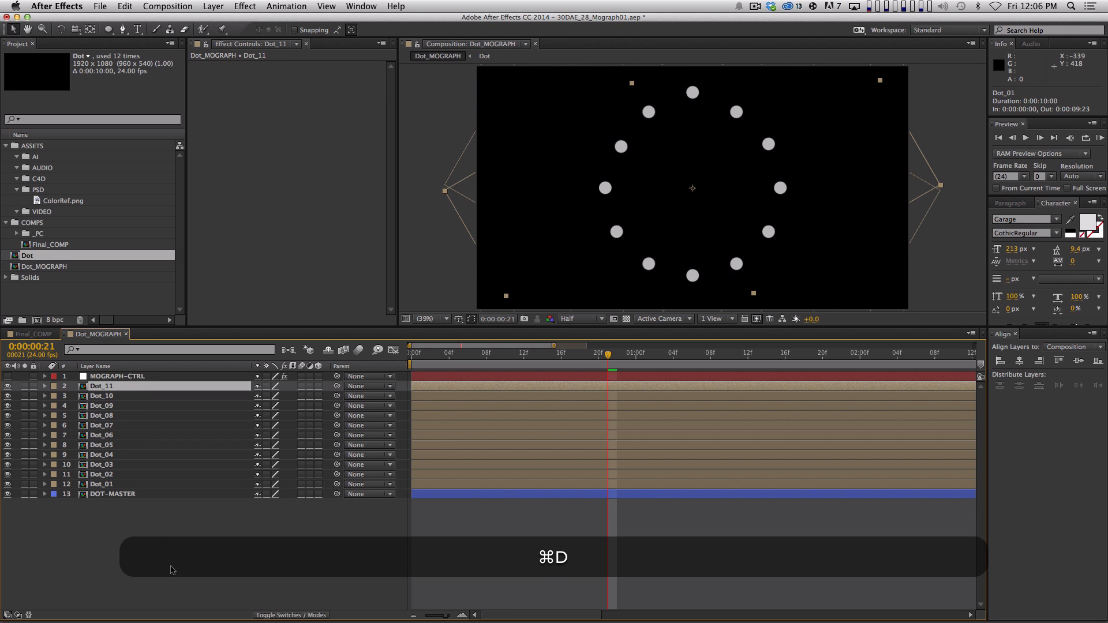
click(151, 539)
key(KP_0)
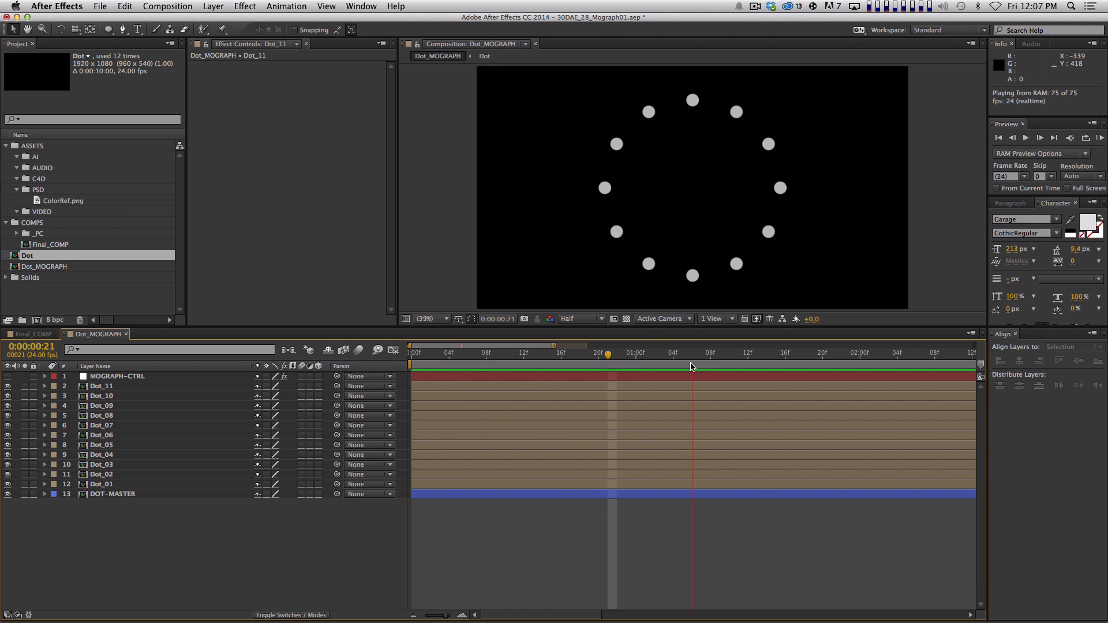
Stop the playback, extend the work area's end to 0:00:04:03, and preview the dot ring again
key(space)
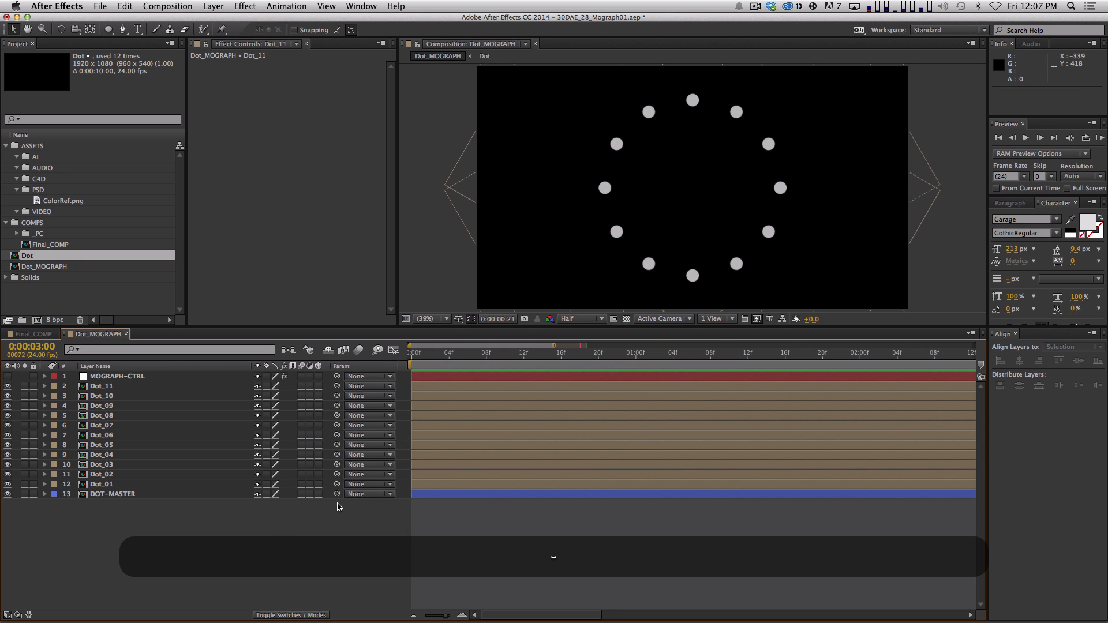
key(space)
key(minus)
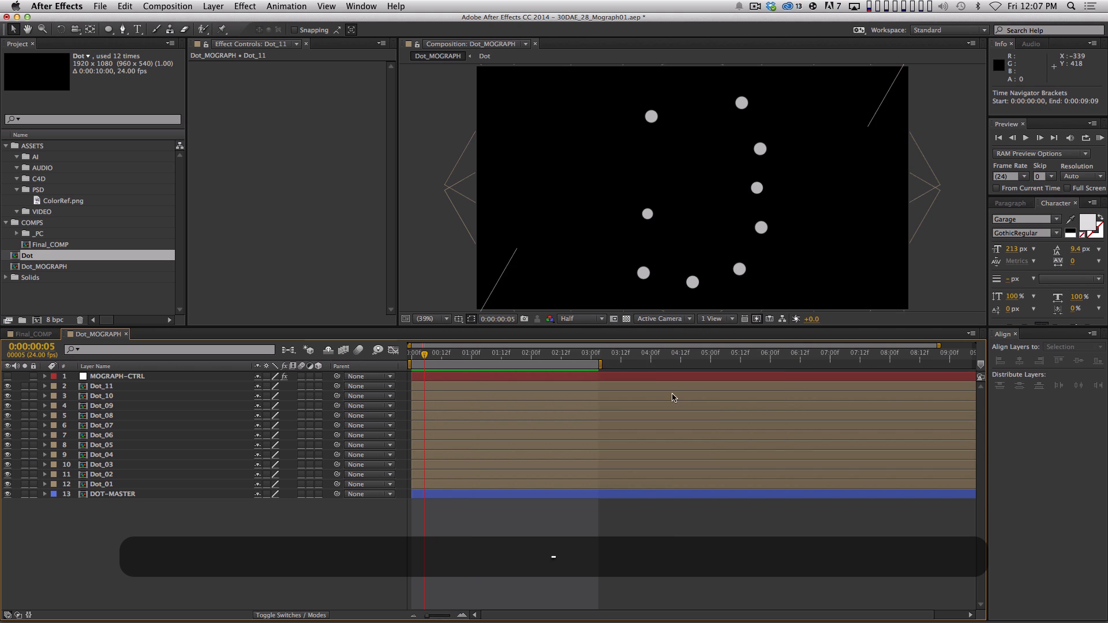
drag(592, 358, 656, 357)
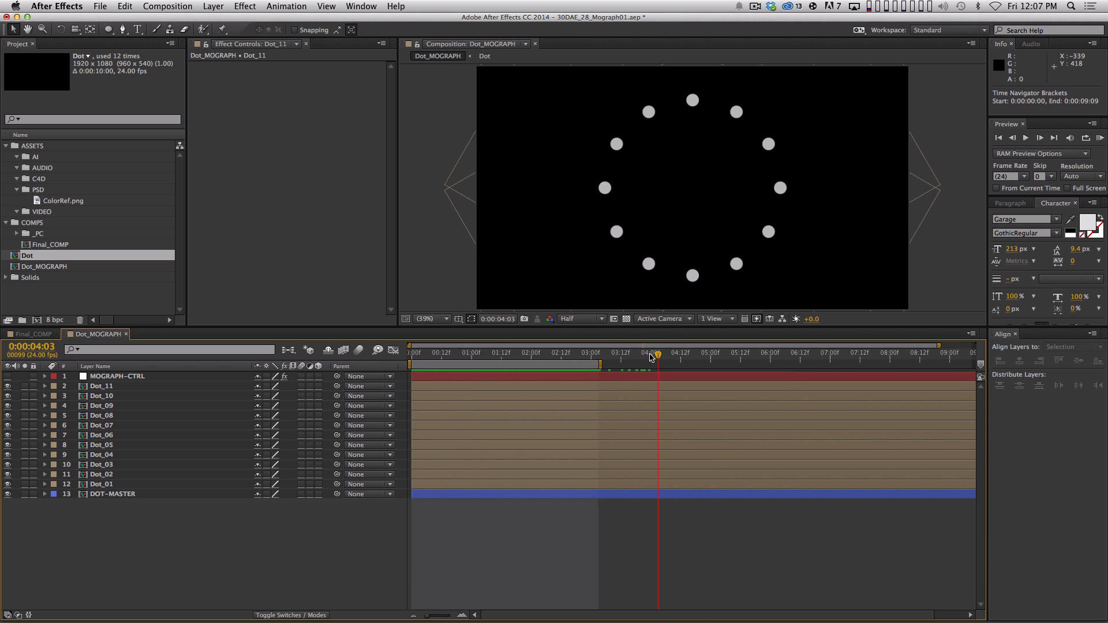
key(n)
key(space)
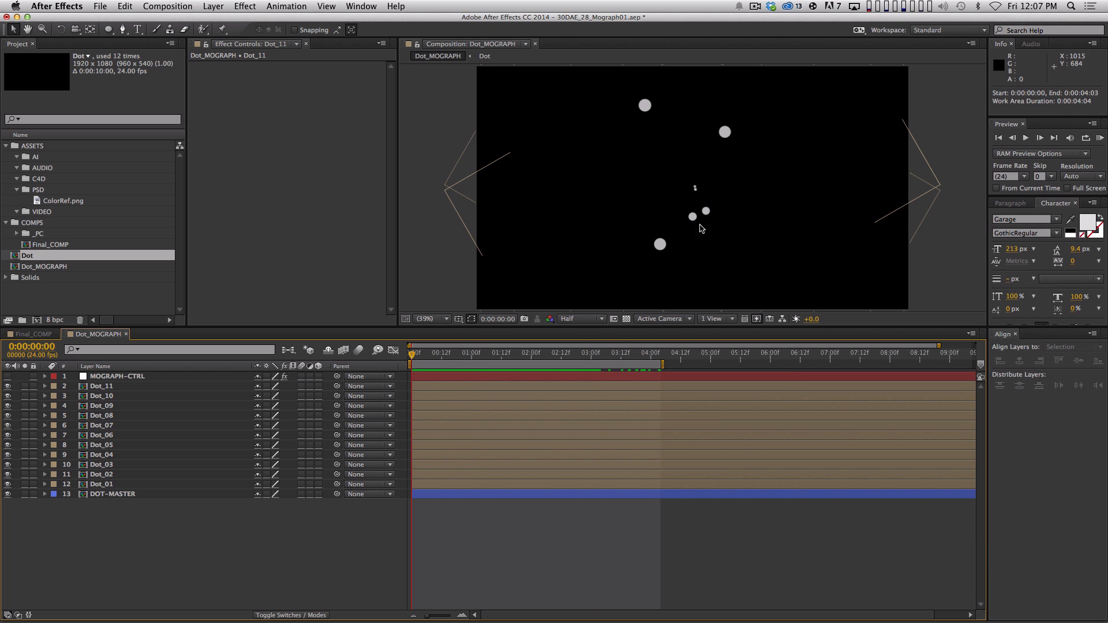
Open Dot_08's source comp, switch off its graph editor, and shift the Dot layer 10 frames later
click(195, 376)
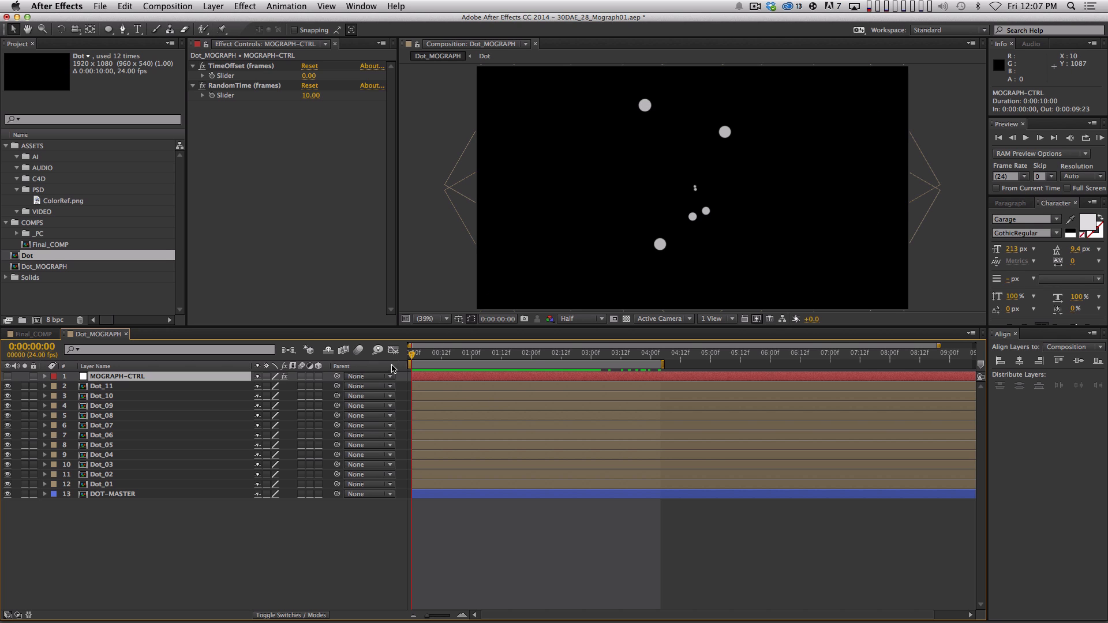
double_click(145, 416)
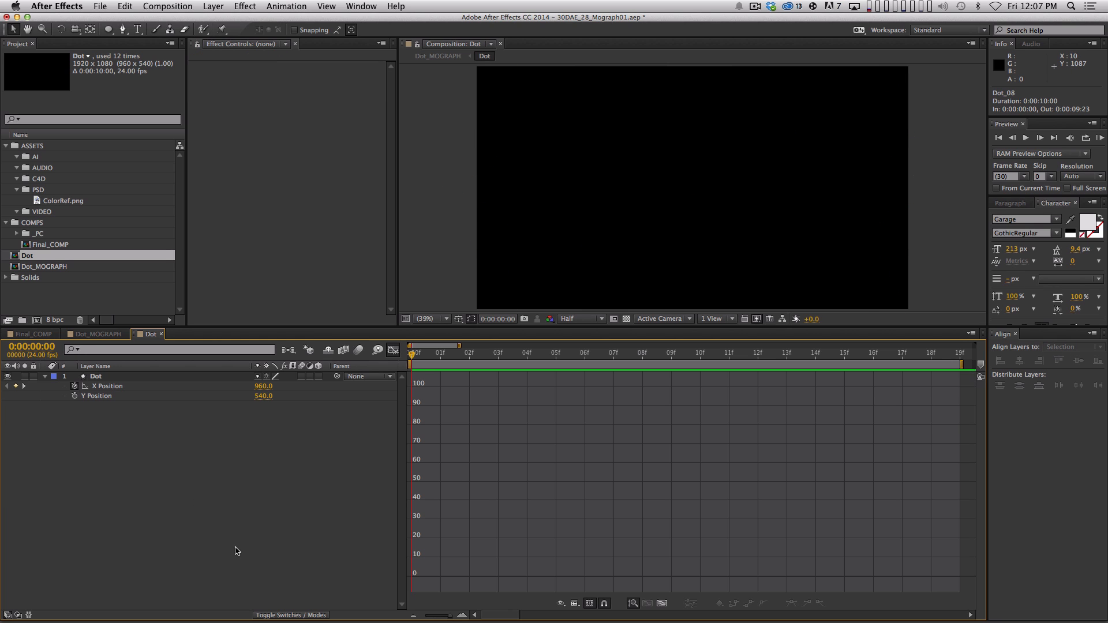
click(393, 350)
click(175, 376)
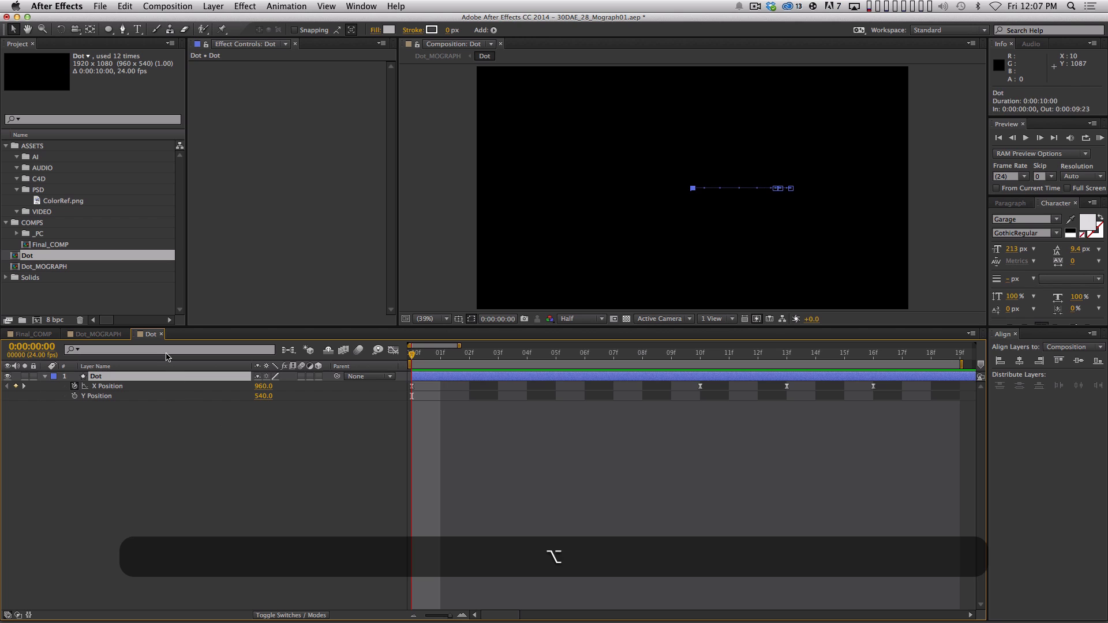
key(alt+shift+Page_Down)
key(minus)
key(minus)
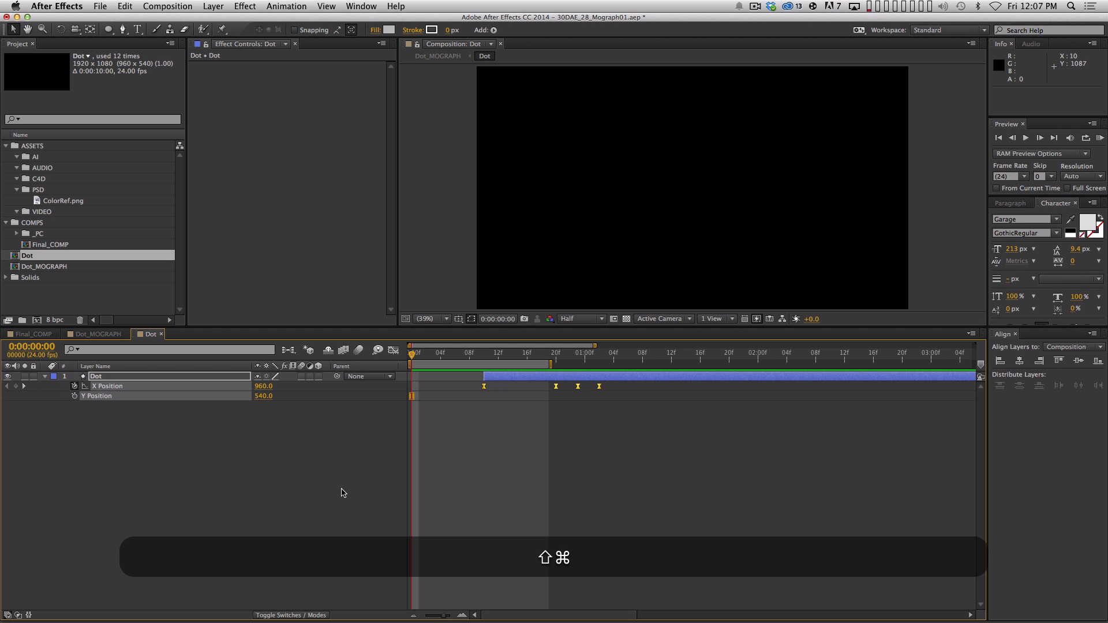
Nudge the Dot layer earlier and later in 10-frame increments, finishing with its start at frame 10
key(shift+super+Page_Up)
key(alt+shift+Page_Up)
key(alt+shift+Page_Down)
key(alt+shift+Page_Down)
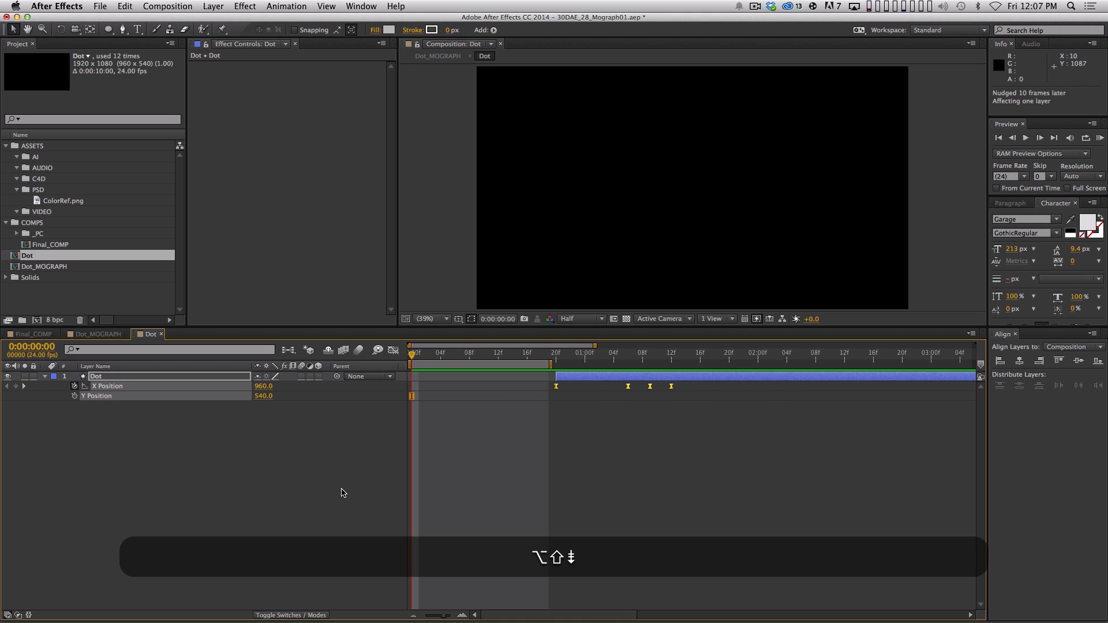
key(alt+shift+Page_Up)
key(alt+shift+Page_Up)
key(alt+shift+Page_Down)
key(alt+shift+Page_Down)
key(alt+shift+Page_Down)
key(alt+shift+Page_Up)
key(alt+shift+Page_Up)
key(alt+shift+Page_Up)
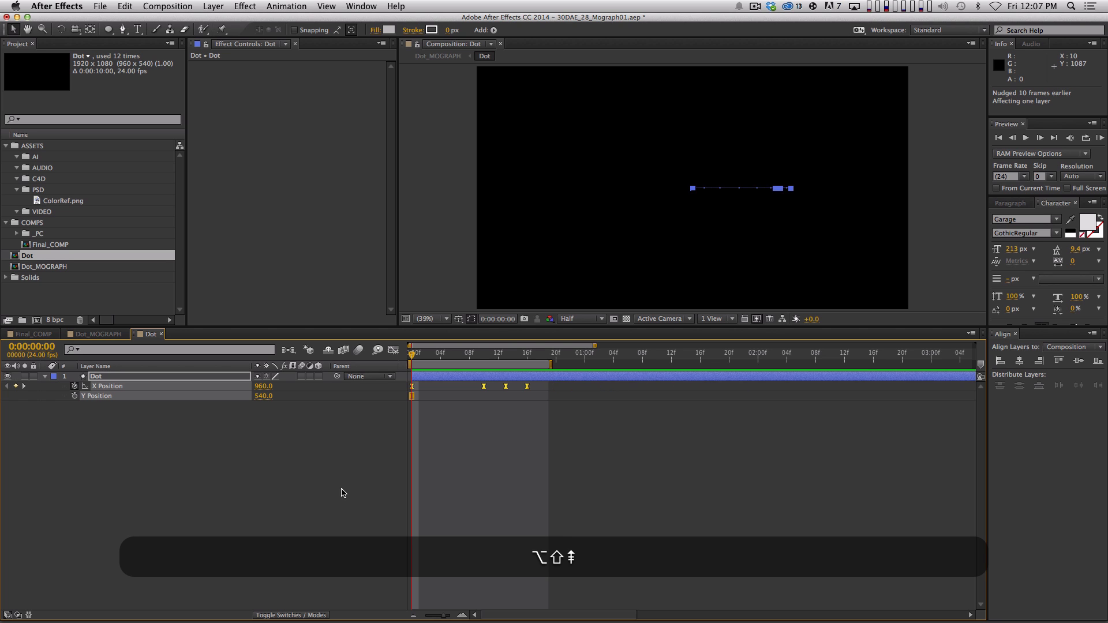
key(alt+shift+Page_Down)
Deselect the Dot layer, close the Dot comp, and RAM-preview the ring in Dot_MOGRAPH
click(362, 499)
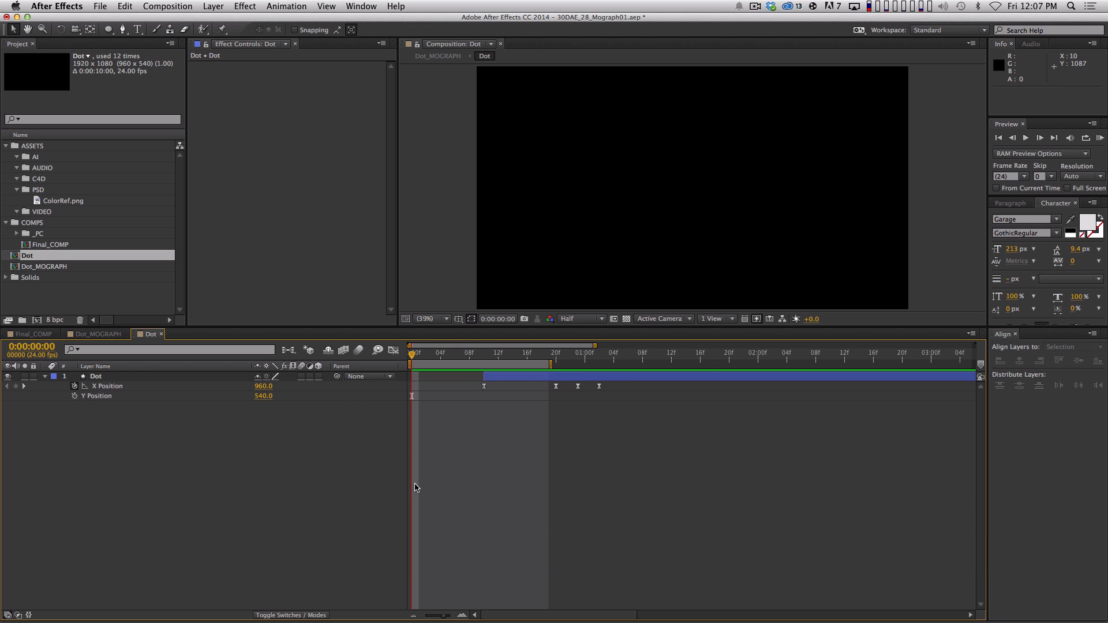
key(super+w)
key(KP_0)
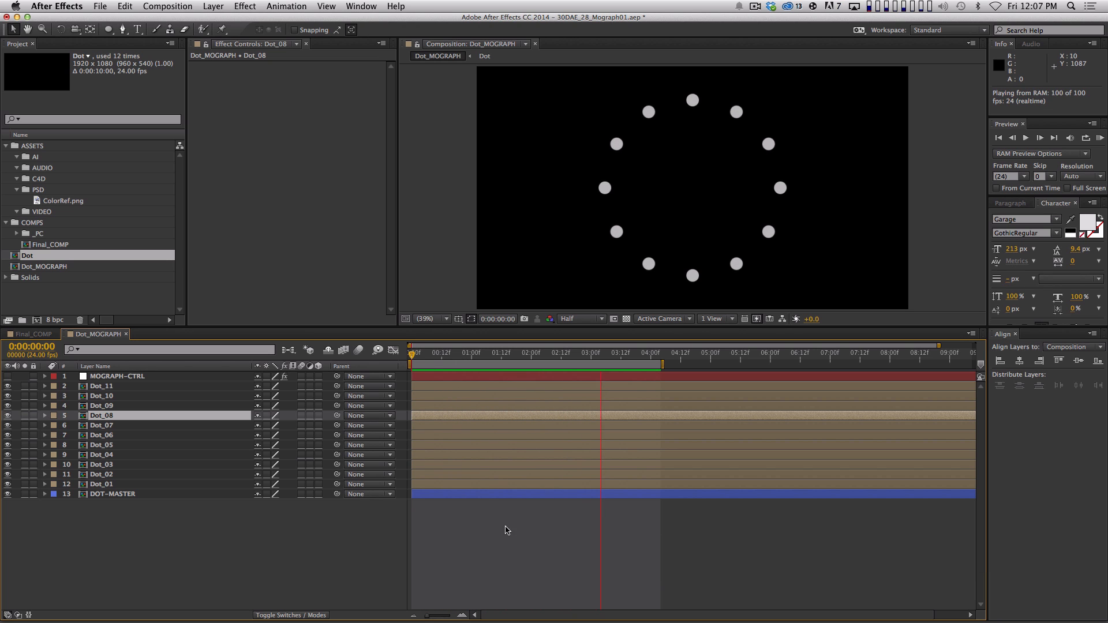
key(space)
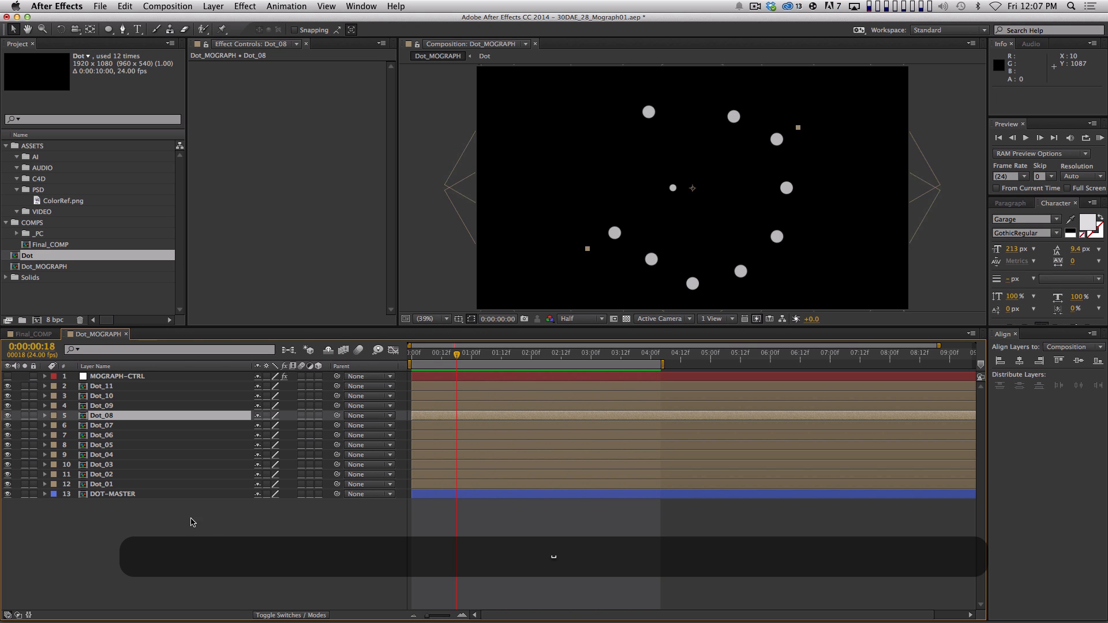
Set MOGRAPH-CTRL's RandomTime slider to 4 and its TimeOffset slider to -2, and RAM-preview the result
click(127, 375)
click(310, 95)
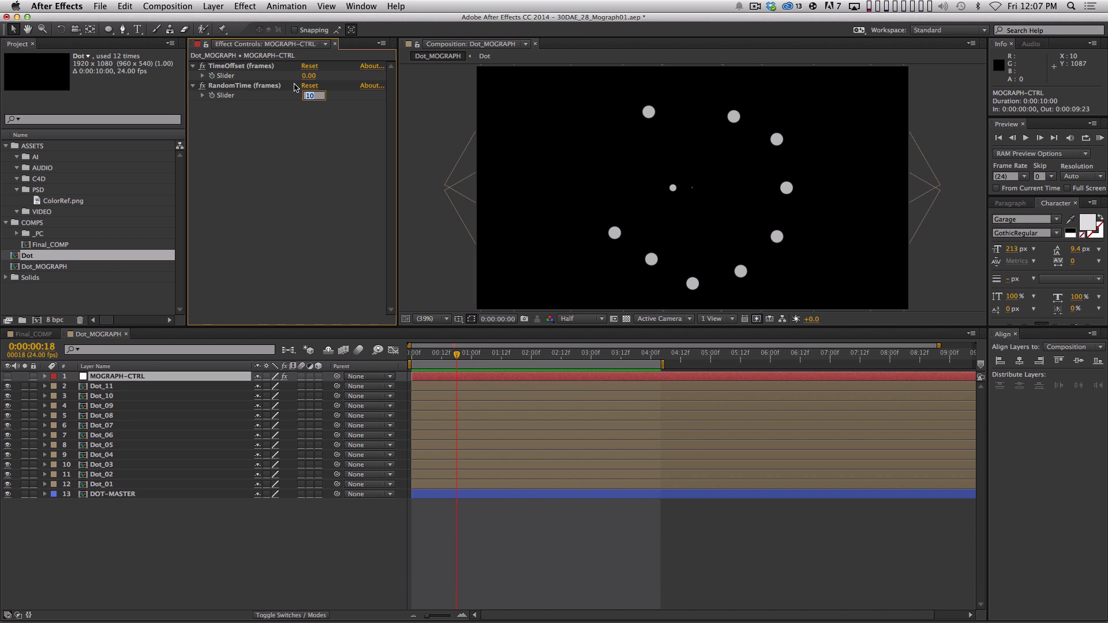
text(4)
key(Return)
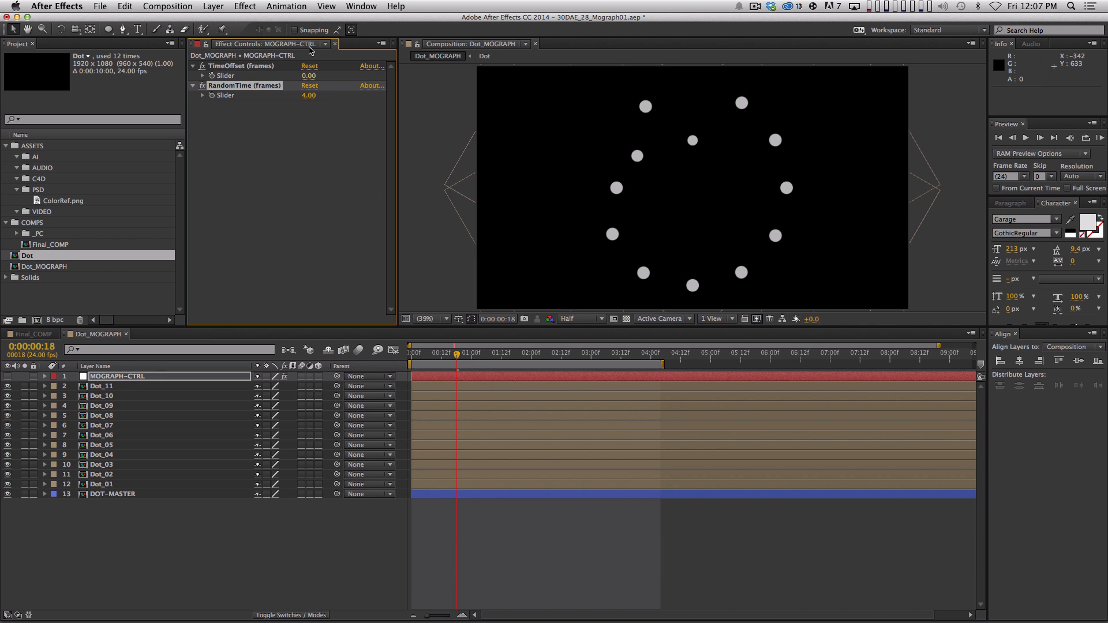
key(Tab)
text(-2)
key(Return)
key(KP_0)
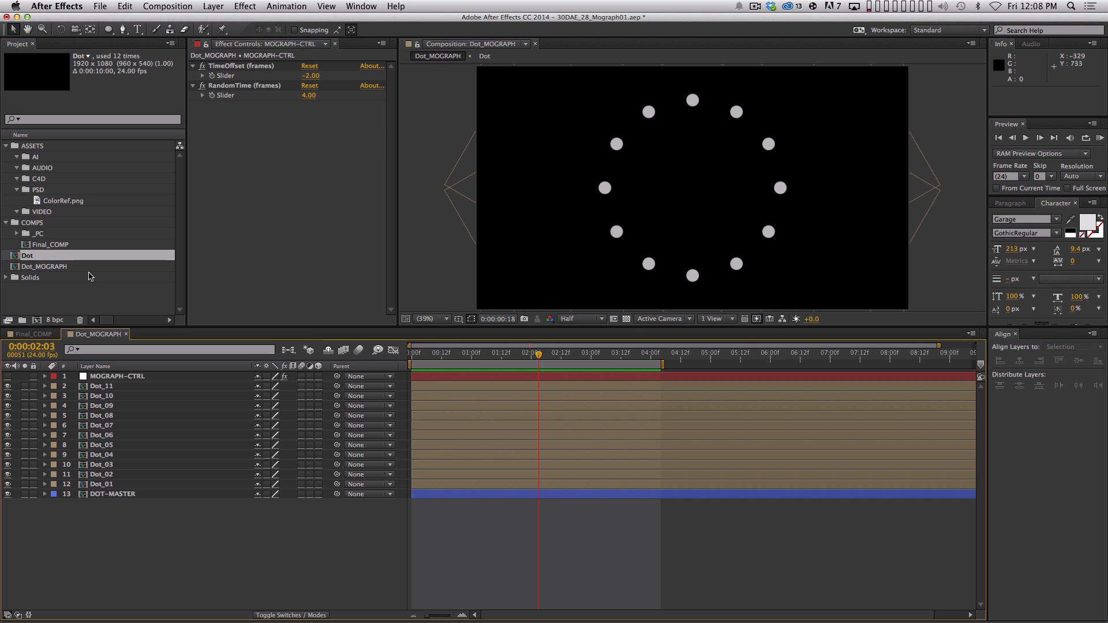
Create a new comp from Dot_MOGRAPH and apply a Fill effect to the nested Dot_MOGRAPH layer
drag(62, 269, 36, 320)
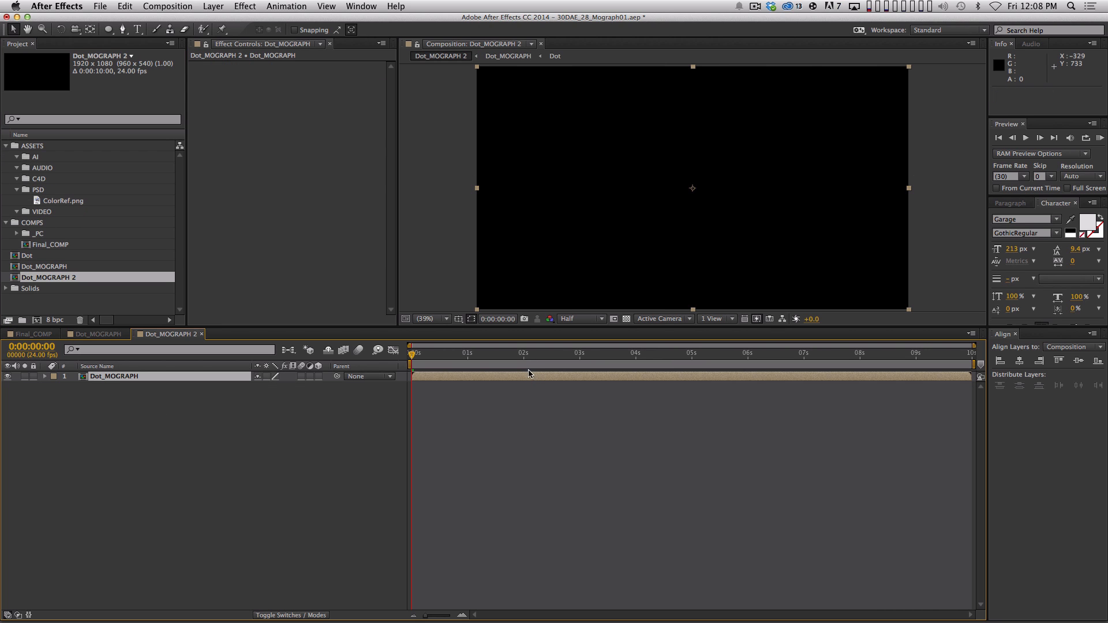
click(573, 353)
click(246, 6)
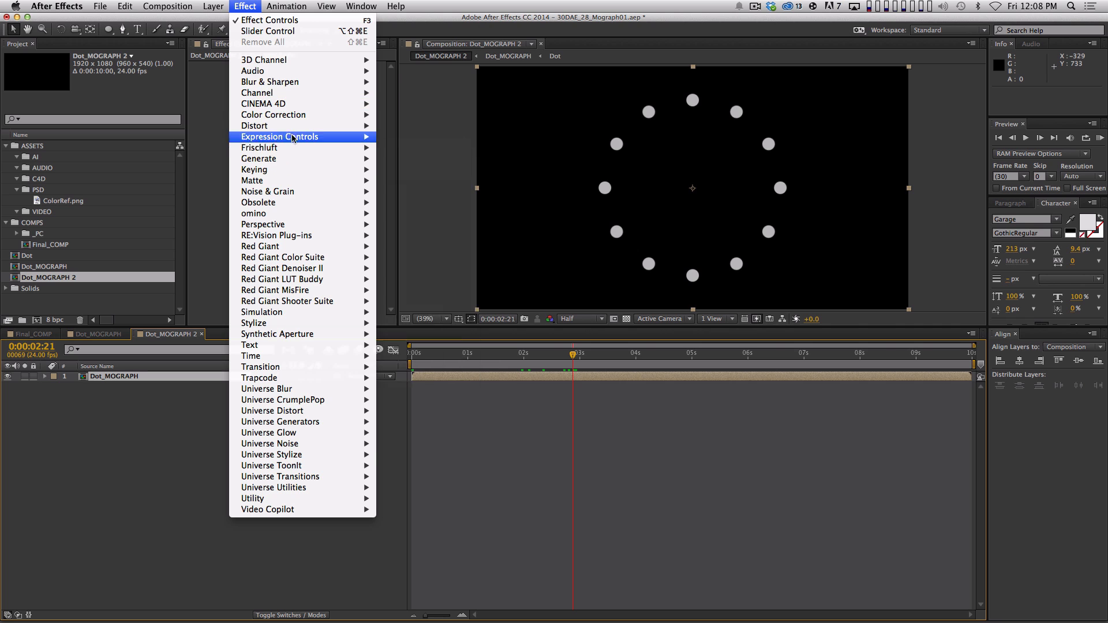
mouse_move(292, 159)
click(421, 325)
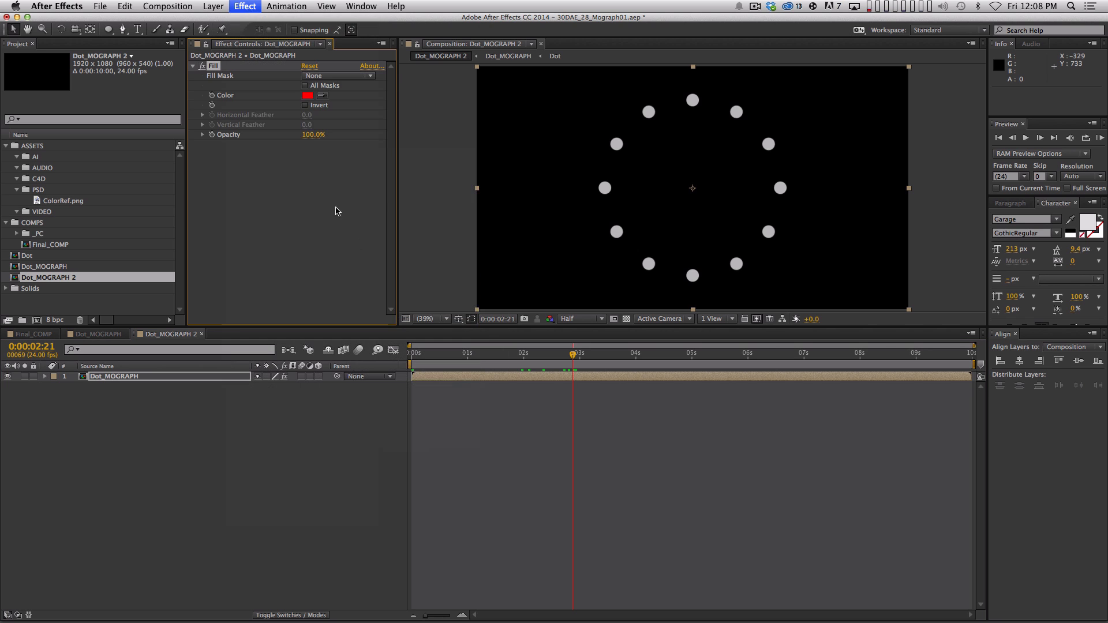
Change the Fill color to orange and scrub through the recolored dot animation
click(307, 96)
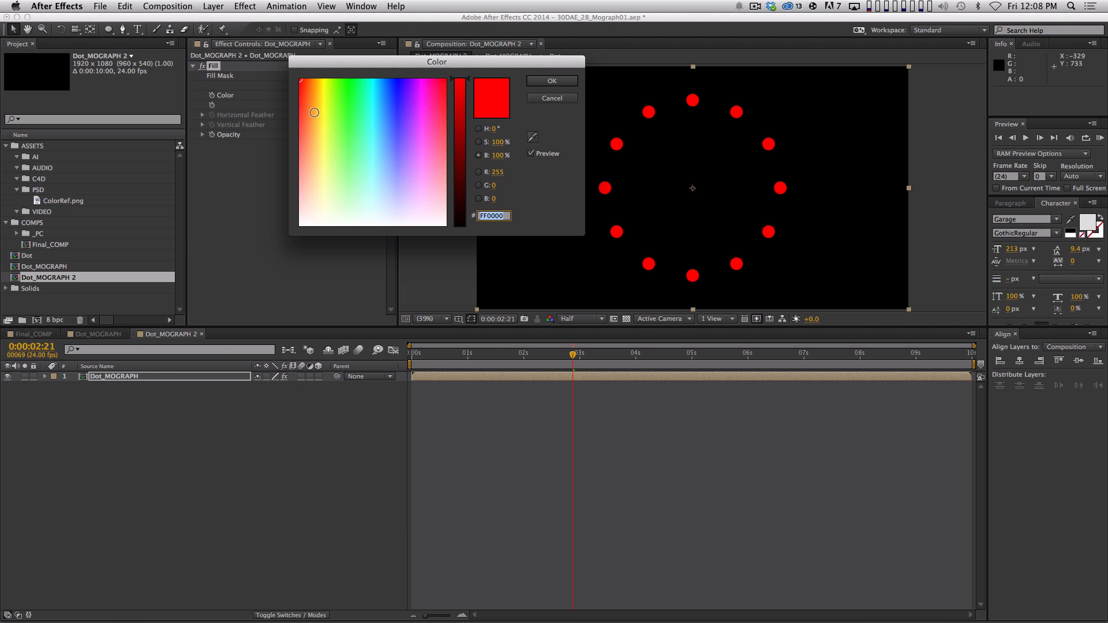
click(314, 112)
click(551, 80)
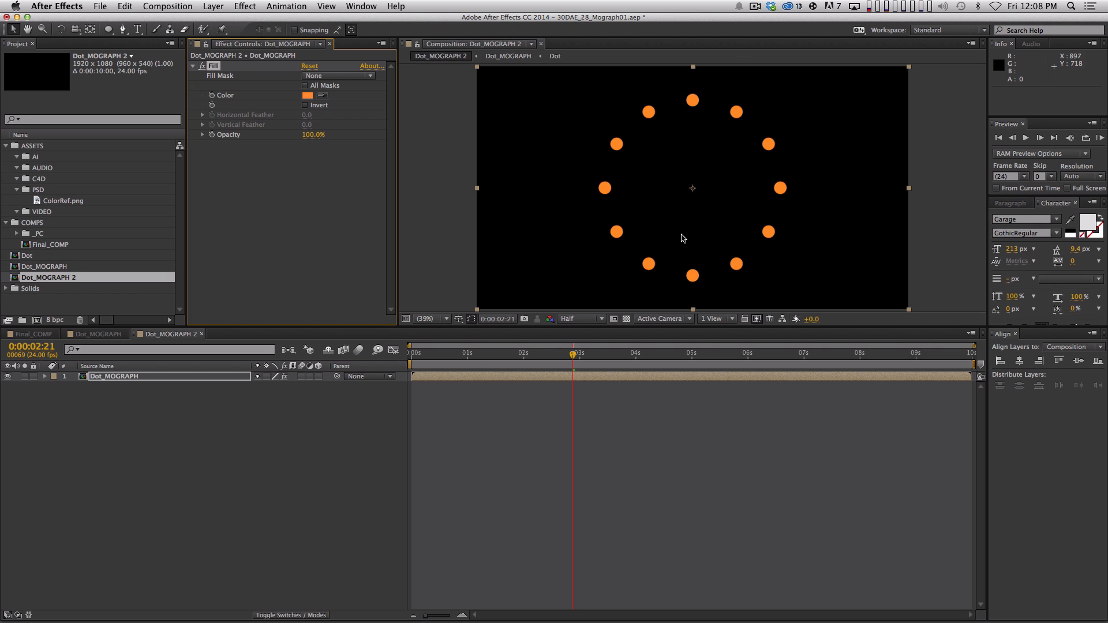
drag(430, 356, 533, 354)
Rename the Dot_MOGRAPH 2 comp to Final_COMP2 in the project
click(54, 278)
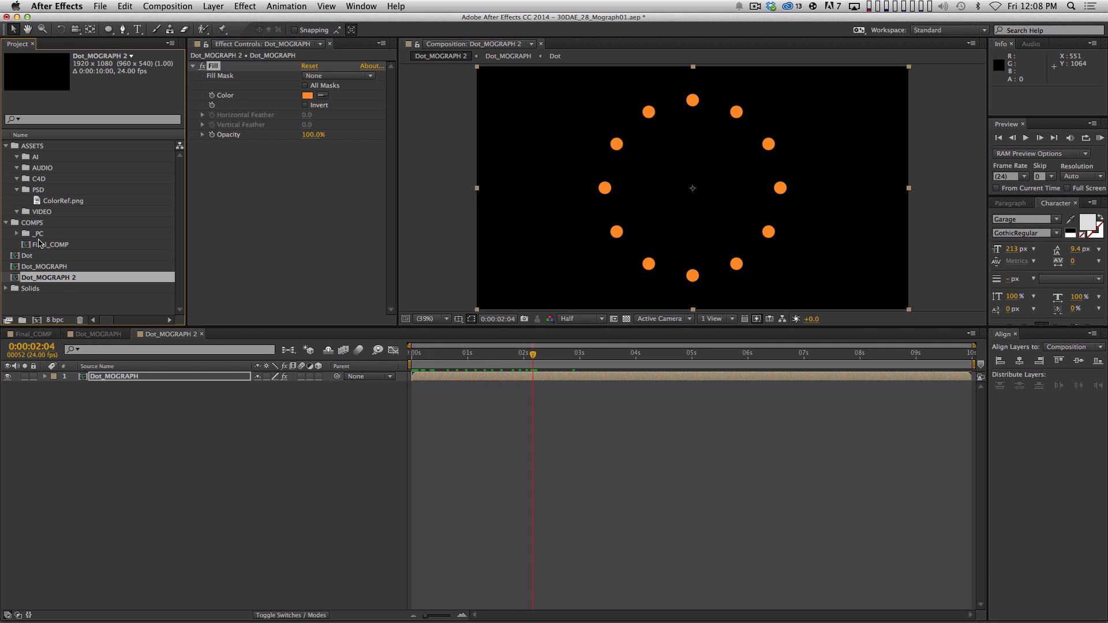
key(Return)
text(Final_C)
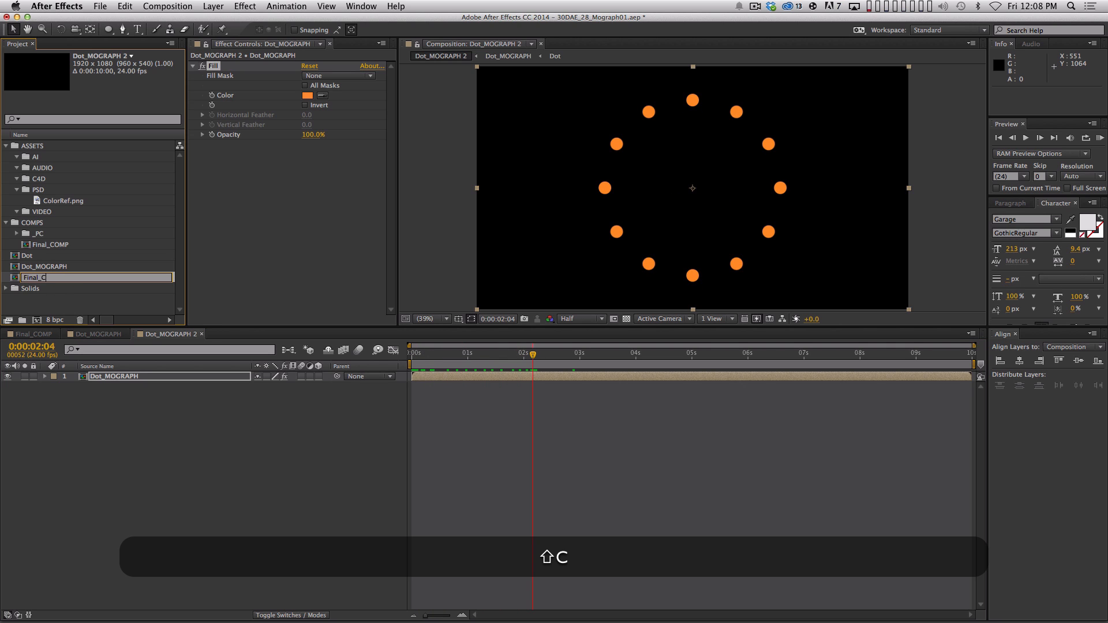
text(OMP2)
key(Return)
Duplicate the Dot_MOGRAPH comp, name the copy Circle_MOGRAPH, and put it in the COMPS folder
click(57, 268)
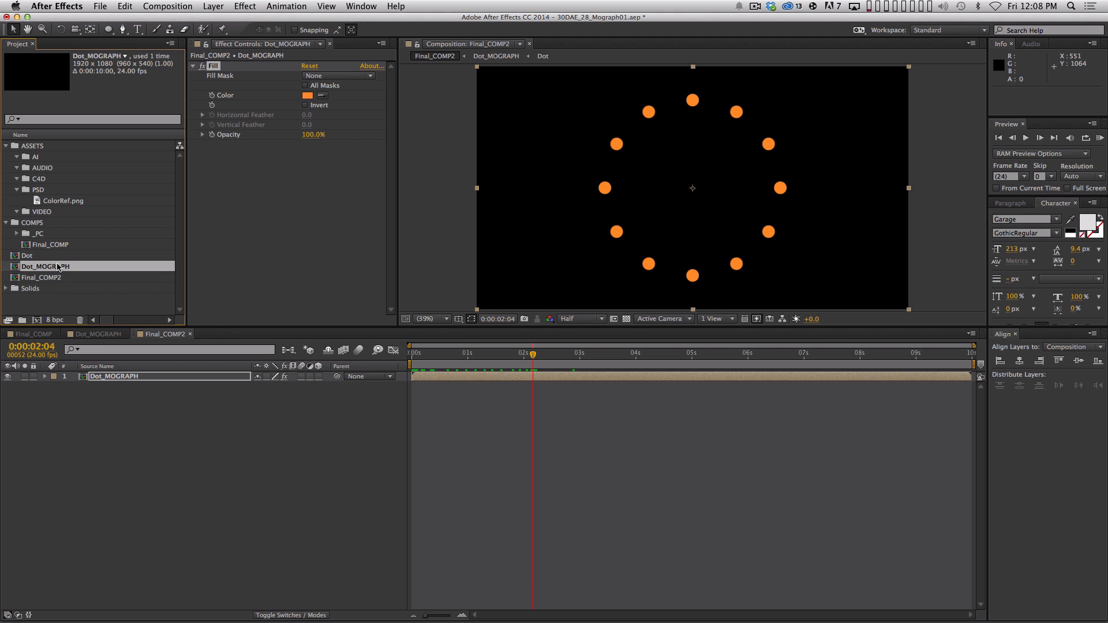
key(super+d)
key(Return)
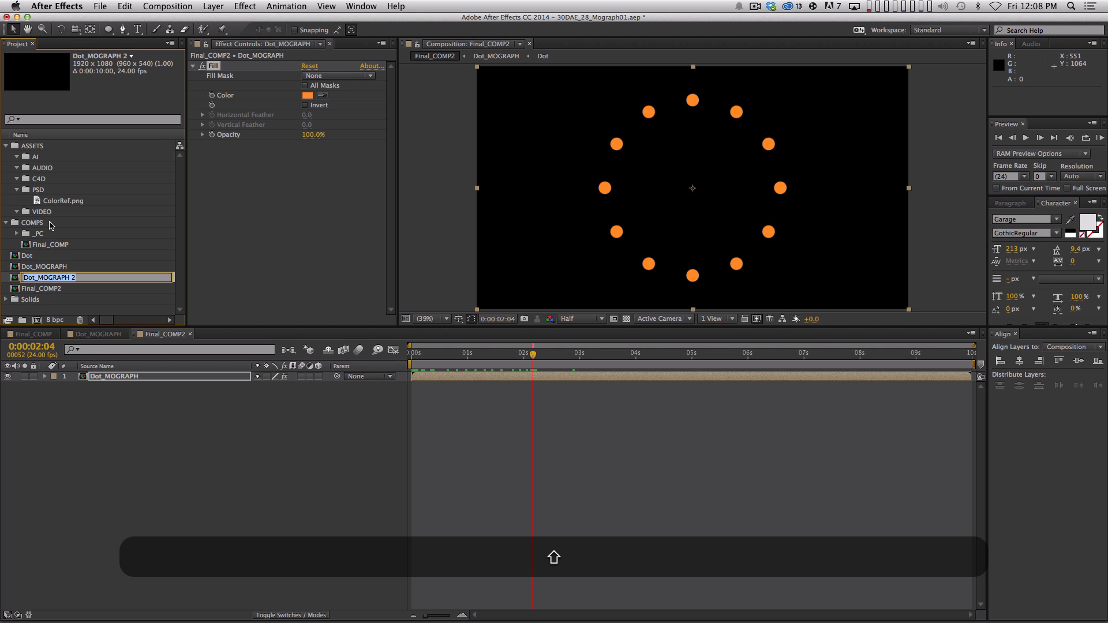
text(Circle_MOGRAPH)
key(Return)
click(6, 234)
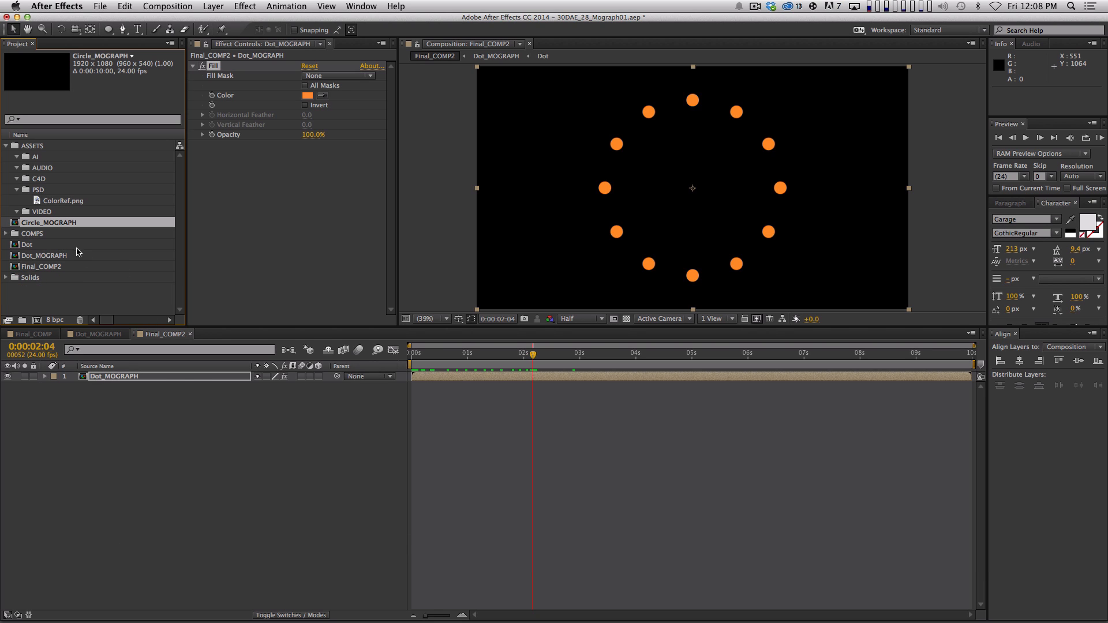
drag(51, 224, 50, 233)
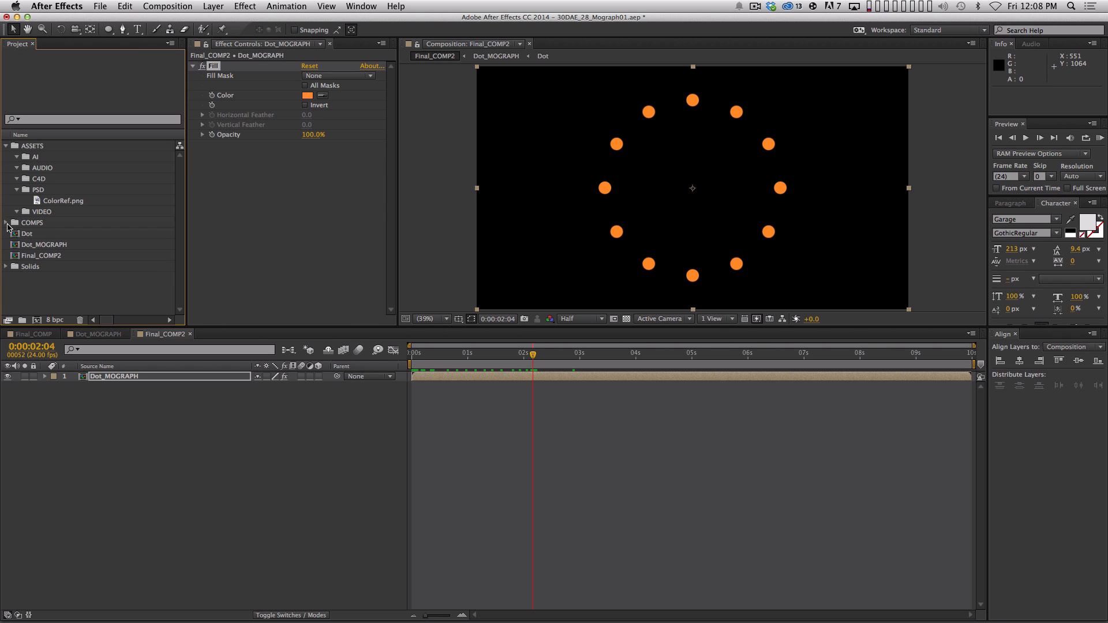
click(6, 223)
Open the Dot comp to check its animation, and duplicate it in the project as Circle
click(29, 269)
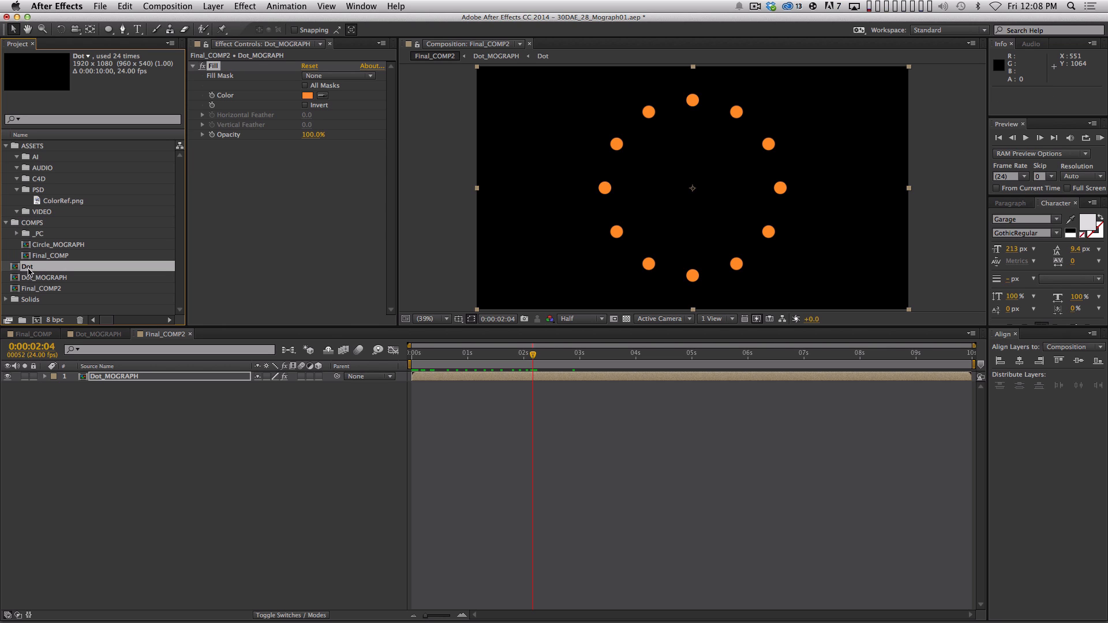
double_click(27, 267)
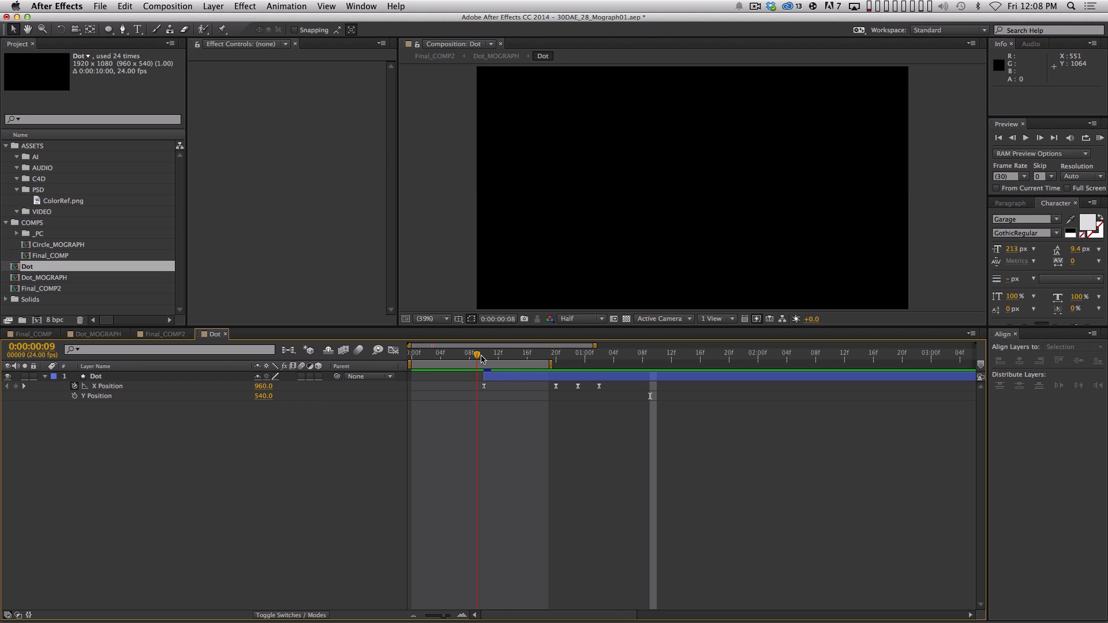
click(17, 267)
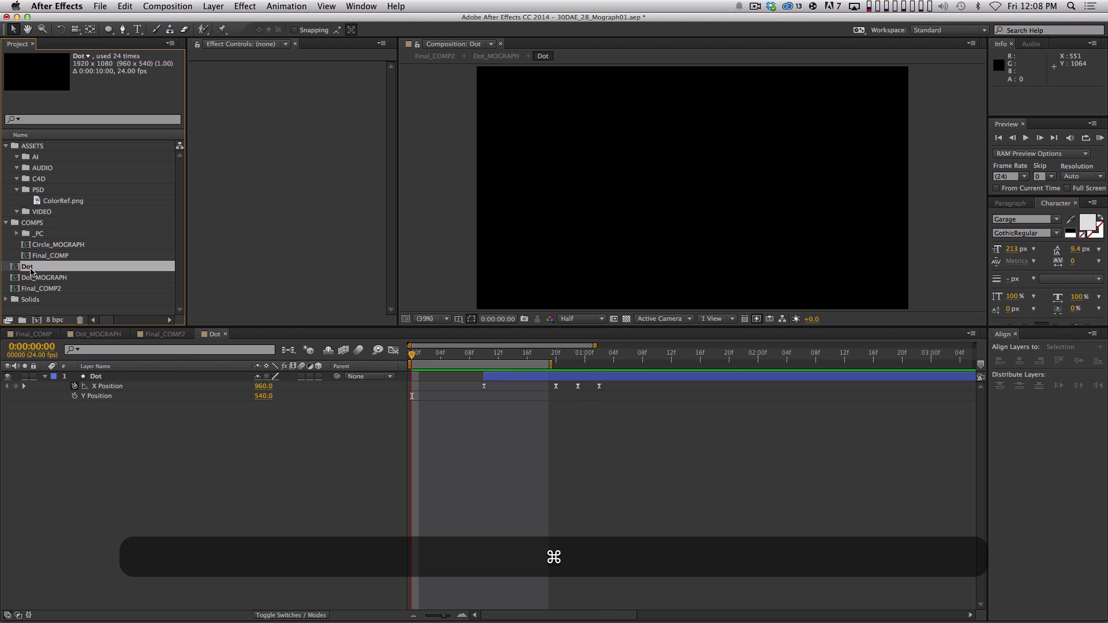
key(super+d)
key(Return)
text(Circle)
key(Return)
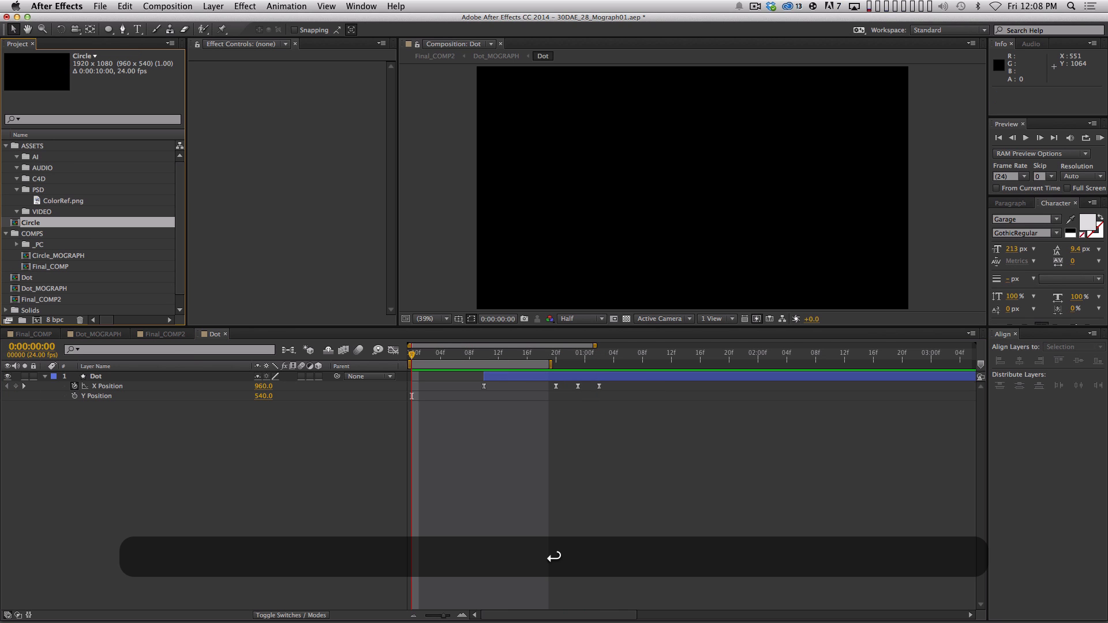
Open the Circle comp, duplicate its Dot layer, and show the copy's keyframed properties
double_click(25, 223)
key(space)
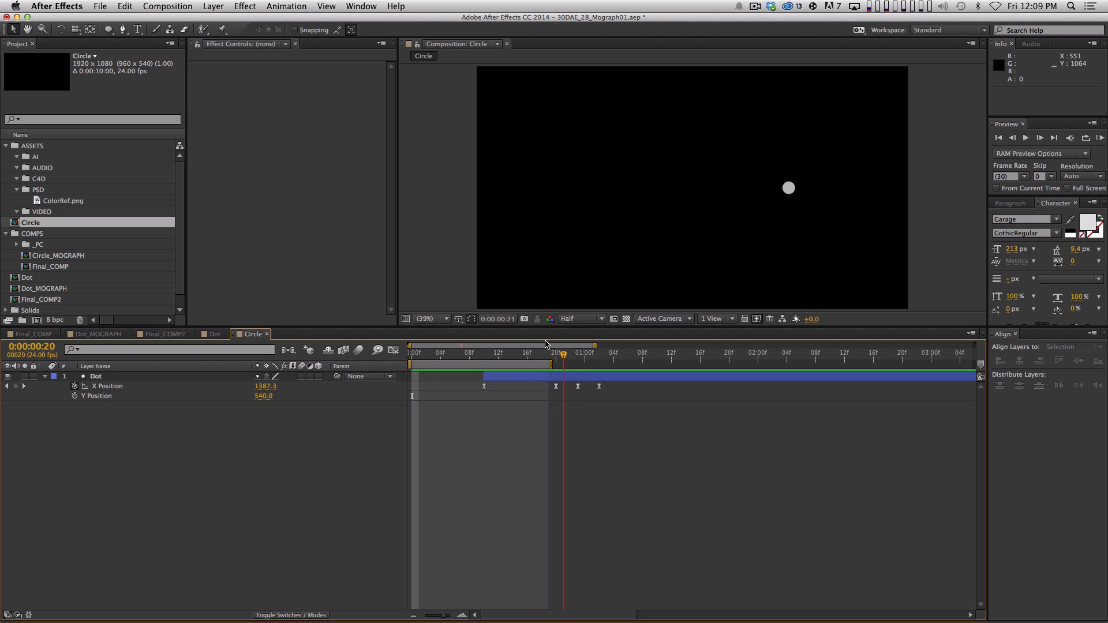
click(106, 377)
key(super+d)
key(u)
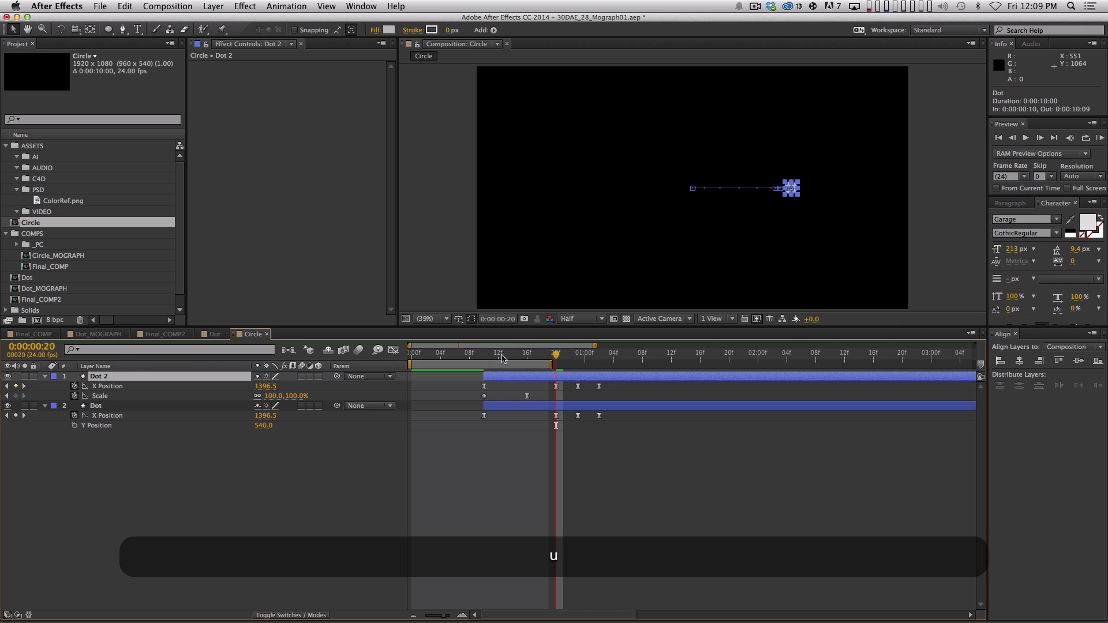
At frame 10, remove Dot 2's X Position and Scale keyframes and set its Scale to 100%
shift+click(483, 356)
drag(75, 386, 75, 396)
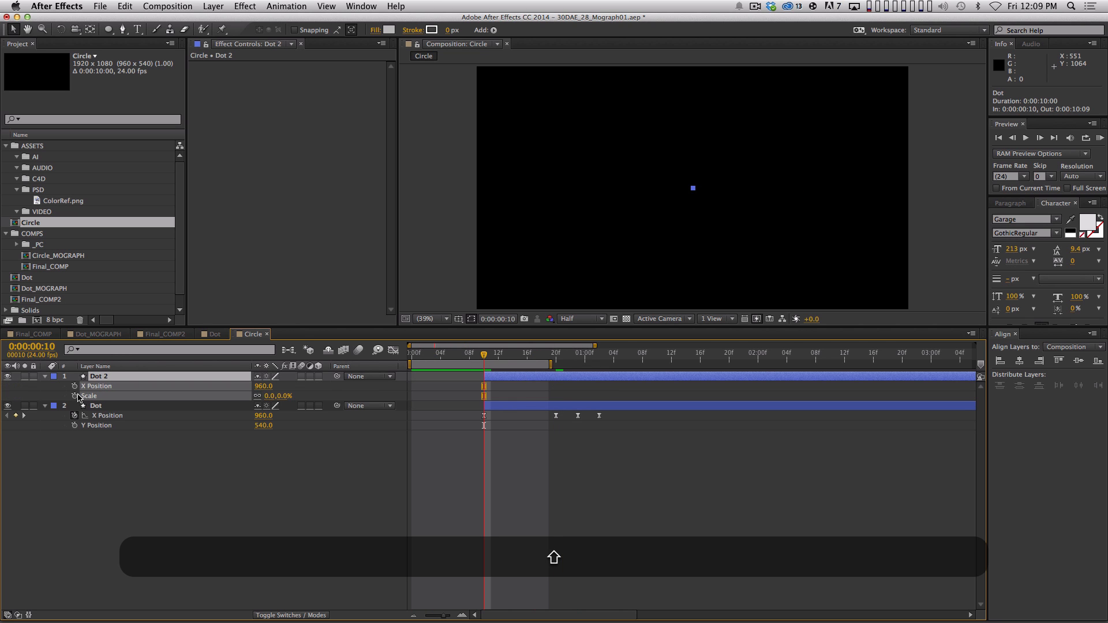
click(269, 398)
text(100)
key(Return)
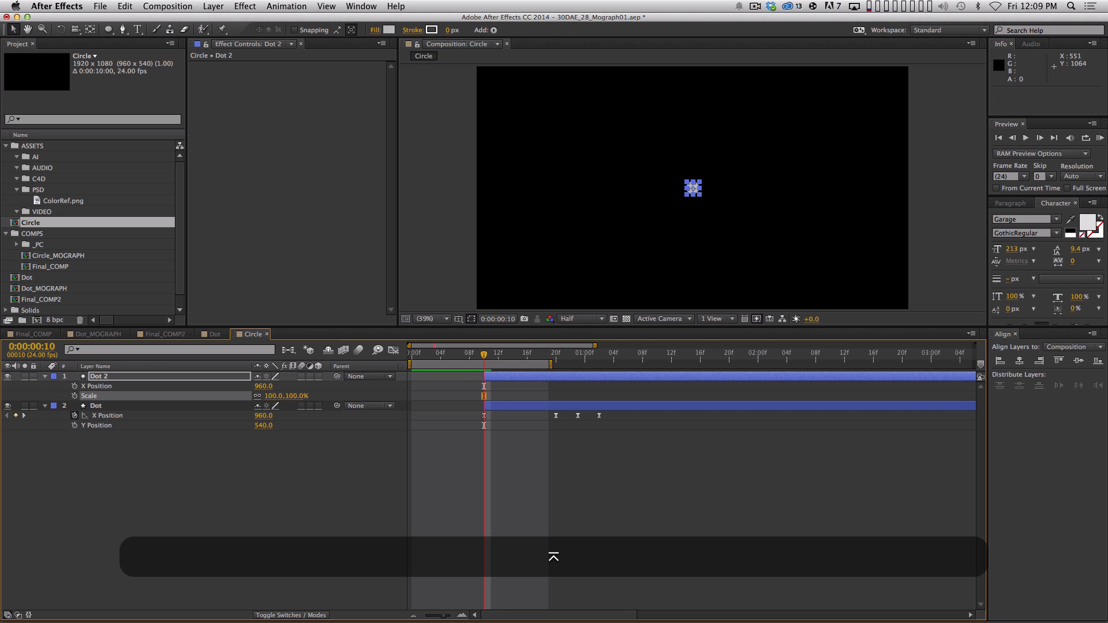
Reveal Dot 2's modified properties and enlarge its ellipse size to 826 by 826
key(u)
key(u)
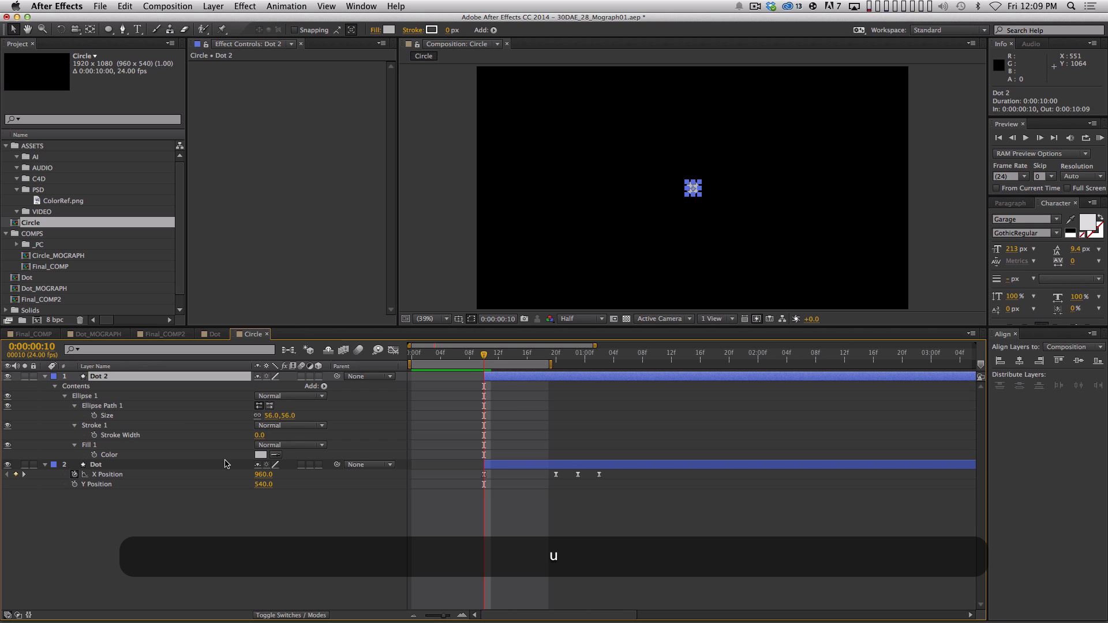
drag(279, 415, 316, 413)
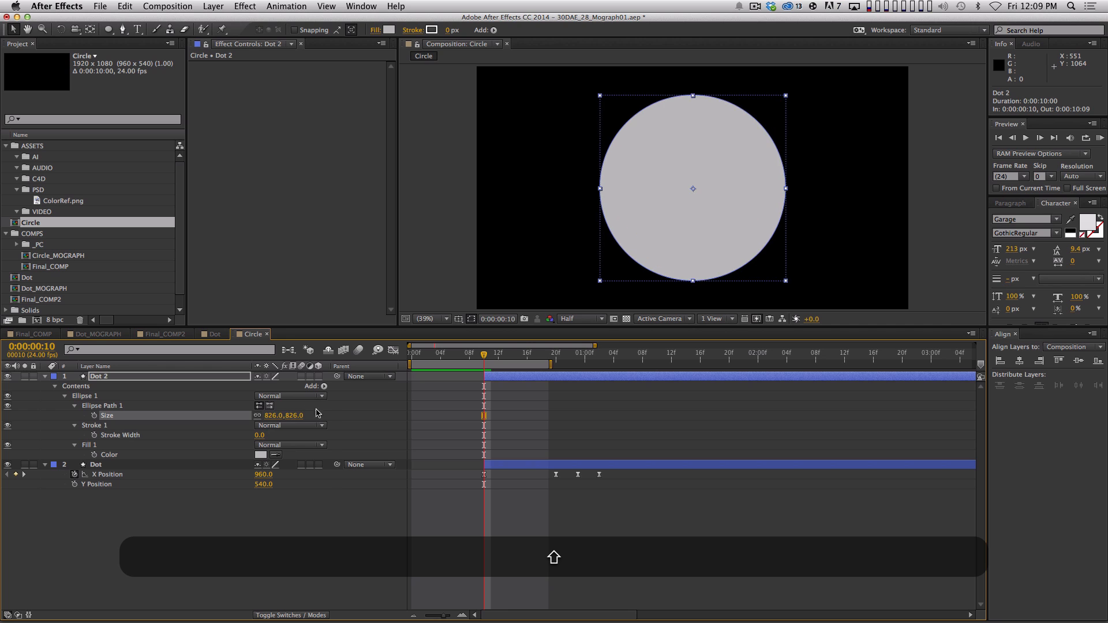
Turn off Dot 2's fill and give it a 5.6 px stroke
click(375, 30)
click(514, 301)
click(611, 367)
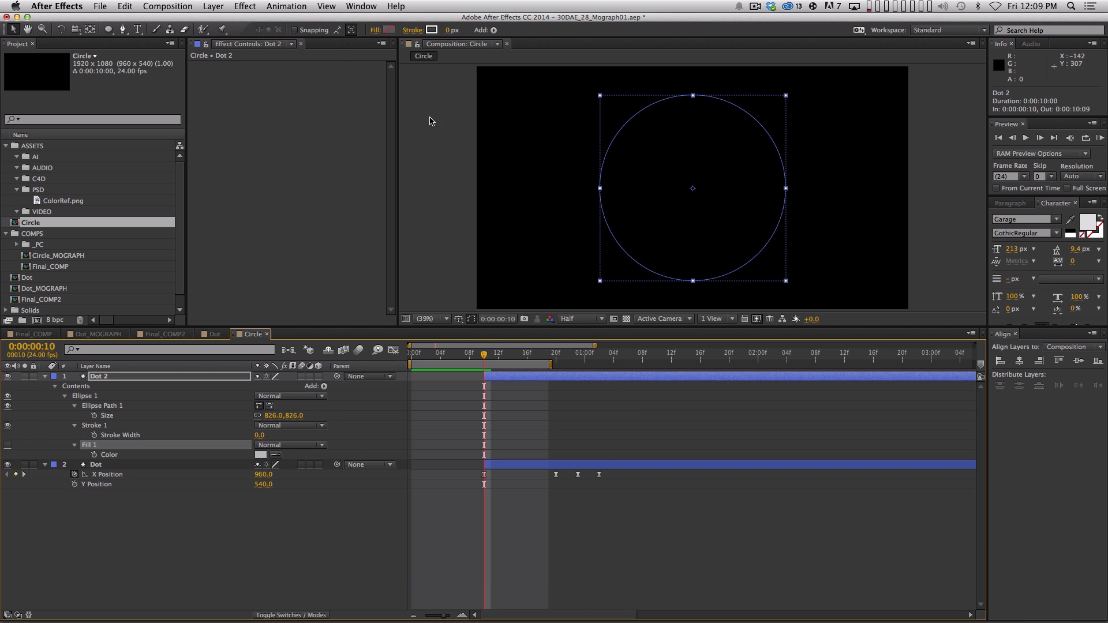
drag(445, 30, 461, 30)
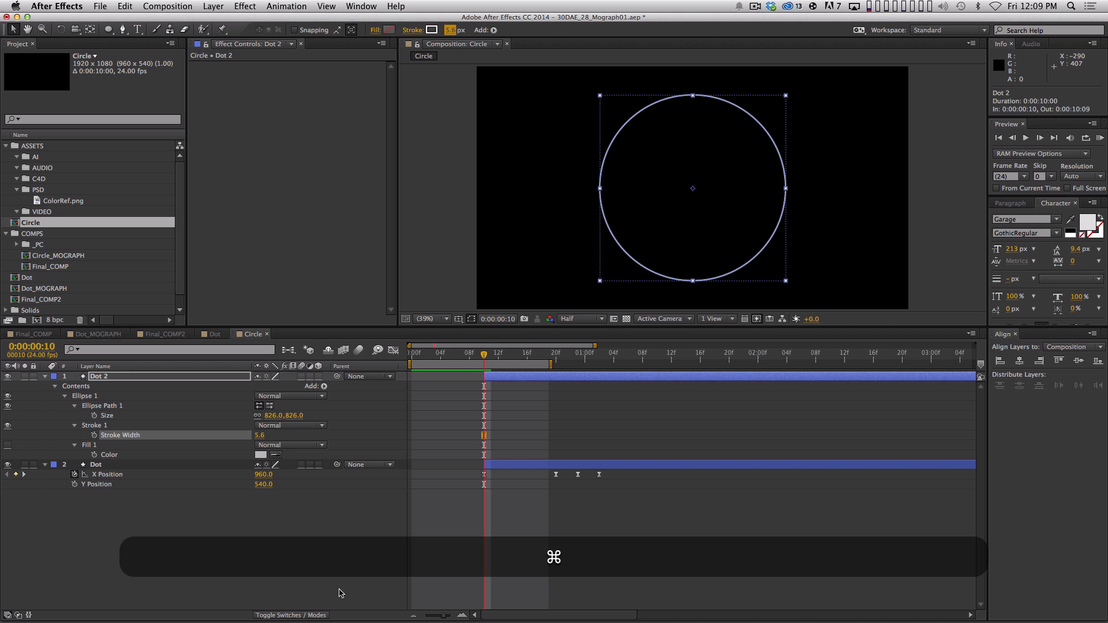
Shift the Dot 2 layer to start at frame 0 and set its ellipse size to 951 by 951
click(463, 512)
click(581, 376)
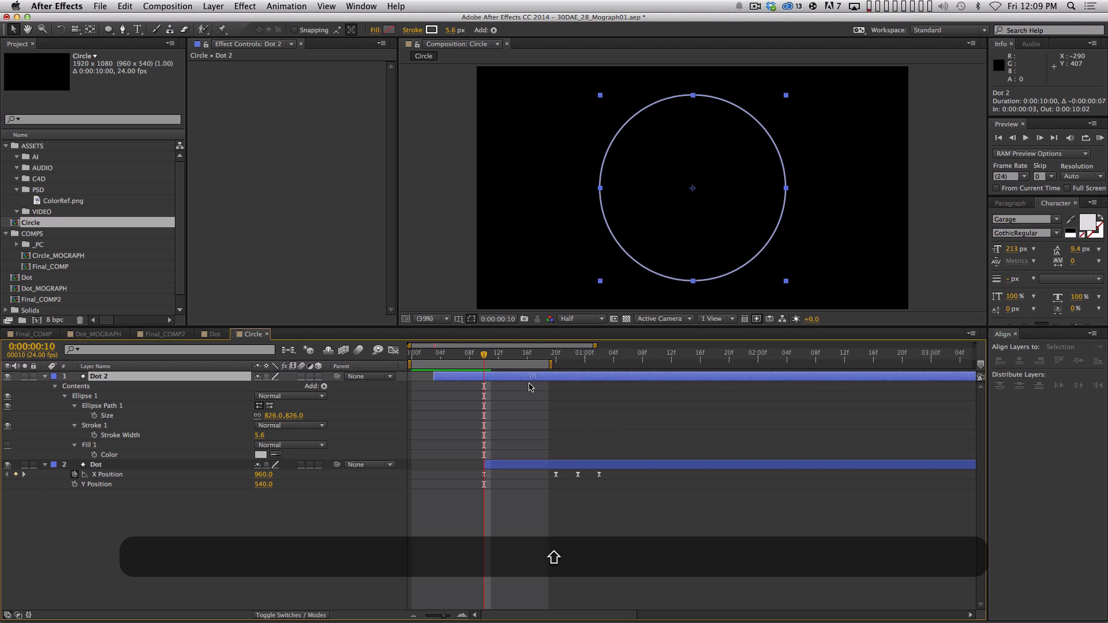
drag(484, 355, 722, 342)
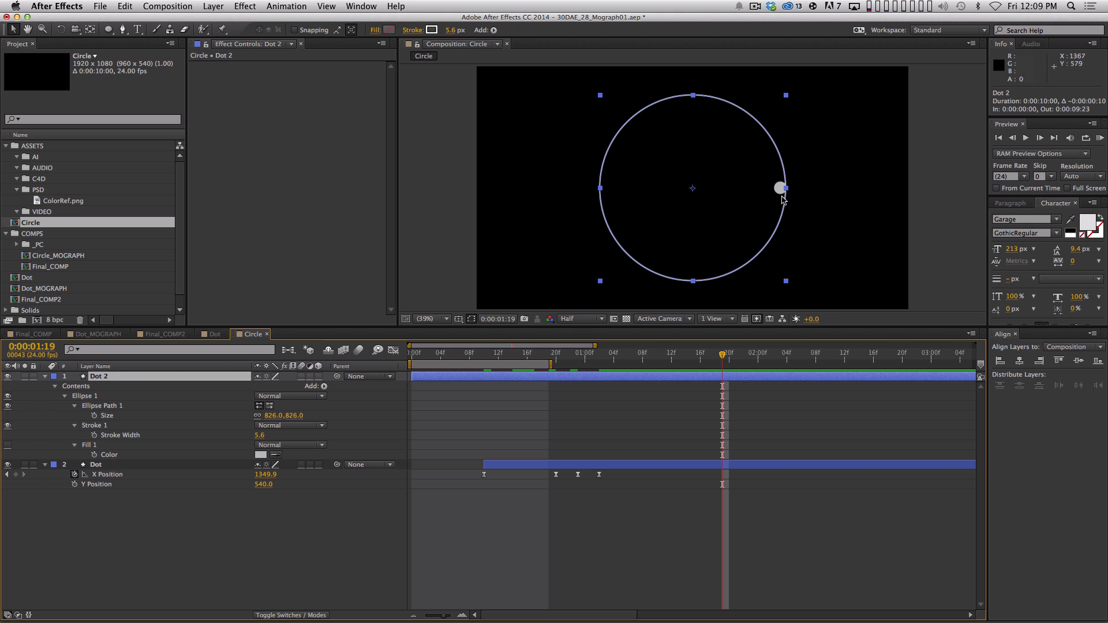
click(292, 415)
key(Escape)
drag(294, 417, 351, 402)
click(281, 556)
Delete the original Dot layer from the Circle comp and return to frame 0
click(115, 465)
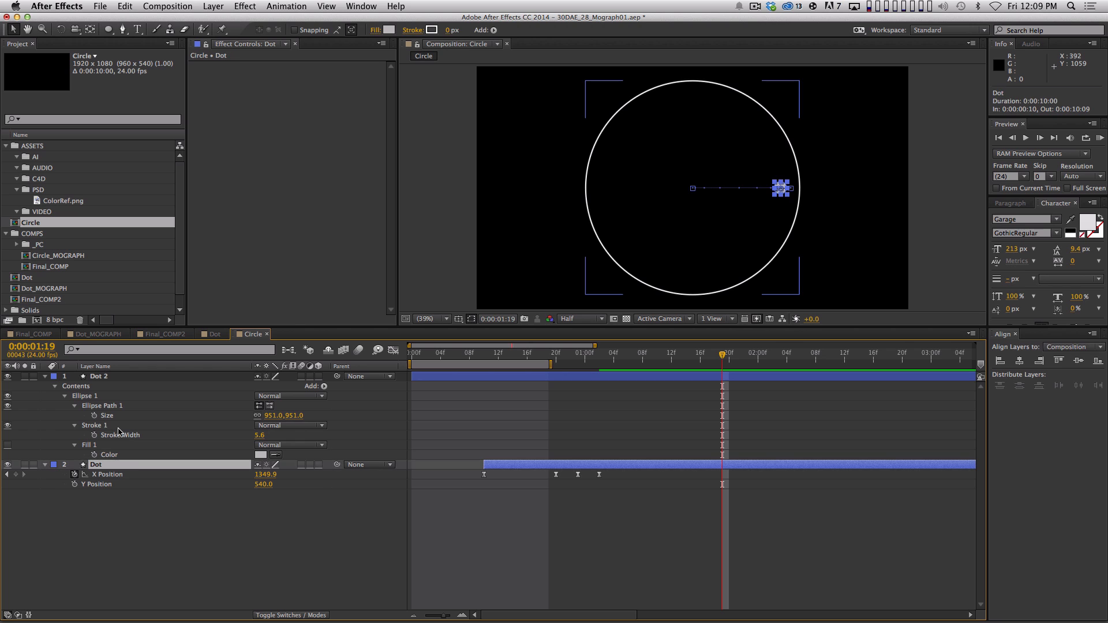
key(BackSpace)
key(Home)
Add Trim Paths to Dot 2 and set its End value to 4%
click(324, 386)
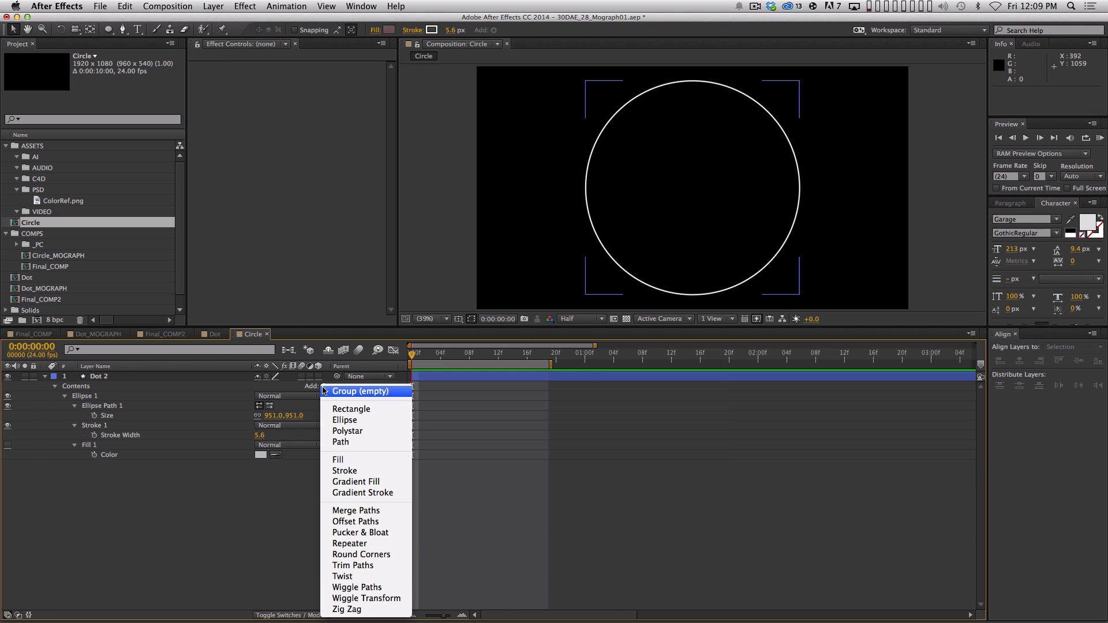
click(360, 566)
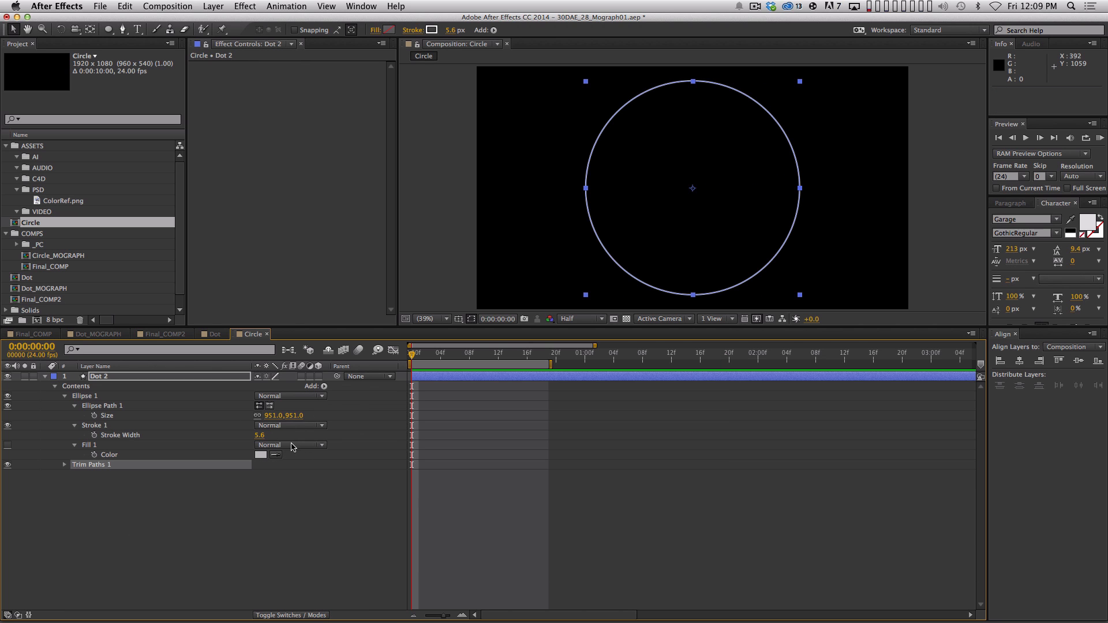
click(64, 464)
drag(265, 488, 214, 492)
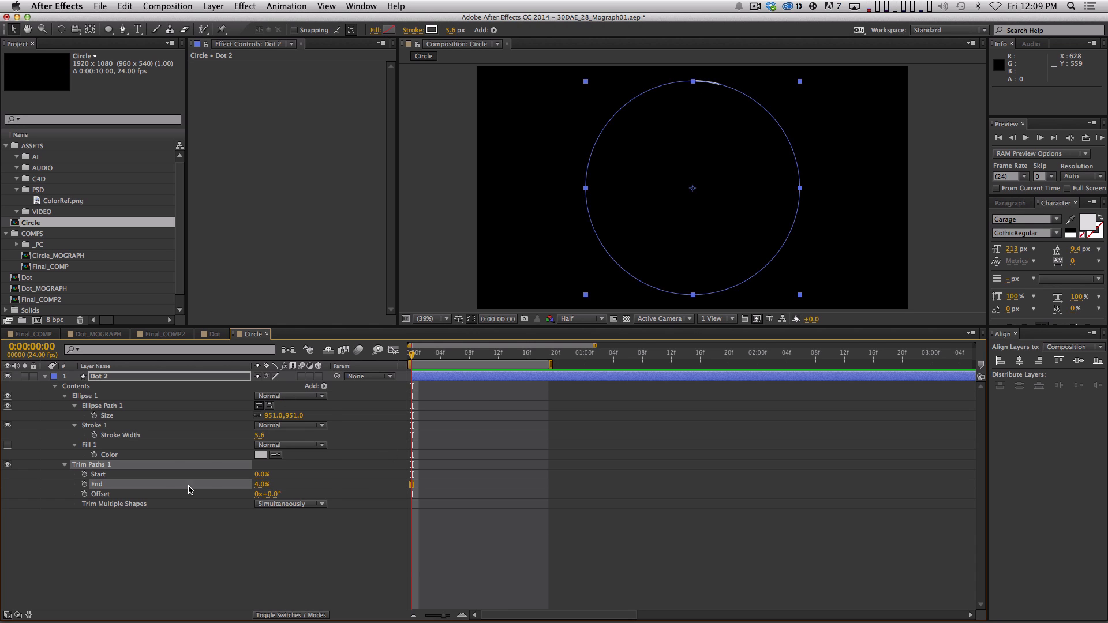
Start keyframing the ellipse Size and the Trim Paths Offset and End at frame 0
click(94, 416)
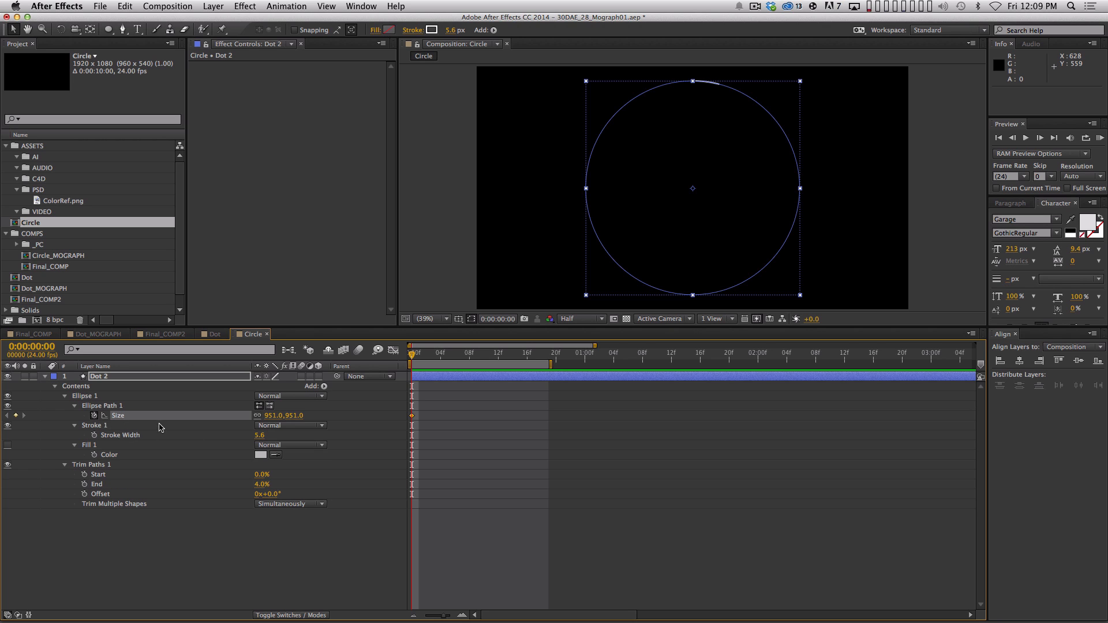
click(85, 494)
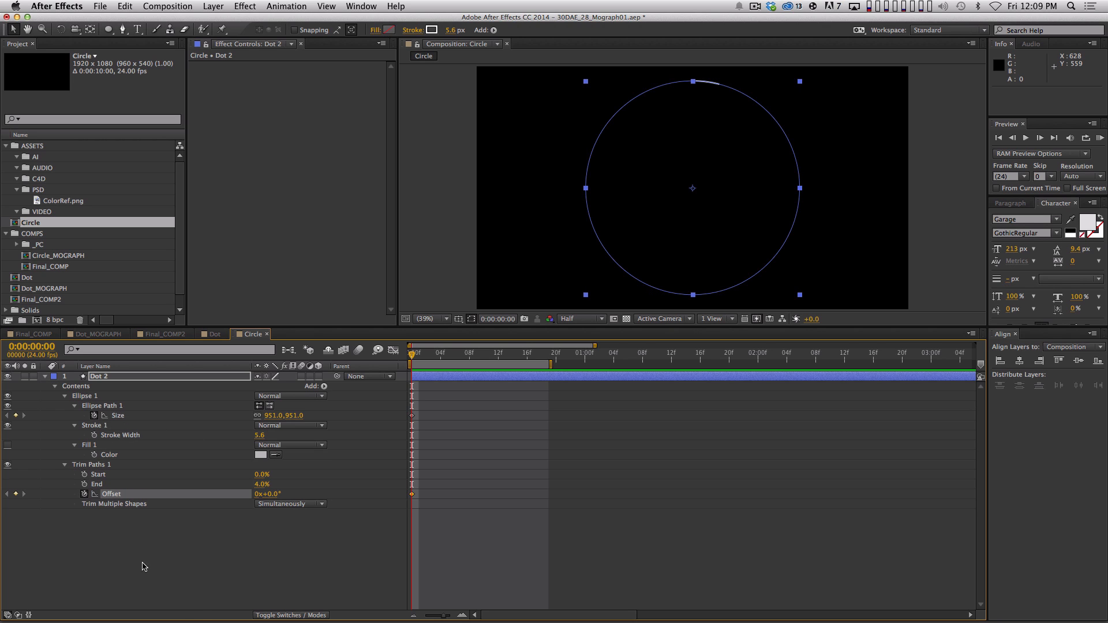
click(84, 485)
At frame 20, end the work area, add keyframes for End, Offset and Size, and show only the keyframed properties
key(shift+Page_Down)
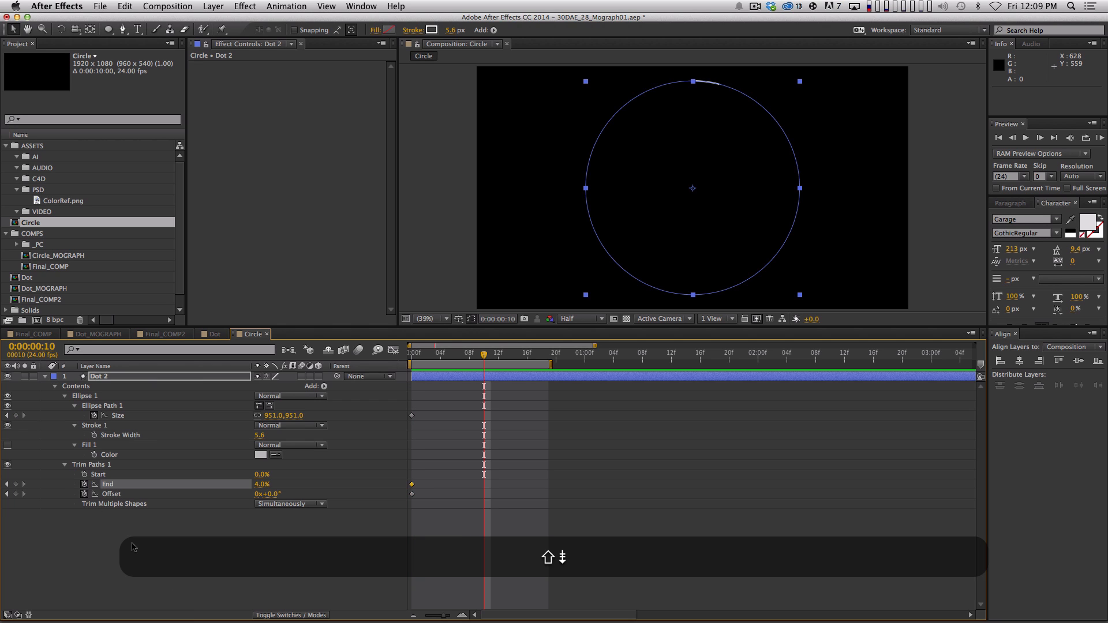
key(shift+Page_Down)
key(shift+n)
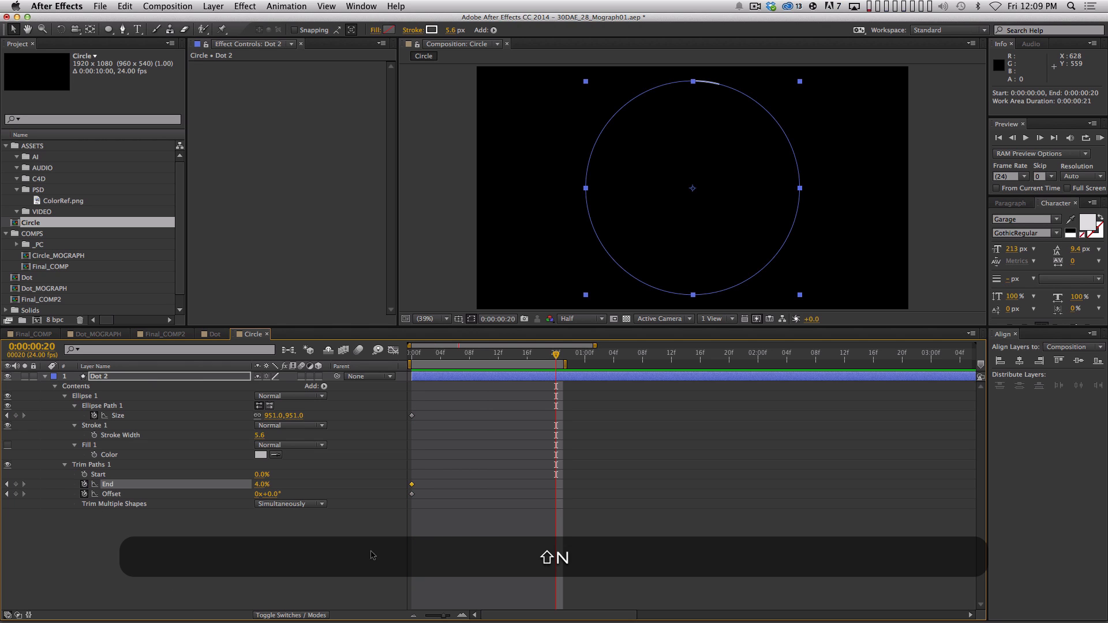
key(n)
click(16, 485)
click(15, 494)
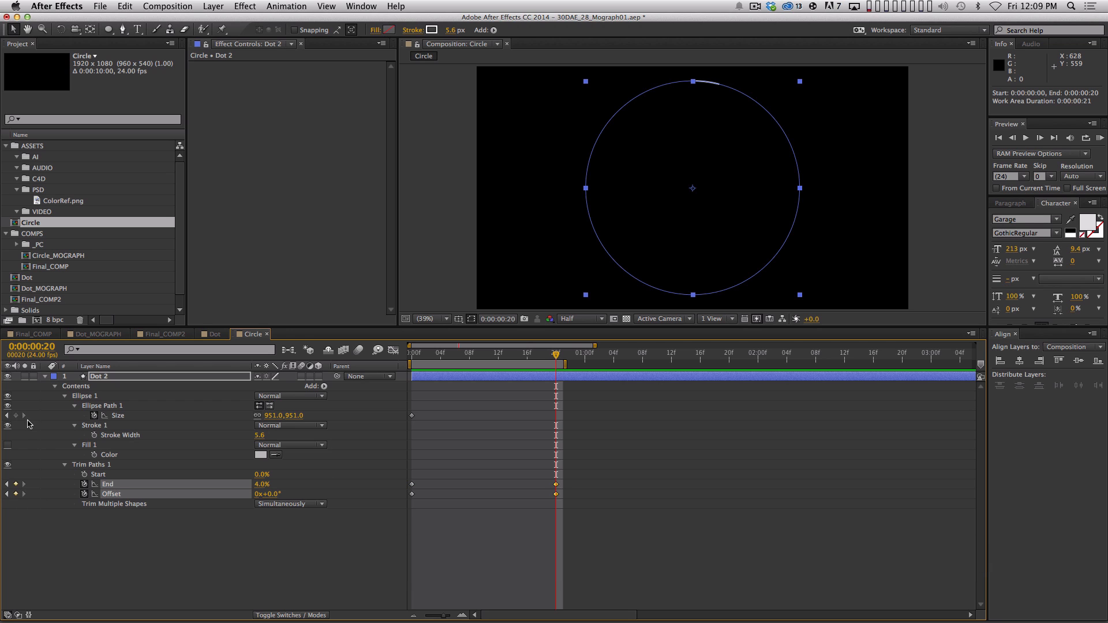
click(16, 416)
key(u)
key(u)
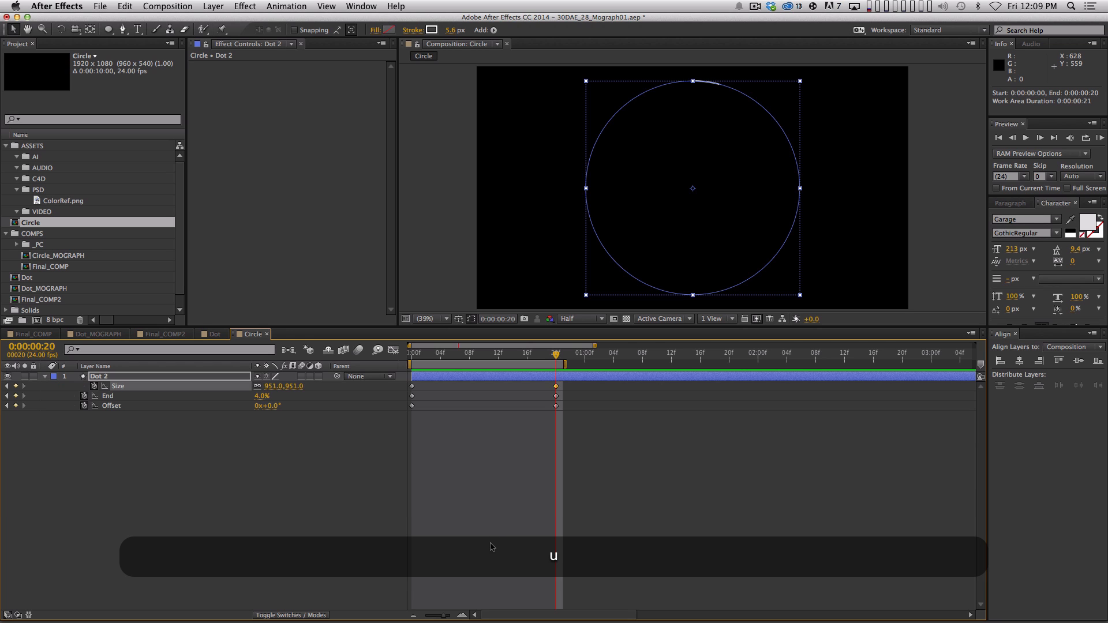
At frame 0, set the Trim Paths Offset to 49.8° and End to 8.2%
key(Home)
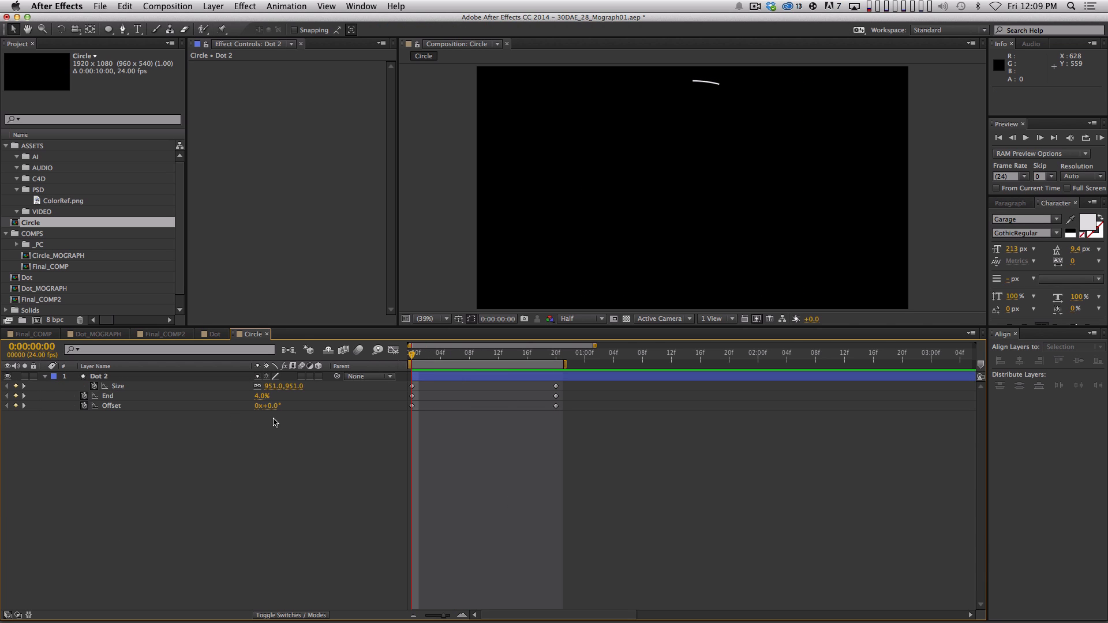
drag(267, 406, 767, 435)
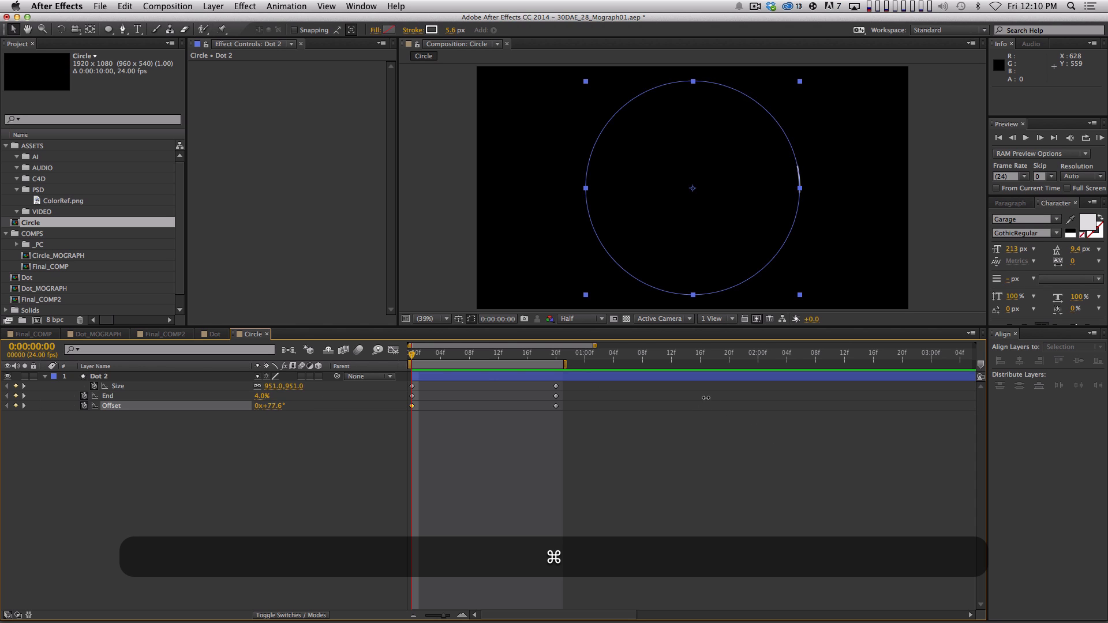
drag(477, 363, 537, 365)
click(346, 427)
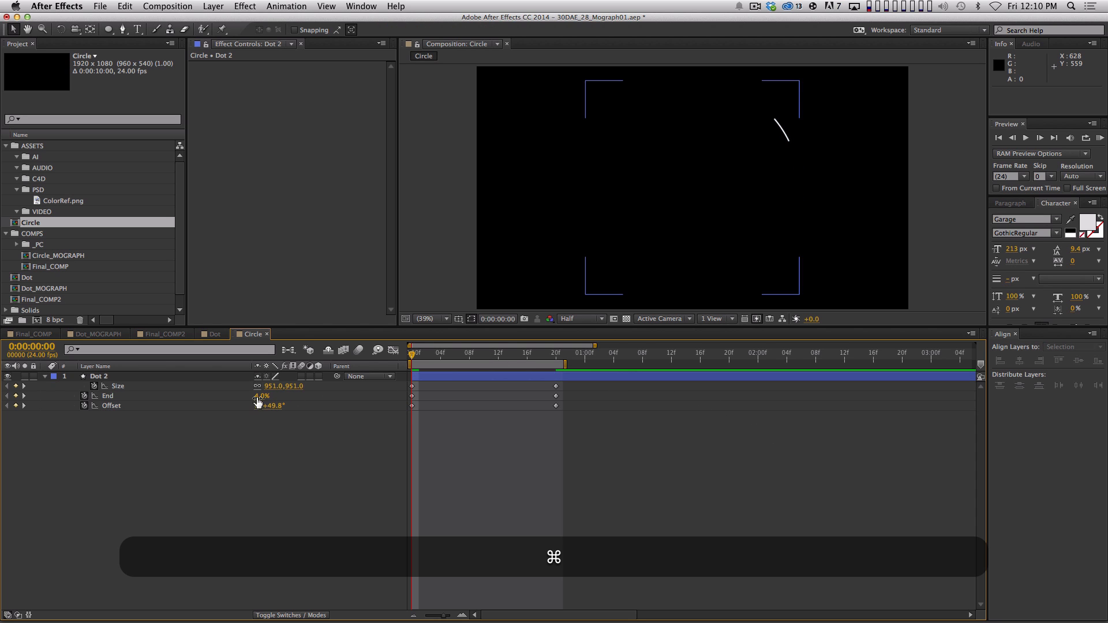
drag(256, 396, 279, 404)
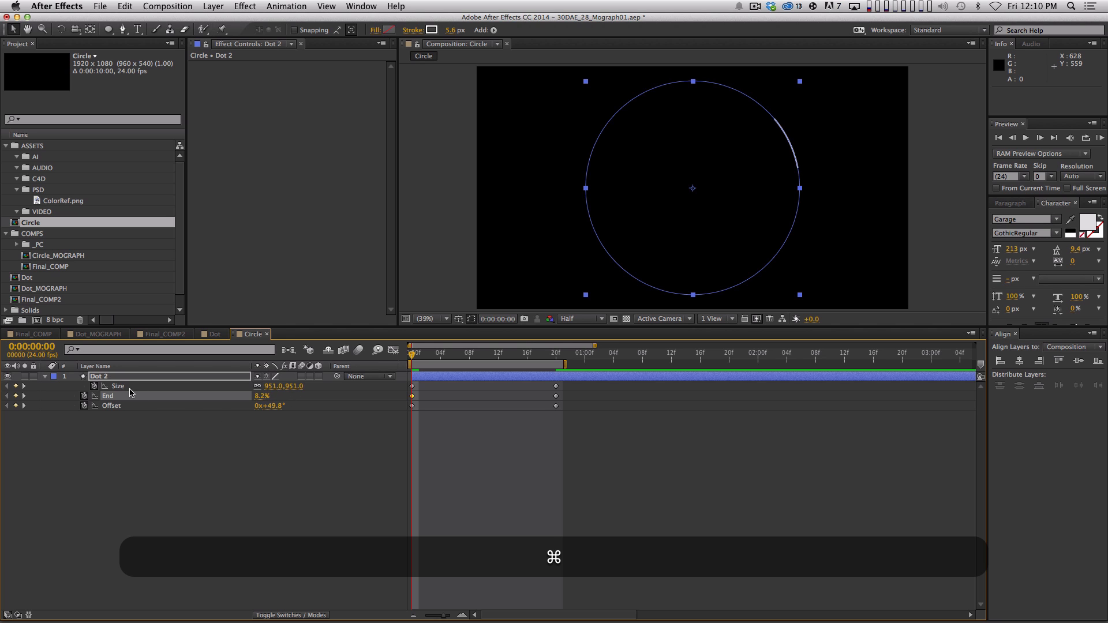
Reveal all of Dot 2's Trim Paths properties and add a Start keyframe at frame 0
key(u)
key(u)
click(149, 520)
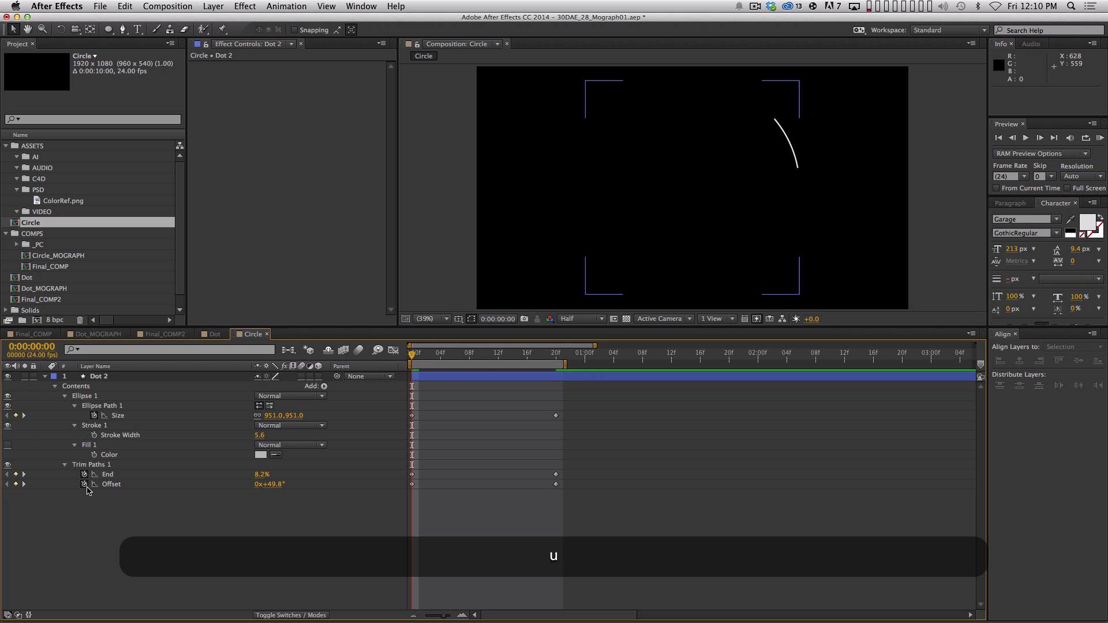
click(65, 465)
click(65, 466)
click(110, 474)
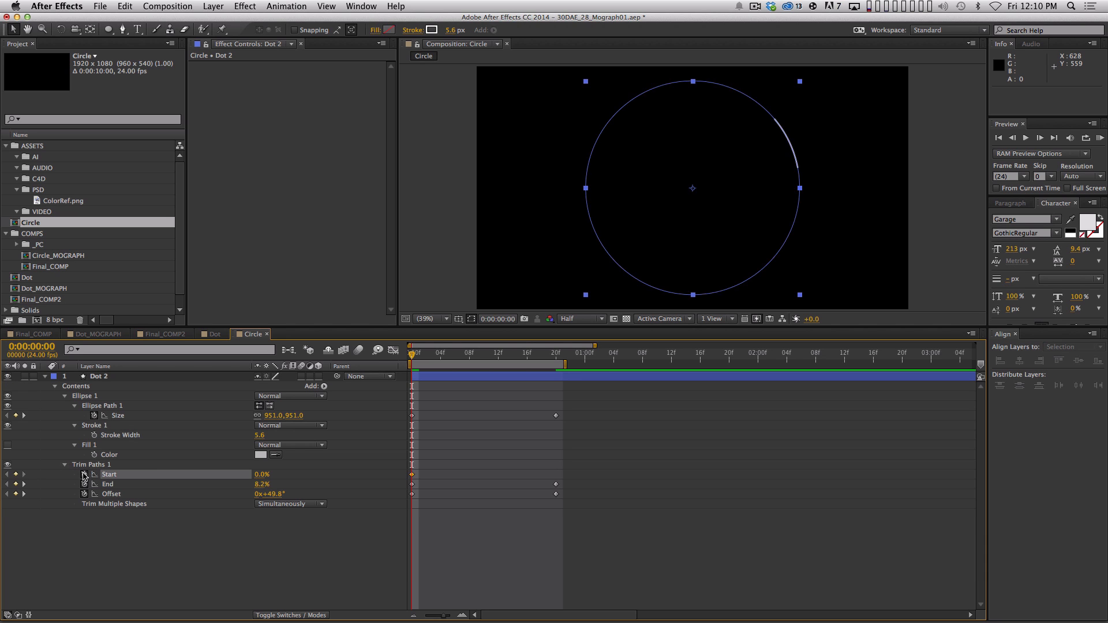
Set the Trim Paths Start to 4% at frame 20 and preview the animation from the beginning
shift+click(553, 354)
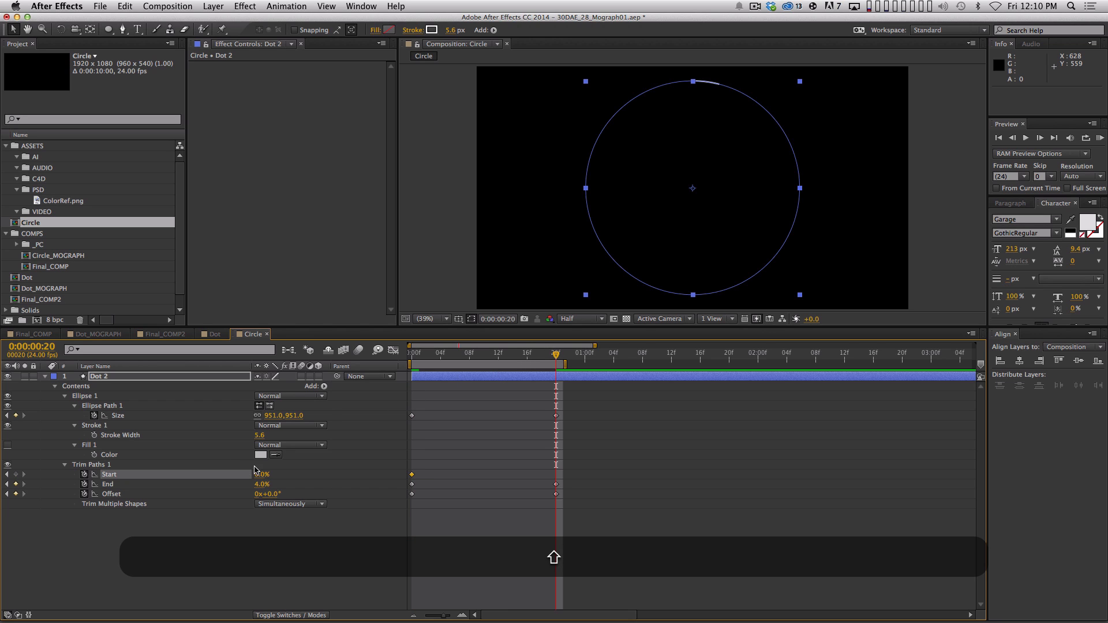
click(261, 474)
text(4)
key(Return)
key(Home)
key(space)
key(space)
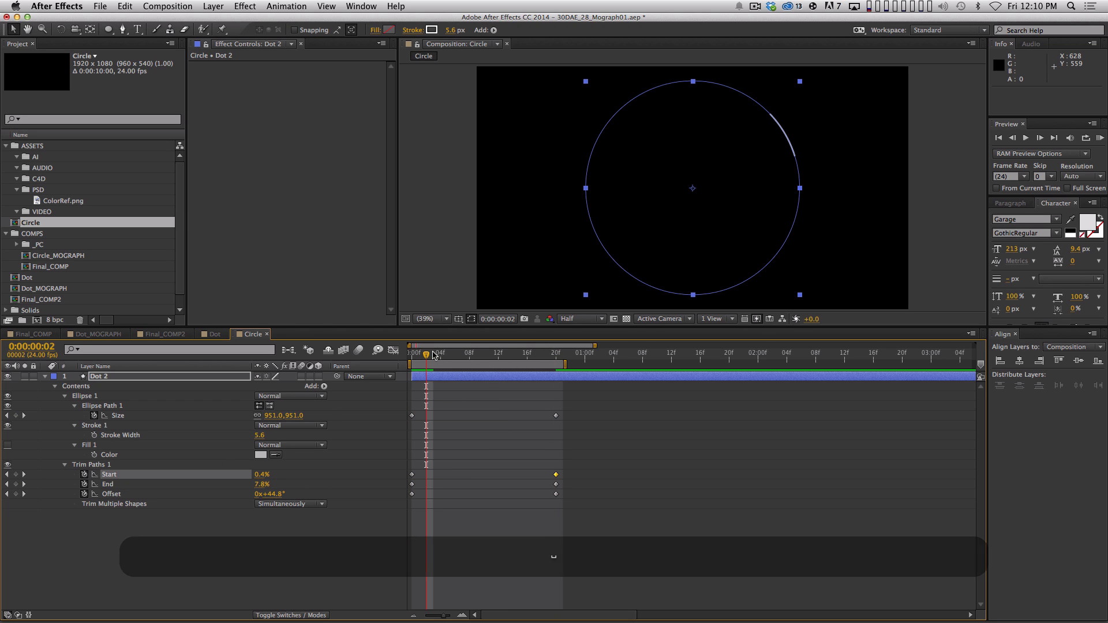
Set the Trim Paths Start at frame 0 to 8.6% and preview the result
key(Home)
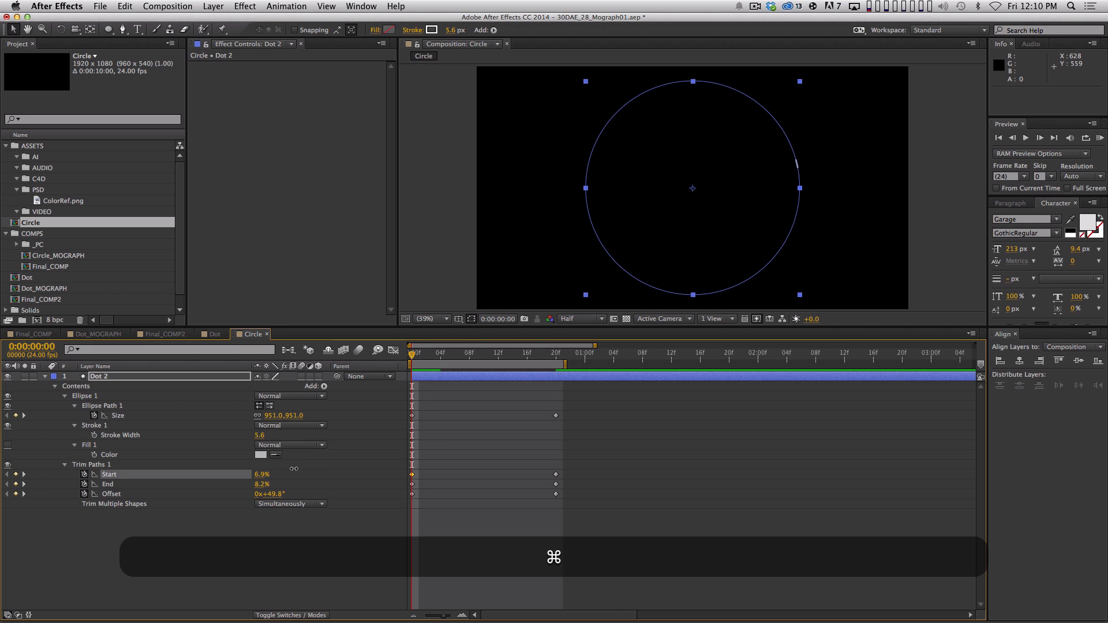
key(space)
key(space)
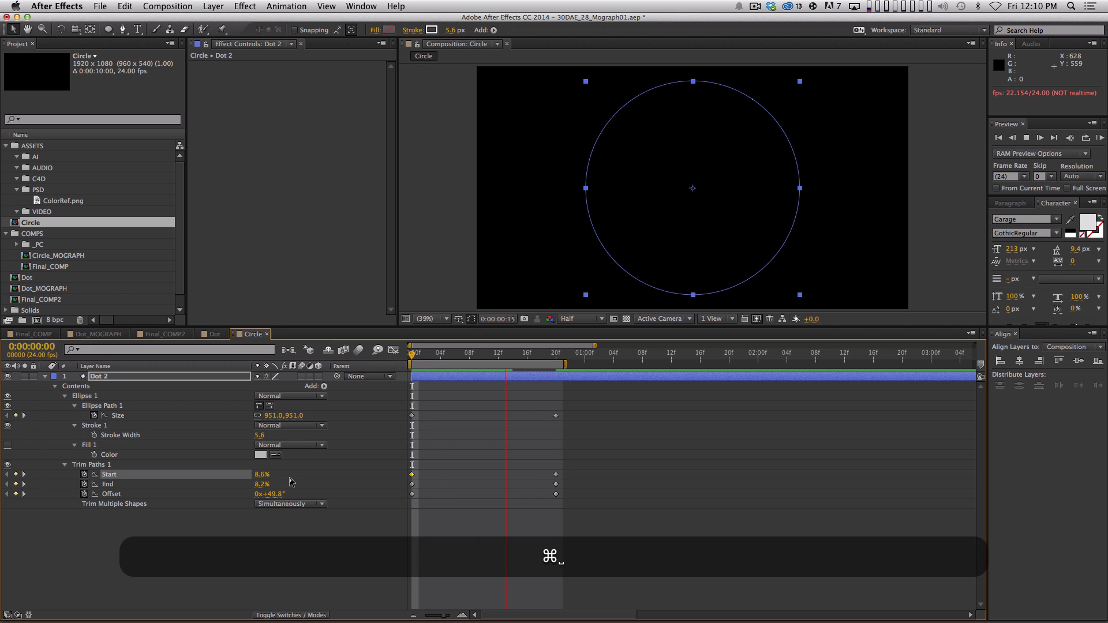
key(Home)
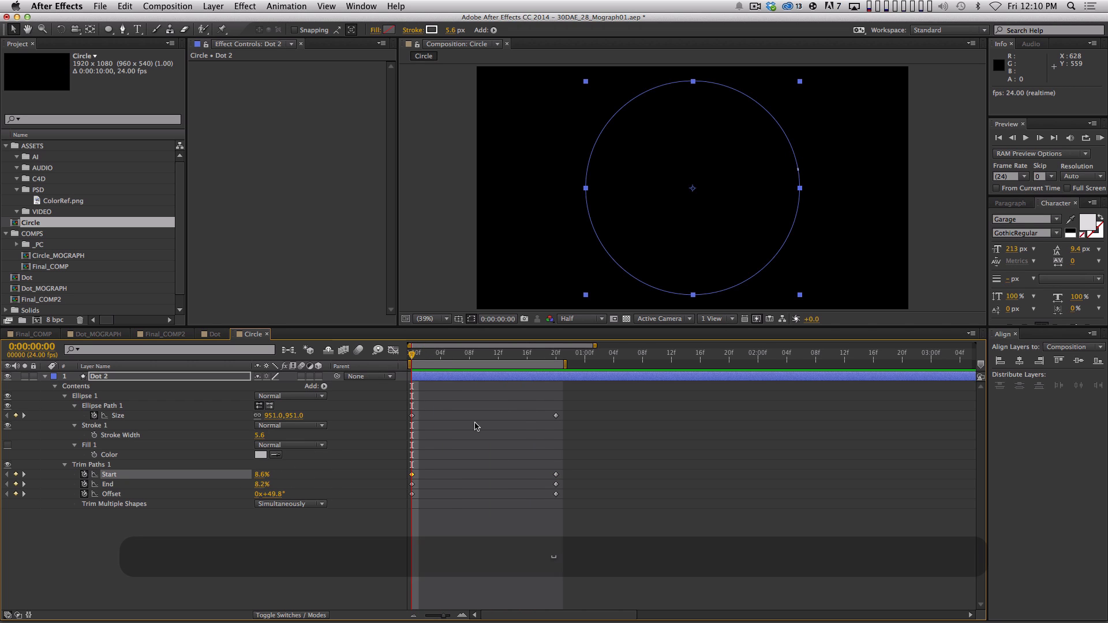
Move both Start keyframes 8 frames later, to frame 8 and 0:00:01:04, and preview the change
drag(580, 467, 470, 475)
key(space)
key(space)
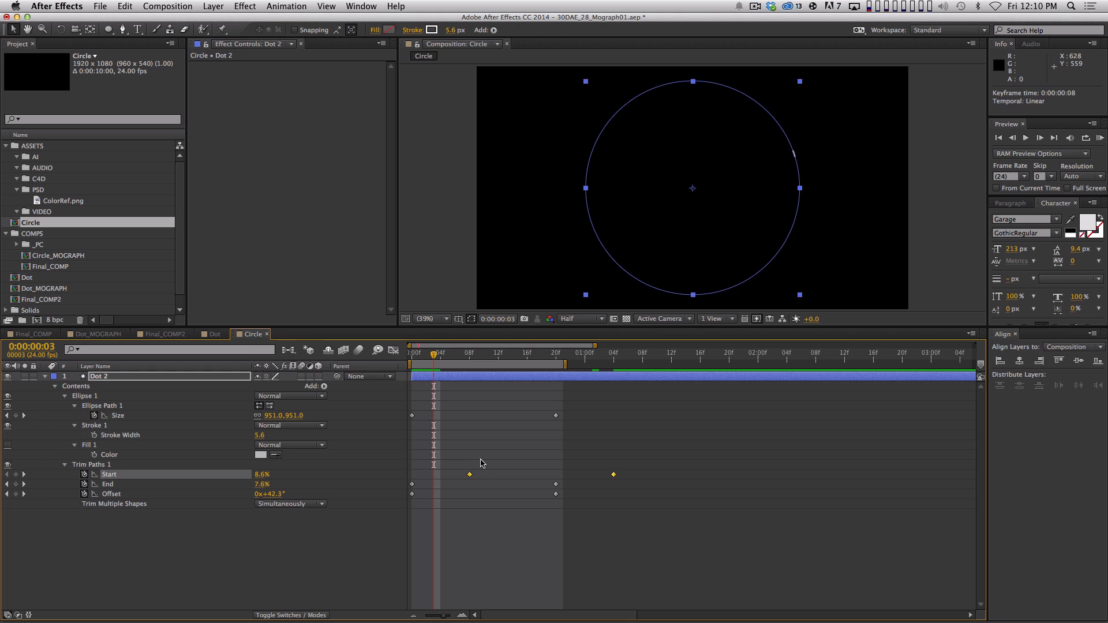
Set the Trim Paths Start to 0% at frame 8 and preview the animation
click(481, 463)
drag(466, 358, 466, 358)
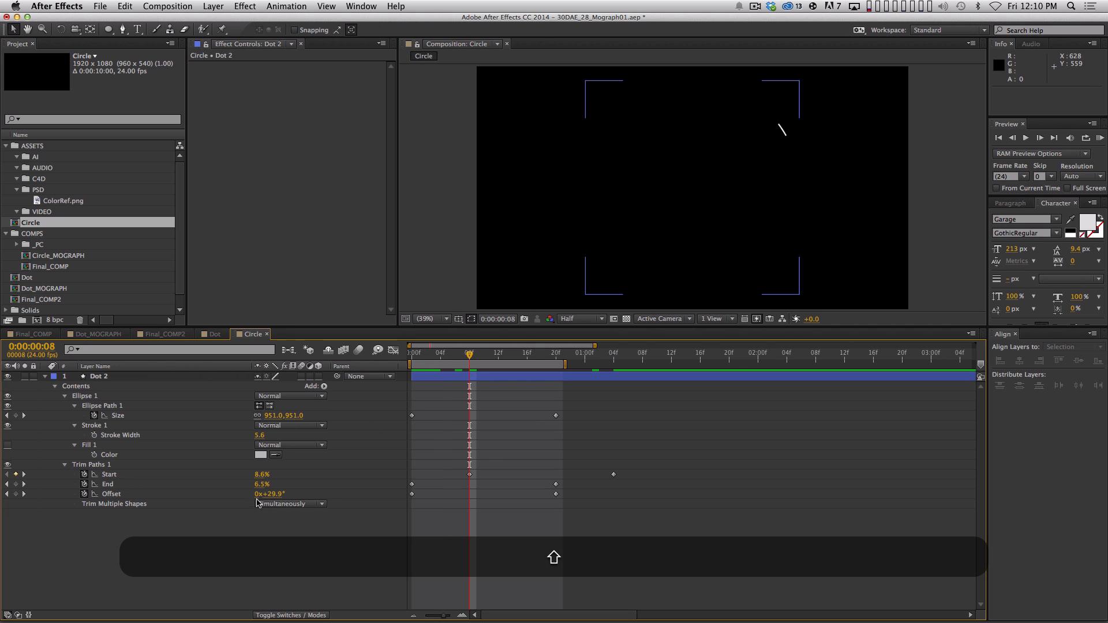
drag(254, 476, 202, 486)
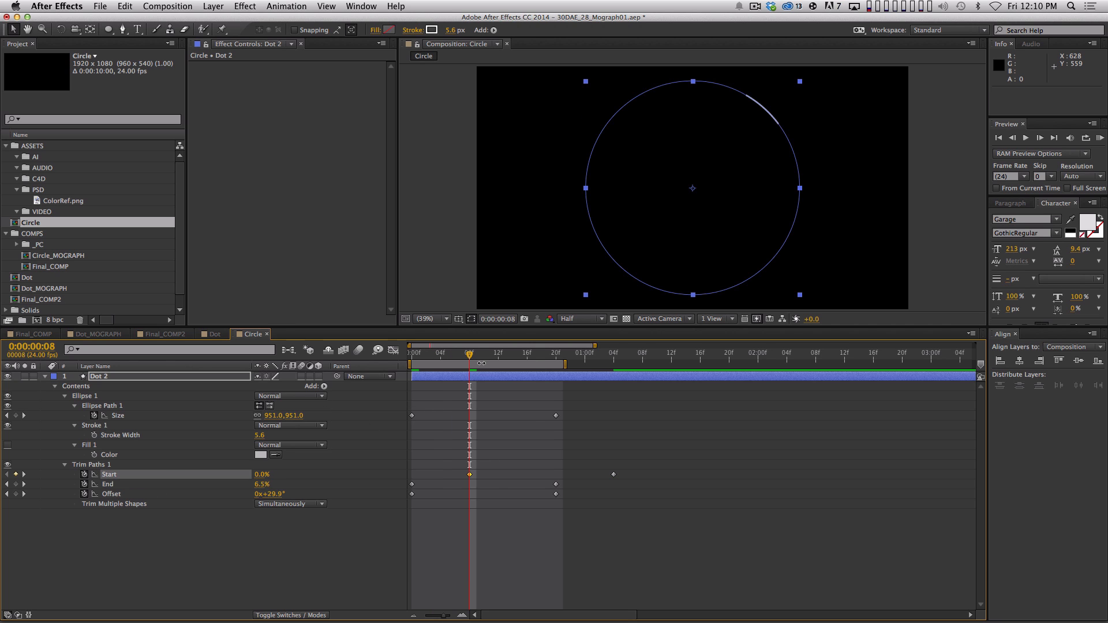
key(KP_0)
key(space)
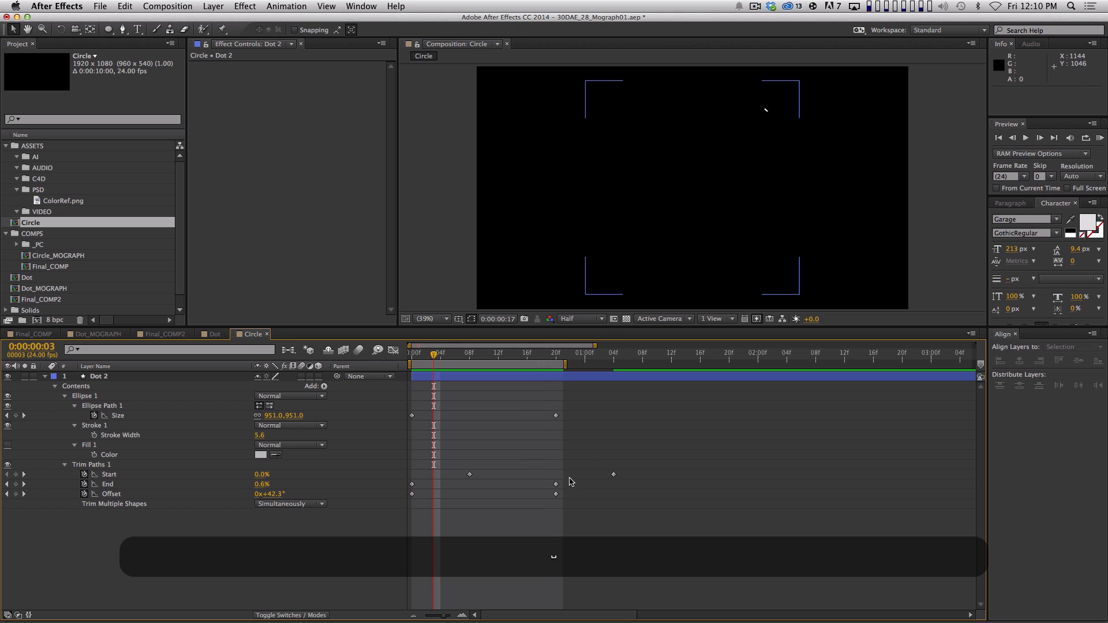
Move the last Start keyframe to frame 20, and set Start to 0% and End to 7.7% there
drag(614, 475, 556, 476)
drag(543, 353, 555, 353)
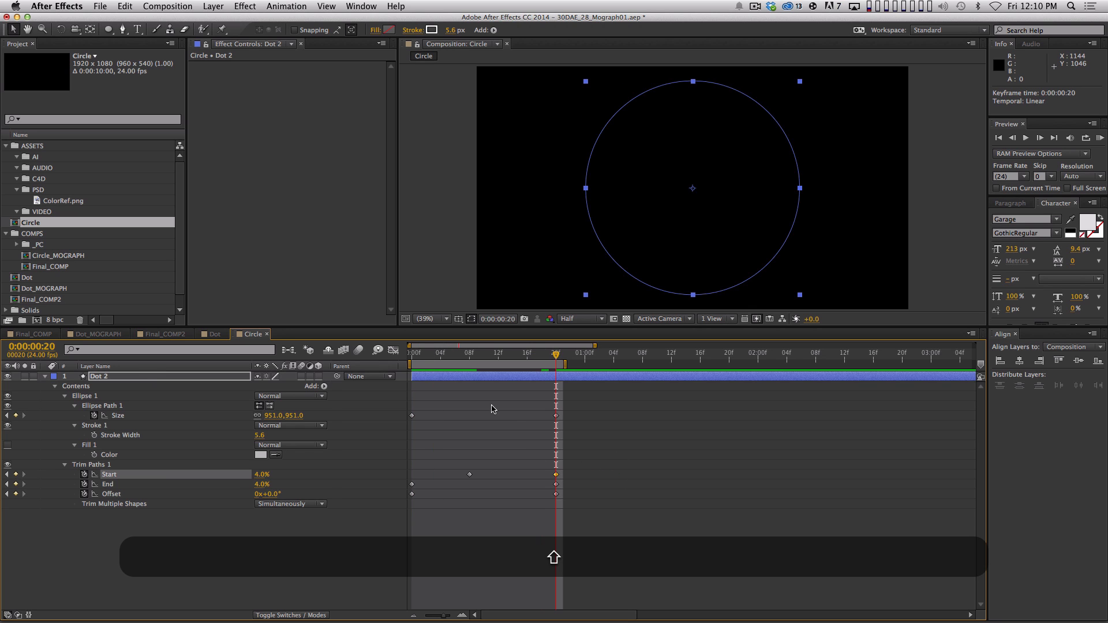
click(488, 409)
mouse_move(258, 475)
mouse_down()
mouse_move(198, 492)
mouse_move(266, 485)
mouse_up()
click(299, 573)
key(super+shift+a)
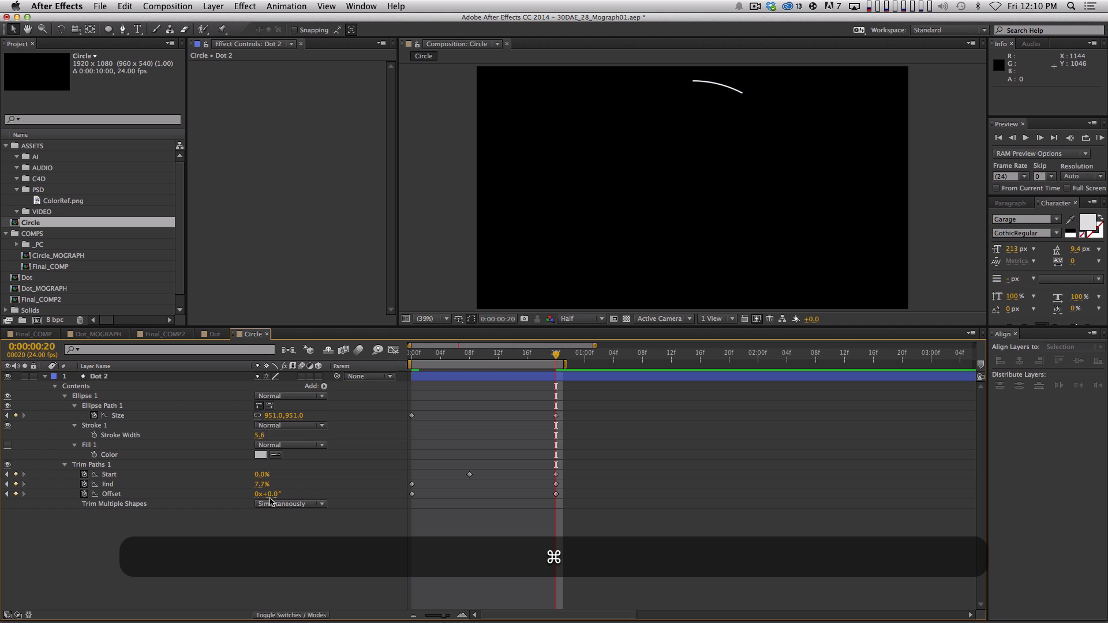
Preview the arc animation and apply Easy Ease to all of Dot 2's Size and Trim Paths keyframes
key(super+0)
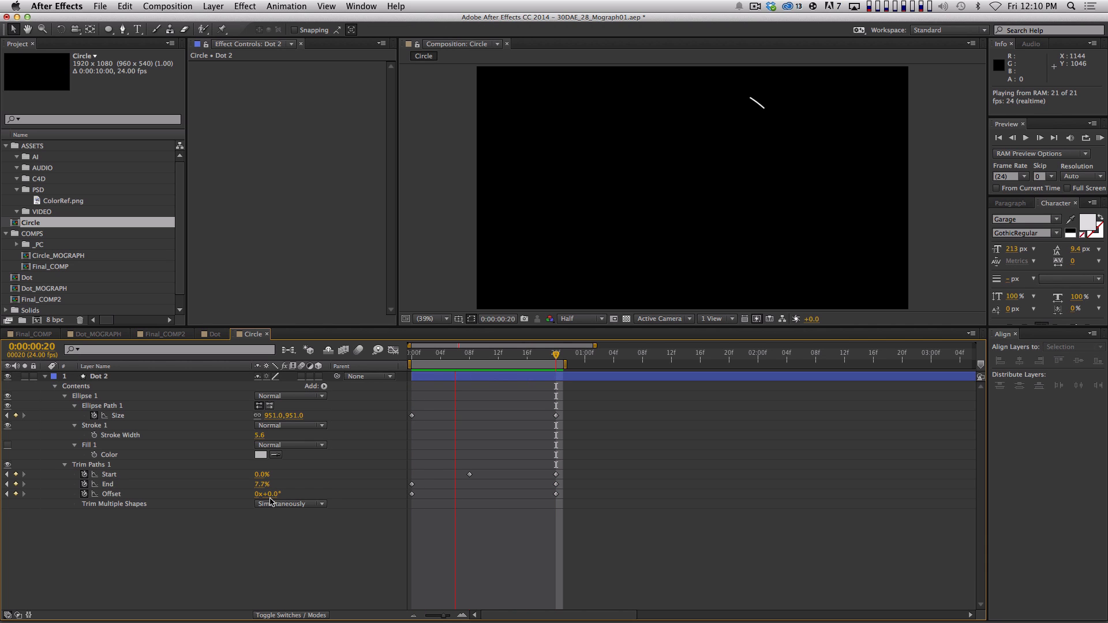
key(space)
drag(601, 400, 338, 567)
click(361, 571)
drag(605, 404, 391, 545)
key(F9)
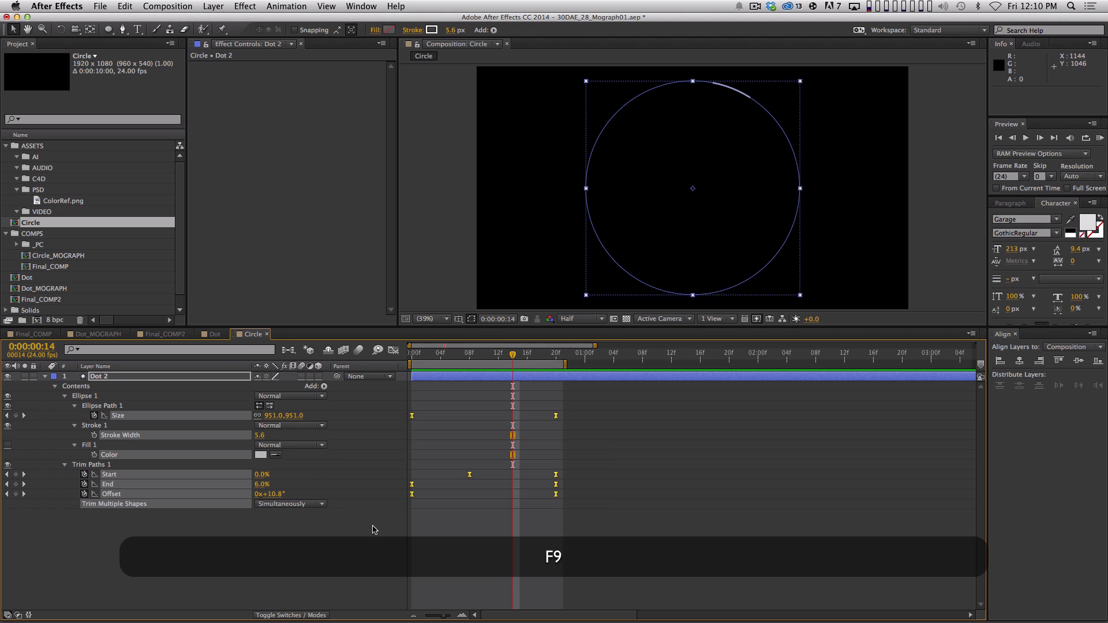
Preview the eased arc and set Dot 2's Size to 522 at frame 0
key(KP_0)
key(space)
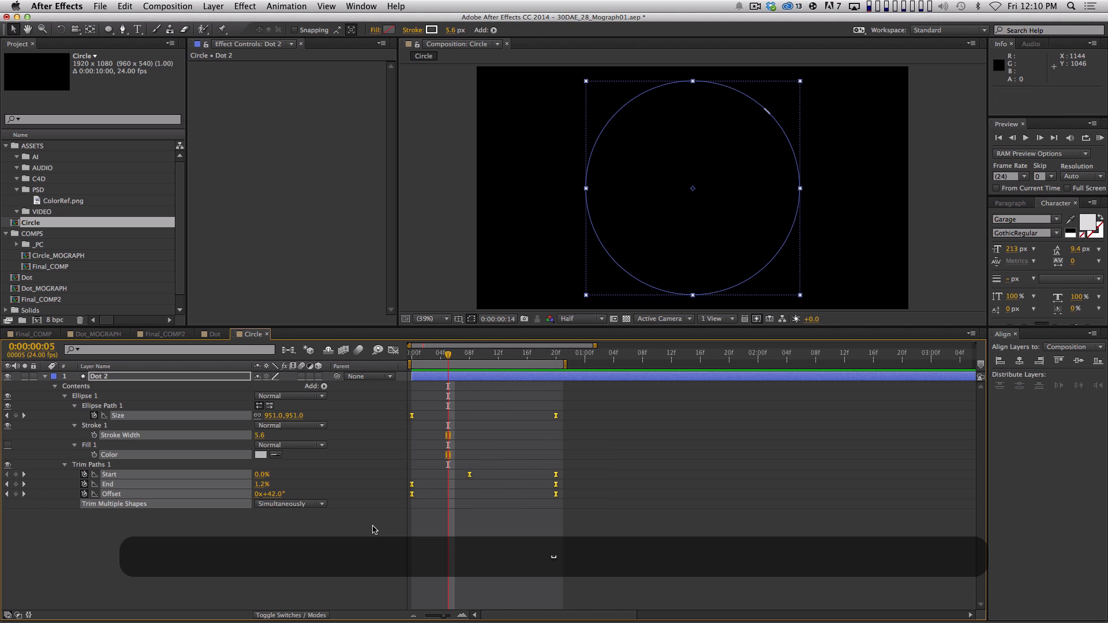
key(Home)
click(237, 589)
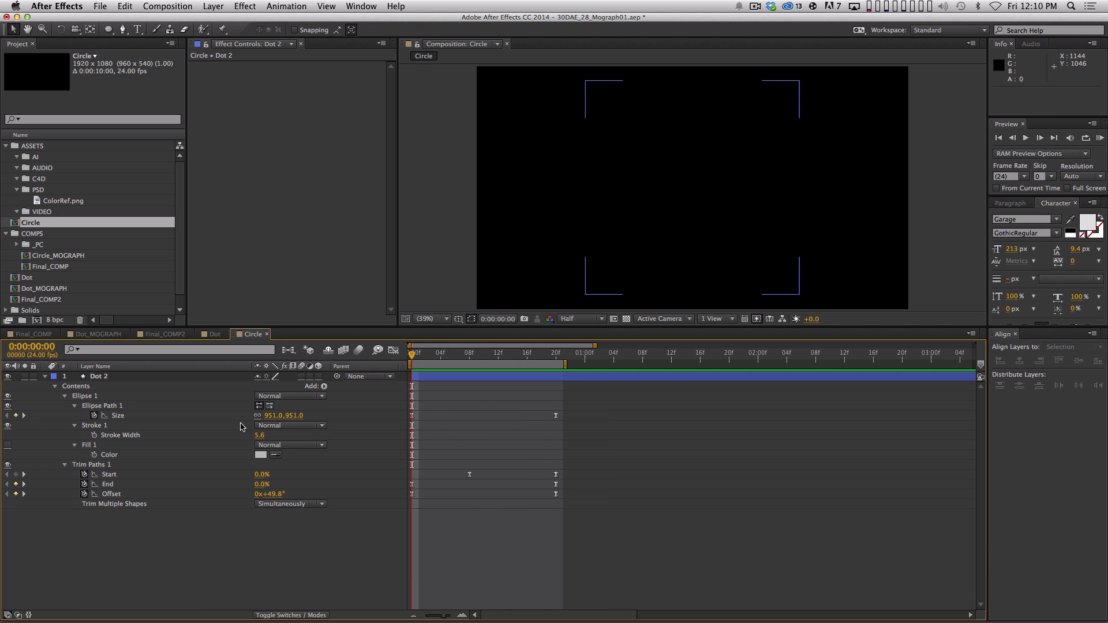
shift+click(547, 356)
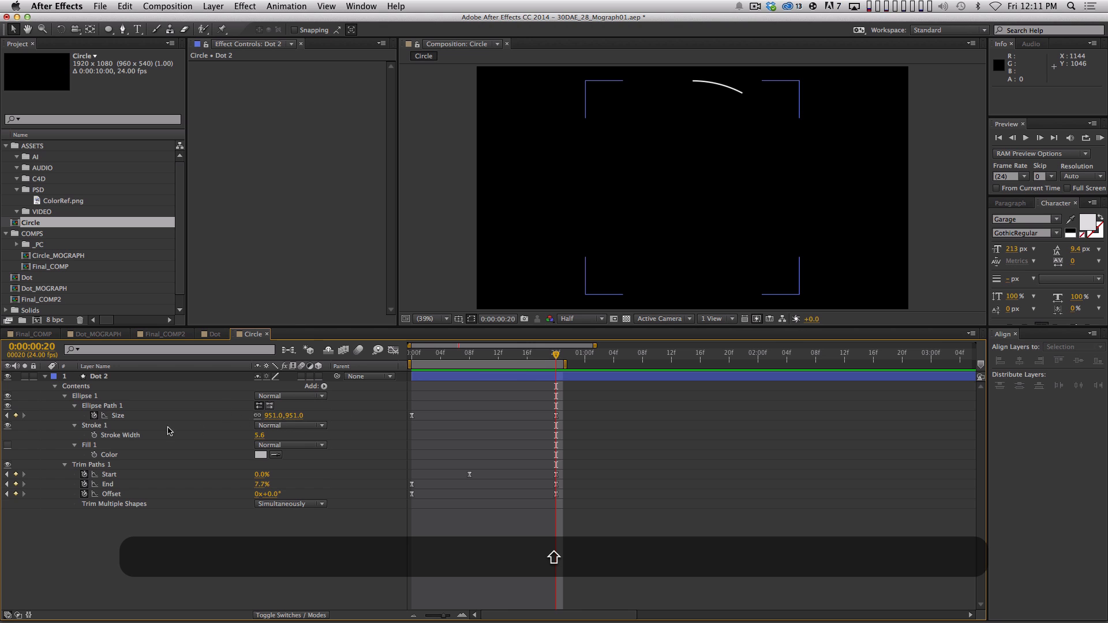
key(Home)
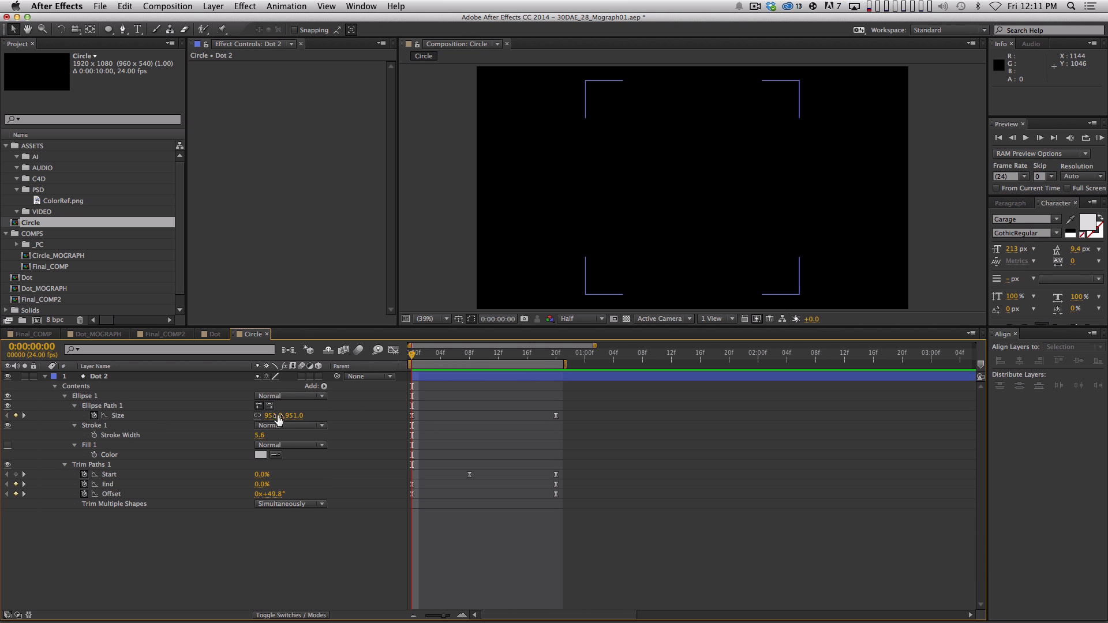
drag(278, 419, 327, 416)
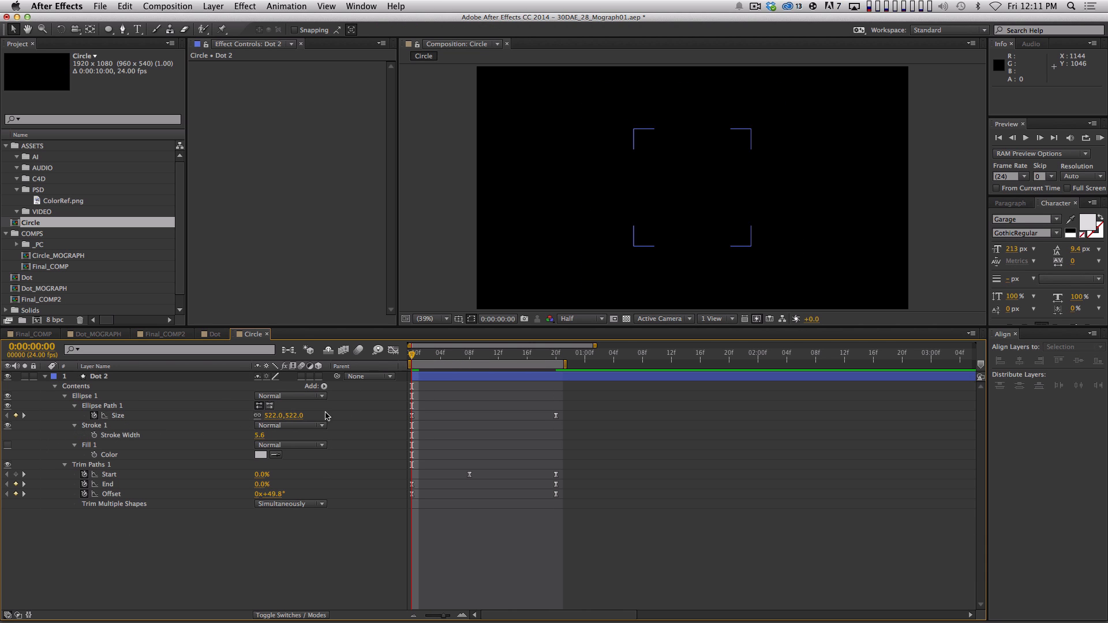
Lengthen the ease into Dot 2's last Size keyframe on its value curve
click(137, 420)
click(394, 350)
click(555, 386)
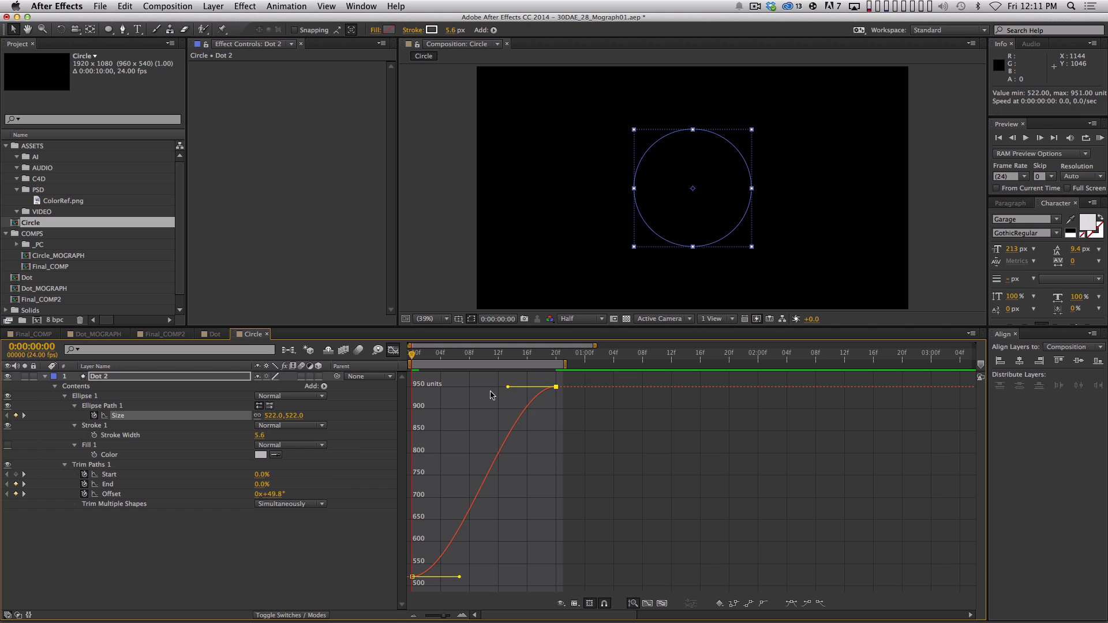
drag(508, 386, 439, 397)
Lengthen the ease into the last Trim Paths Start, End and Offset keyframes and preview the animation
drag(140, 467, 138, 494)
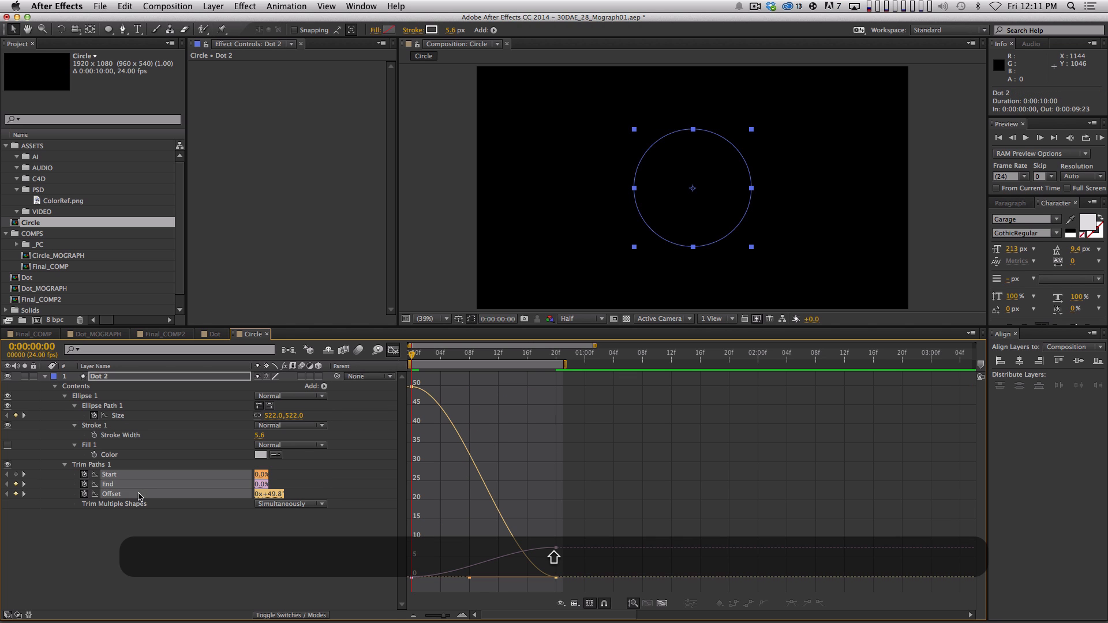
drag(511, 494, 605, 591)
drag(508, 548, 487, 547)
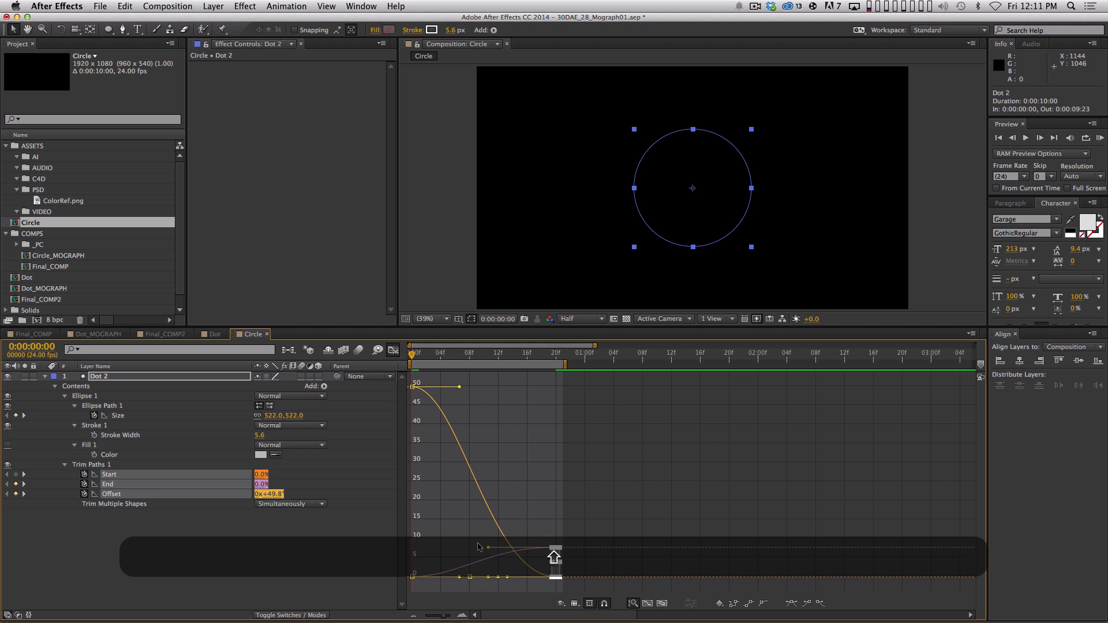
key(KP_0)
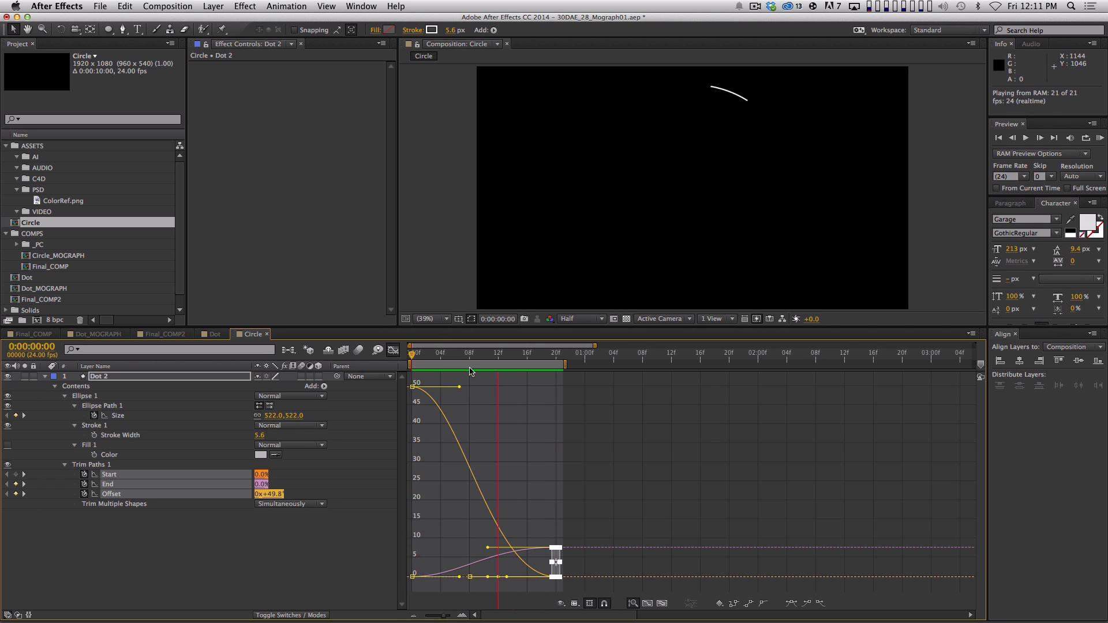
Close the Circle and Dot compositions and open Circle_MOGRAPH at 0:00:02:19
key(super+w)
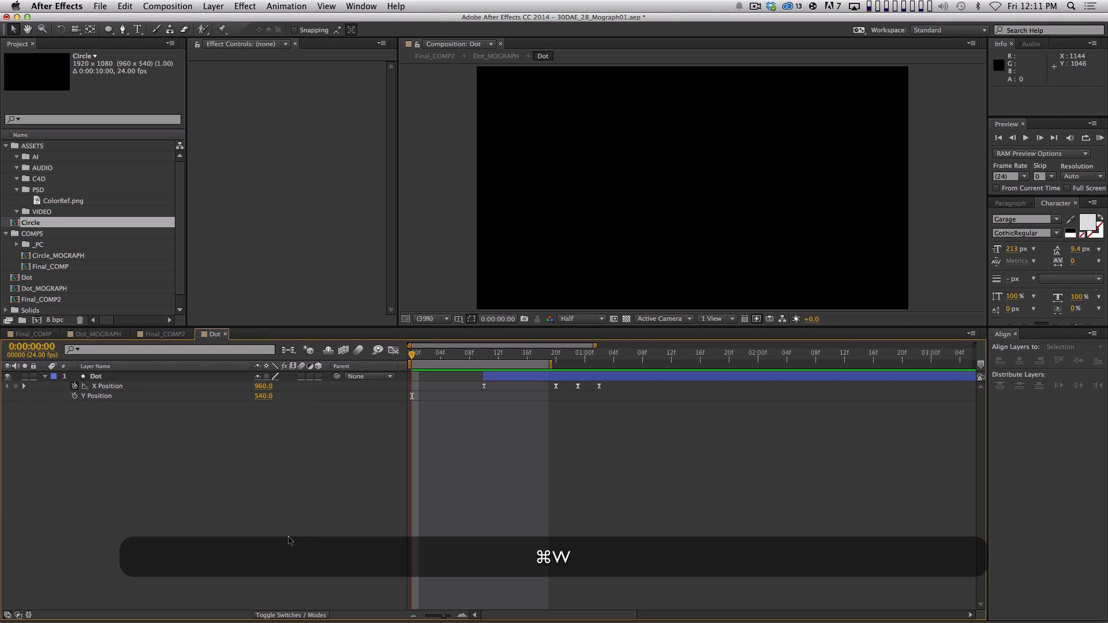
key(super+w)
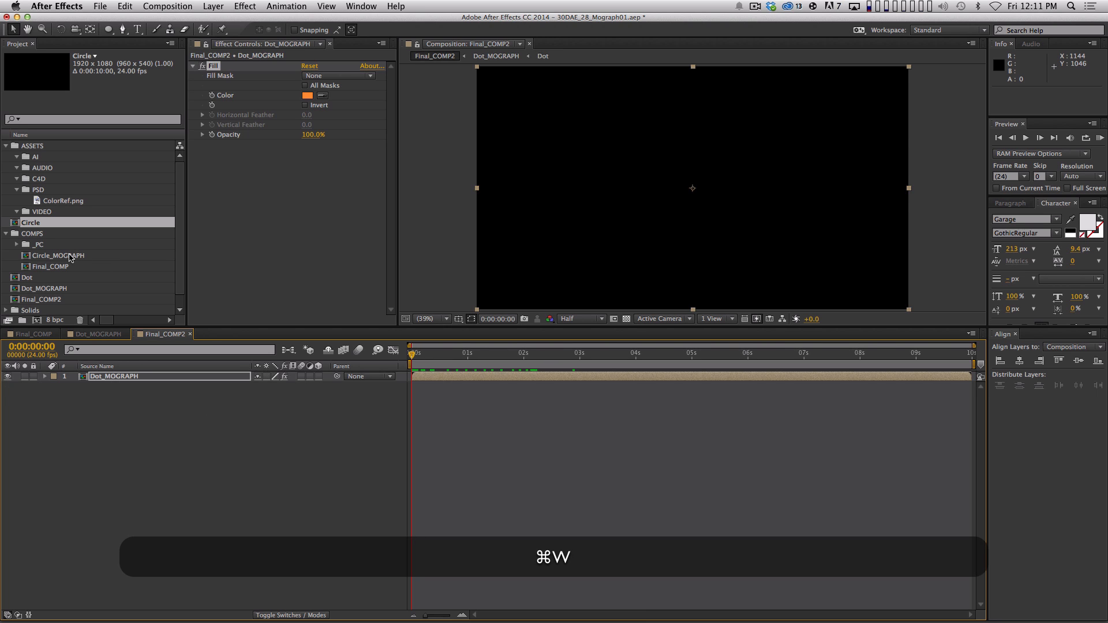
double_click(69, 257)
drag(481, 353, 539, 353)
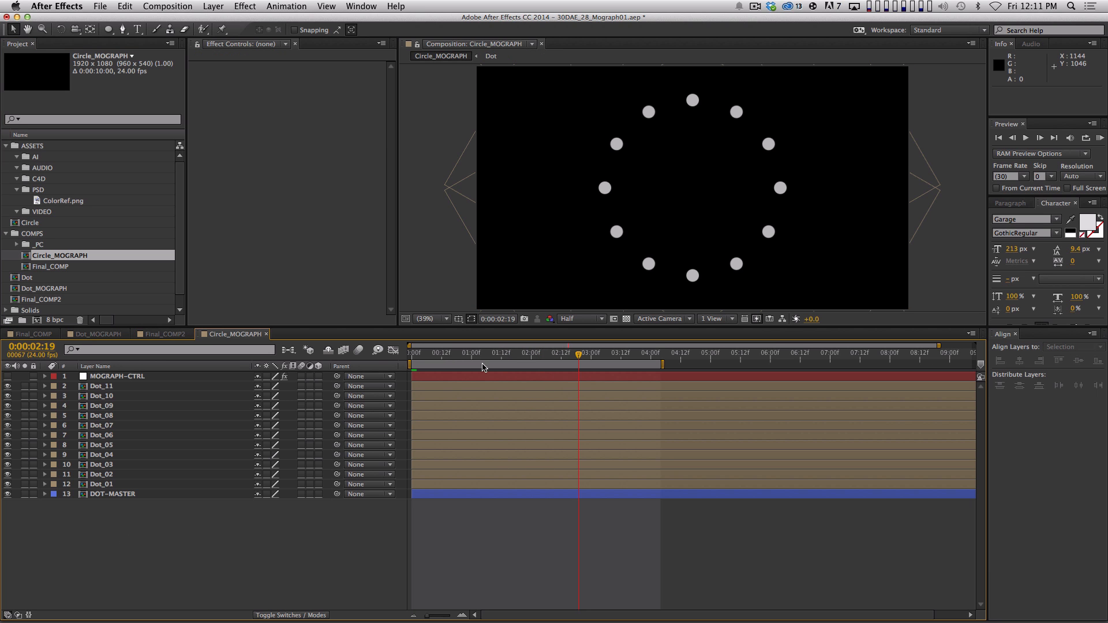
Replace the source of Dot_01 to Dot_11 and DOT-MASTER with the Circle comp, and duplicate Dot_11 once to close the ring
click(102, 387)
shift+click(112, 494)
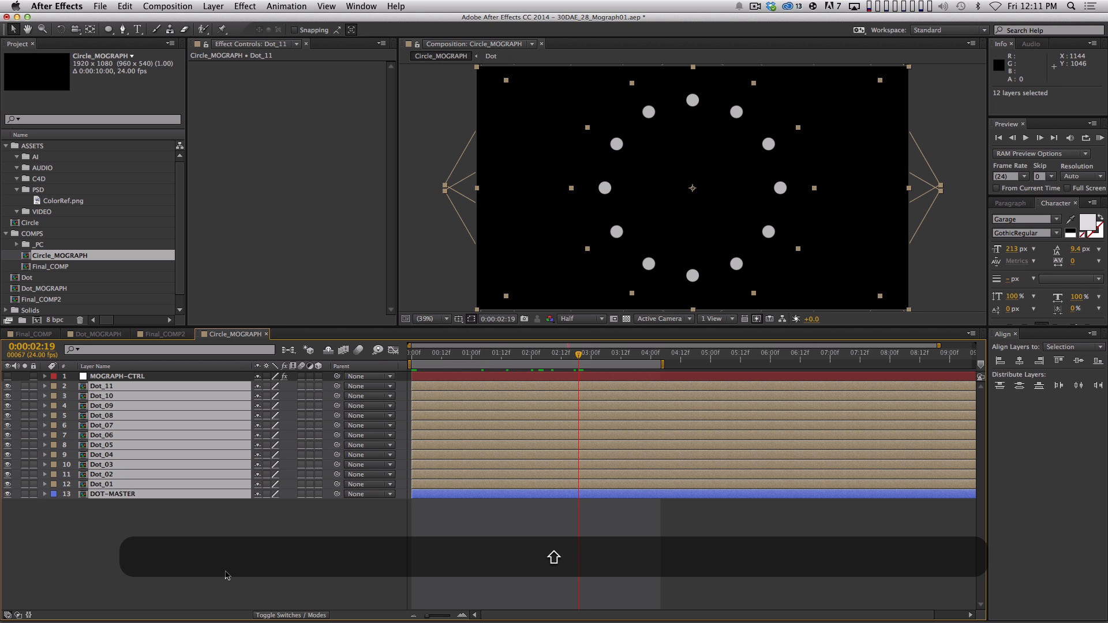
key(alt)
drag(30, 227, 176, 441)
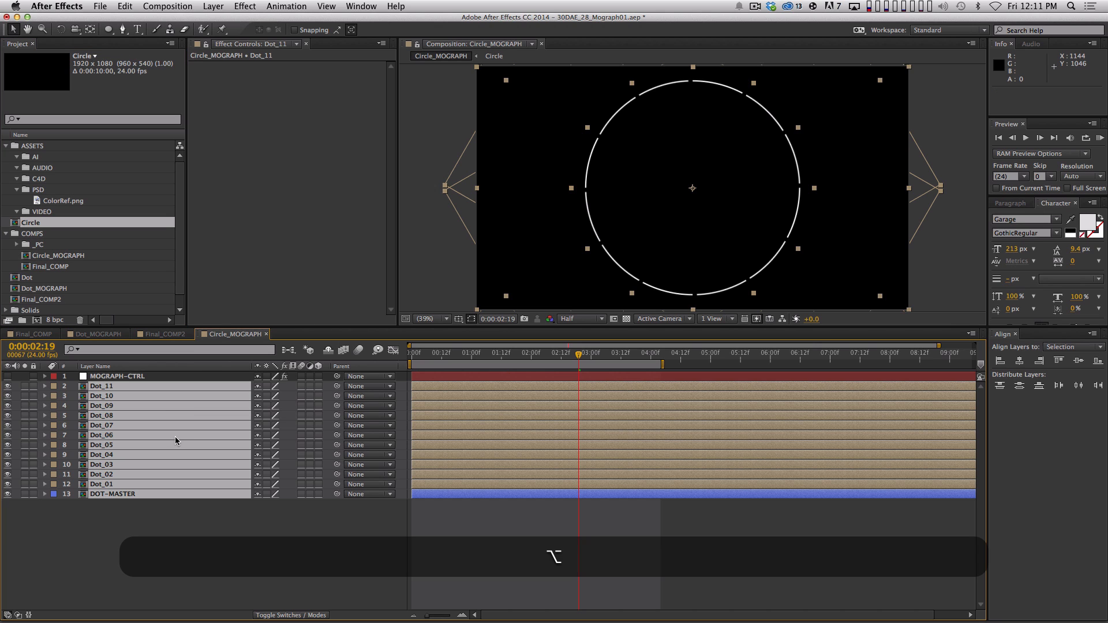
click(229, 499)
click(164, 386)
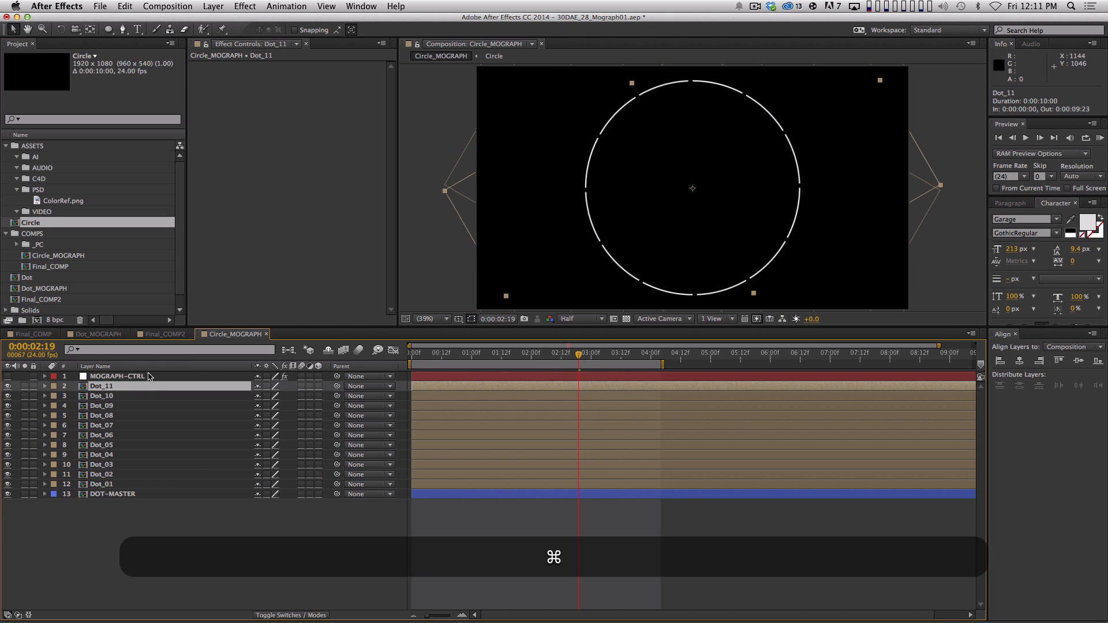
key(super+d)
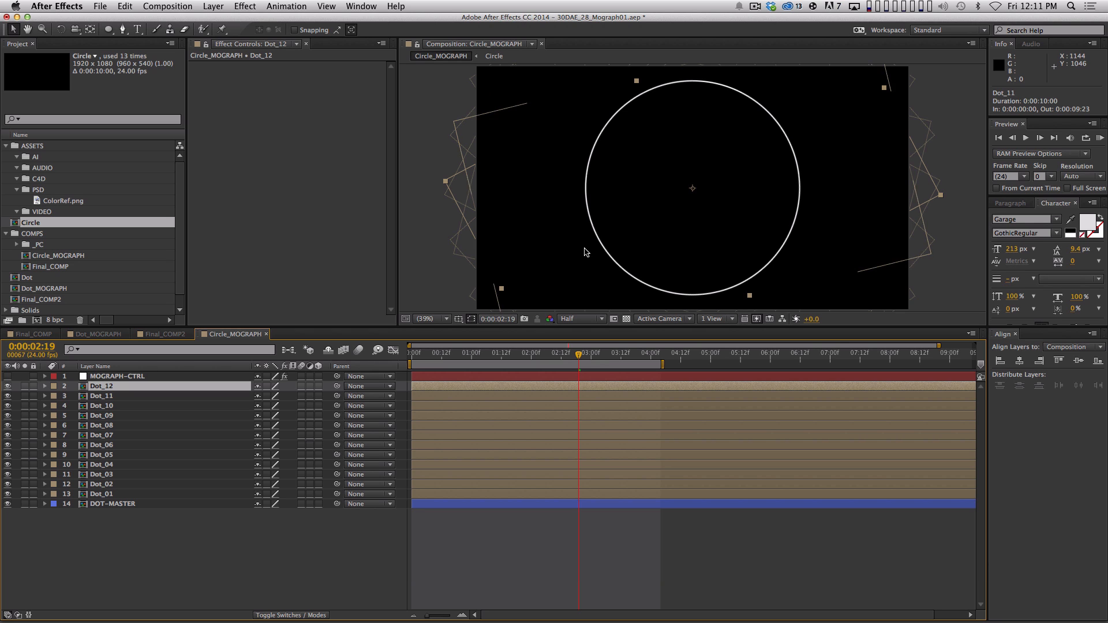
Delete layers Dot_07 to Dot_12 and duplicate Dot_06 six times to rebuild the full ring
shift+click(158, 435)
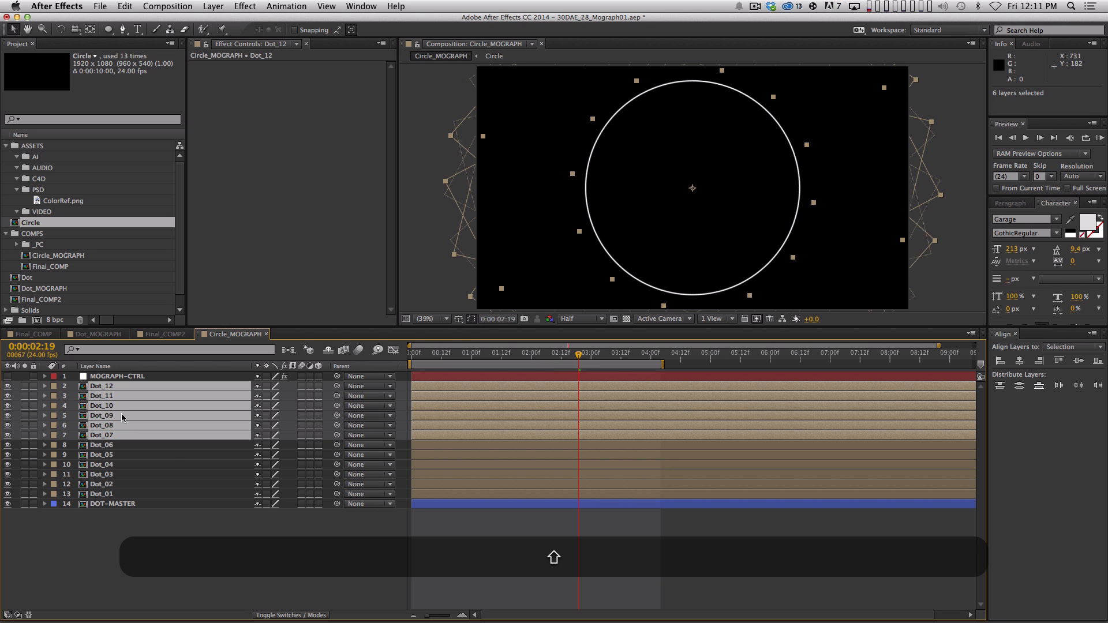
key(shift+BackSpace)
click(145, 387)
key(super+d)
key(super+d)
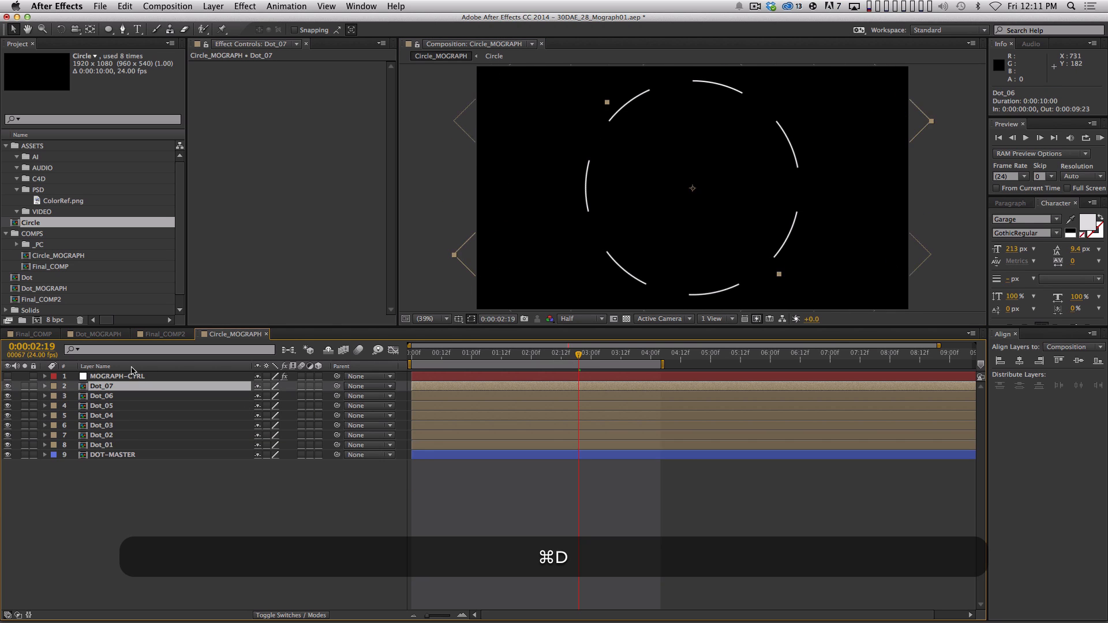
key(super+d)
key(super+d)
key(super+d)
key(super+d)
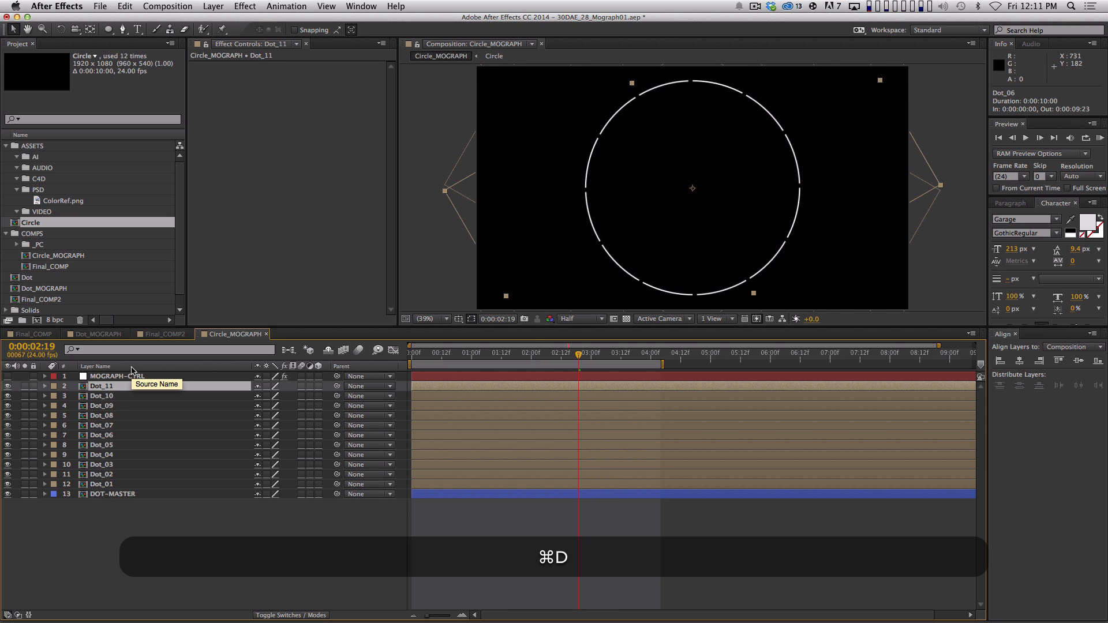
click(298, 522)
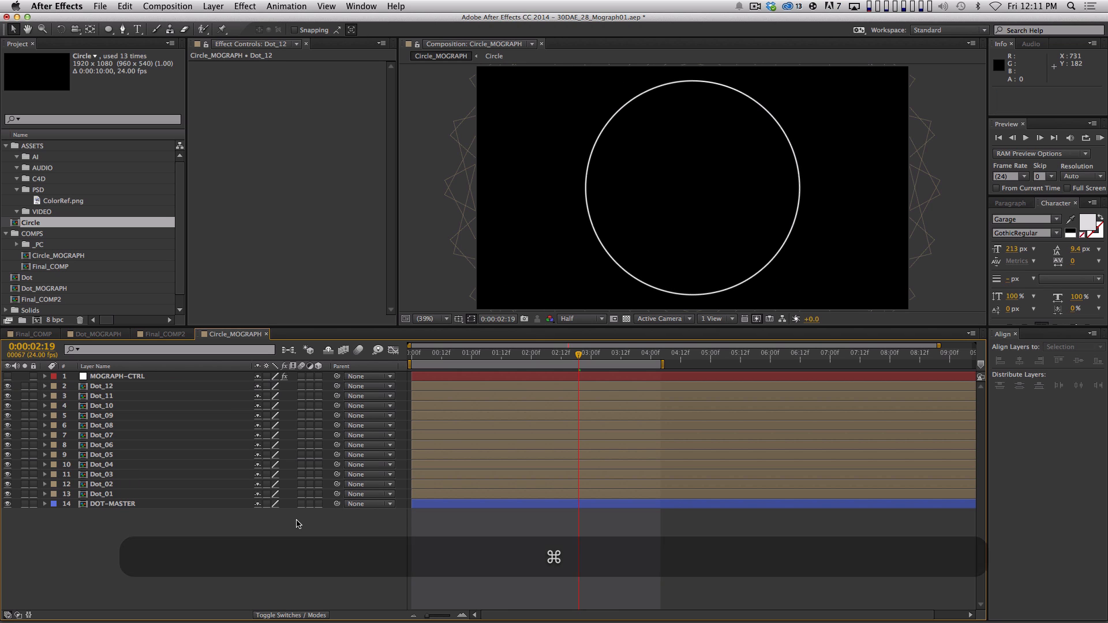
On MOGRAPH-CTRL, set the TimeOffset slider to 0 and the RandomTime slider to 8 frames
click(176, 377)
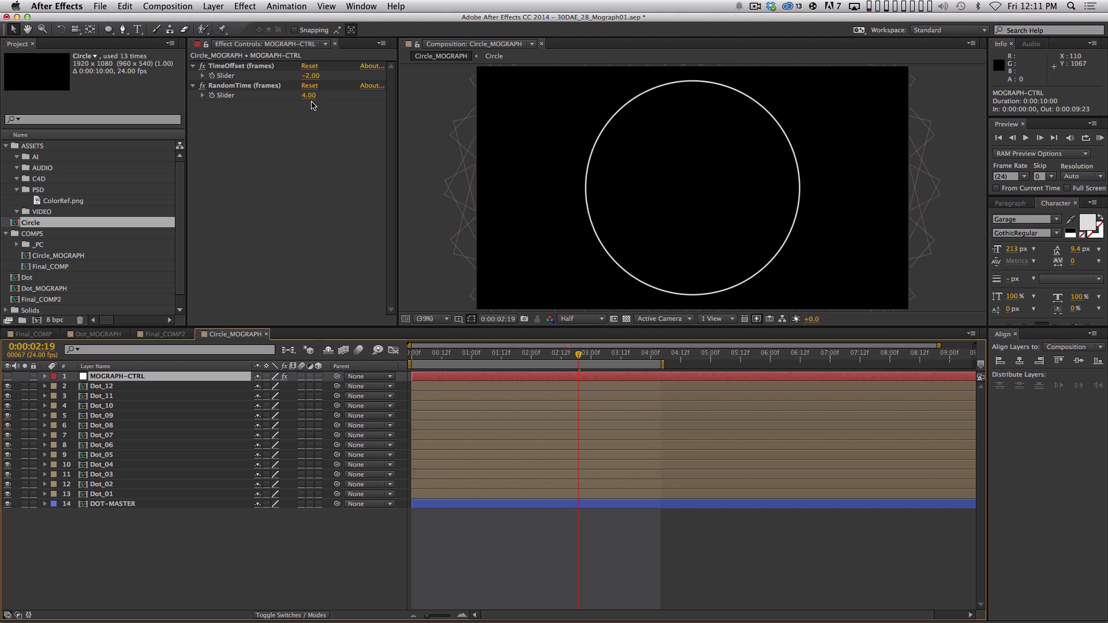
click(310, 76)
text(0)
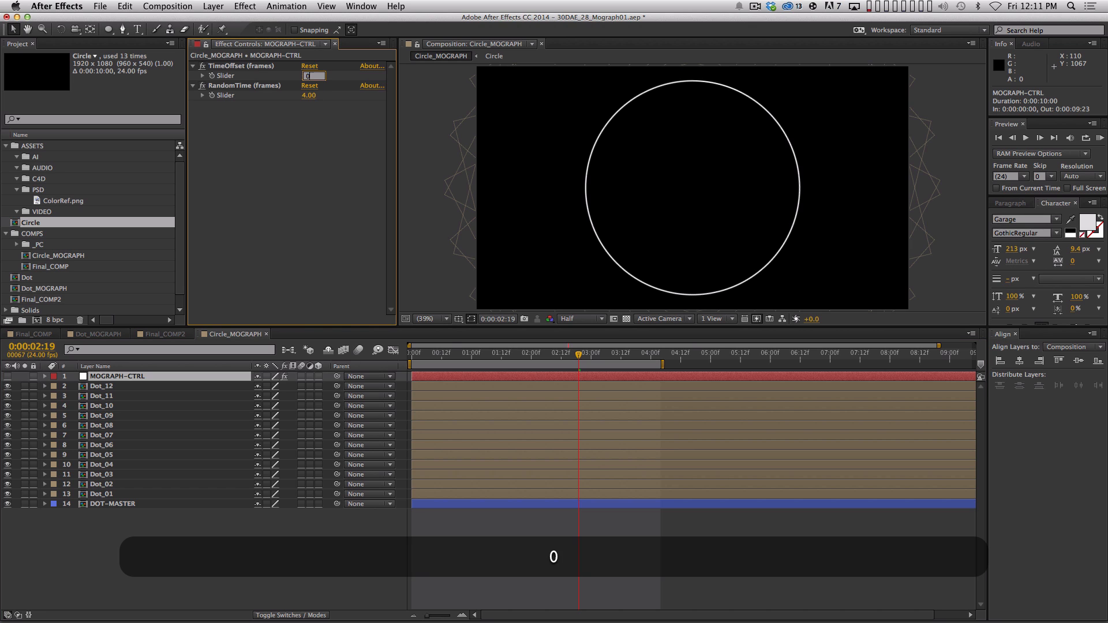
key(Return)
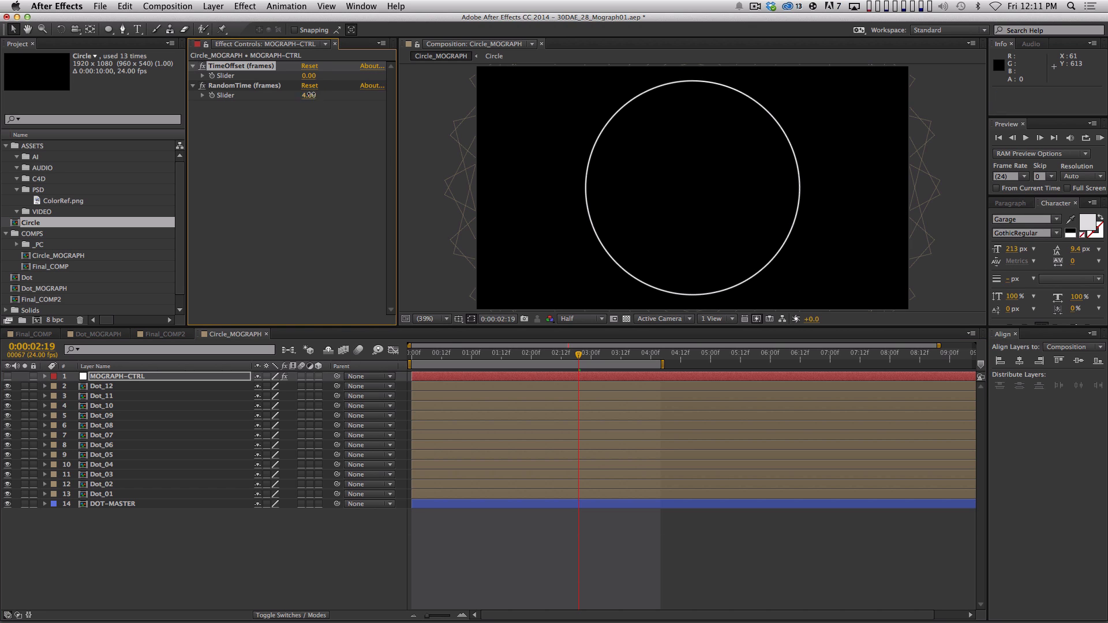
text(8)
key(Return)
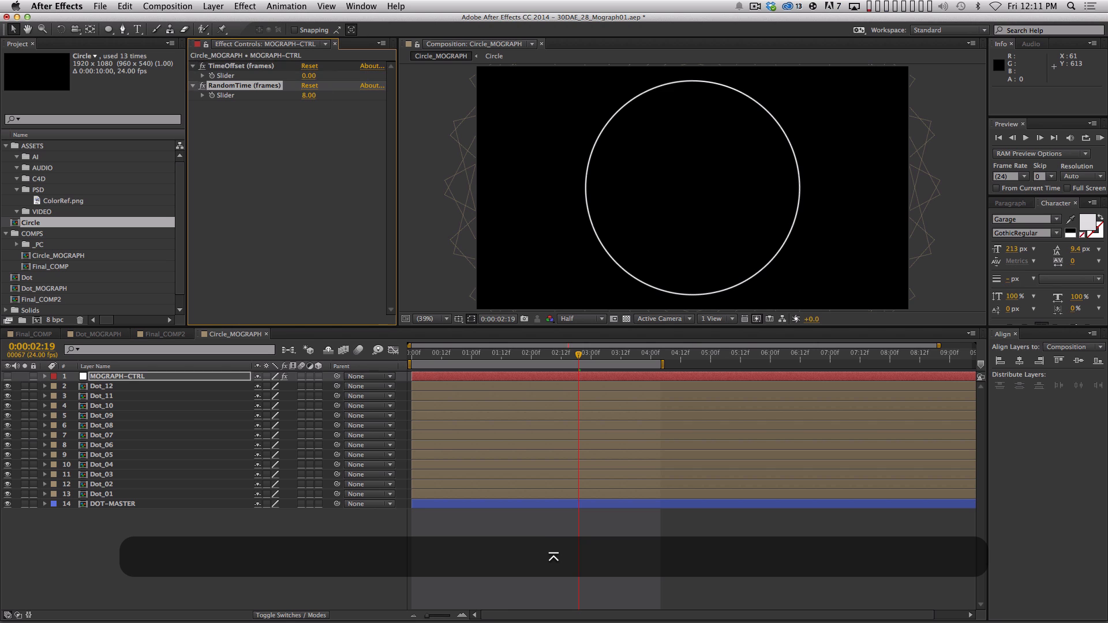
click(752, 221)
key(Home)
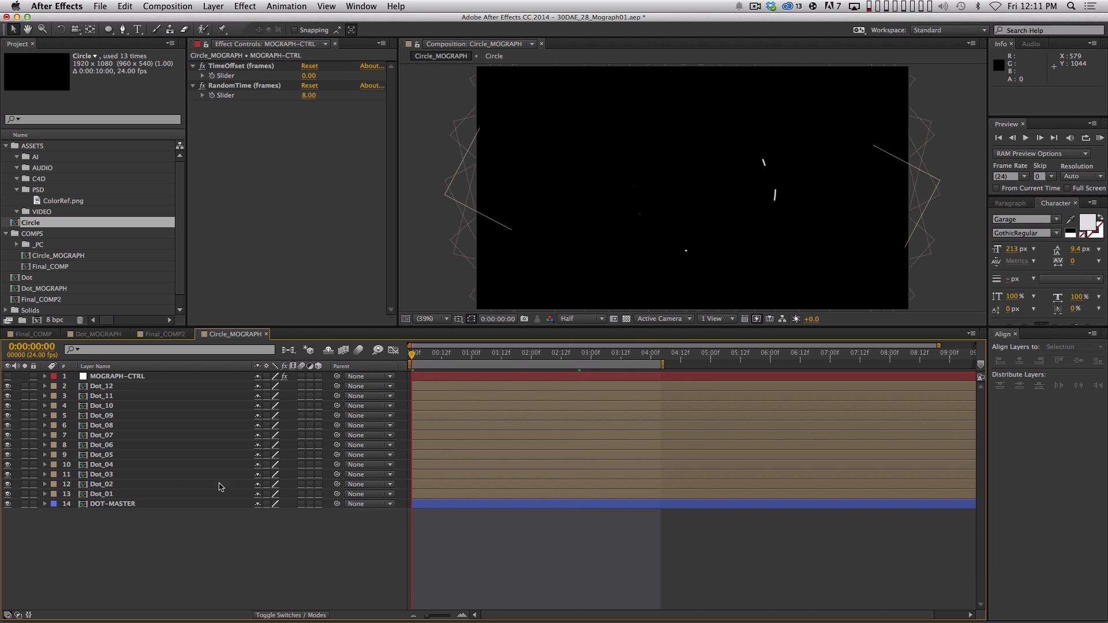
Shift the Dot 2 layer 8 frames later in the Circle comp and preview Circle_MOGRAPH
double_click(149, 454)
click(394, 351)
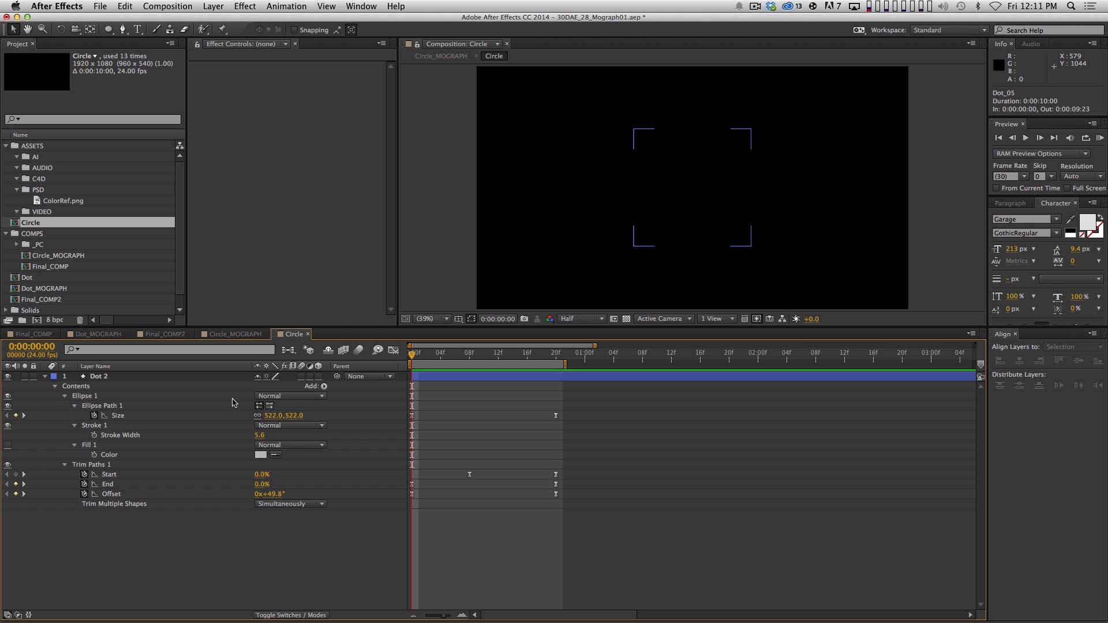
click(133, 376)
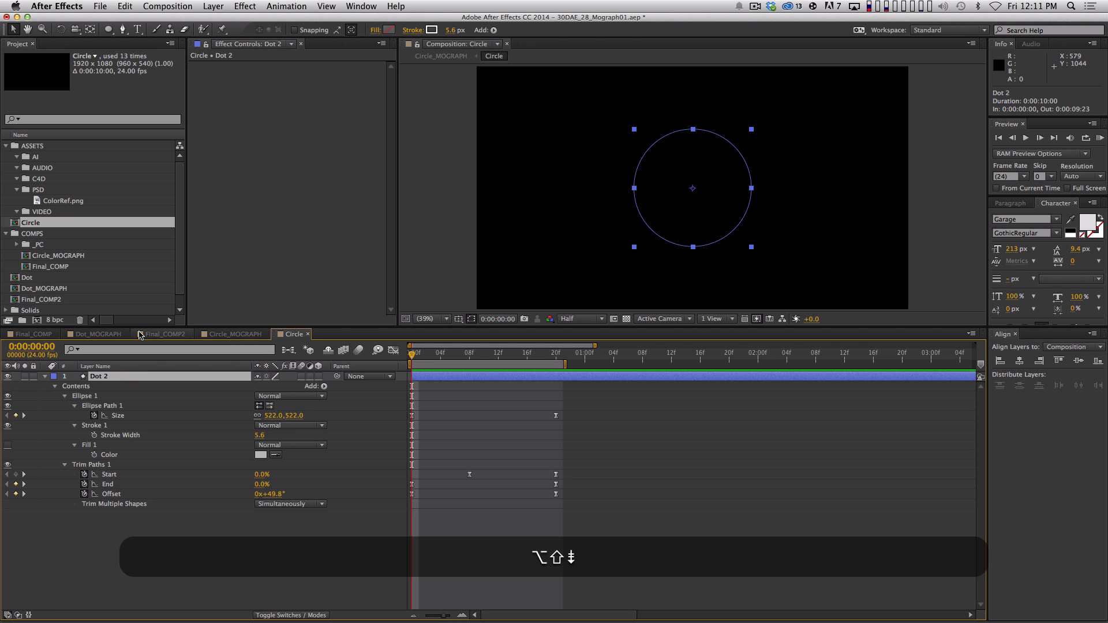
key(alt+Page_Down)
key(alt+Page_Down)
key(alt+Page_Down)
key(alt+Page_Down)
key(alt+super+w)
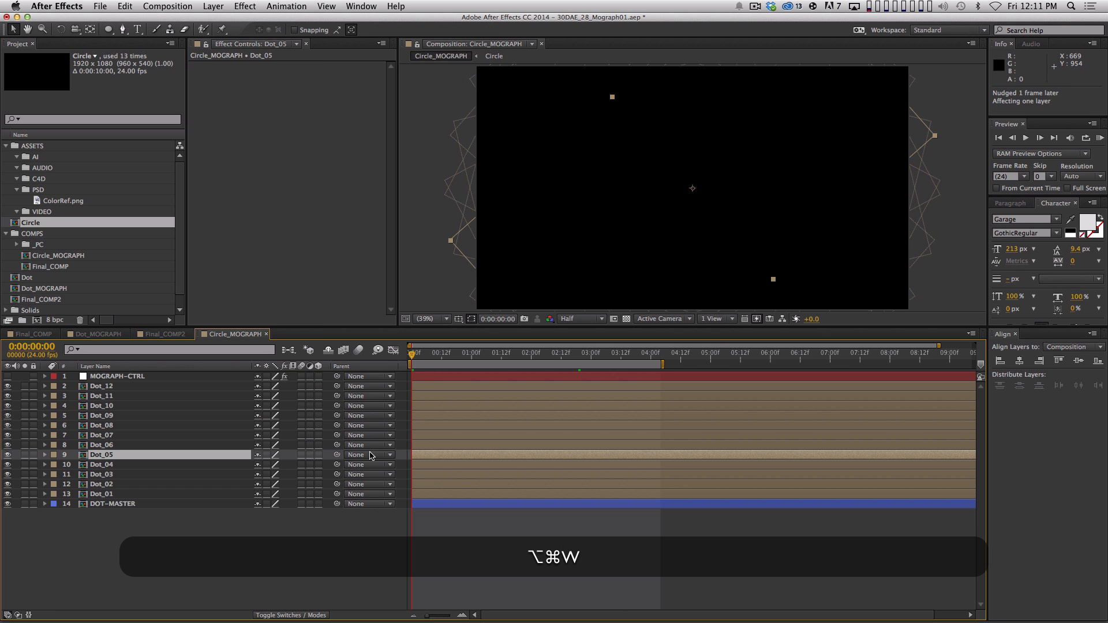
key(KP_0)
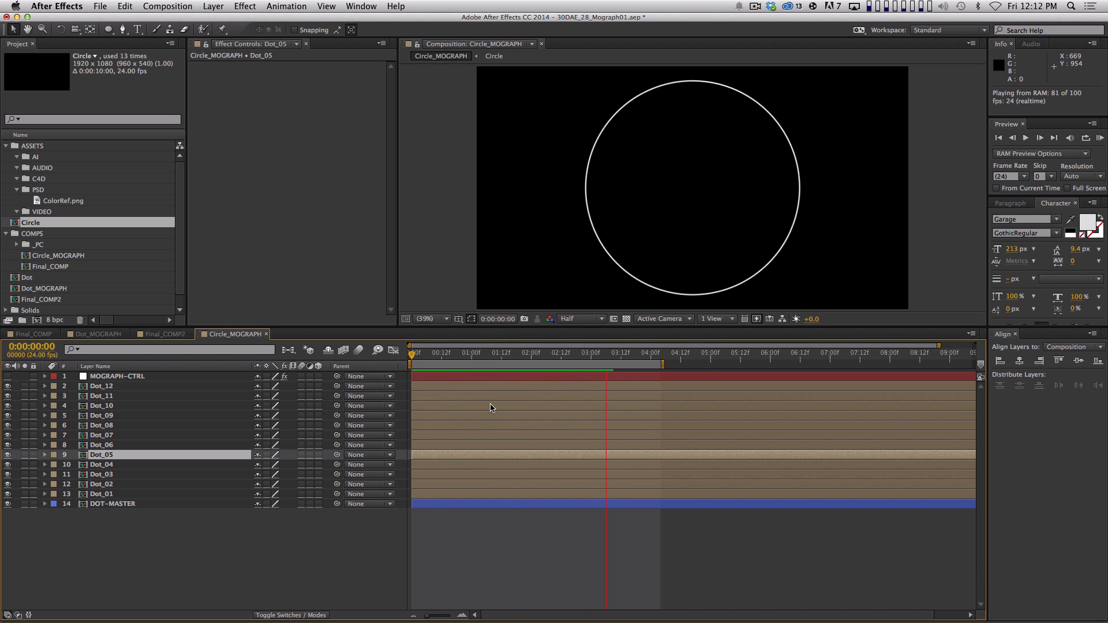
key(space)
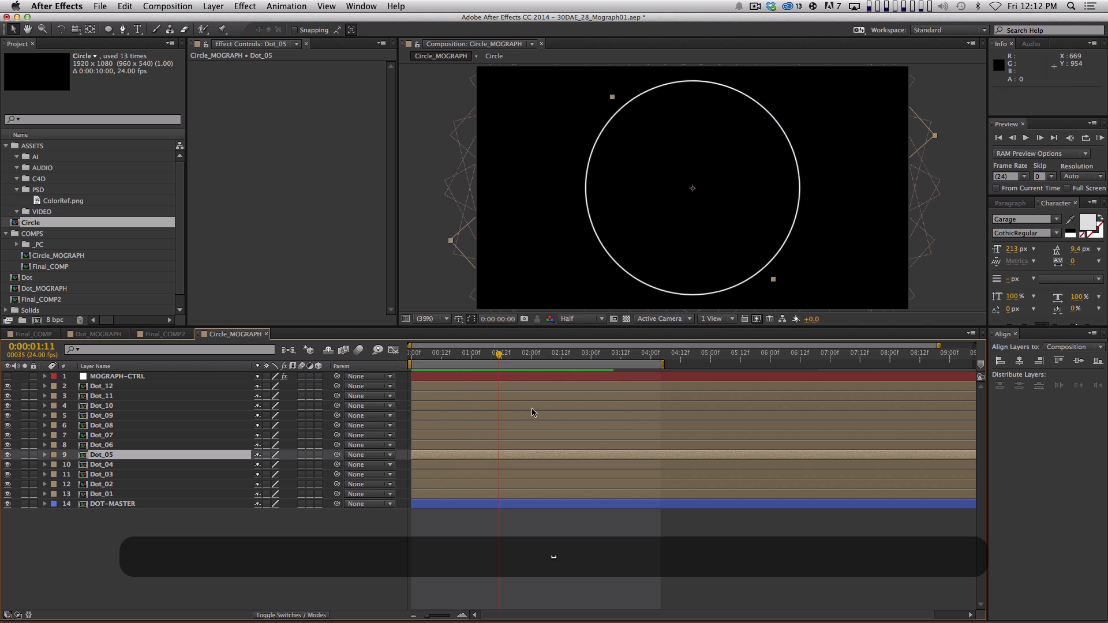
Stretch all of Dot 2's Size and Trim Paths keyframes proportionally to a span of 0:00:01:04 in the Circle comp
key(super+shift+a)
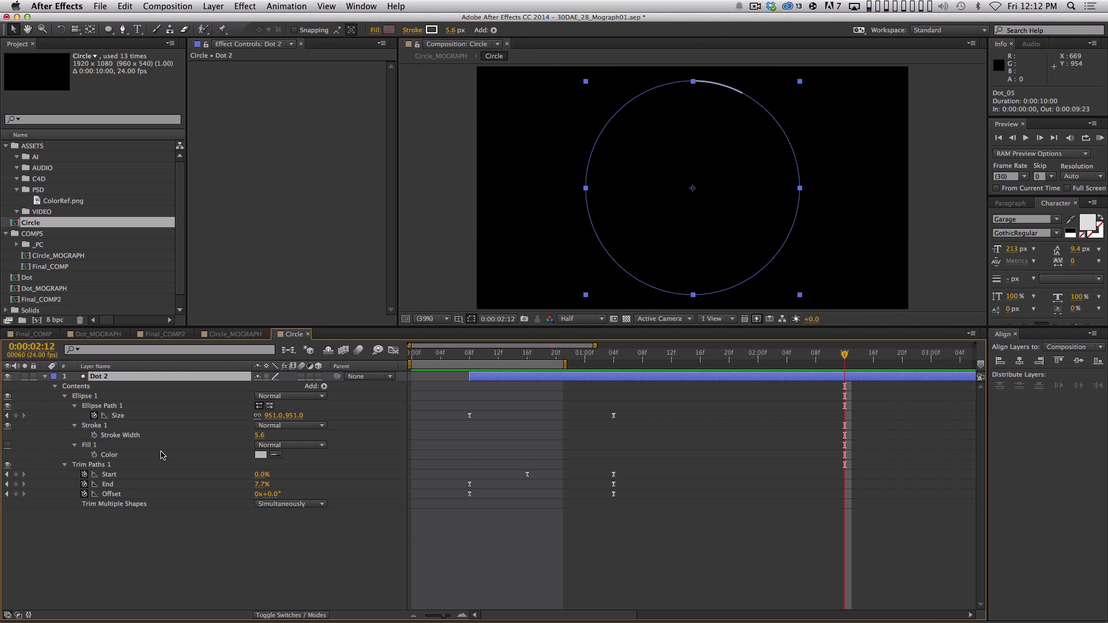
drag(645, 387, 465, 525)
key(alt)
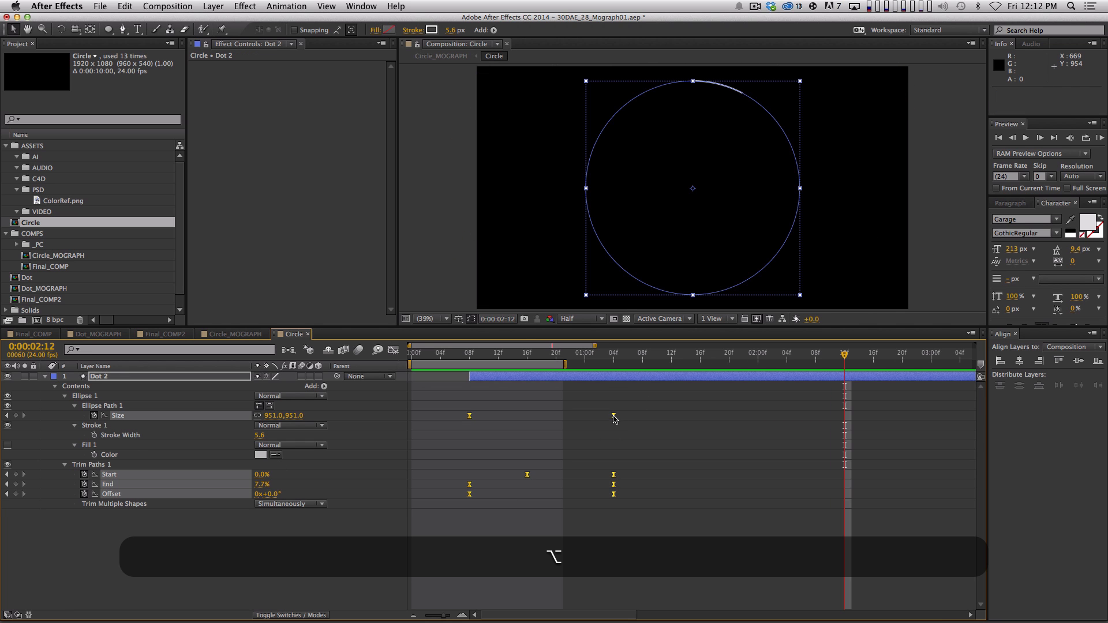
Preview the slower ring animation in Circle_MOGRAPH and switch to Final_COMP
click(235, 333)
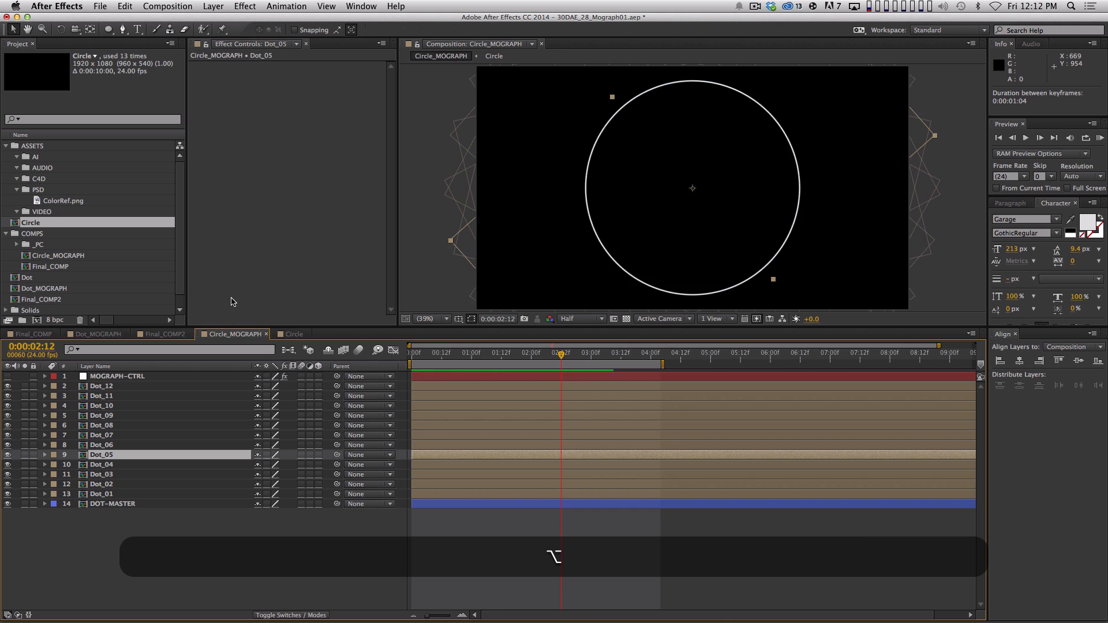
key(KP_0)
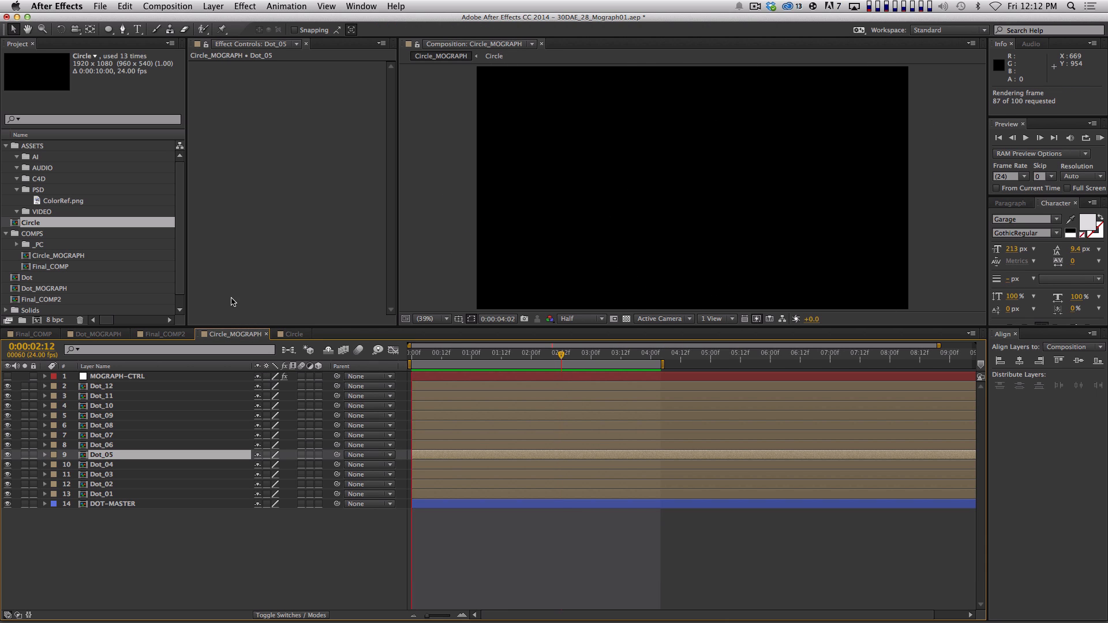
key(space)
click(40, 335)
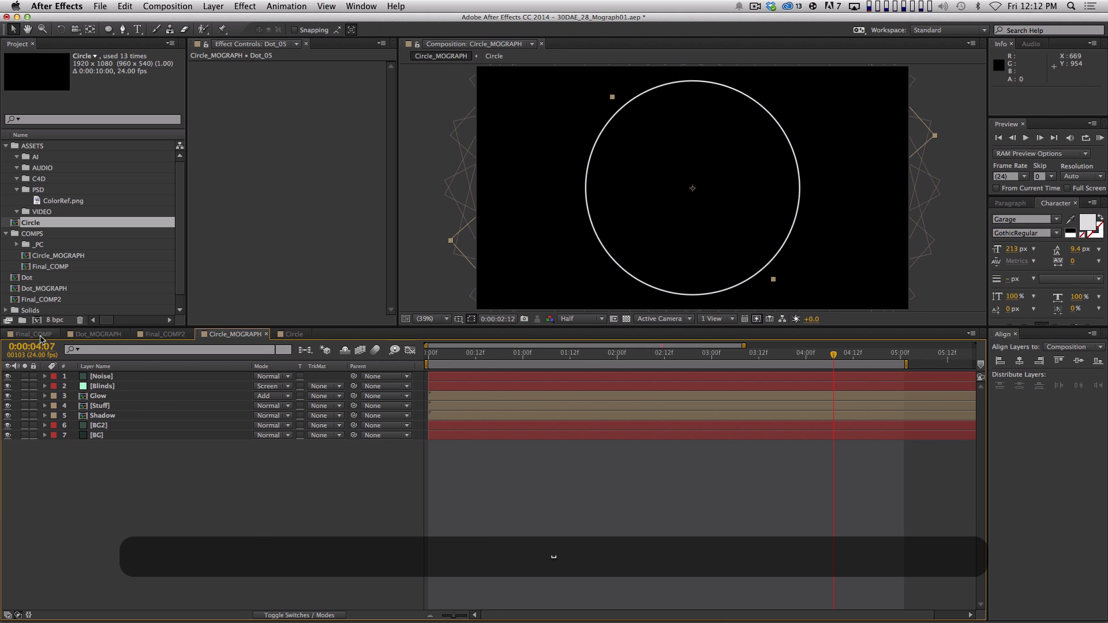
Add Circle_MOGRAPH to the Final_COMP2 timeline beneath the Dot_MOGRAPH layer, with the playhead at 0:00:02:22
click(248, 334)
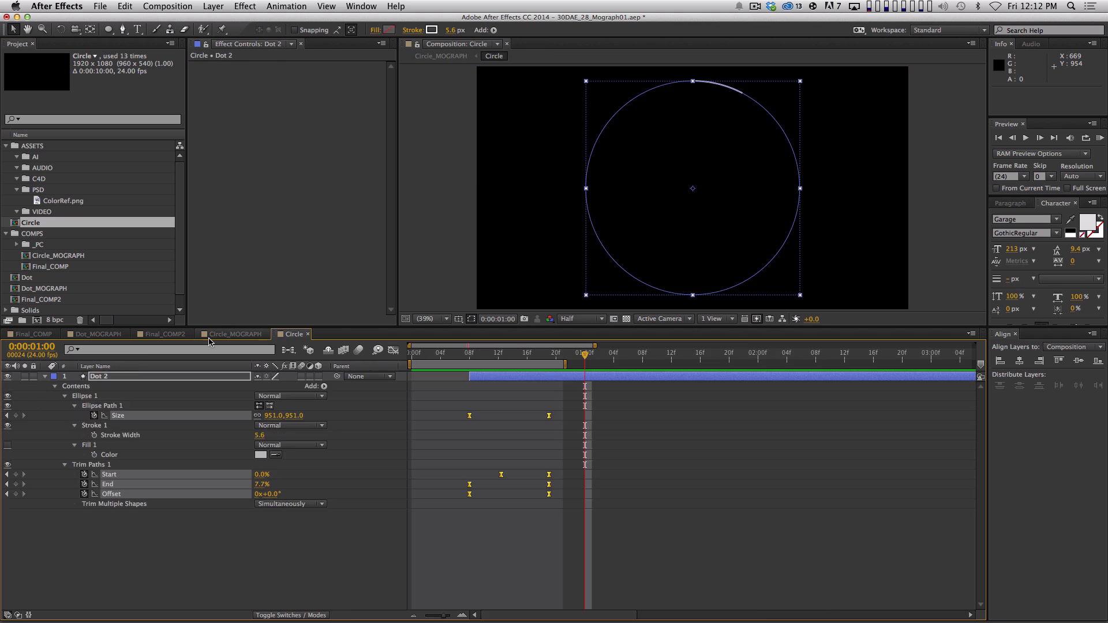
click(165, 334)
drag(489, 347, 575, 349)
drag(64, 258, 344, 614)
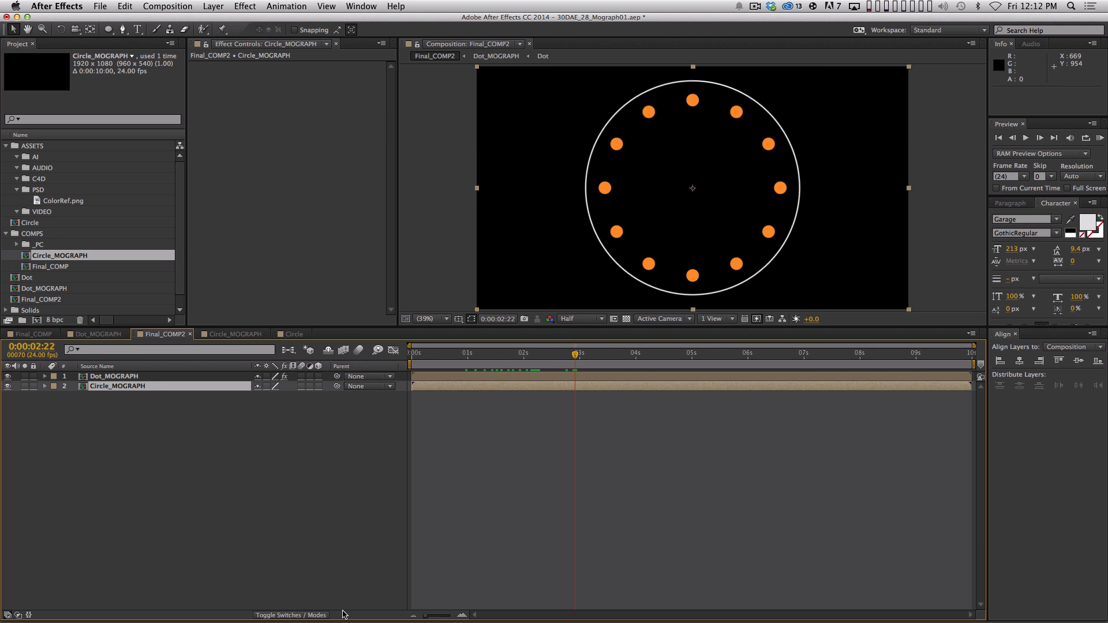
Apply a Fill effect to the Circle_MOGRAPH layer and set its color to light blue
click(245, 6)
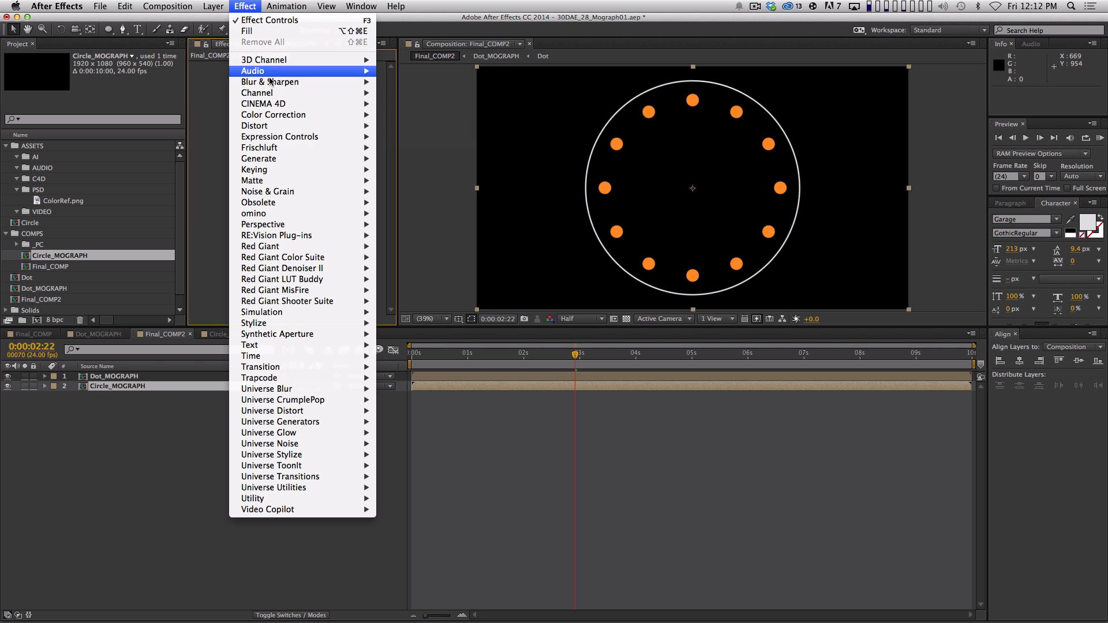
click(282, 31)
click(315, 95)
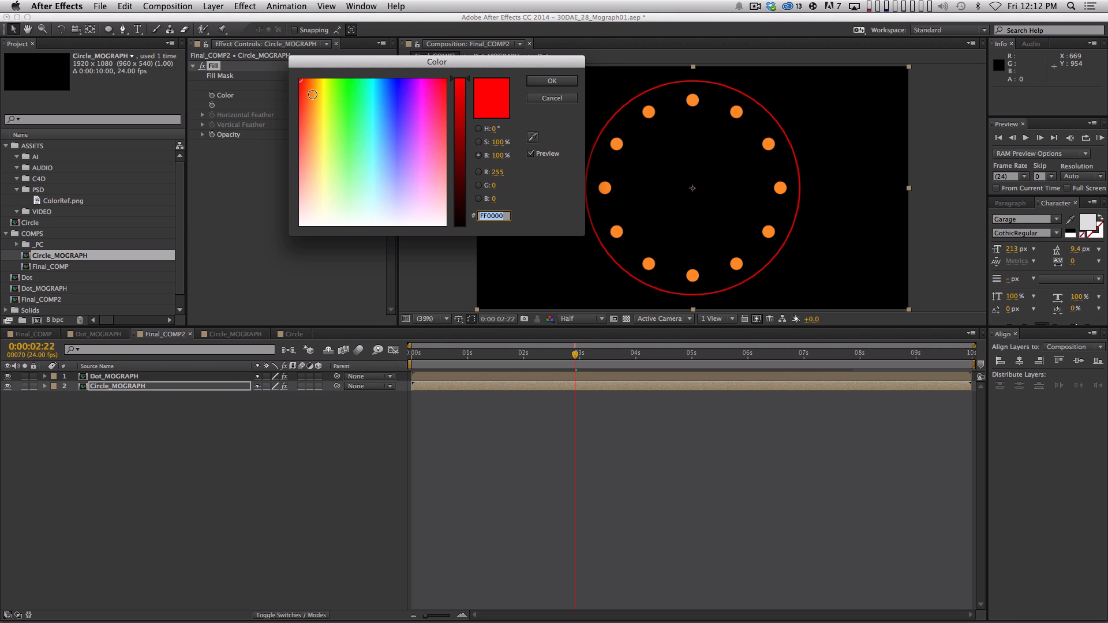
click(377, 128)
click(552, 81)
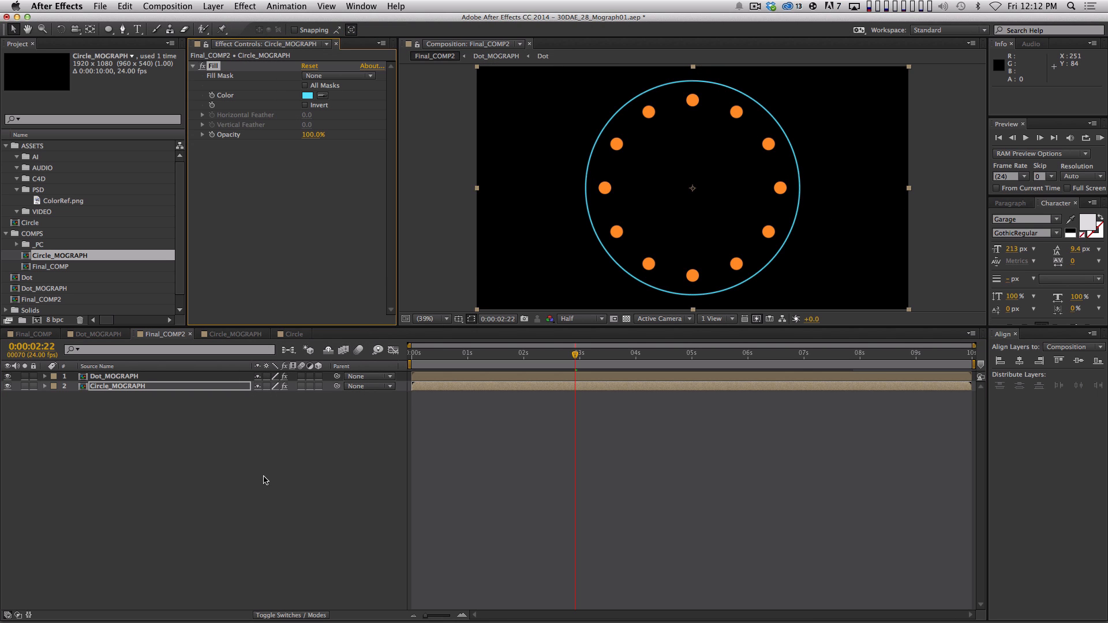
Duplicate the Circle_MOGRAPH layer, shift the upper copy 10 frames later and scale it to 62%
click(153, 392)
click(153, 387)
key(super+d)
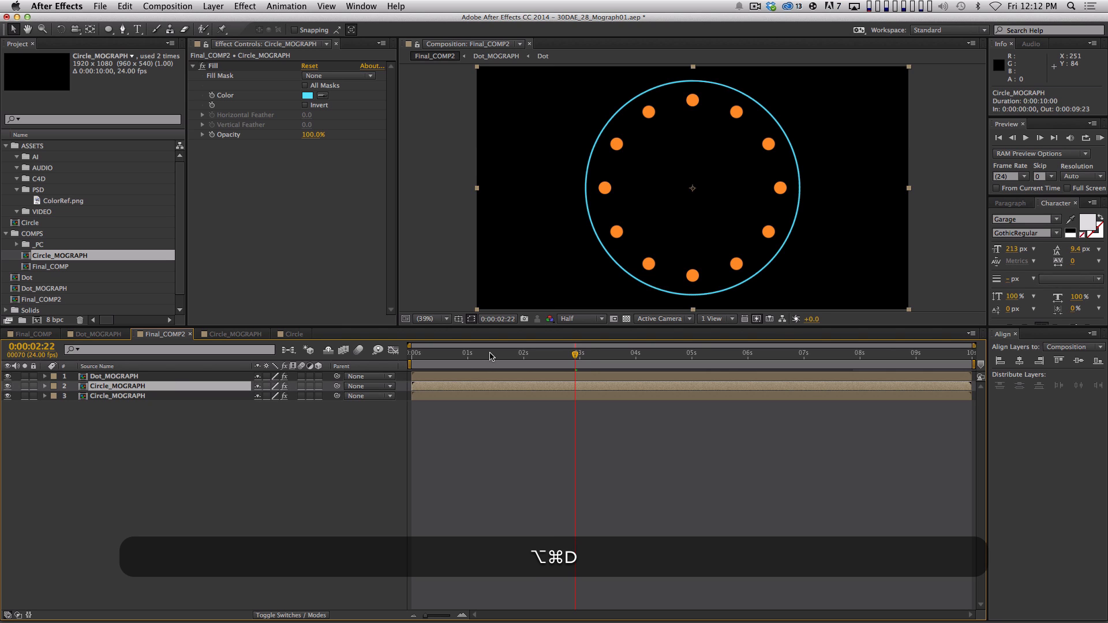
key(alt+shift+Page_Down)
key(s)
drag(269, 396, 251, 396)
click(242, 435)
End the Final_COMP2 work area at 0:00:02:23 and preview the dots with both rings
key(KP_0)
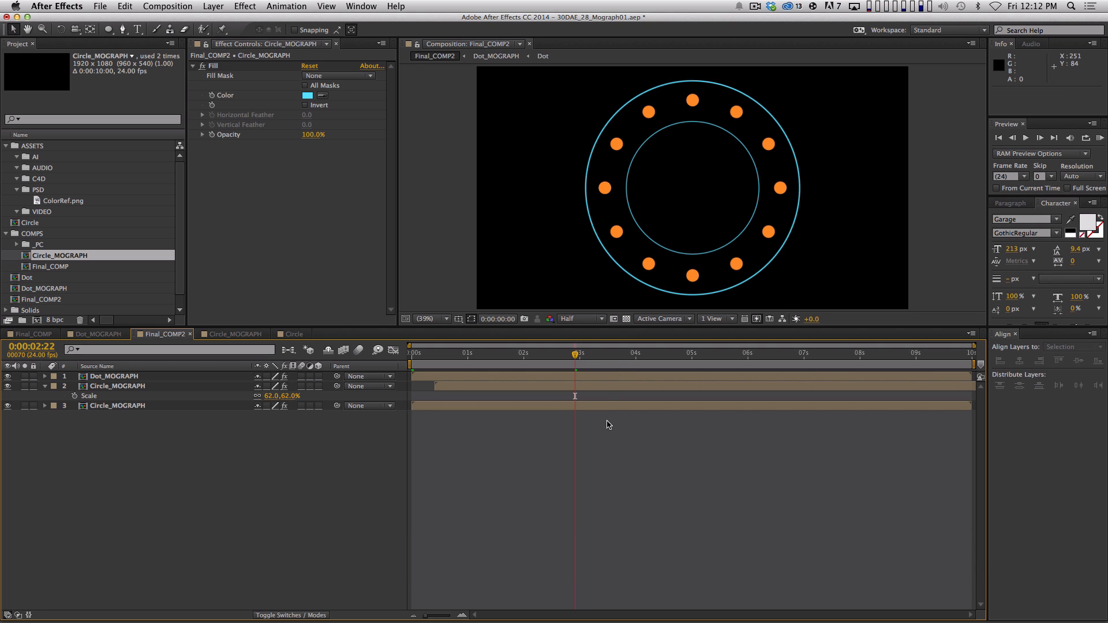
key(KP_0)
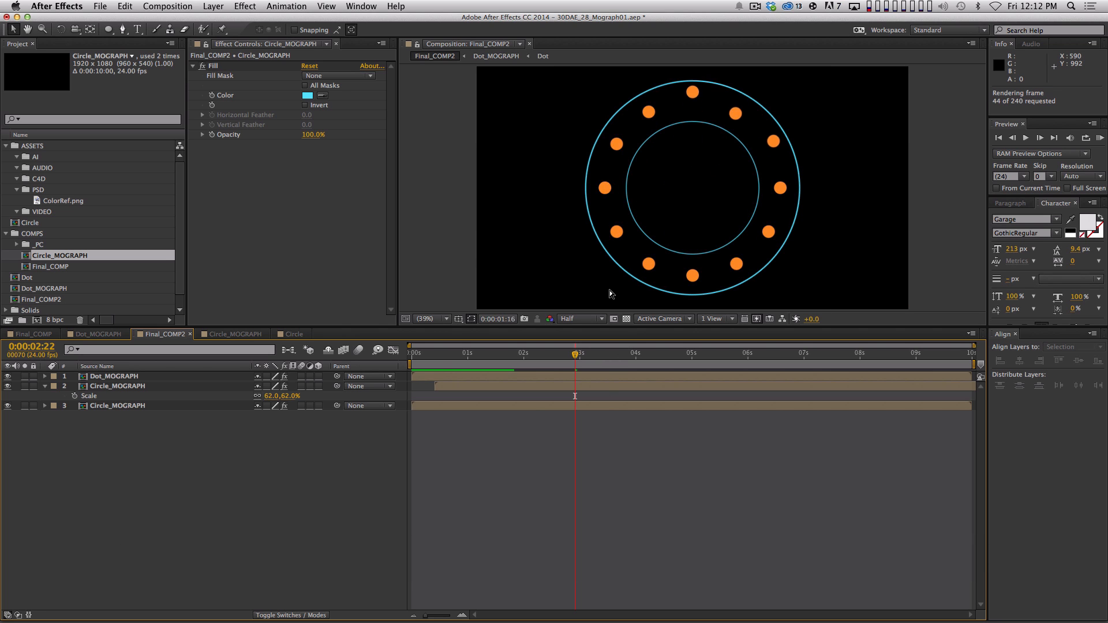
key(KP_0)
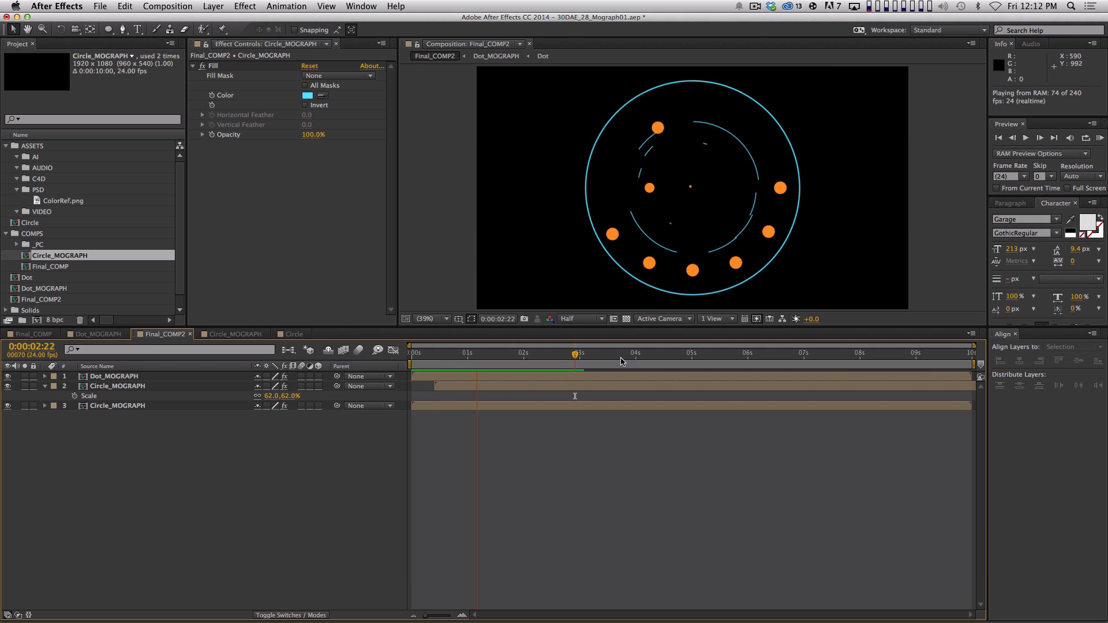
key(space)
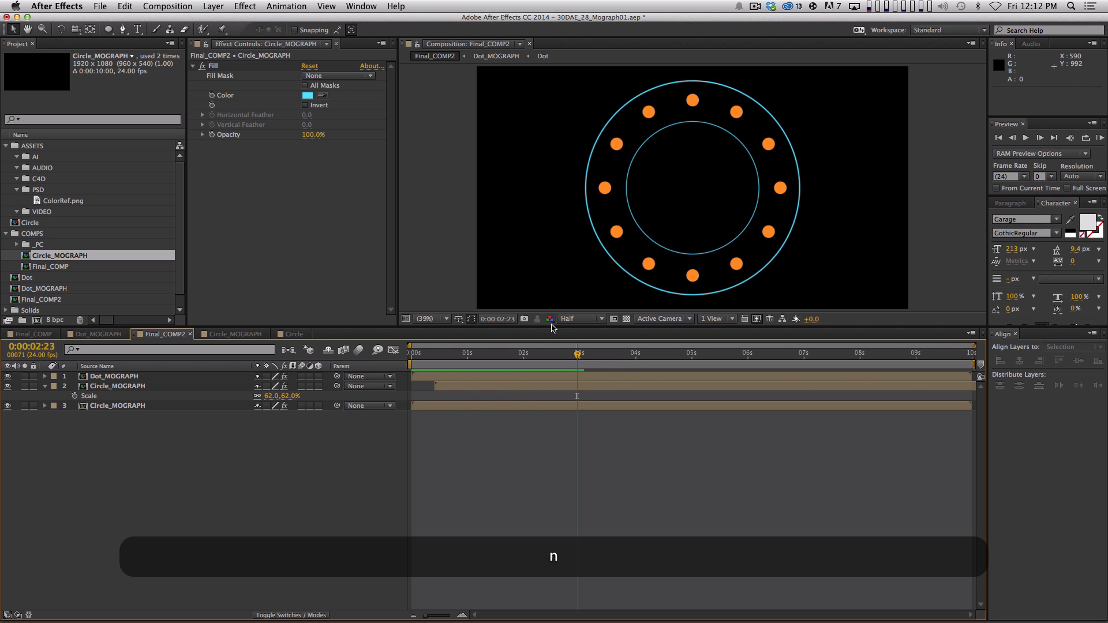
key(KP_0)
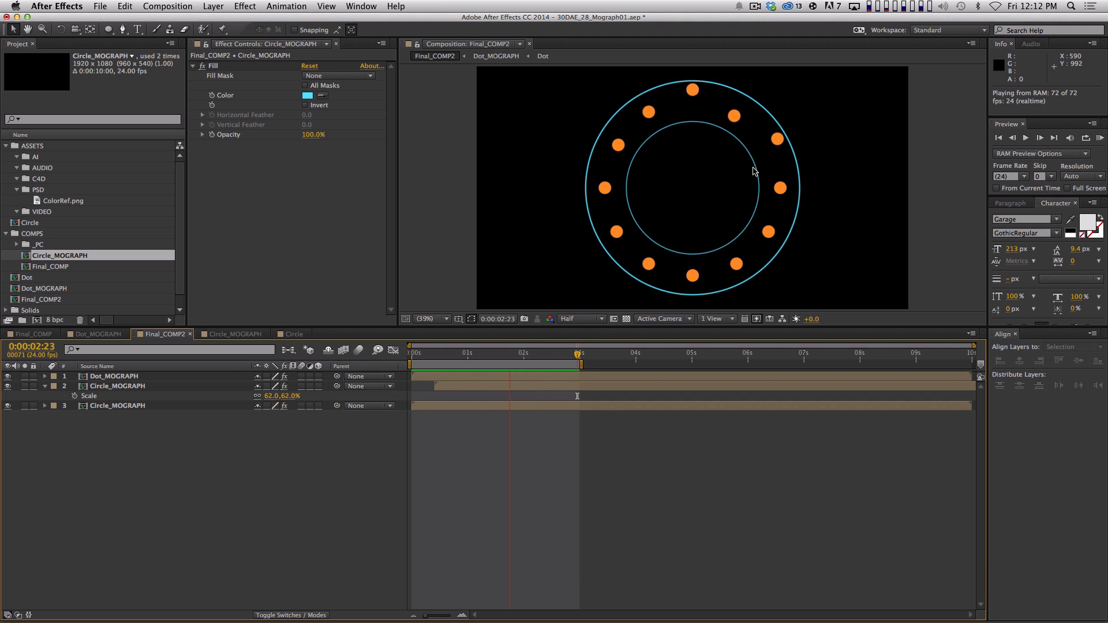
key(space)
Review the Dot layers and DOT-MASTER in Circle_MOGRAPH and play the ring animation
click(234, 334)
click(115, 387)
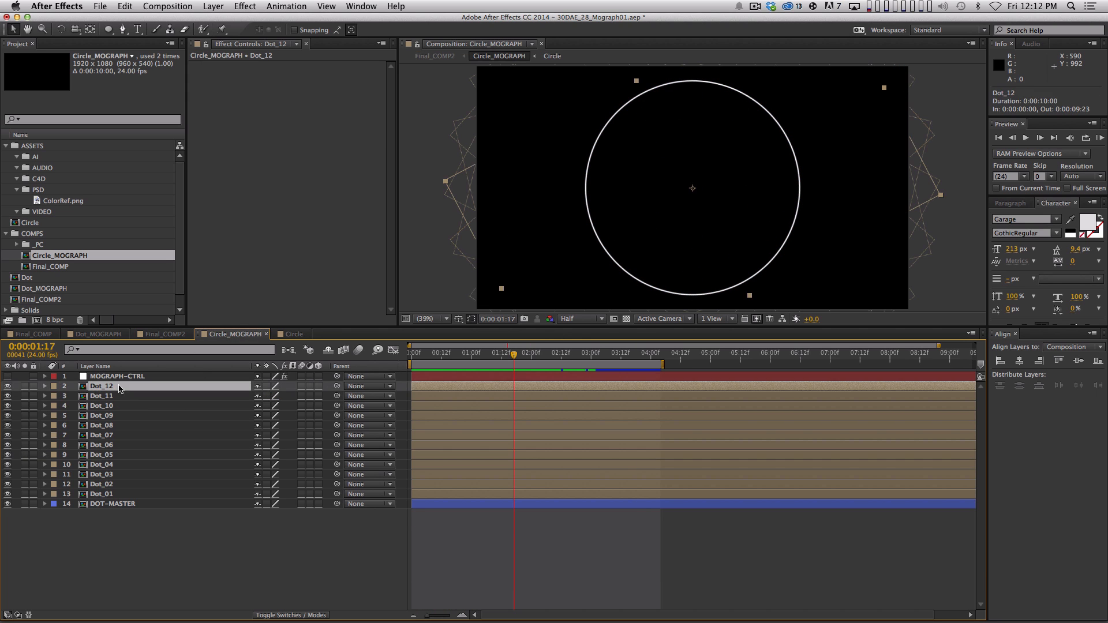
shift+click(132, 494)
shift+click(139, 505)
click(173, 537)
click(413, 364)
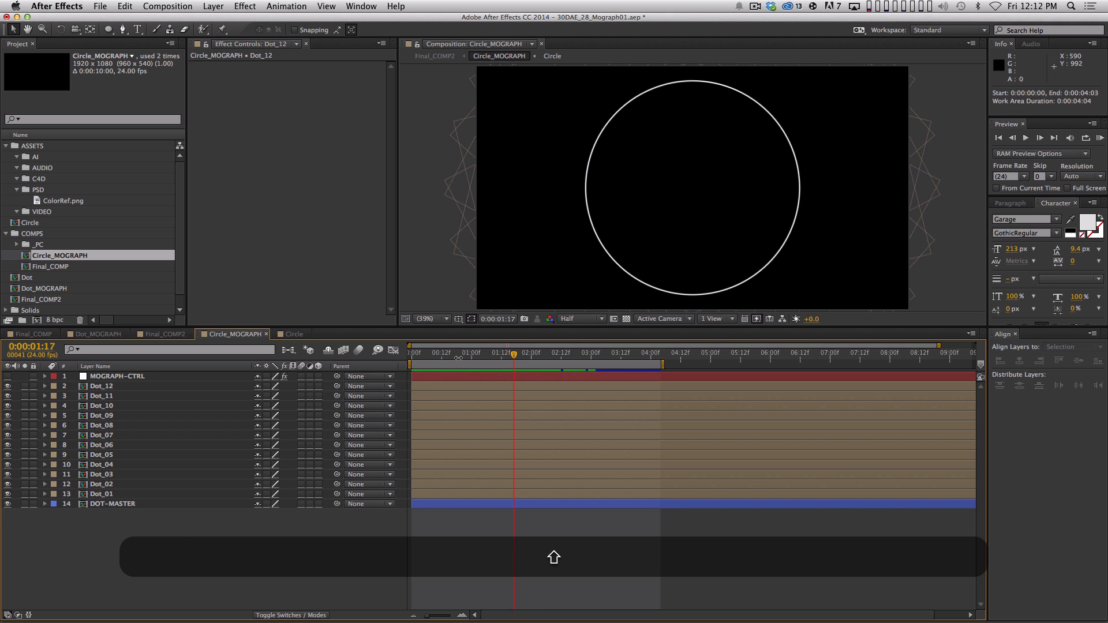
click(414, 356)
key(space)
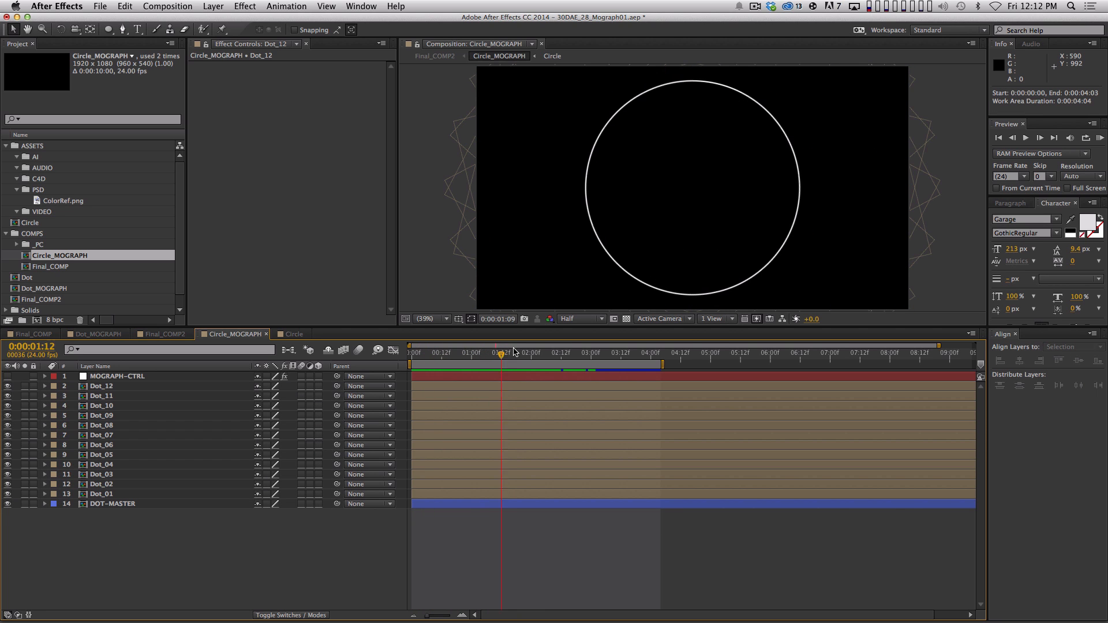
Open the nested comps from Final_COMP through Stuff and Tris down to Tri_PC, and preview the single triangle animation
click(35, 334)
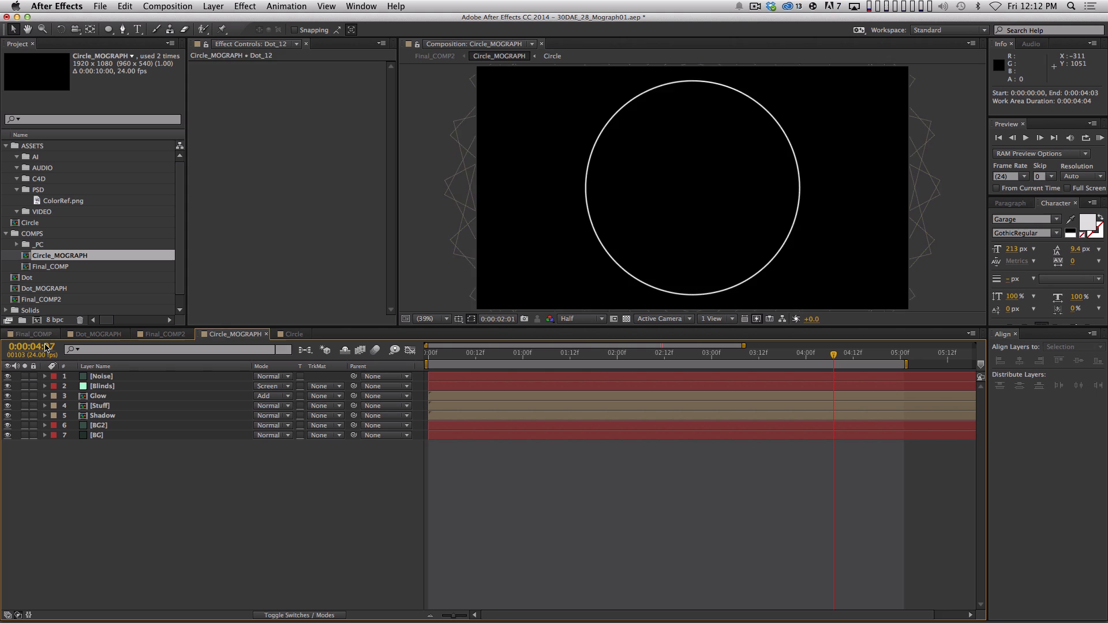
click(125, 397)
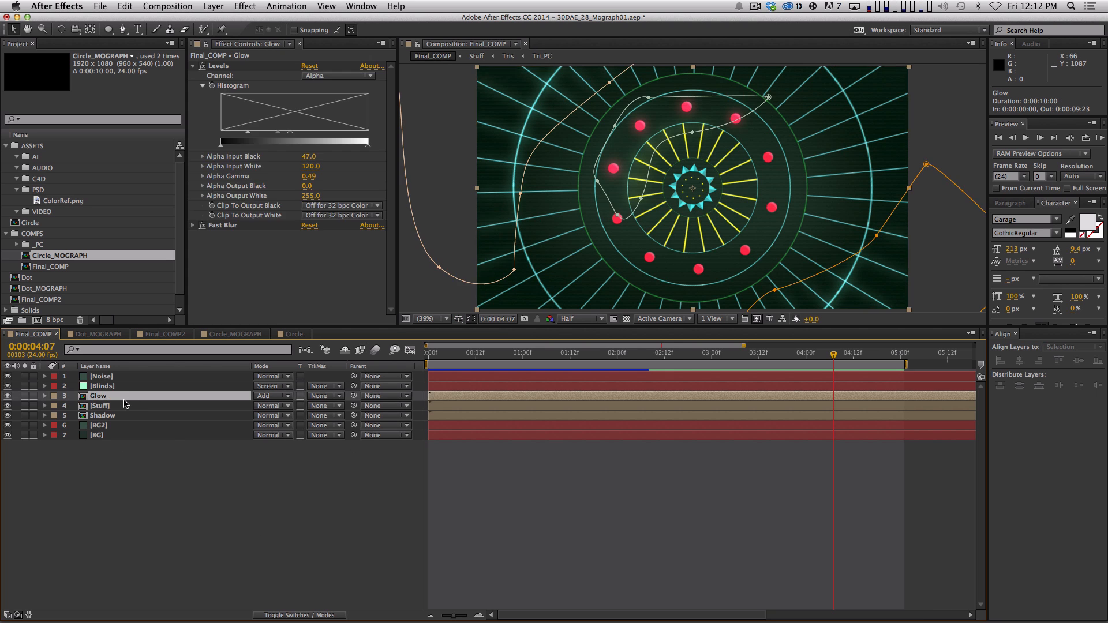
double_click(125, 405)
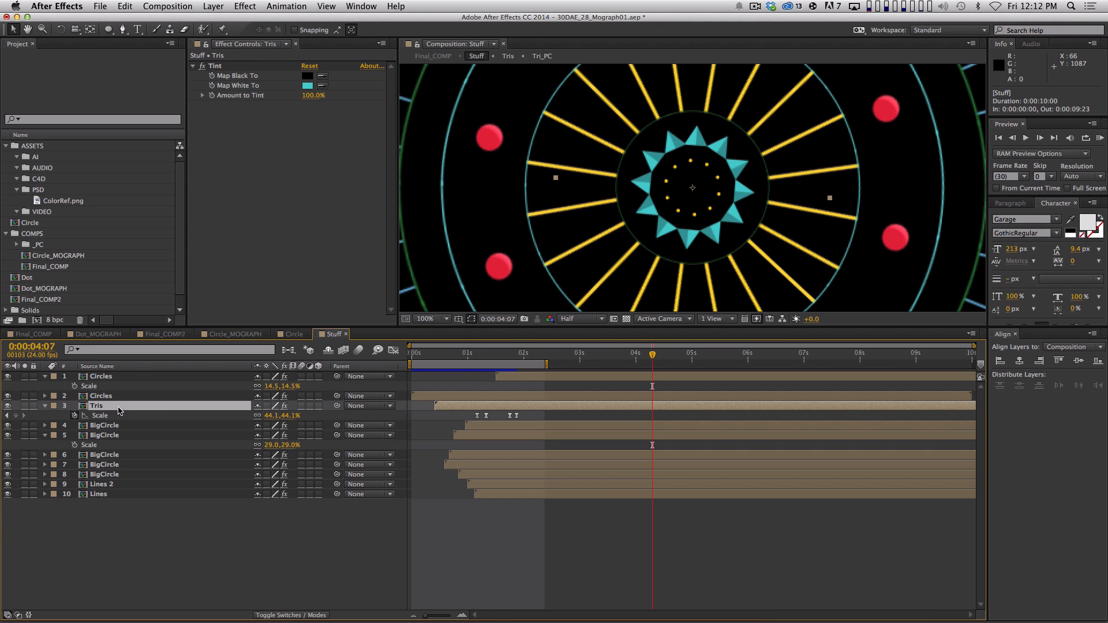
double_click(118, 408)
double_click(113, 405)
key(comma)
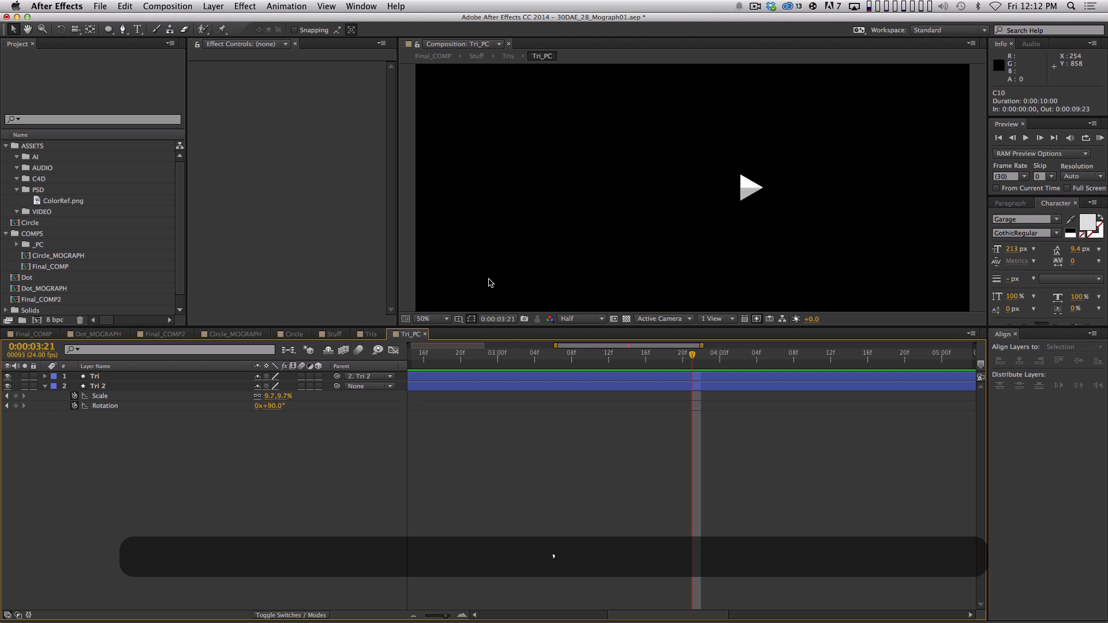
key(KP_0)
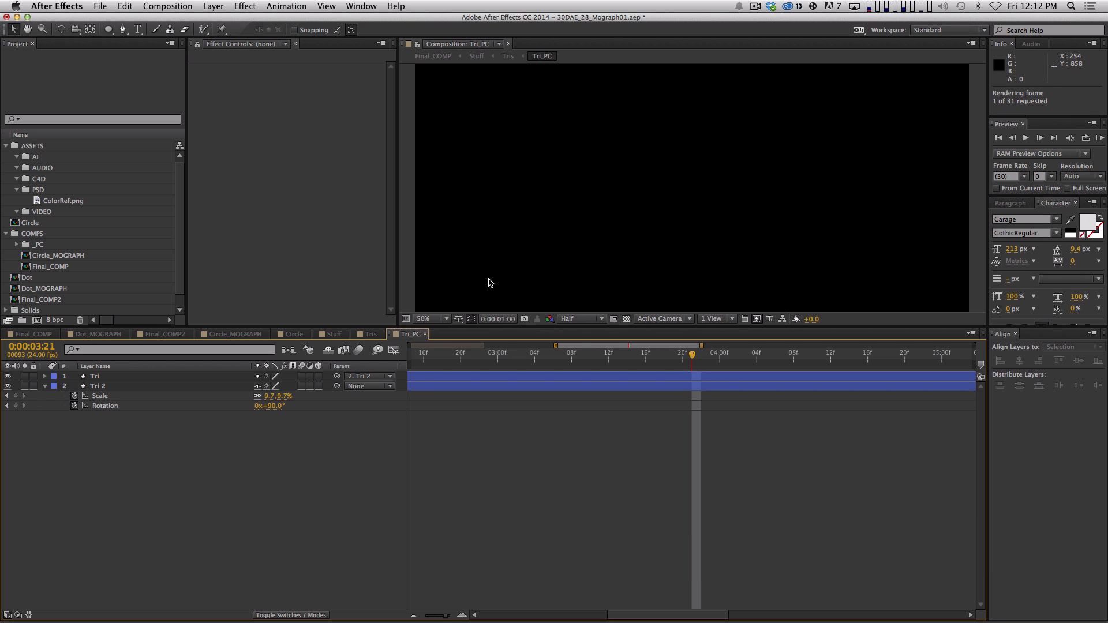
key(minus)
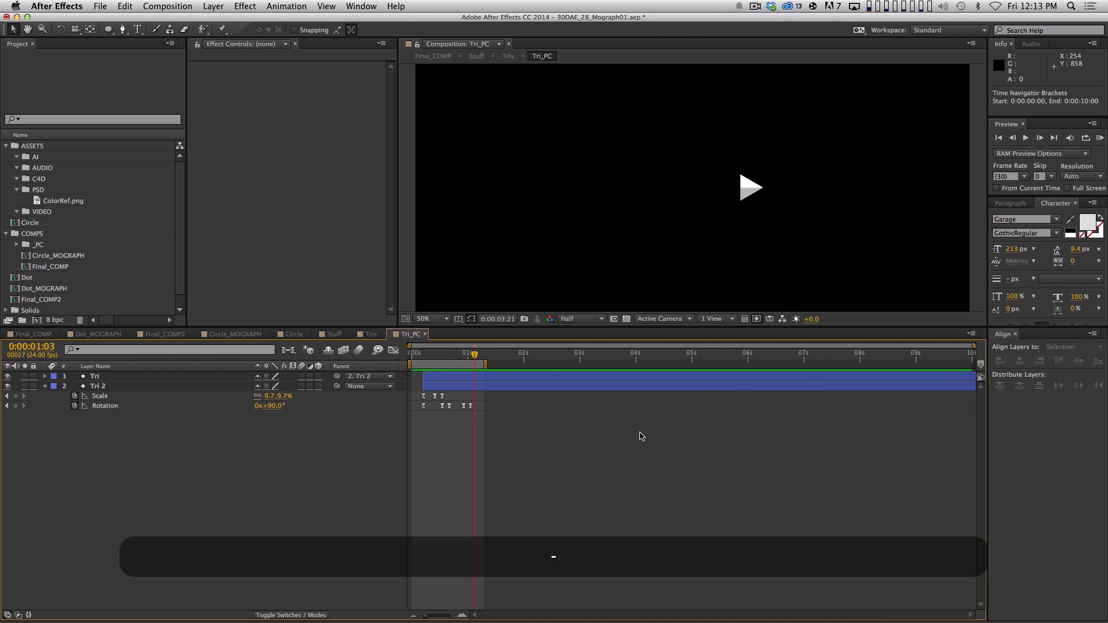
key(KP_0)
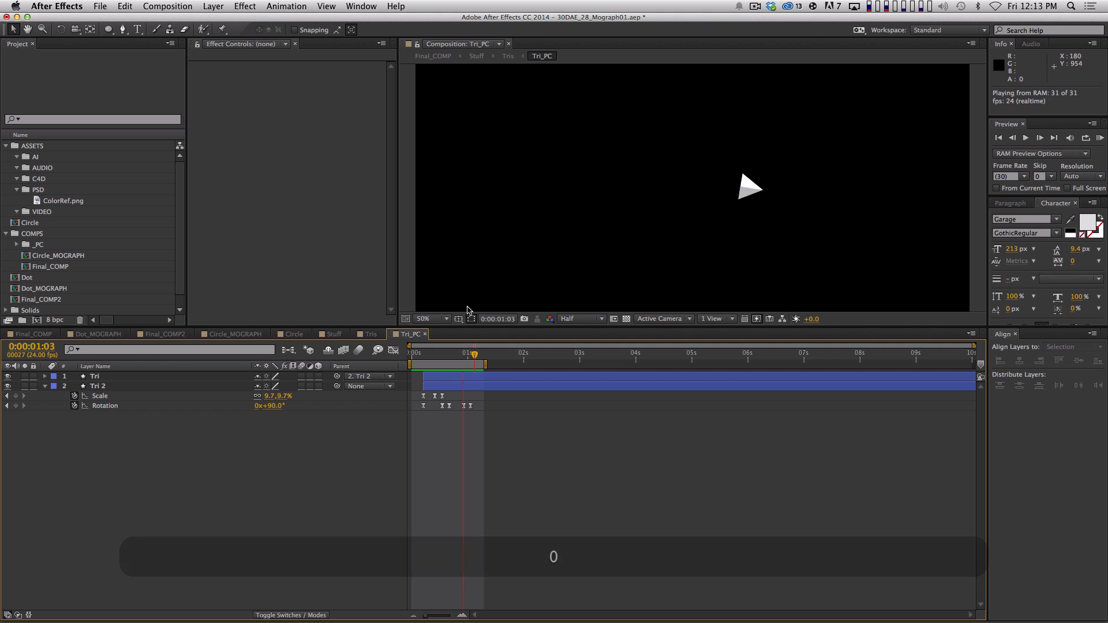
key(space)
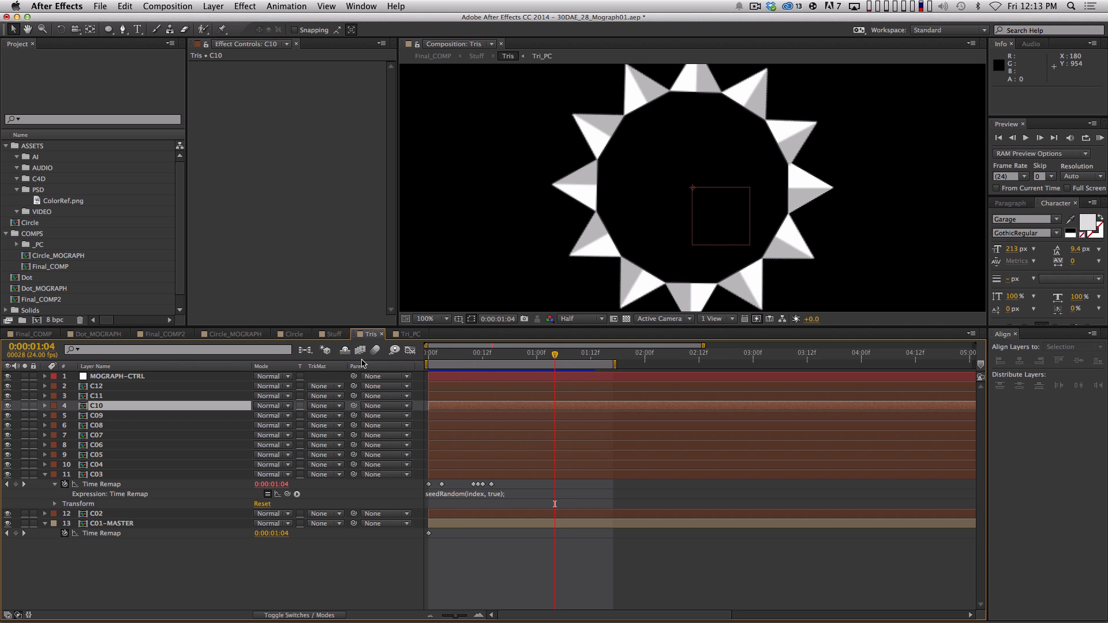
Preview the ring of triangles in the Tris comp
click(378, 335)
key(KP_0)
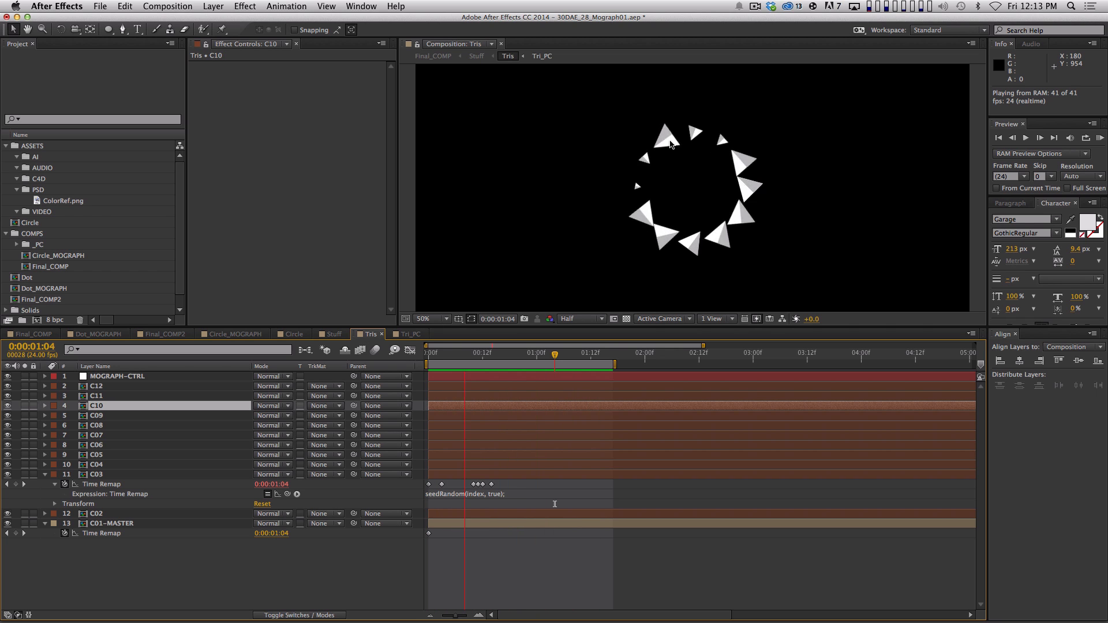
key(space)
Preview the complete Stuff comp at 25% magnification
click(340, 334)
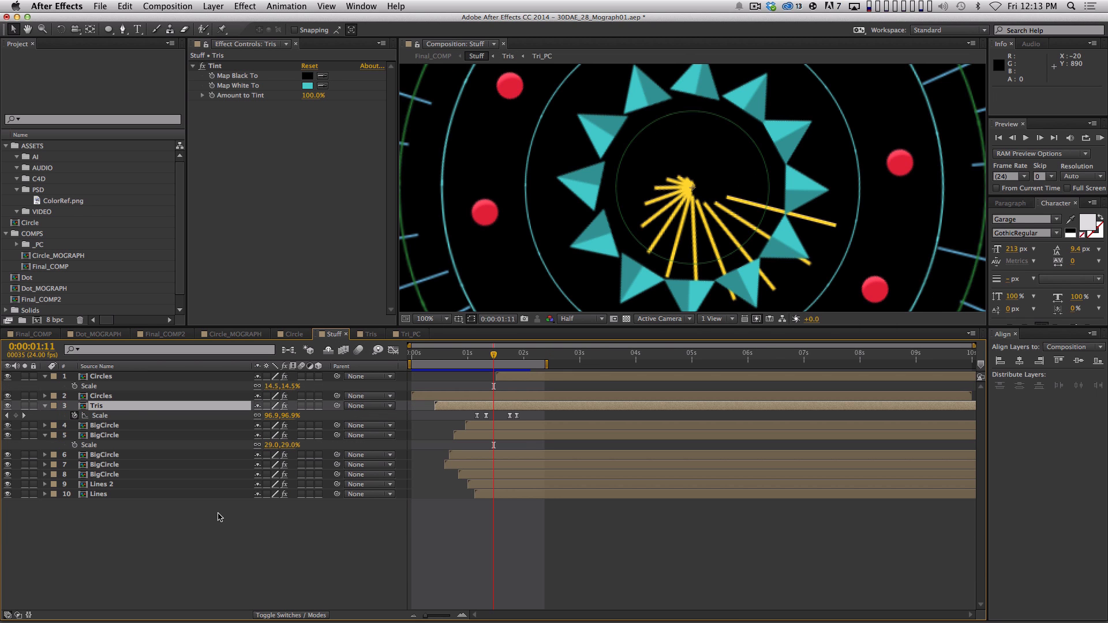
key(period)
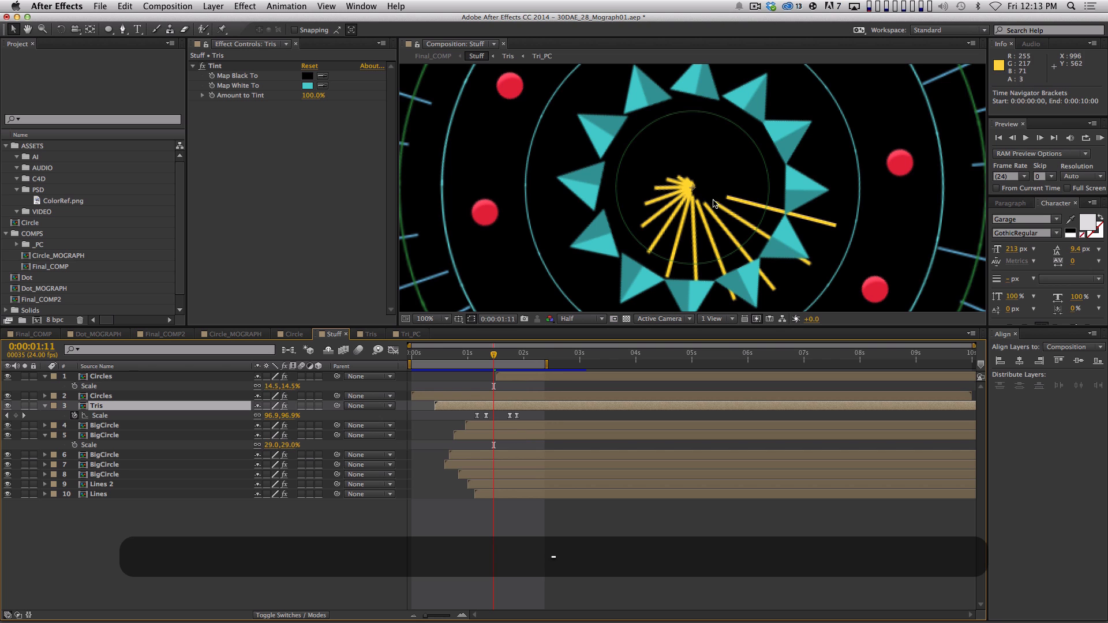
key(comma)
key(comma)
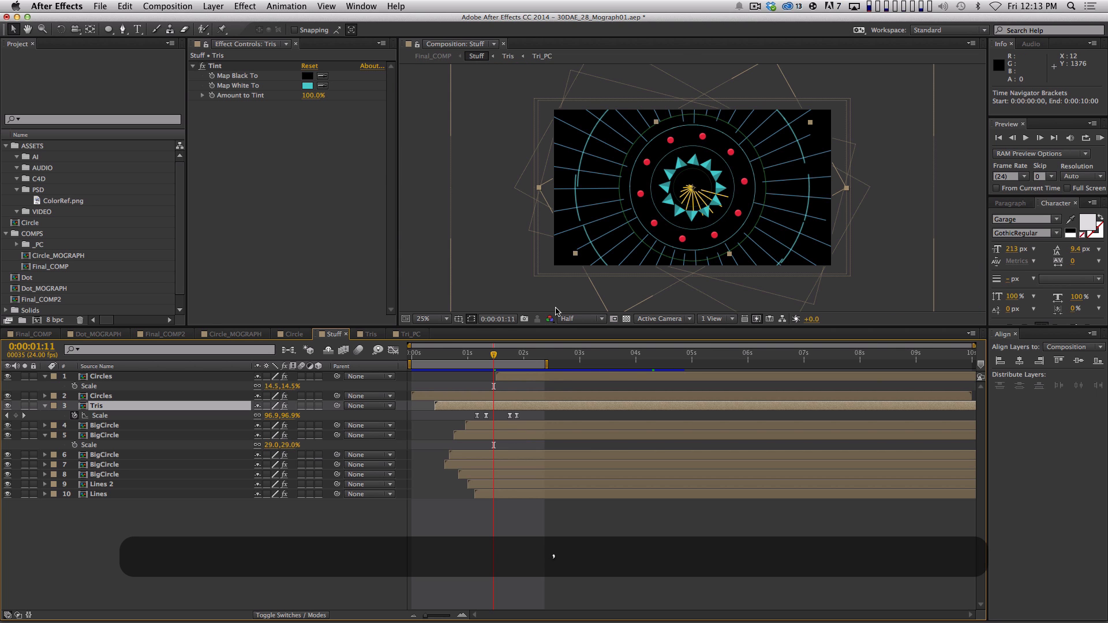
key(comma)
key(KP_0)
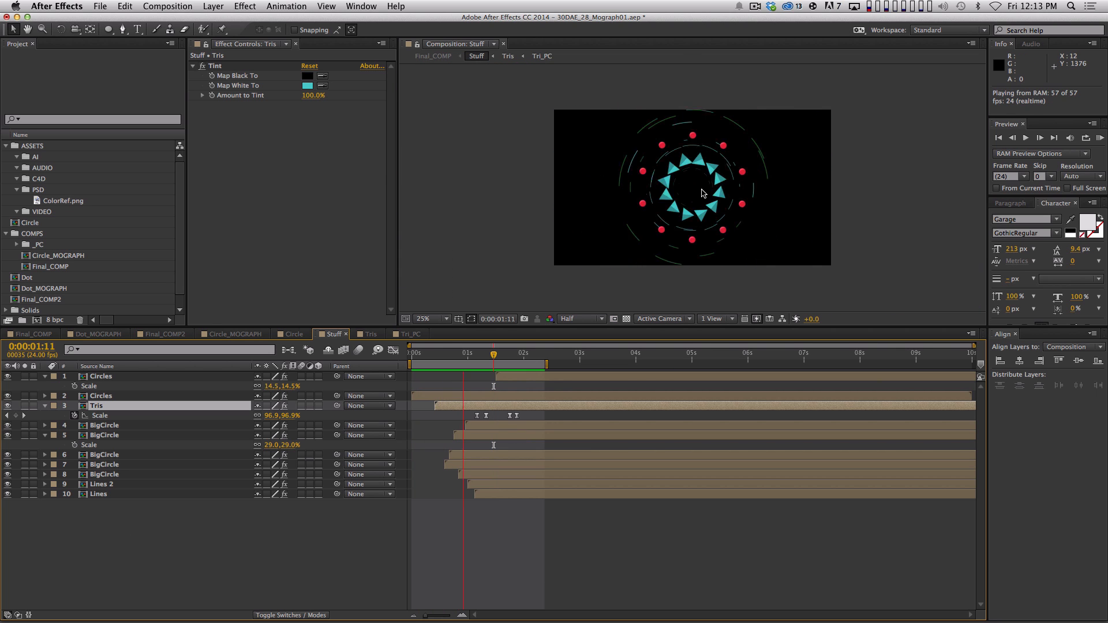
key(space)
Fit the Stuff comp to an enlarged composition viewer and preview it again
click(432, 320)
click(441, 340)
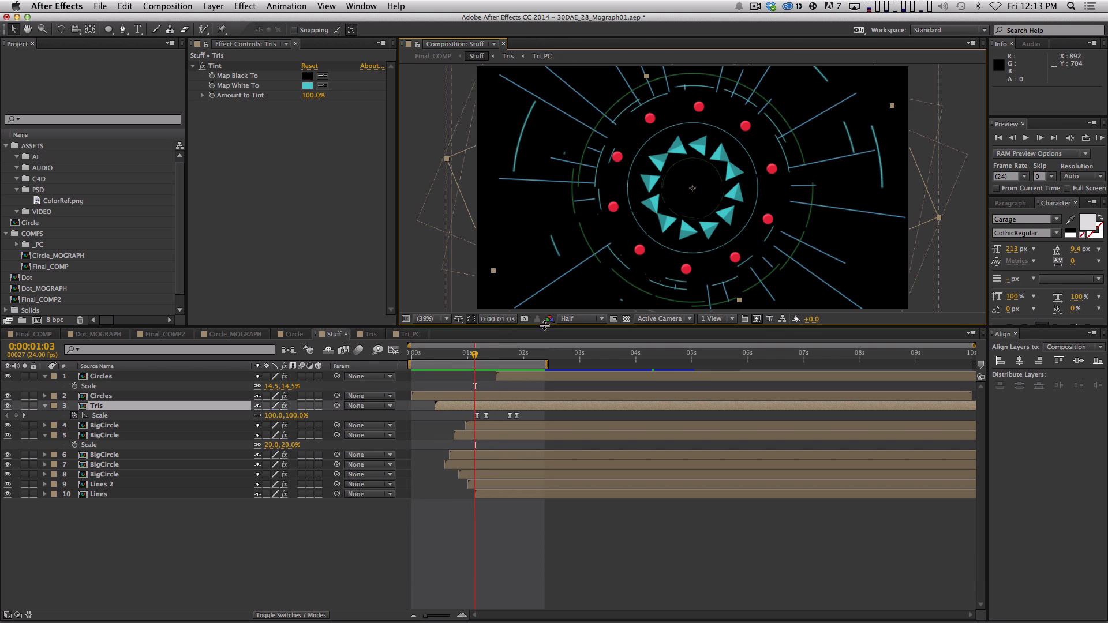
drag(544, 326, 544, 369)
key(KP_0)
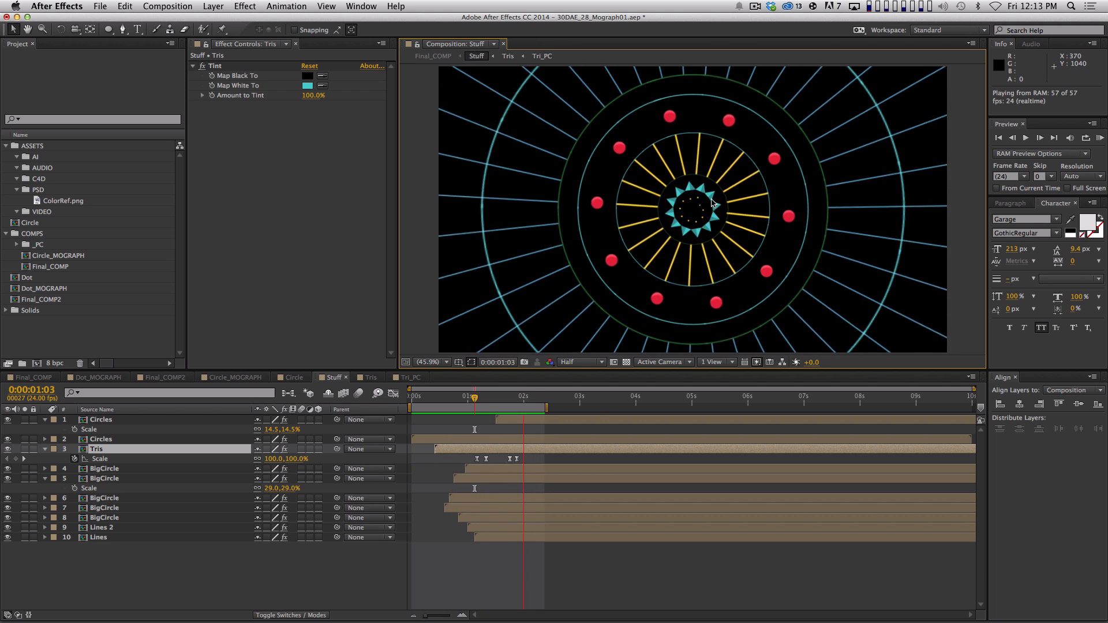
key(space)
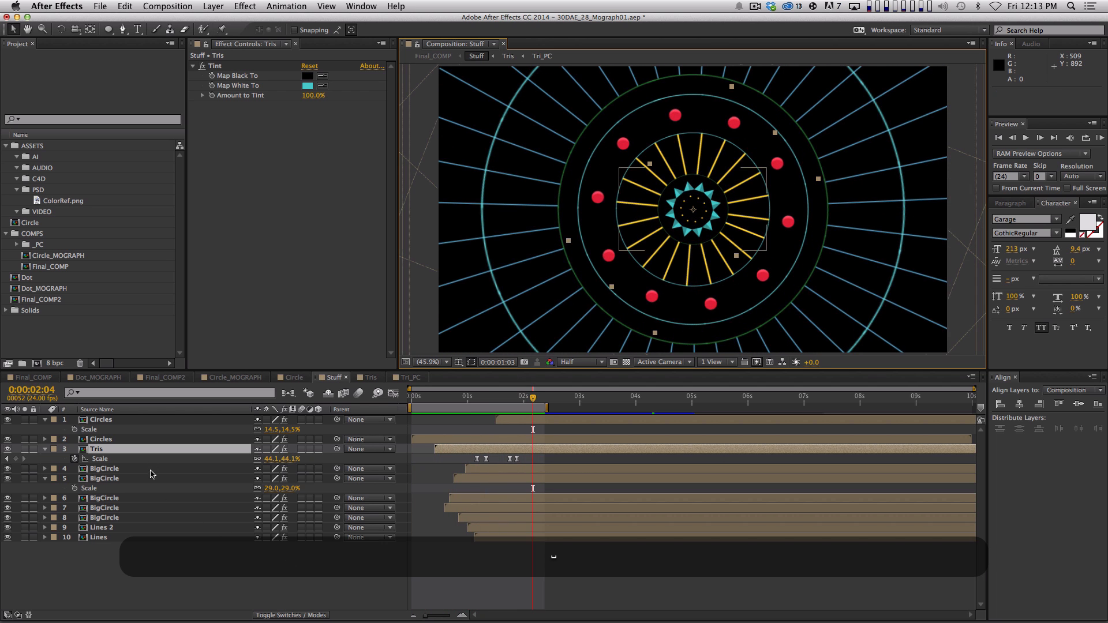
Open the Lines comp and its nested Lines_PC, play the single line's Trim Paths animation, and close Lines_PC
double_click(144, 537)
click(225, 436)
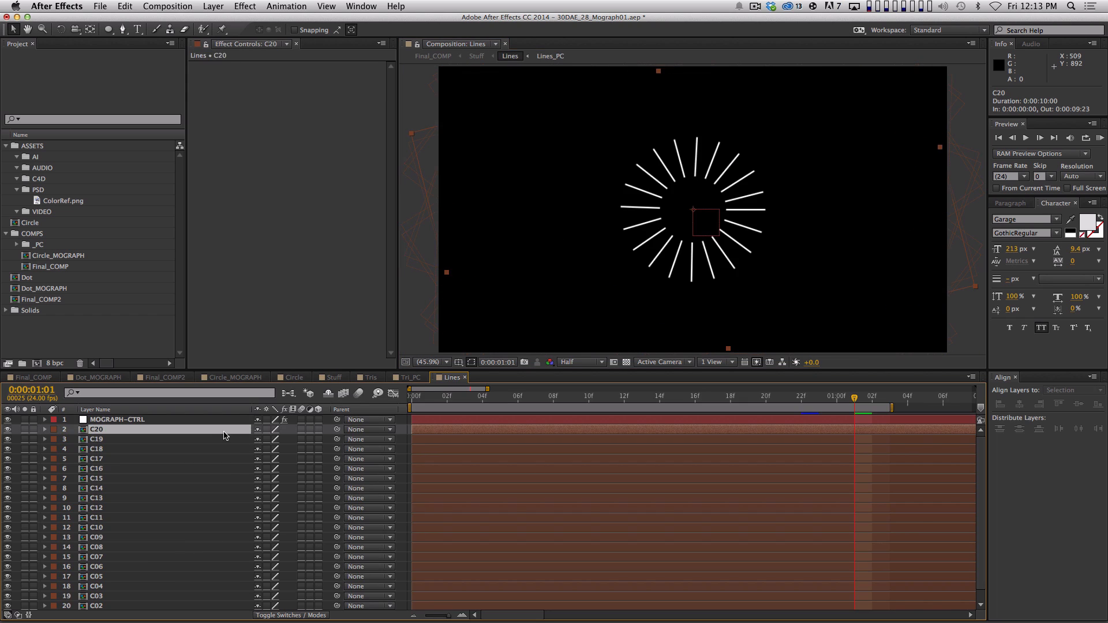
double_click(224, 435)
key(space)
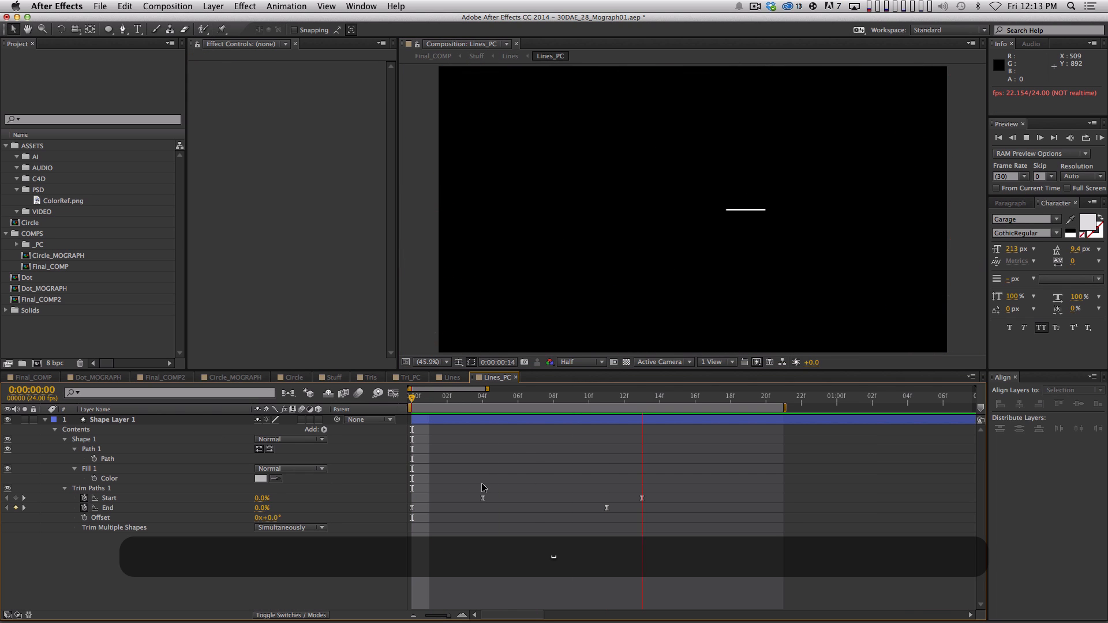
key(super+w)
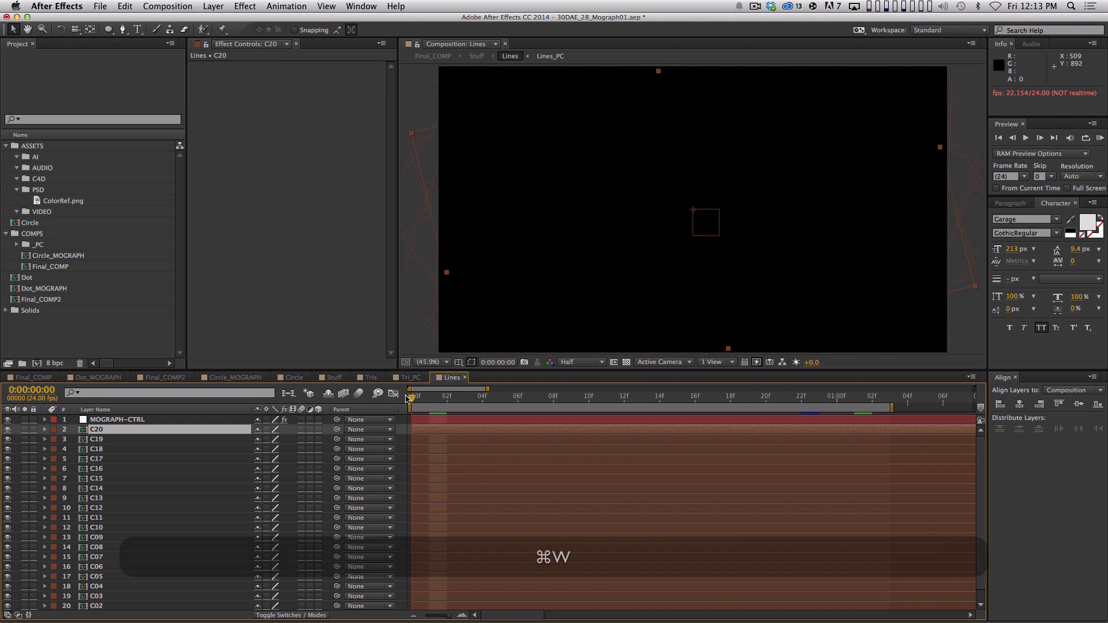
Play the radial line animation in the Lines comp
key(space)
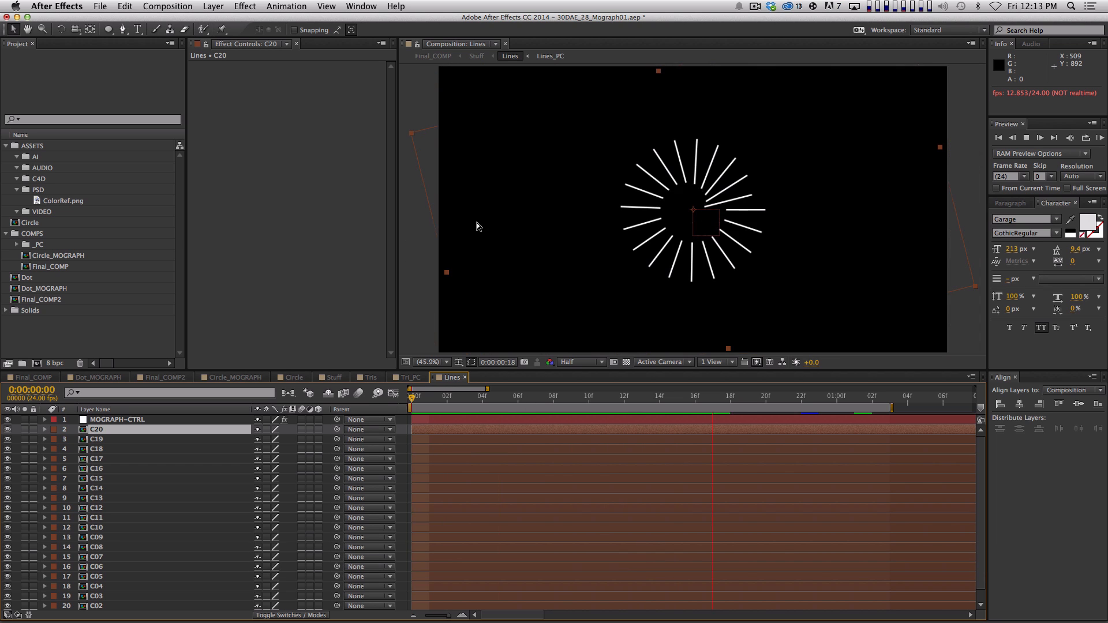
key(space)
key(space)
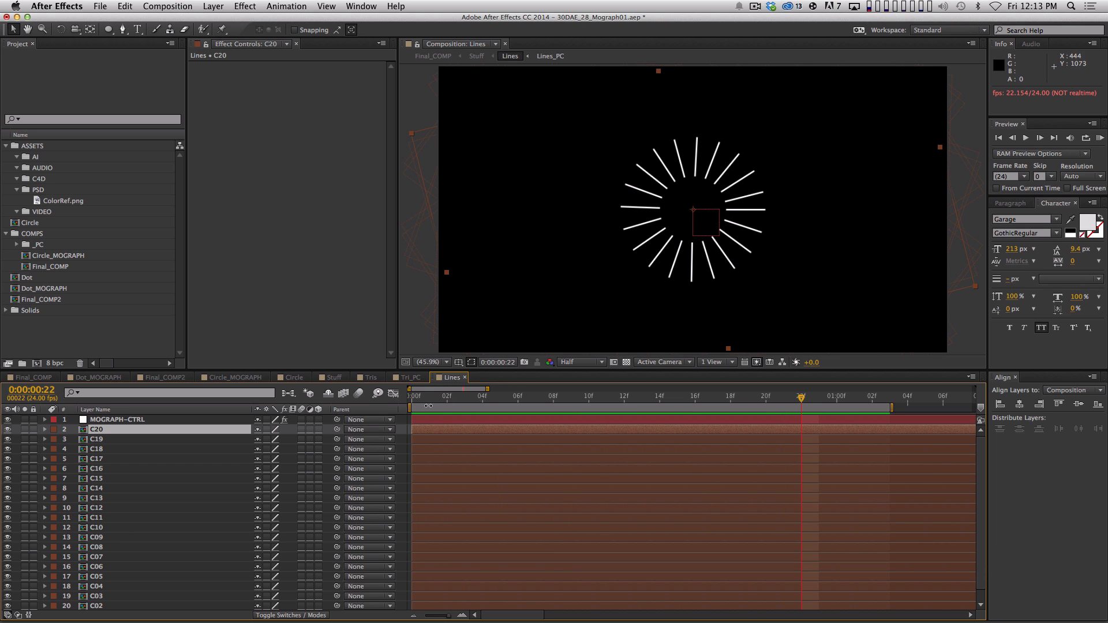
Return the Lines comp to its first frame, inspect the MOGRAPH-CTRL layer's slider effects, and replay the radial line animation
drag(428, 396, 404, 398)
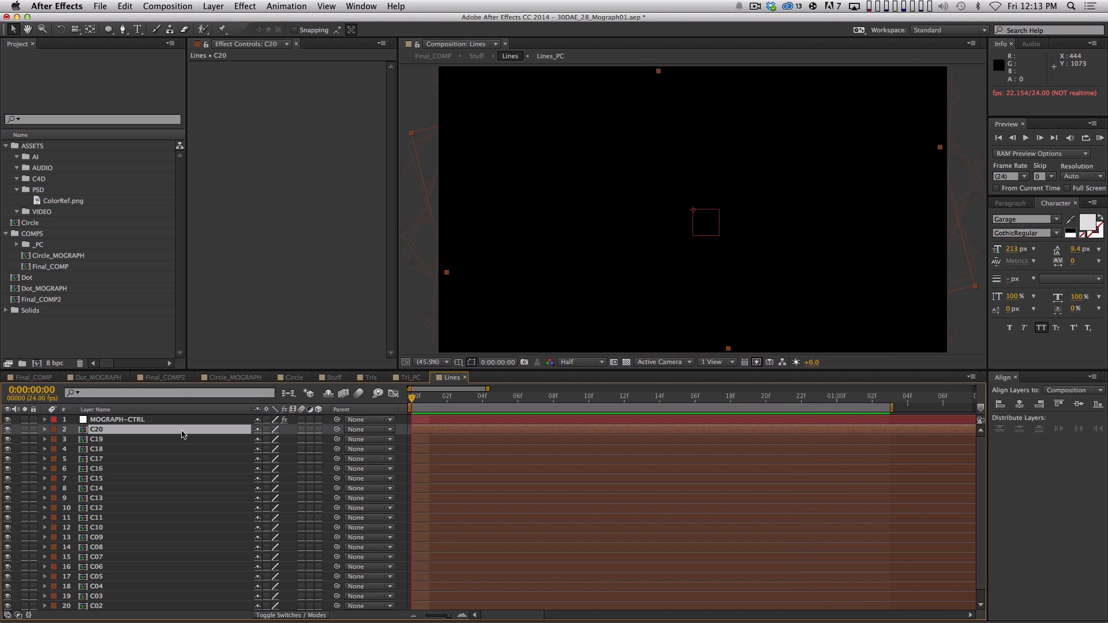
click(179, 420)
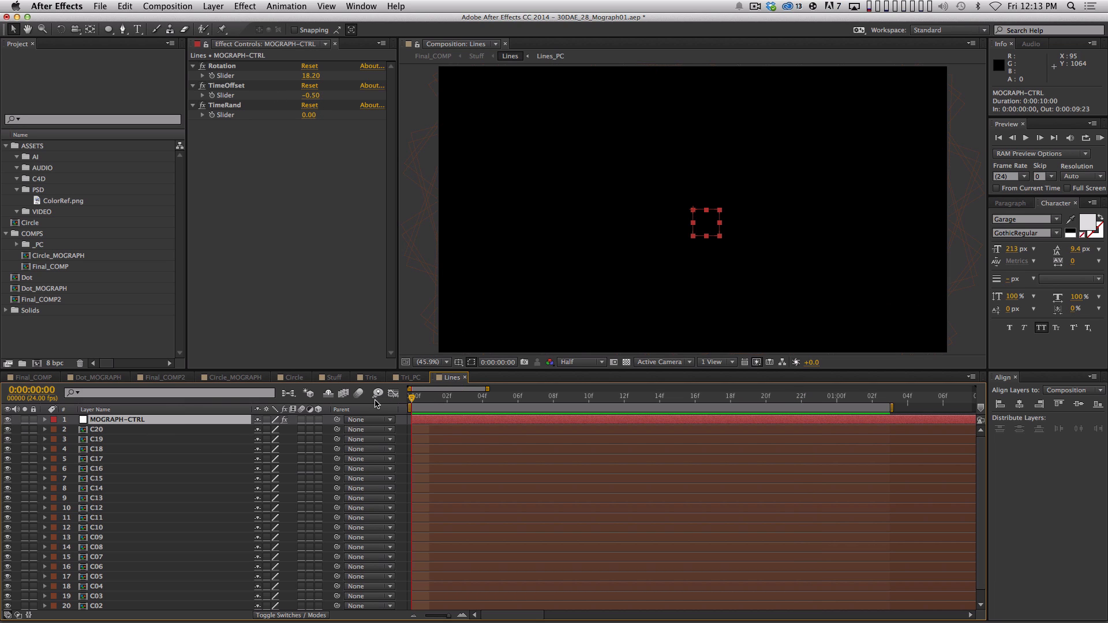
click(210, 449)
key(space)
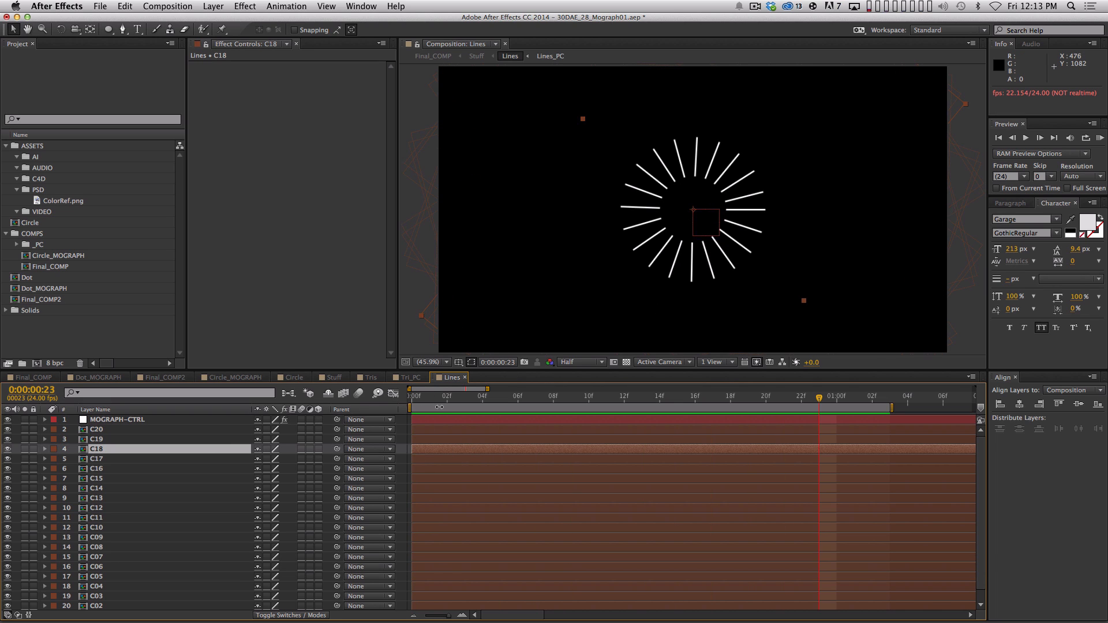
key(space)
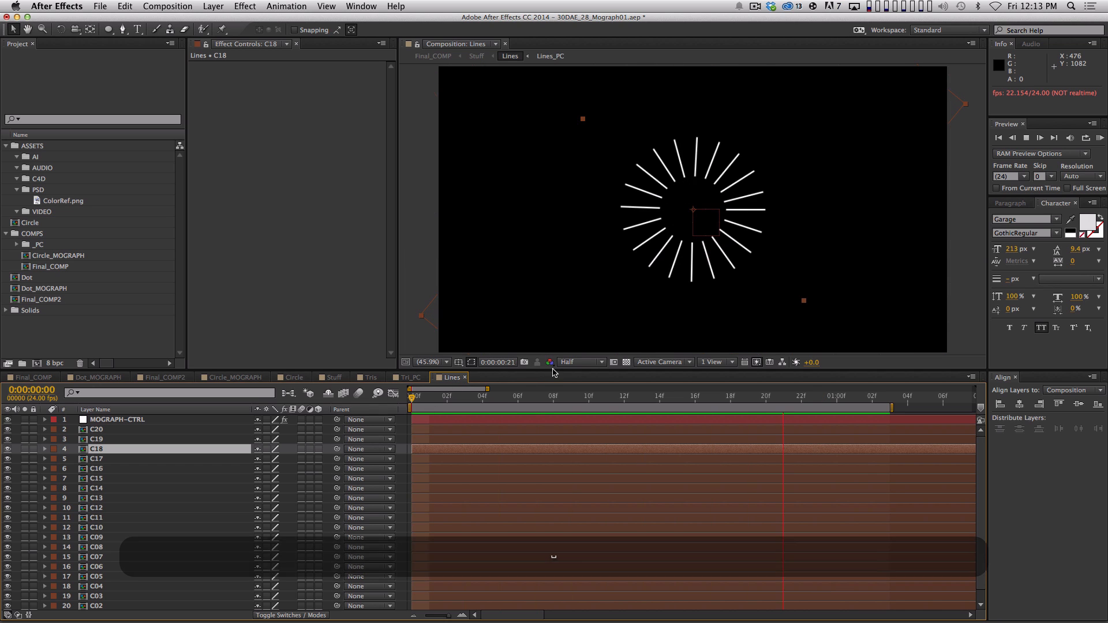
key(space)
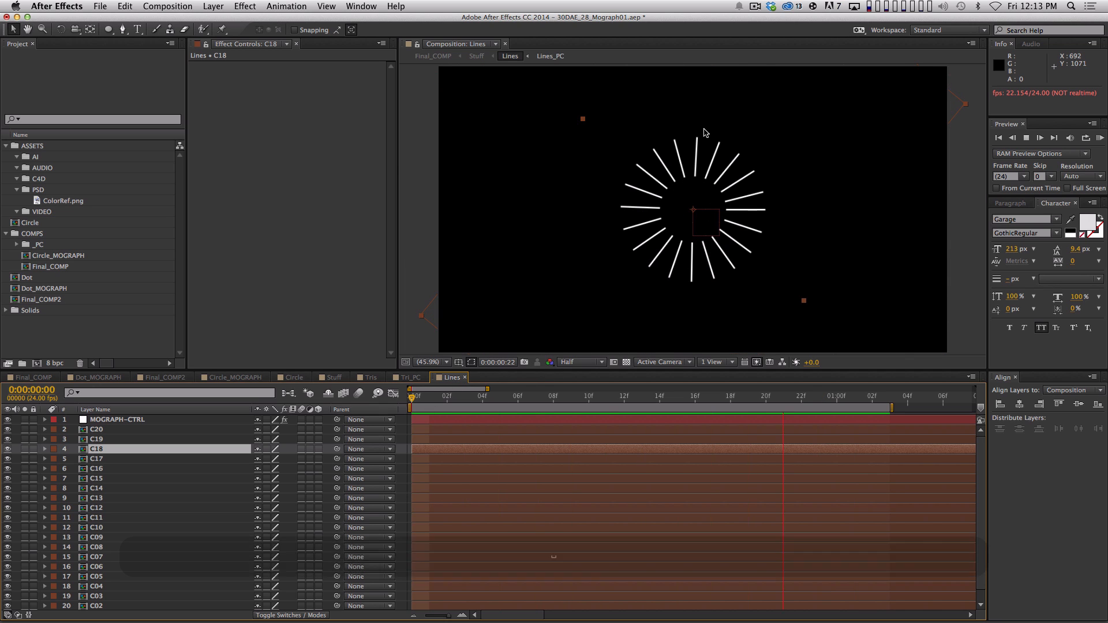
Check the Final_COMP2 comp, switch to Final_COMP, and run a RAM preview of its finished animation
click(164, 376)
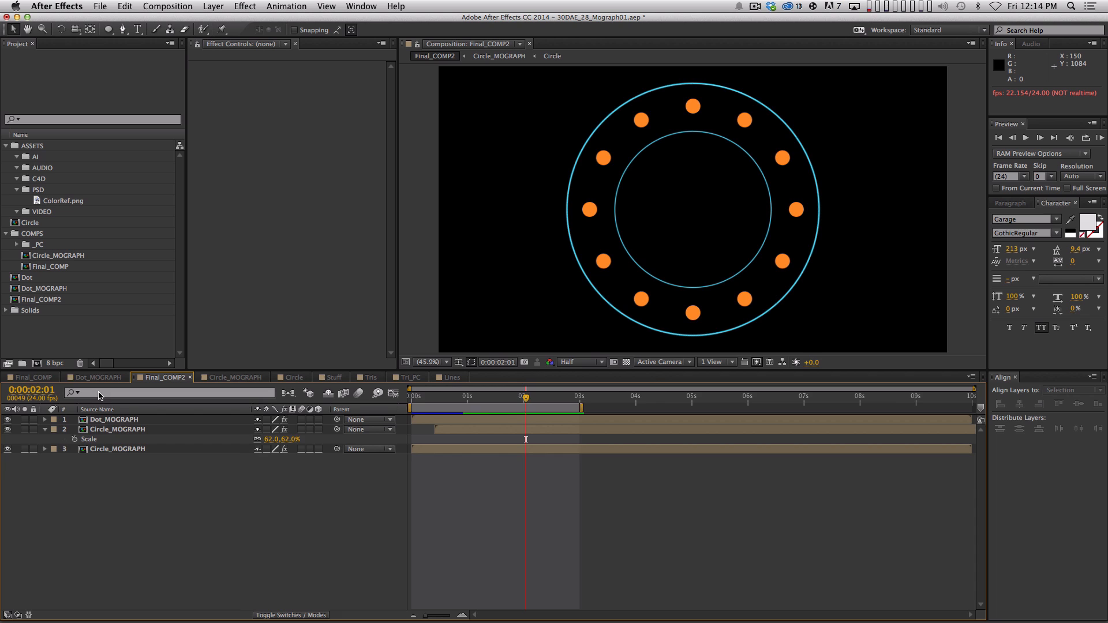
click(534, 514)
key(0)
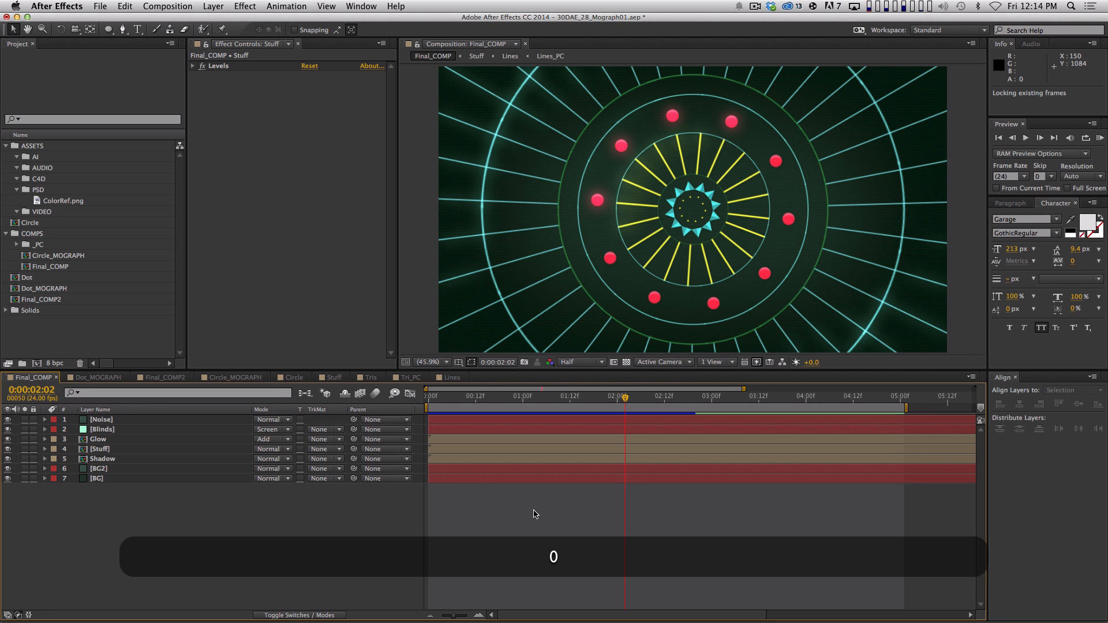
key(0)
key(0)
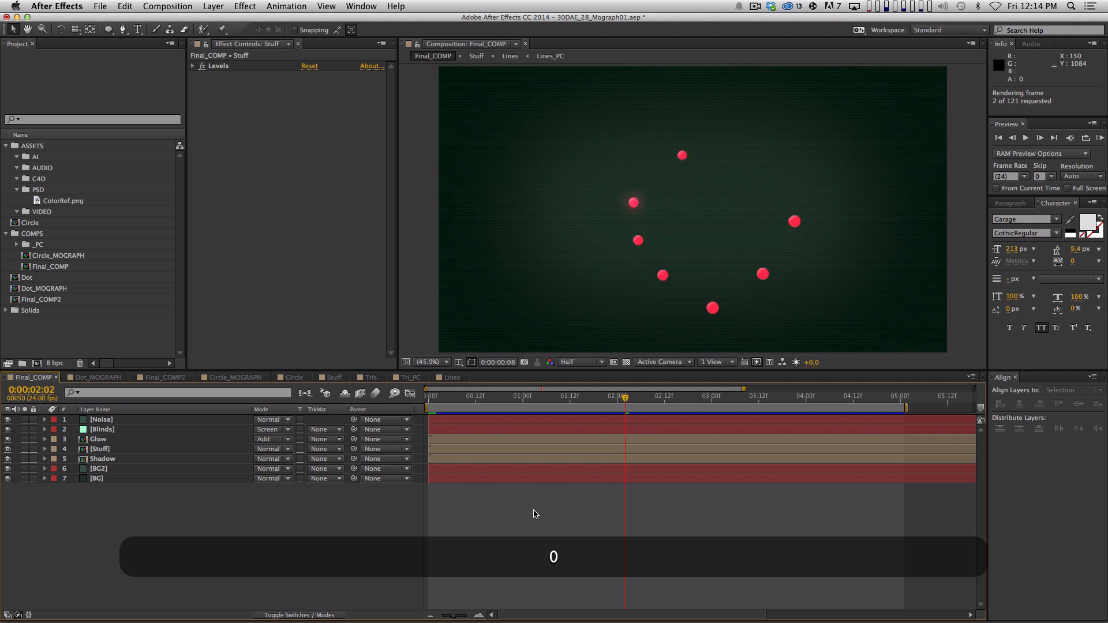